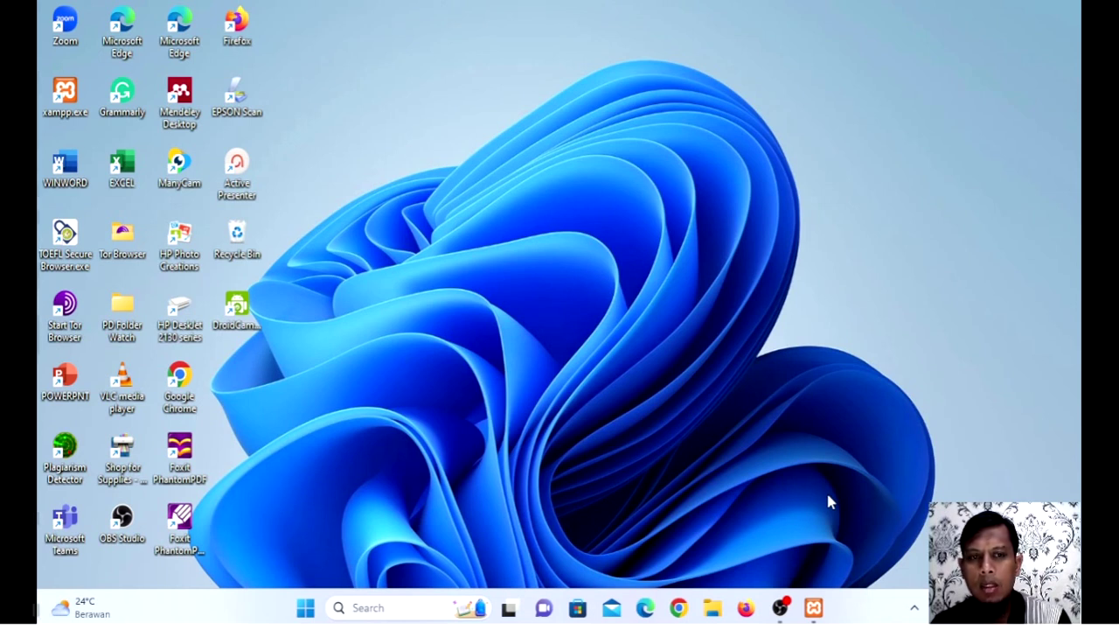
Step: Check the status of the Apache and MySQL modules in the XAMPP Control Panel, and minimise it
click(820, 613)
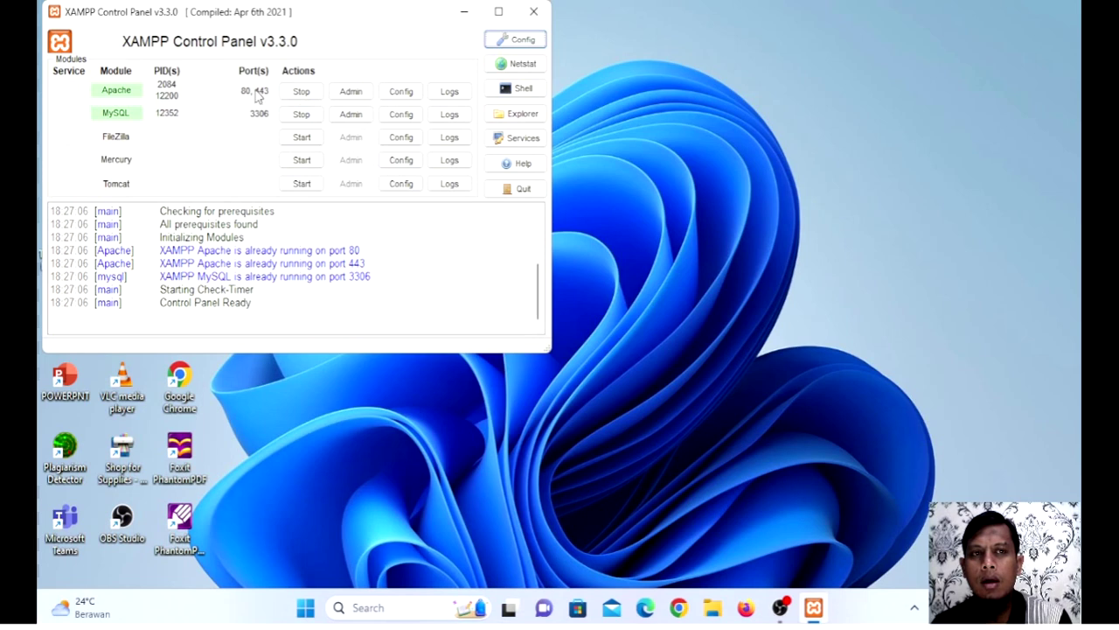
click(465, 11)
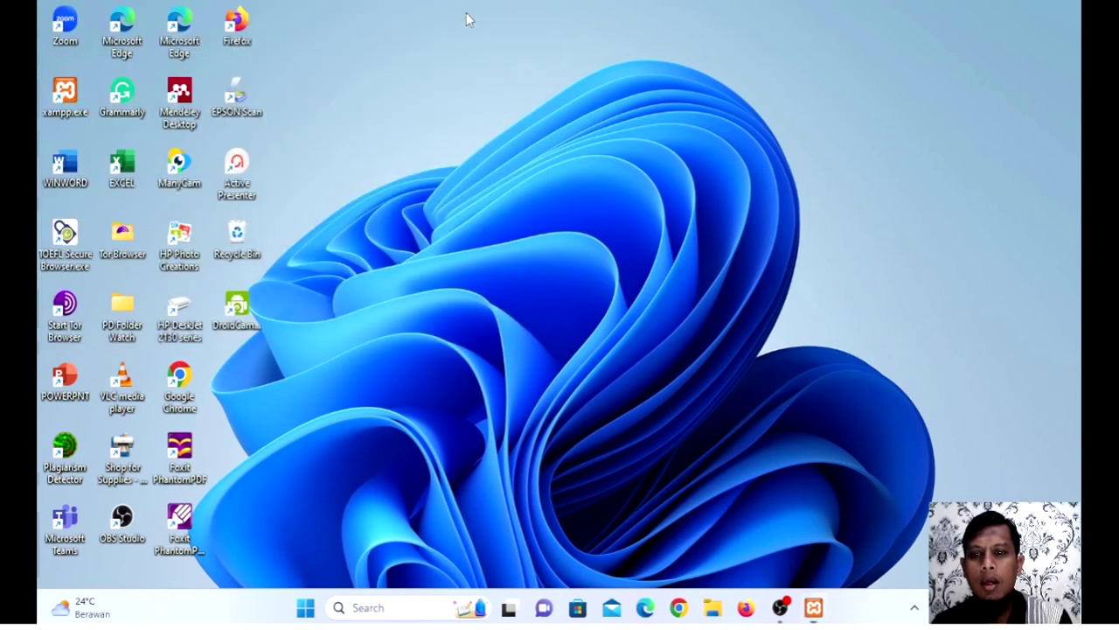
Step: Switch to Chrome, open localhost/ojs33011/index.php/jme and look over the journal's homepage
click(679, 609)
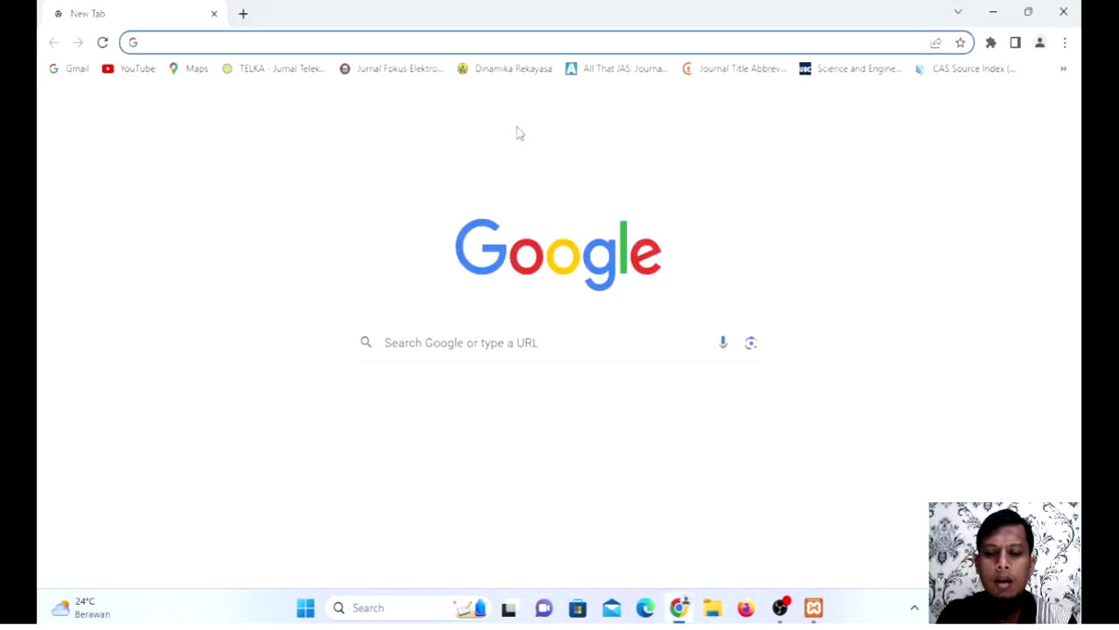
text(loca)
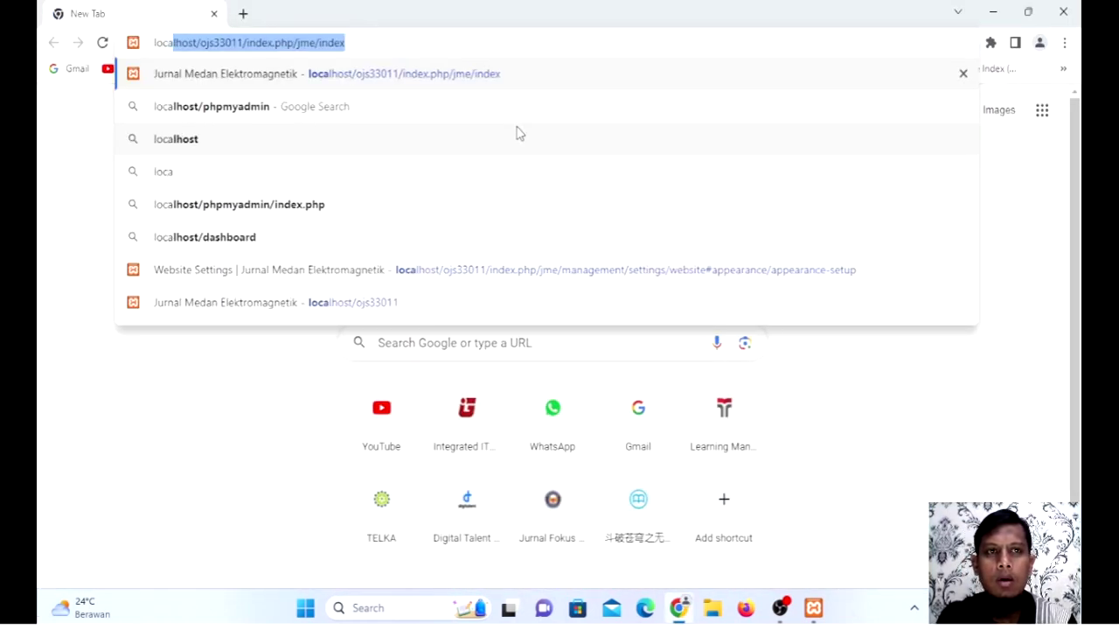
click(440, 42)
key(BackSpace)
key(BackSpace)
key(BackSpace)
key(BackSpace)
key(BackSpace)
key(BackSpace)
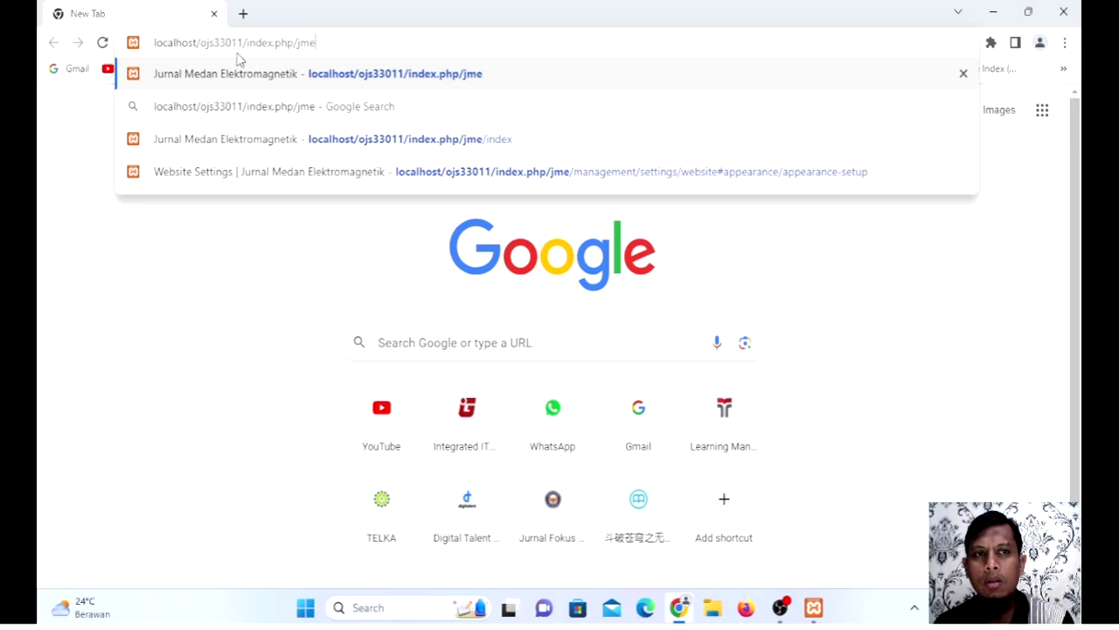
key(Return)
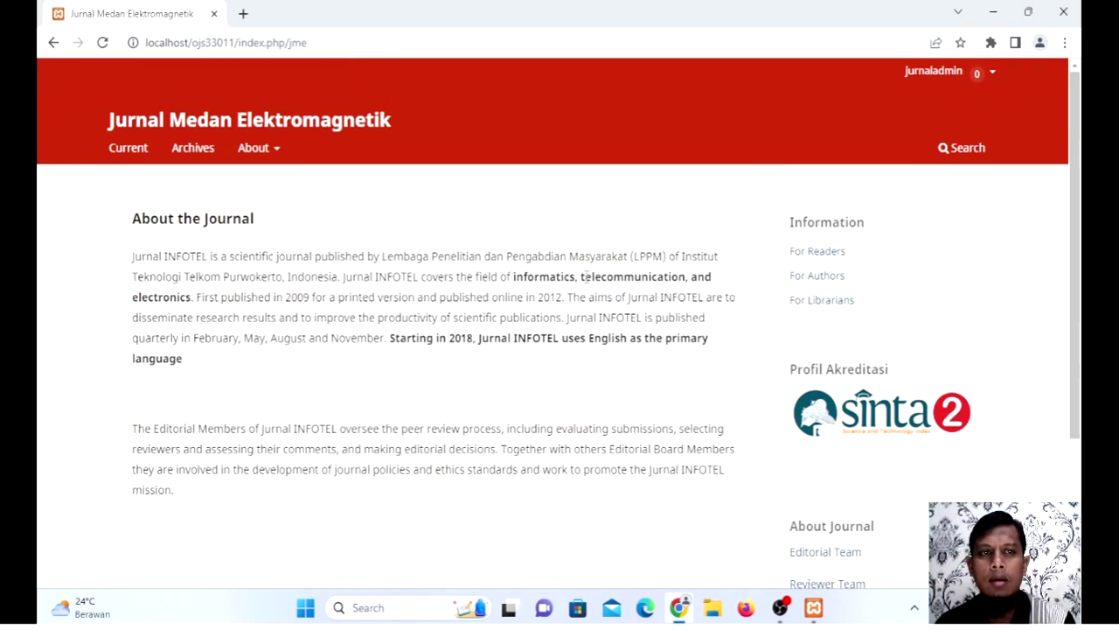
scroll(585, 276, down, 2)
scroll(585, 276, up, 3)
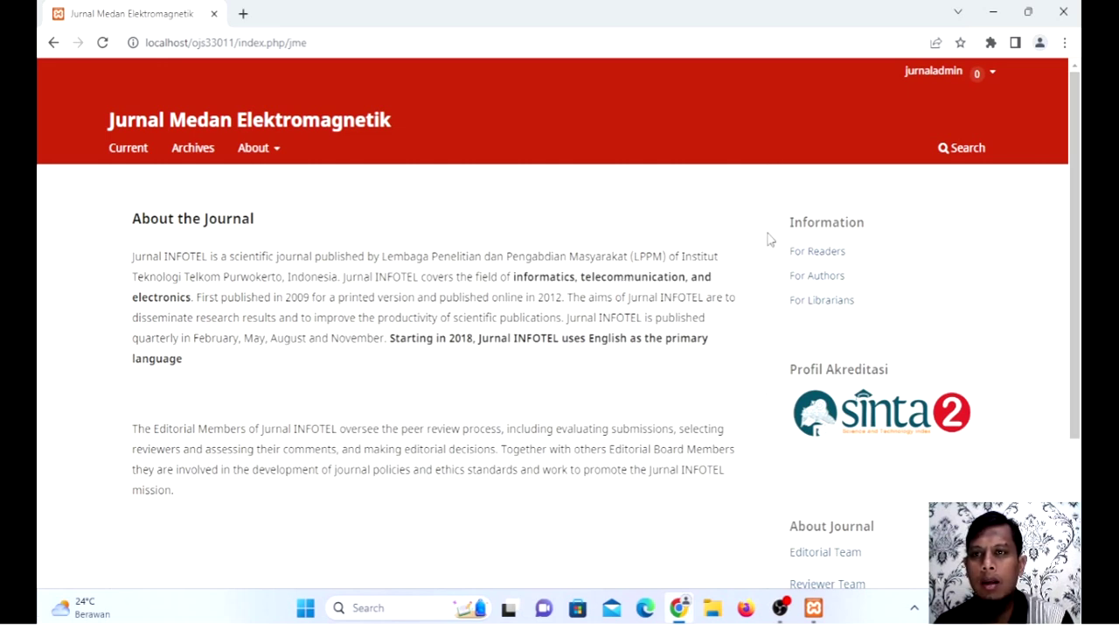
Step: Log out of the journal site and log back in with the prefilled administrator credentials
mouse_move(997, 81)
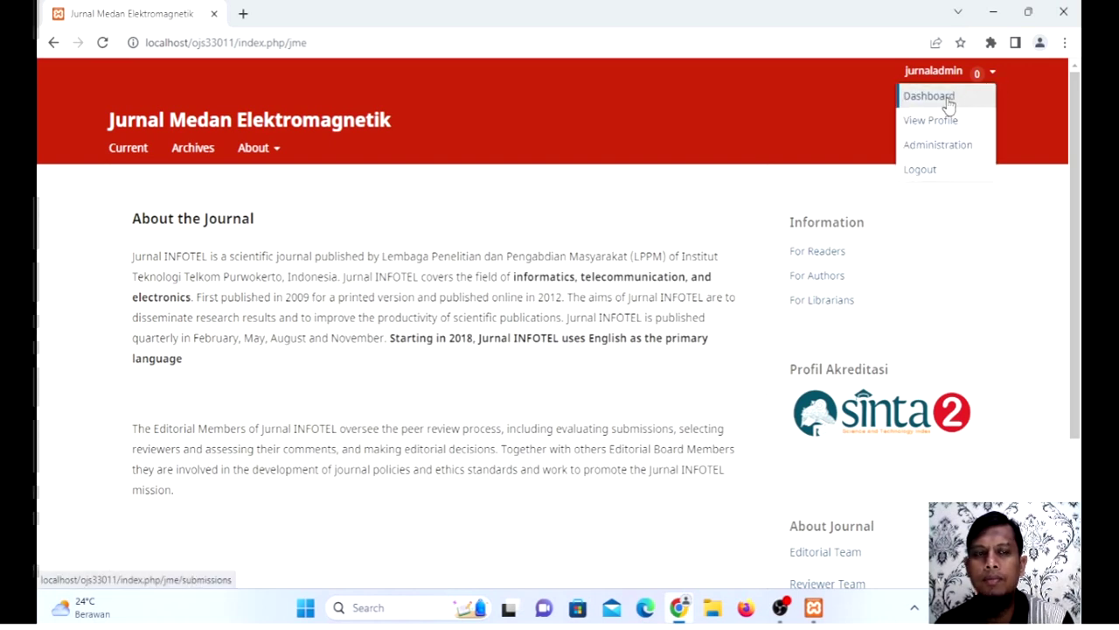
click(927, 170)
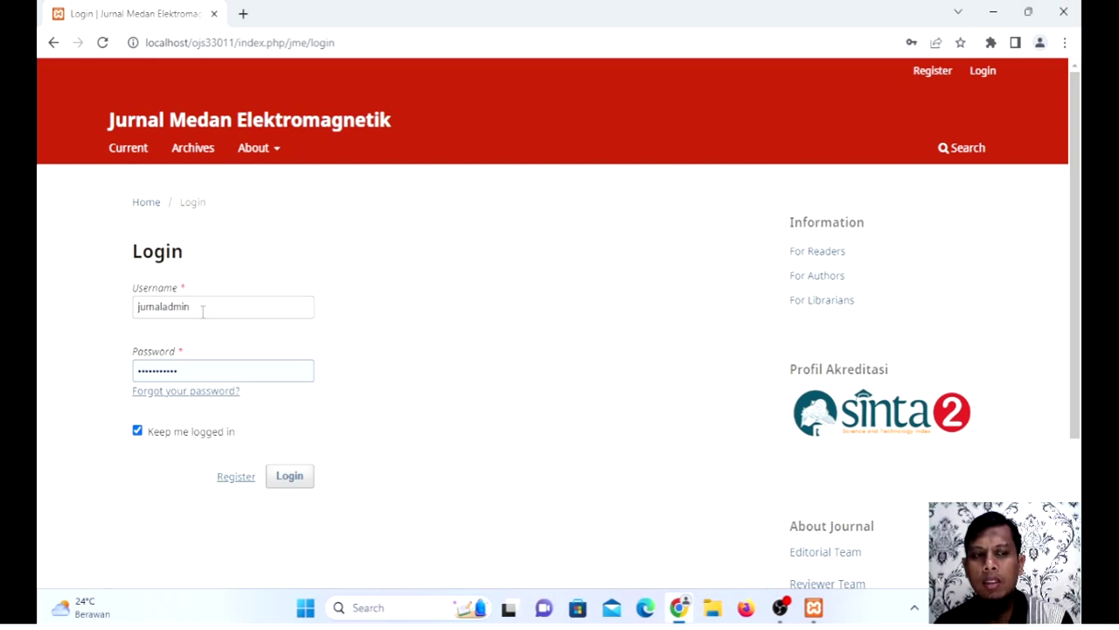
click(278, 480)
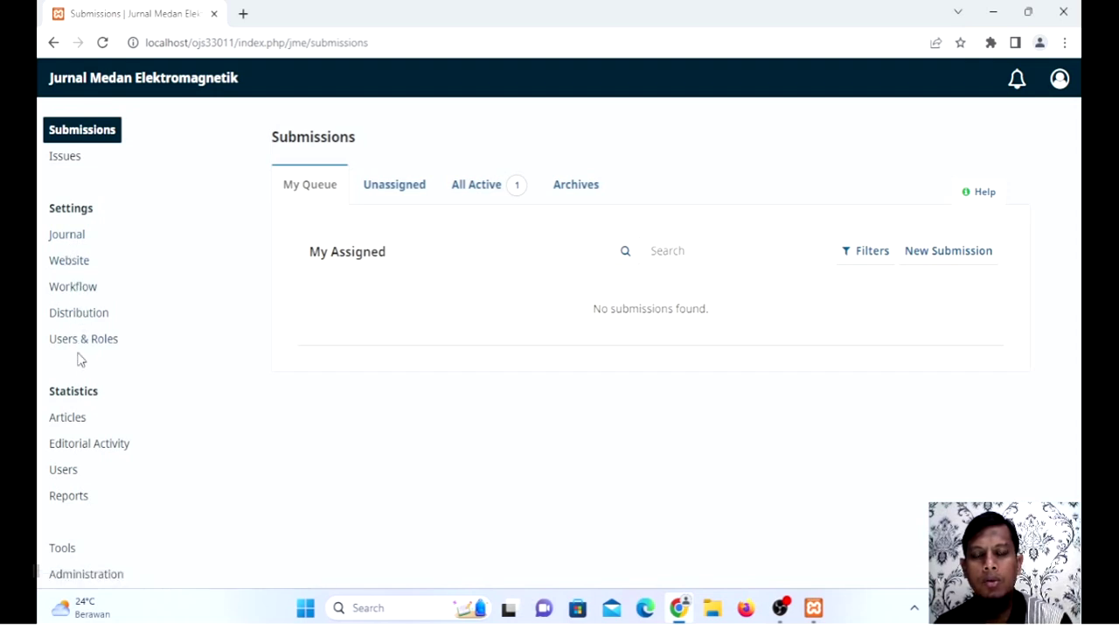
Step: Open the journal's website appearance settings, choose Default Theme and review the typography and header colour options
click(77, 272)
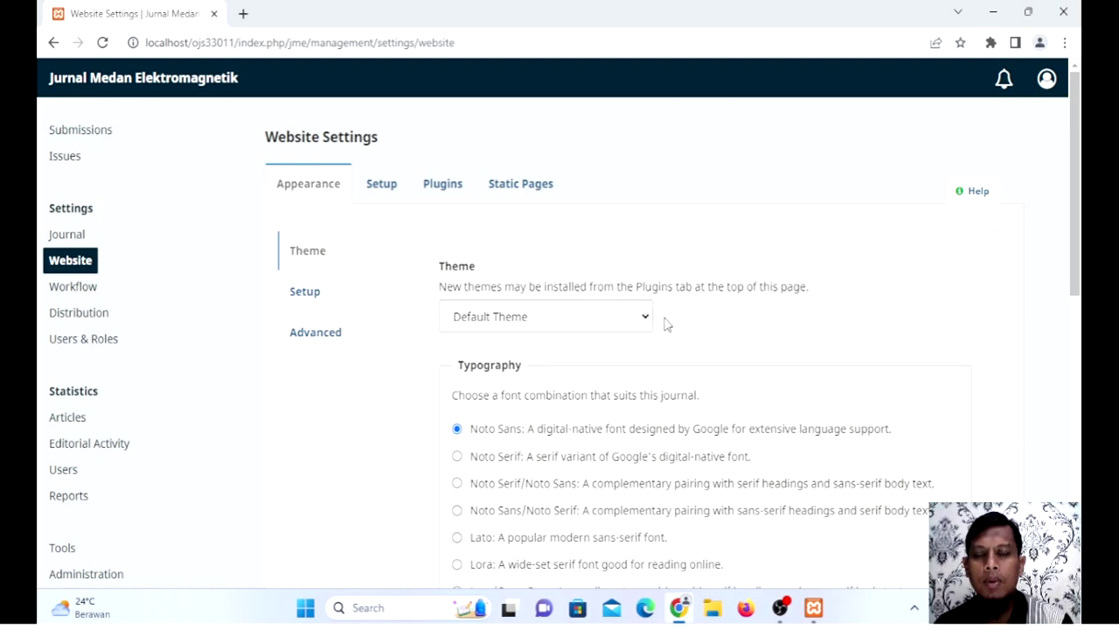
scroll(665, 324, down, 2)
scroll(664, 320, up, 2)
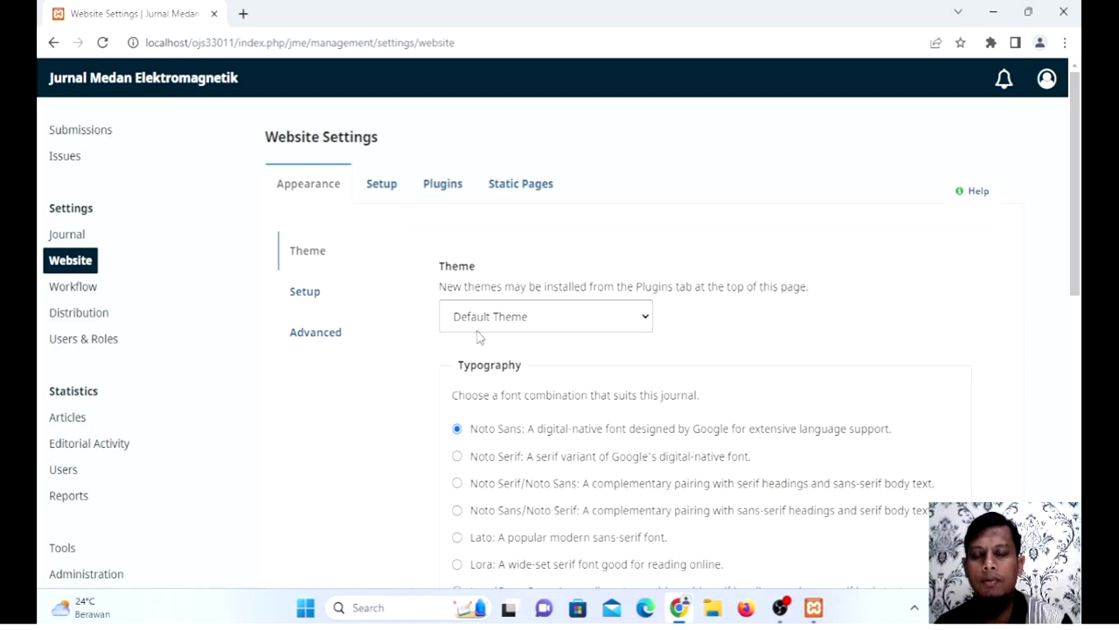
click(641, 322)
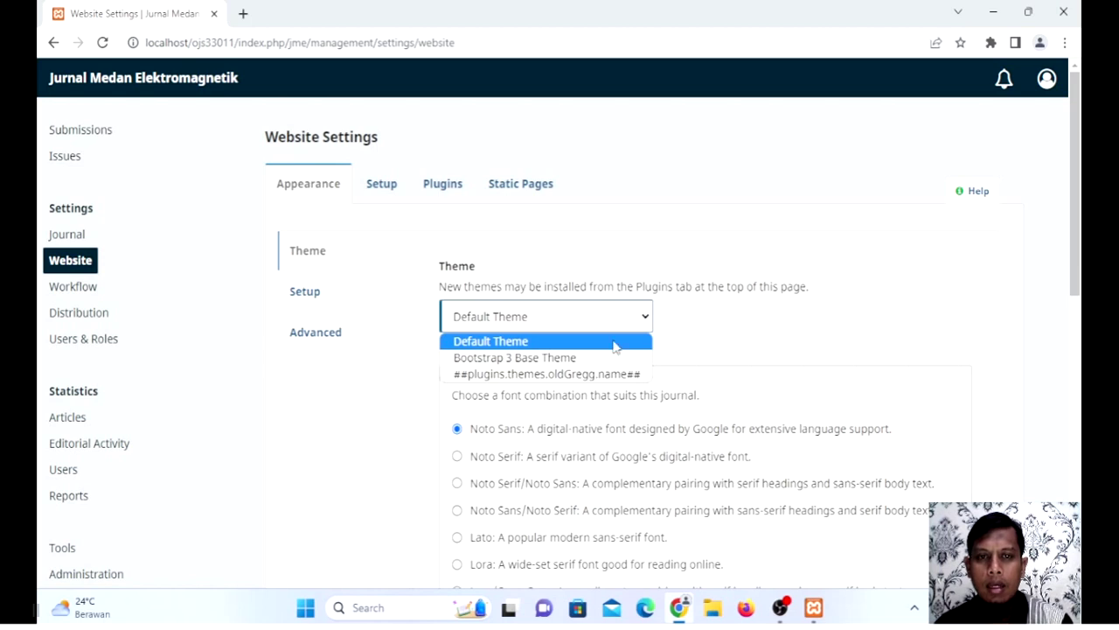
click(575, 346)
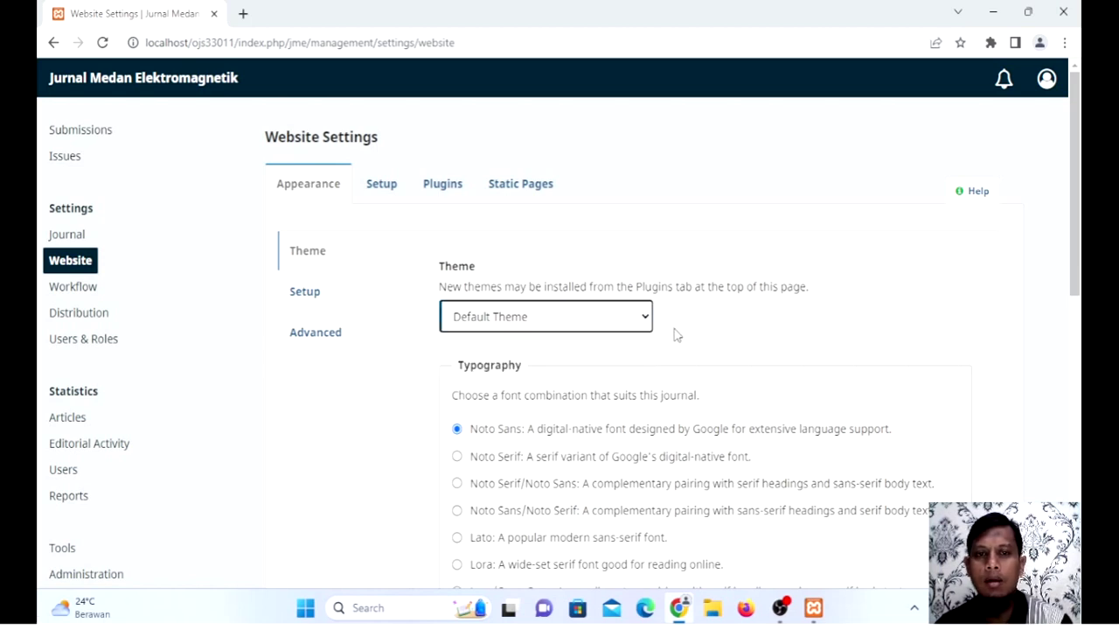
scroll(675, 334, down, 1)
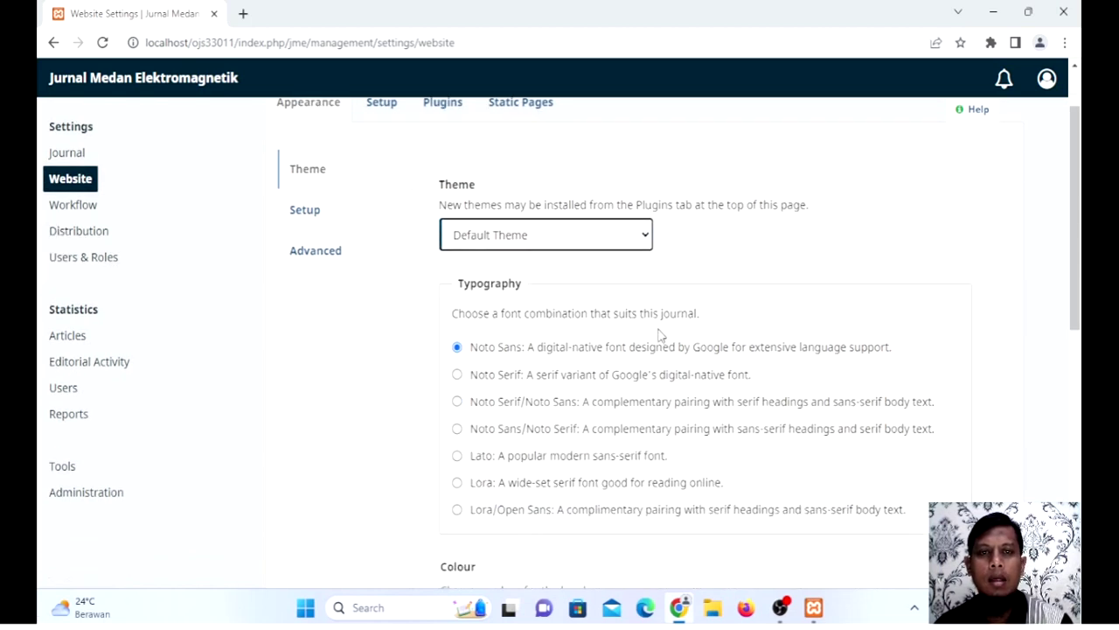
scroll(435, 318, down, 1)
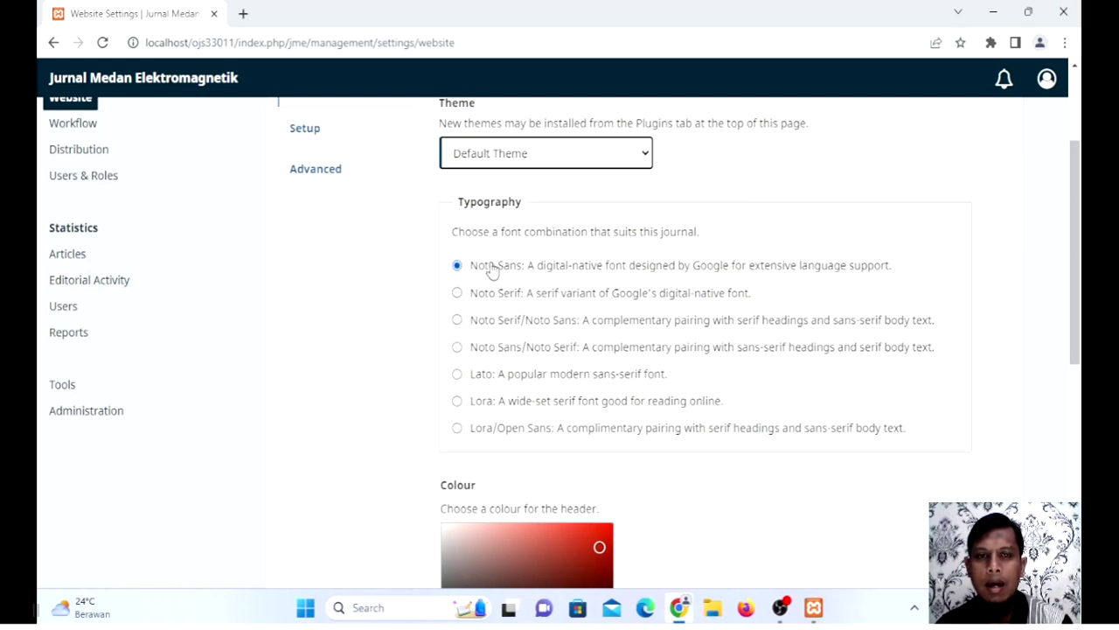
scroll(515, 338, down, 3)
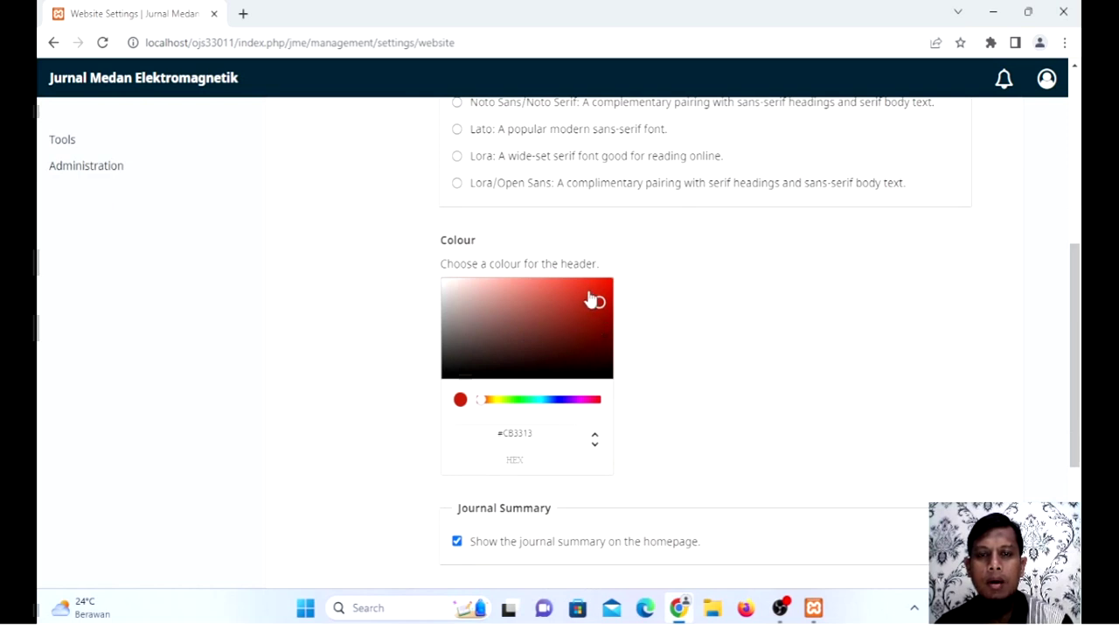
scroll(367, 269, up, 5)
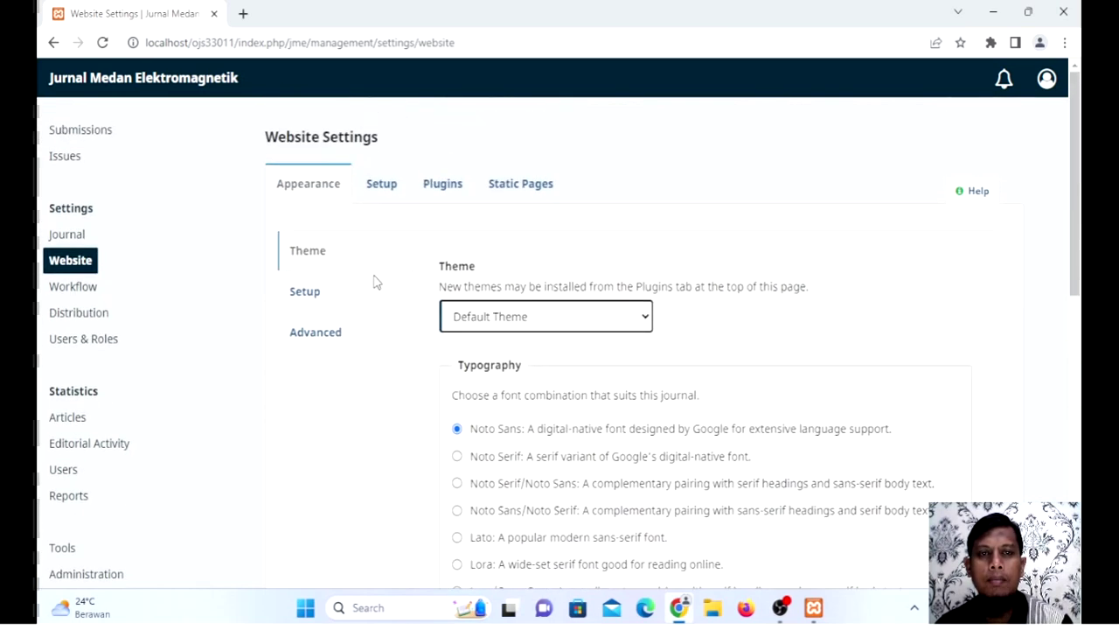
Step: Open the journal's public homepage in a new browser tab and look at its header
right_click(143, 80)
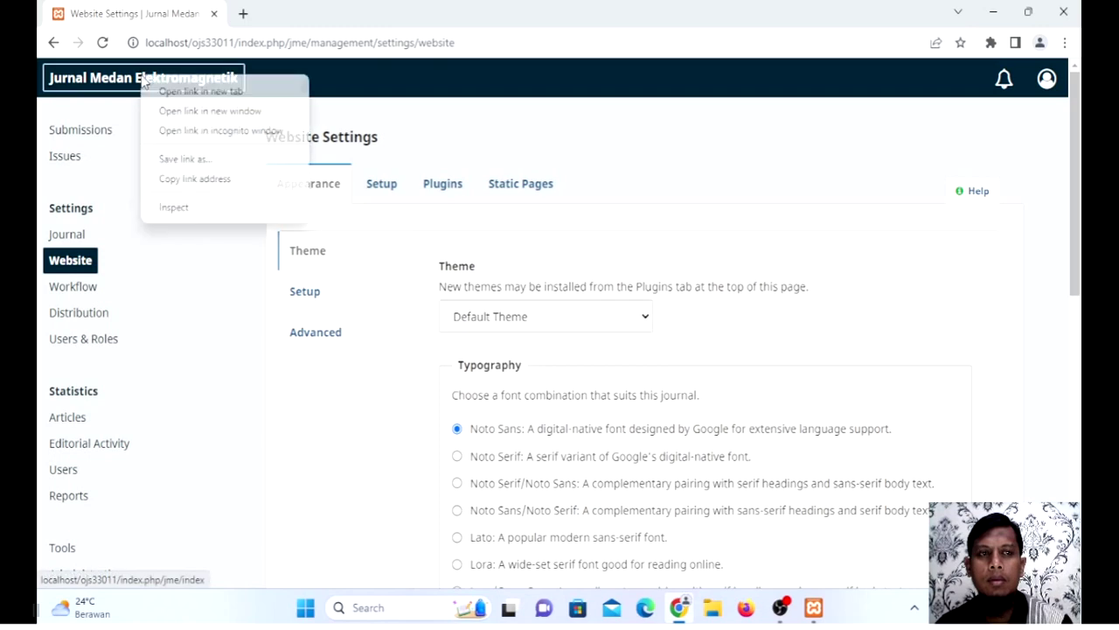
click(166, 92)
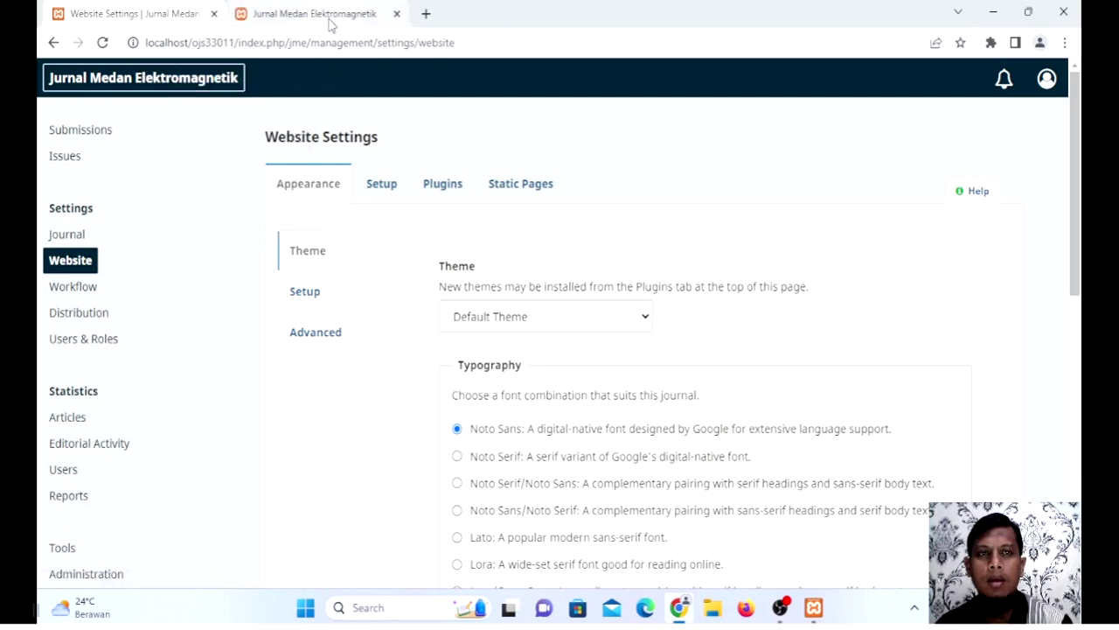
click(329, 16)
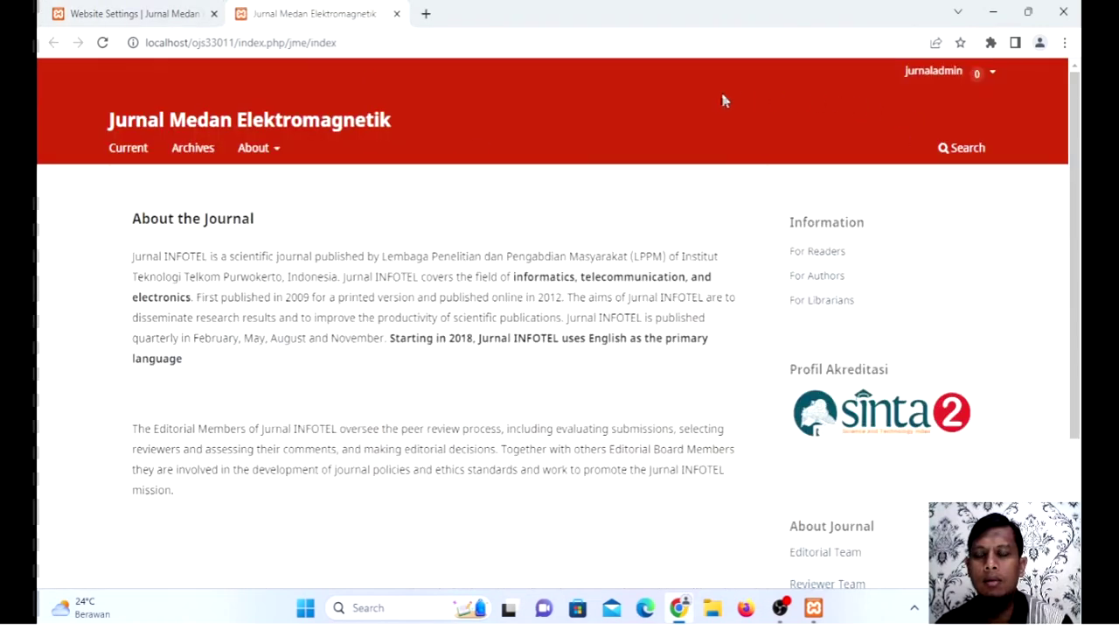
scroll(548, 153, down, 2)
scroll(498, 154, up, 2)
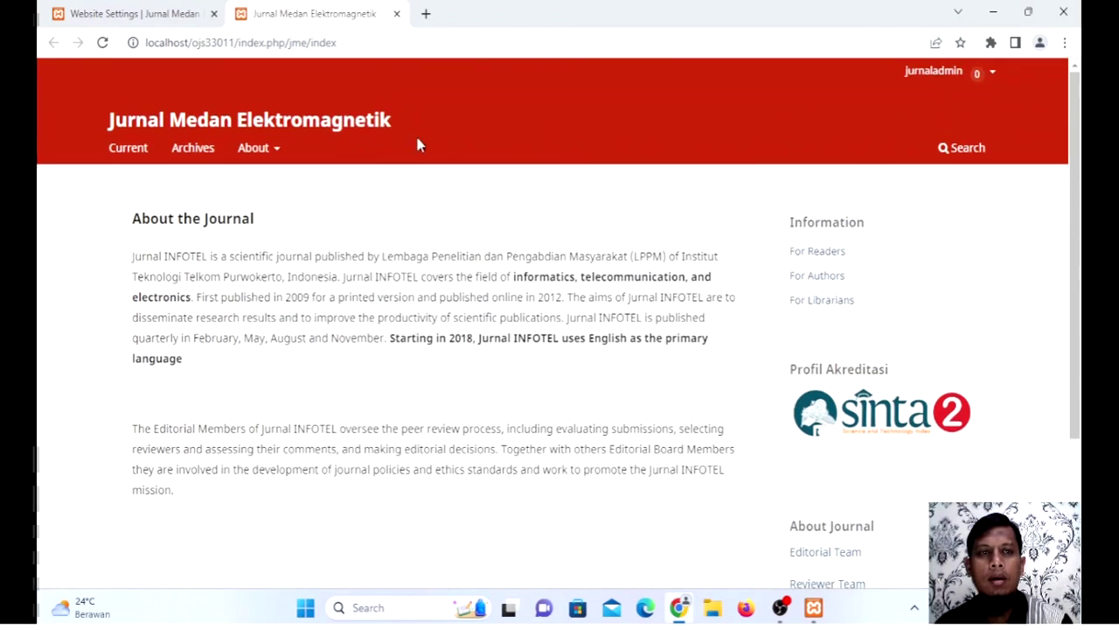
Step: Change the theme's header colour to the blue #2335E0 in the website settings and save it
click(154, 20)
scroll(512, 324, down, 7)
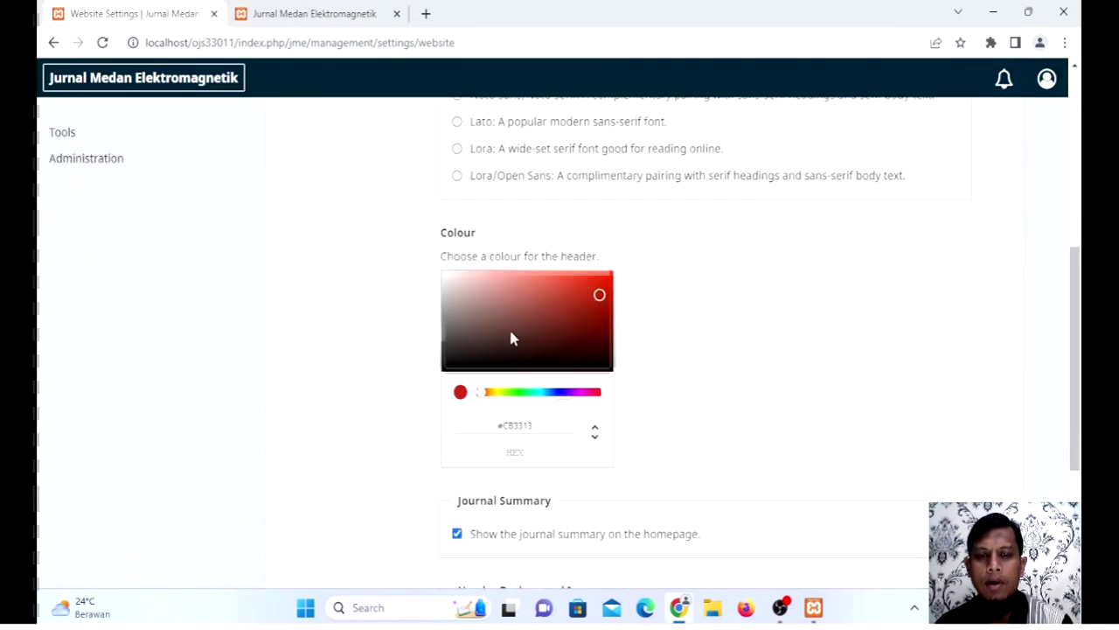
scroll(514, 320, up, 1)
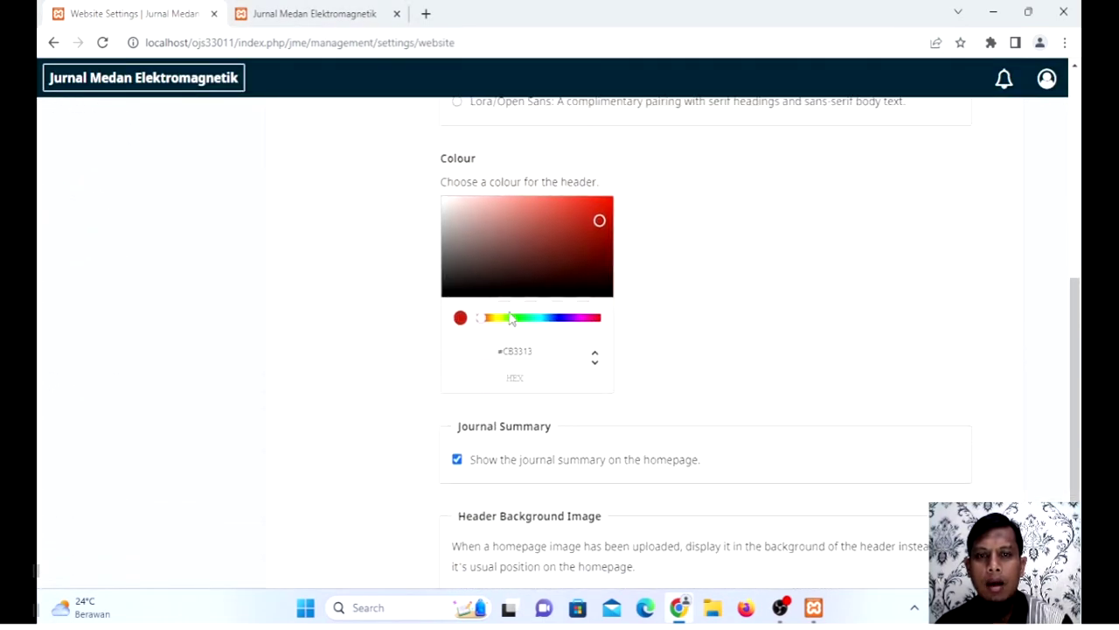
click(557, 320)
click(589, 204)
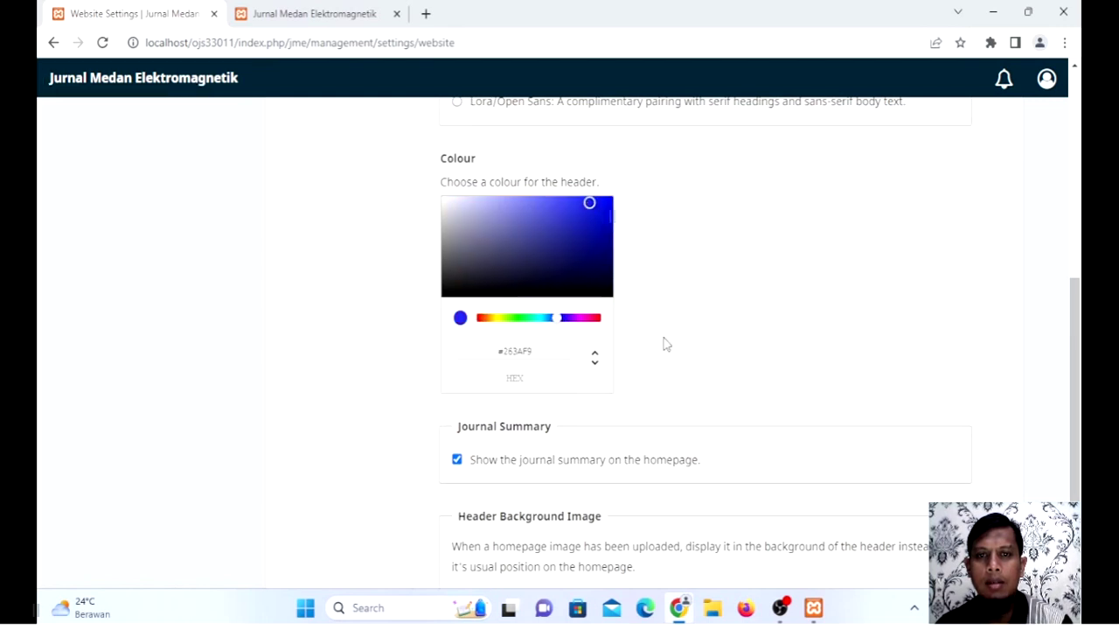
click(590, 213)
scroll(665, 253, down, 2)
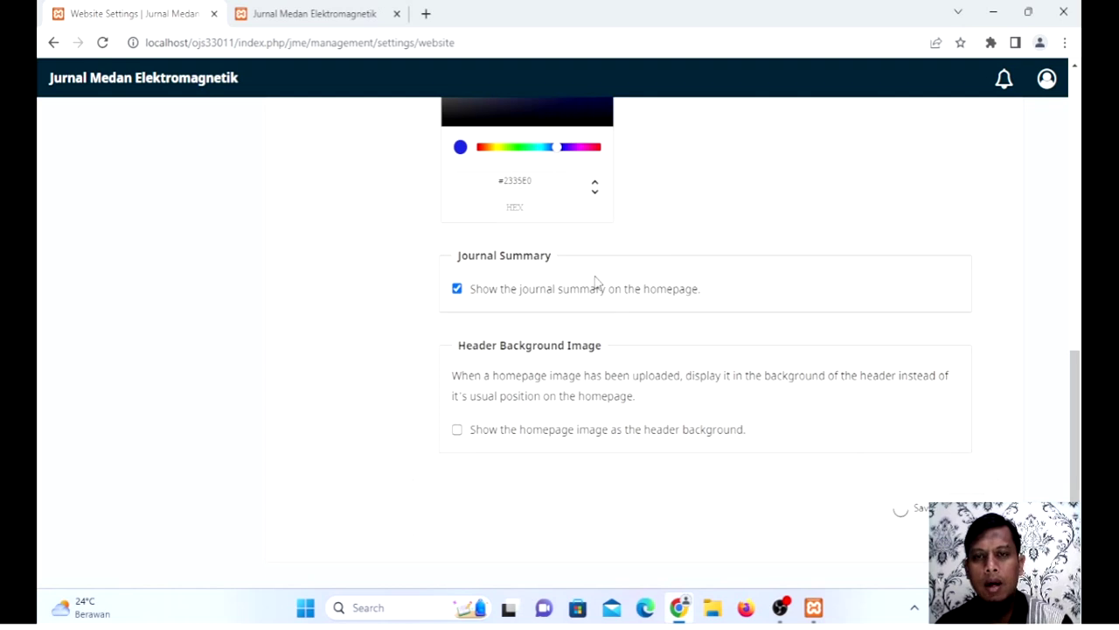
Step: Reload the journal homepage to check its header colour, and return to the website settings
click(316, 15)
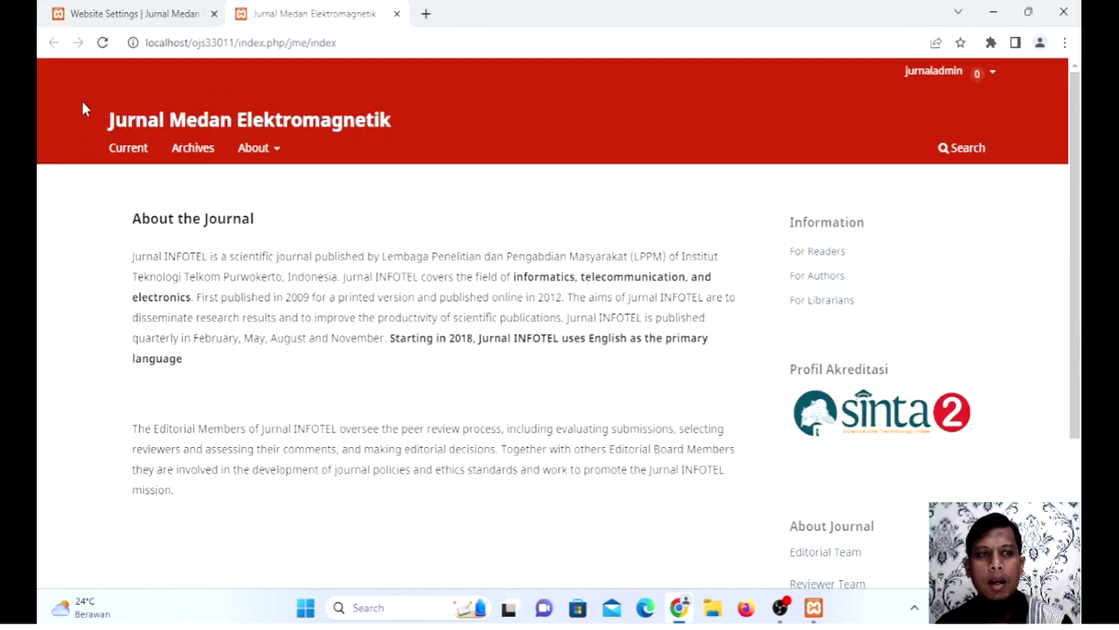
click(103, 44)
click(162, 14)
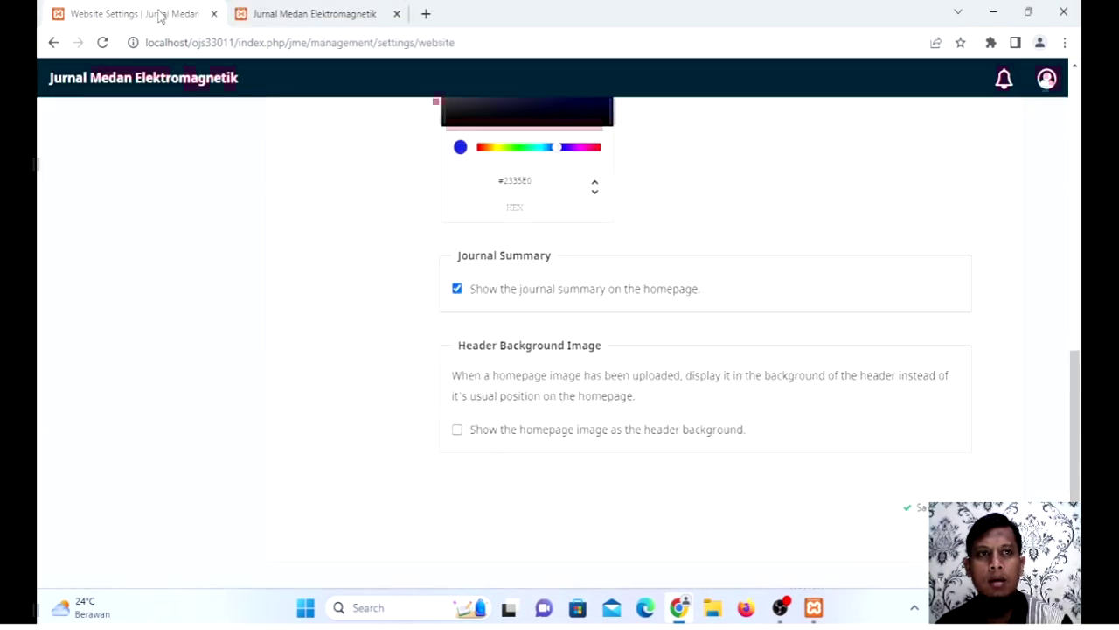
Step: Adjust the header colour to the blue #2637DC and save the theme settings
scroll(442, 220, up, 3)
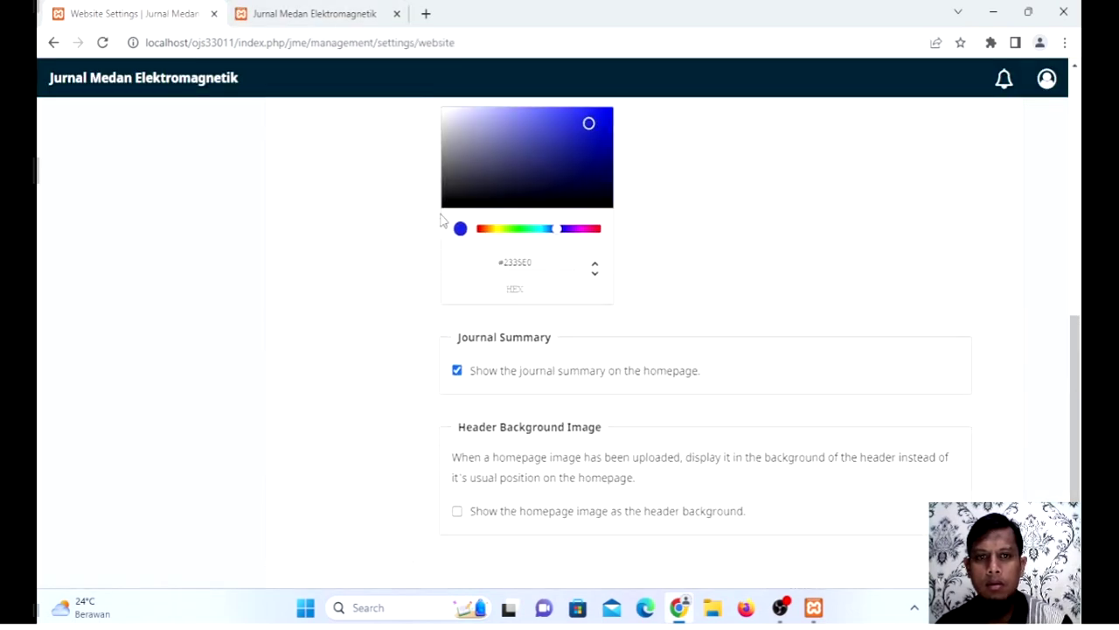
click(587, 292)
scroll(679, 342, down, 3)
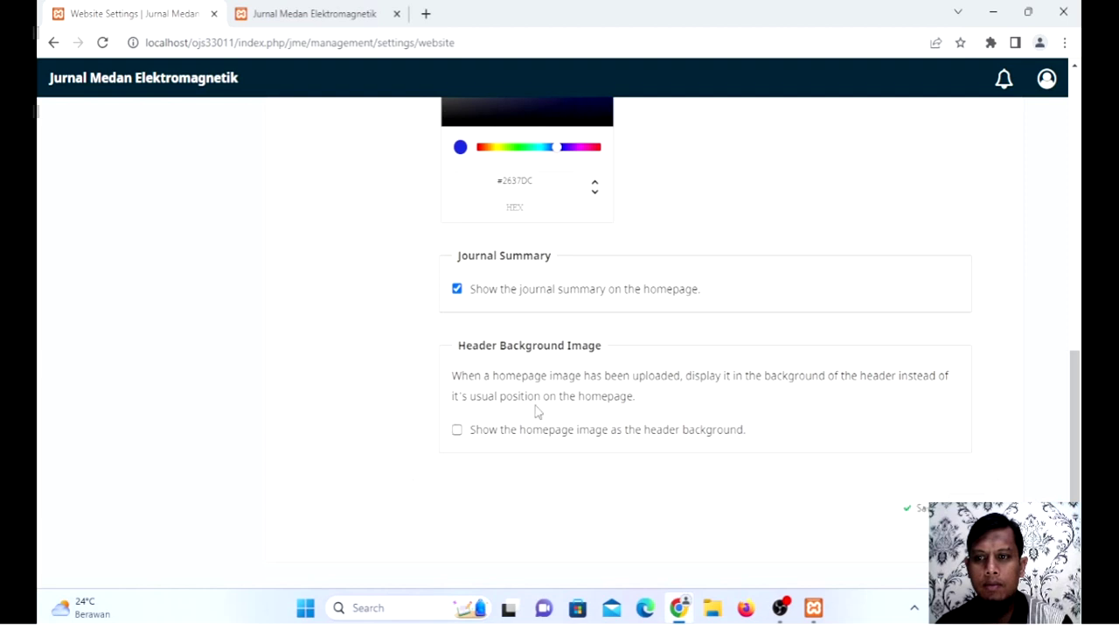
Step: Clear the cookies, site data and cached images and files from the last hour in the browser's history settings
click(258, 17)
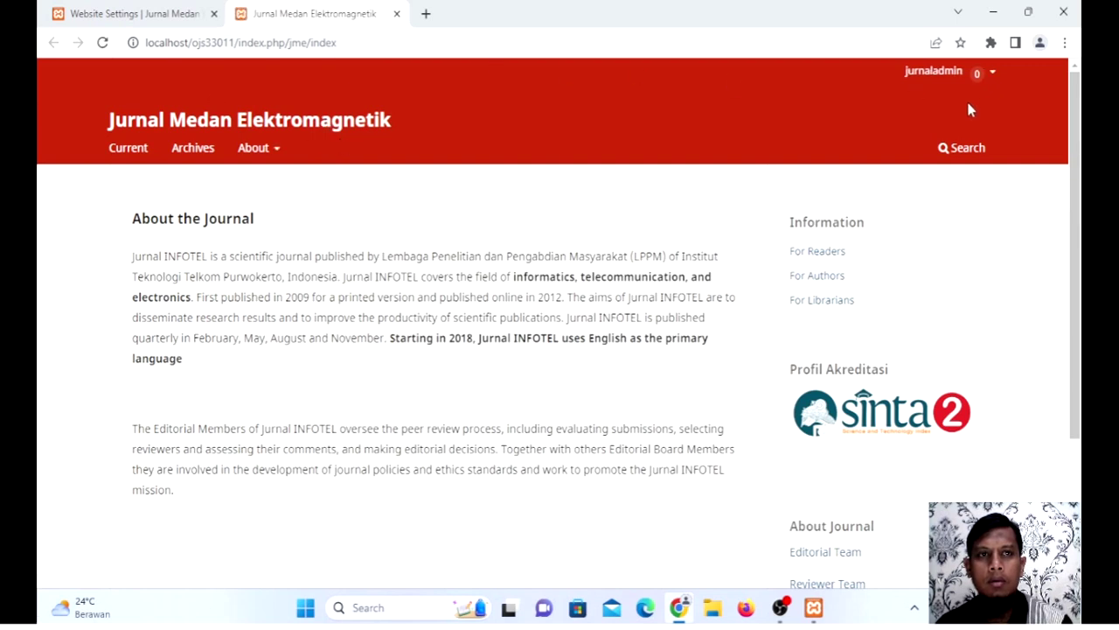
click(1064, 42)
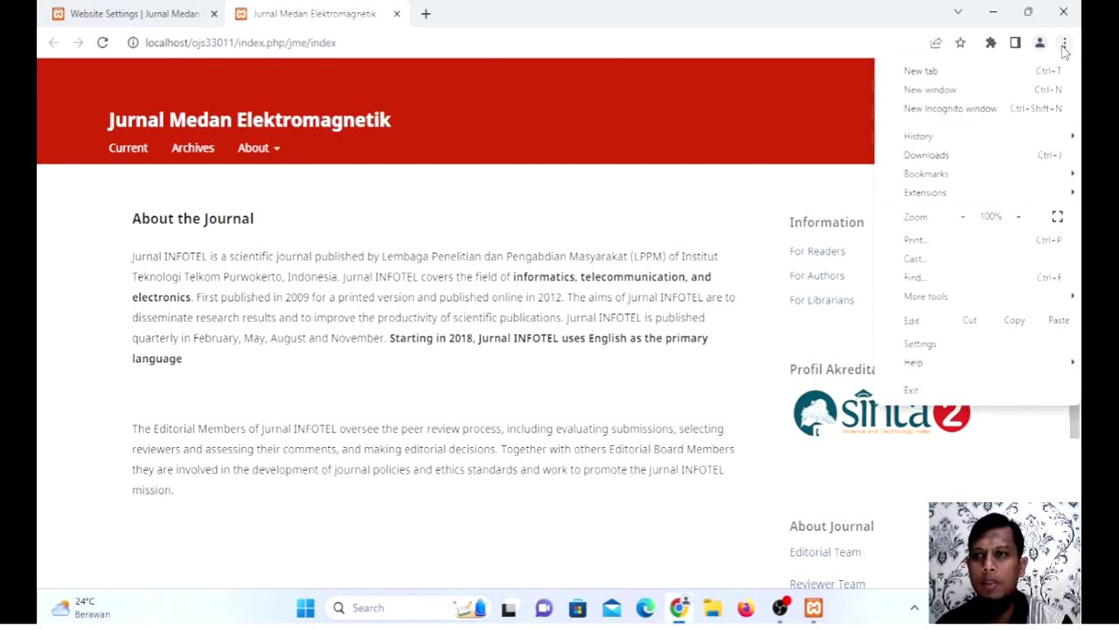
mouse_move(924, 142)
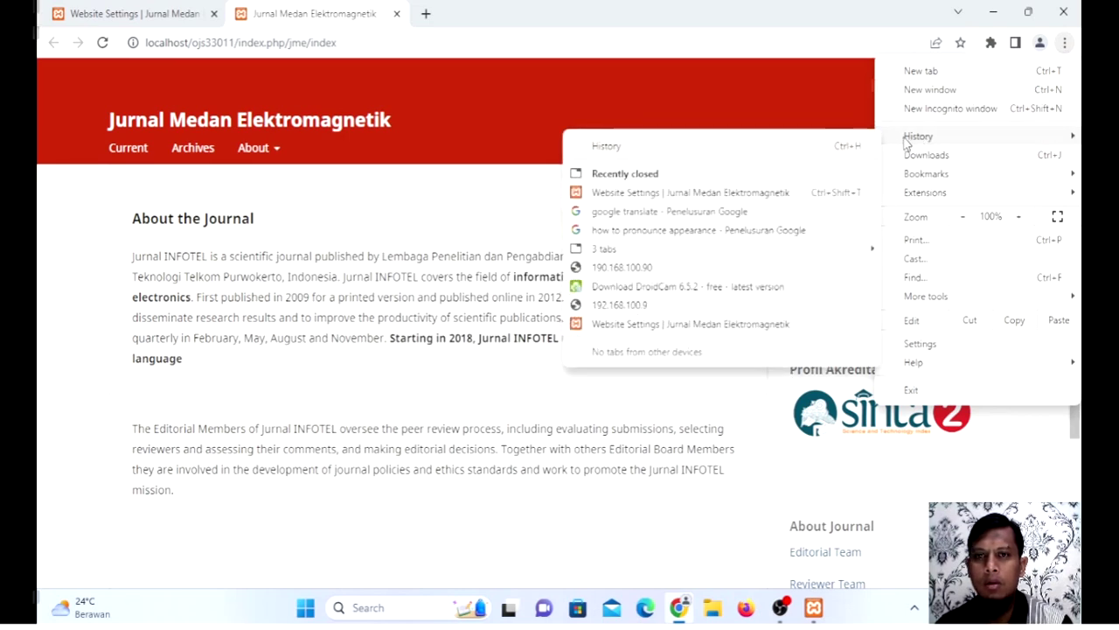
click(626, 148)
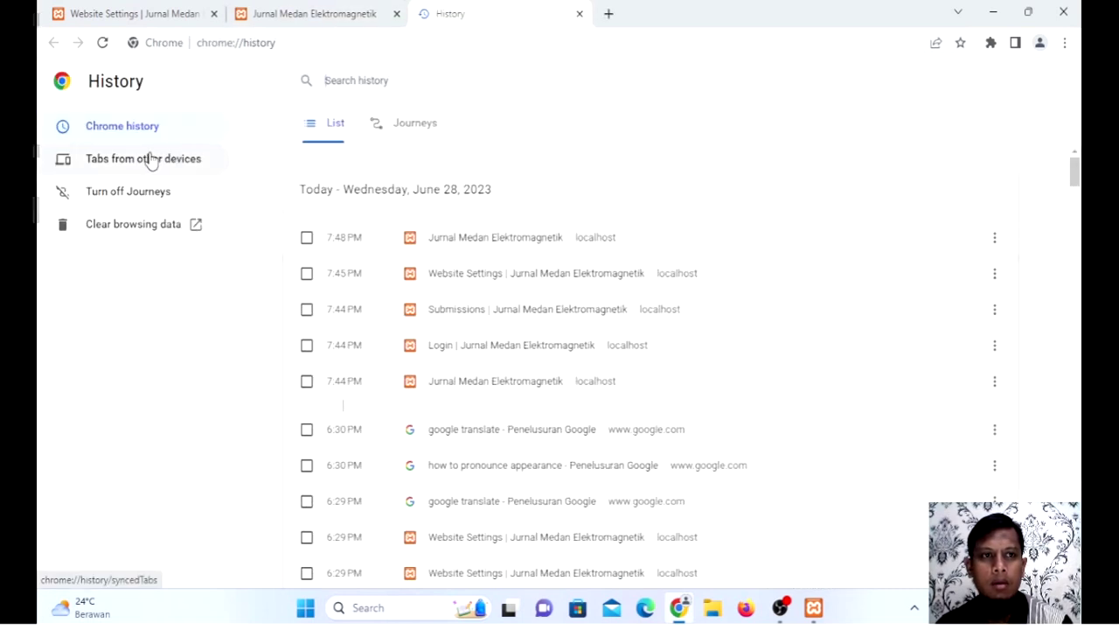
click(149, 223)
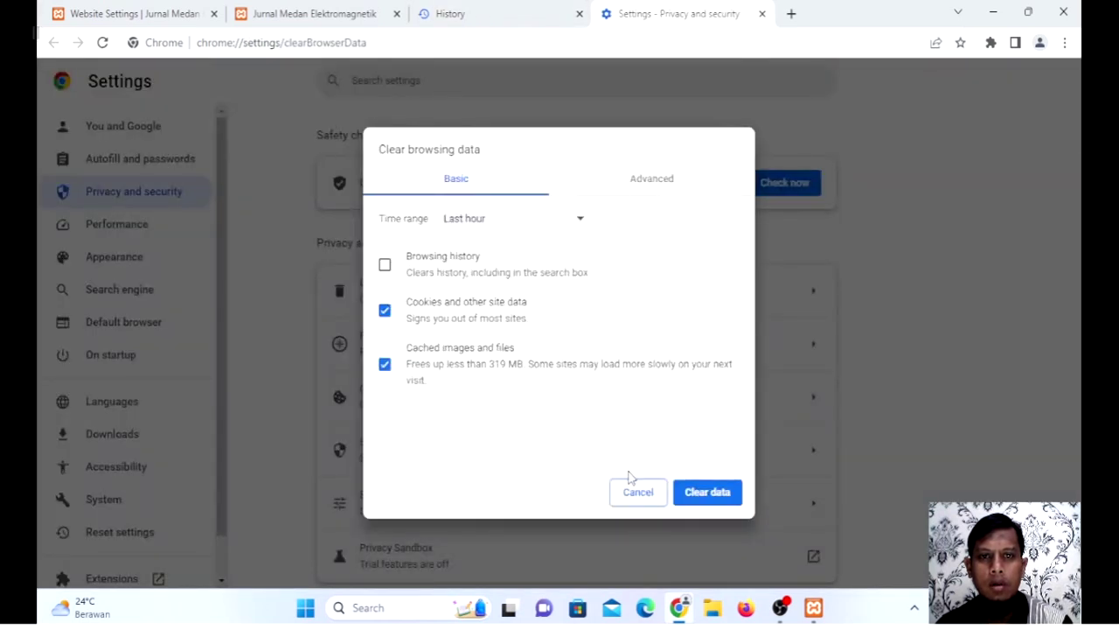
click(691, 495)
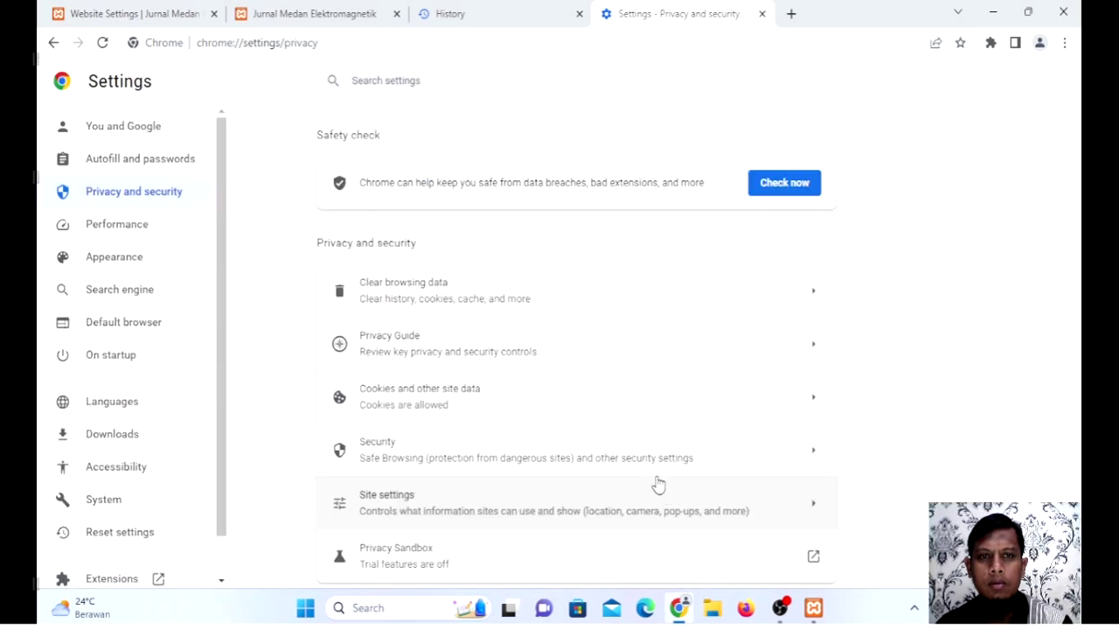
Step: Close the browser settings and history tabs and reload the journal homepage to check its header
click(761, 14)
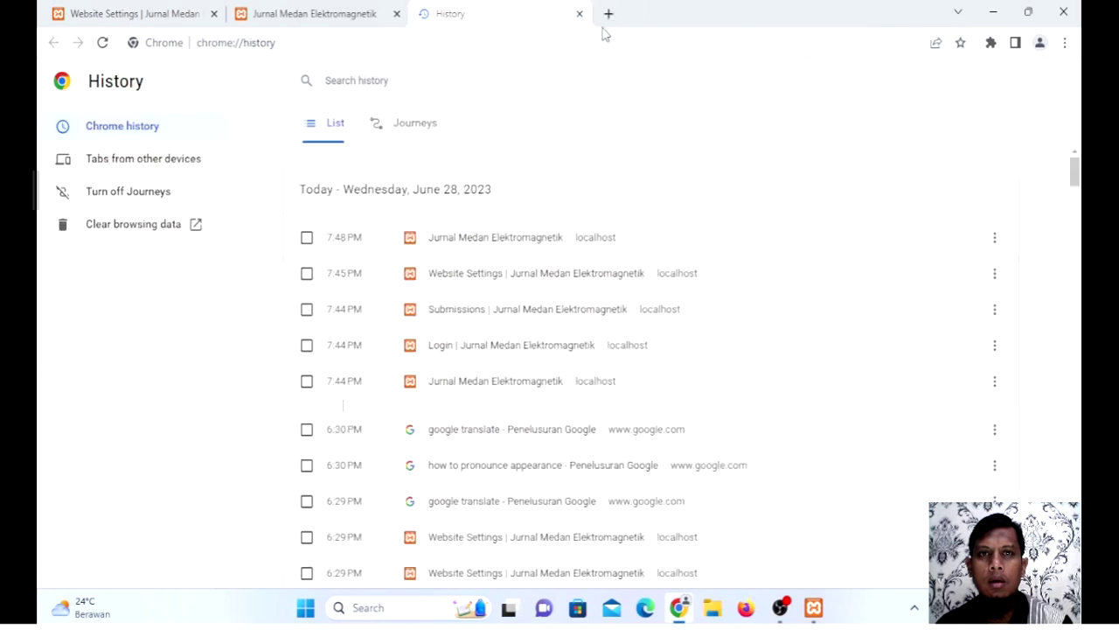
click(579, 16)
key(F5)
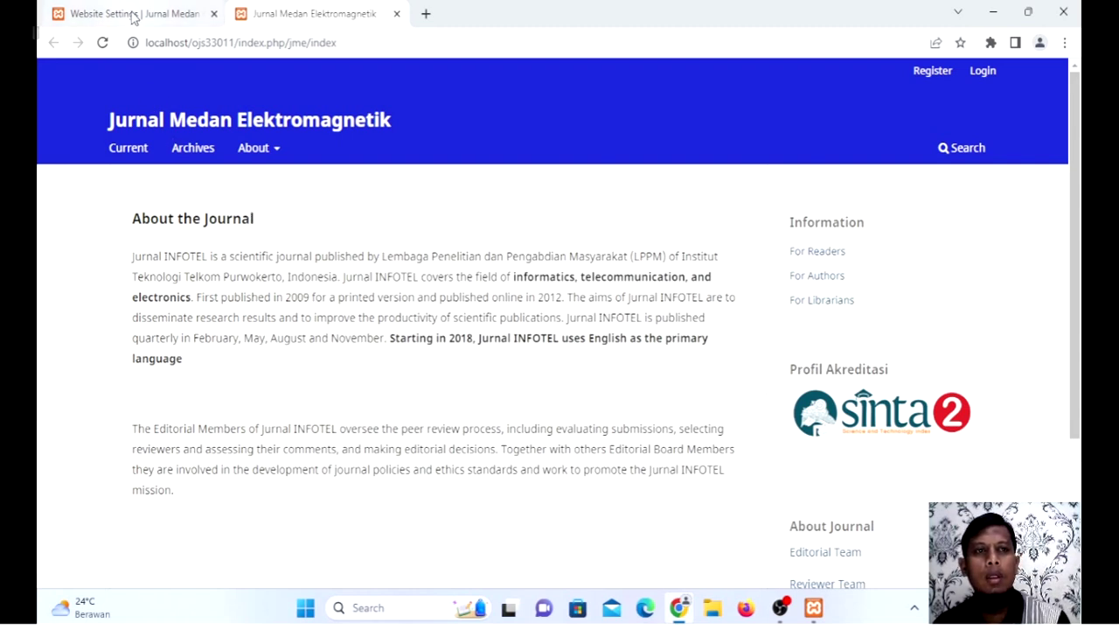
Step: Compare the header colour chosen in the theme settings with the header on the journal homepage
click(167, 15)
scroll(449, 301, up, 3)
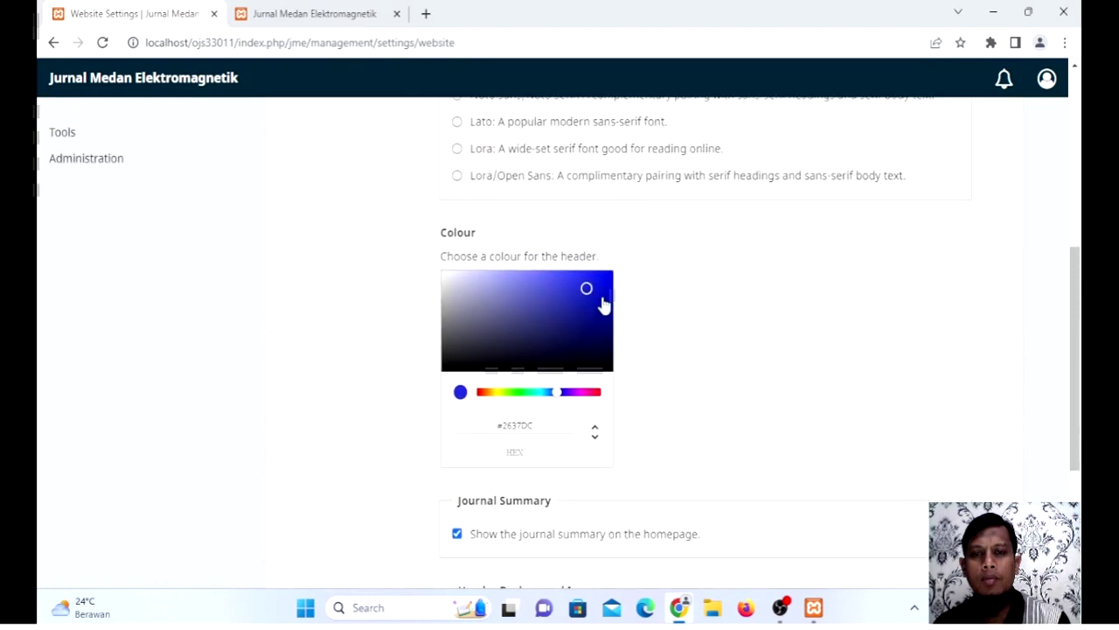
scroll(717, 412, down, 3)
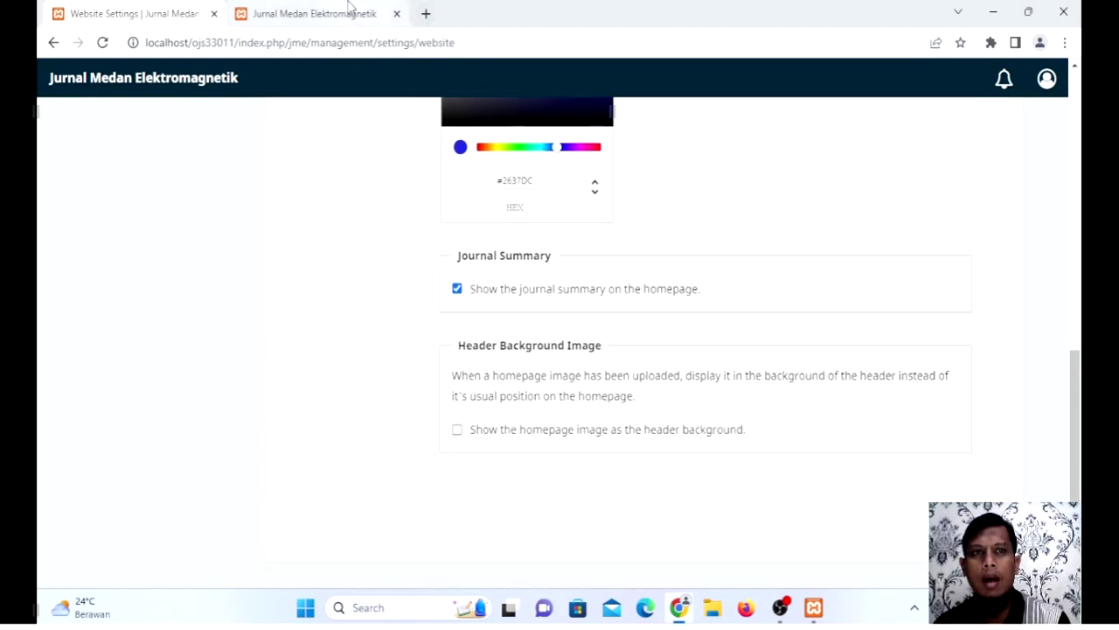
click(315, 14)
click(111, 16)
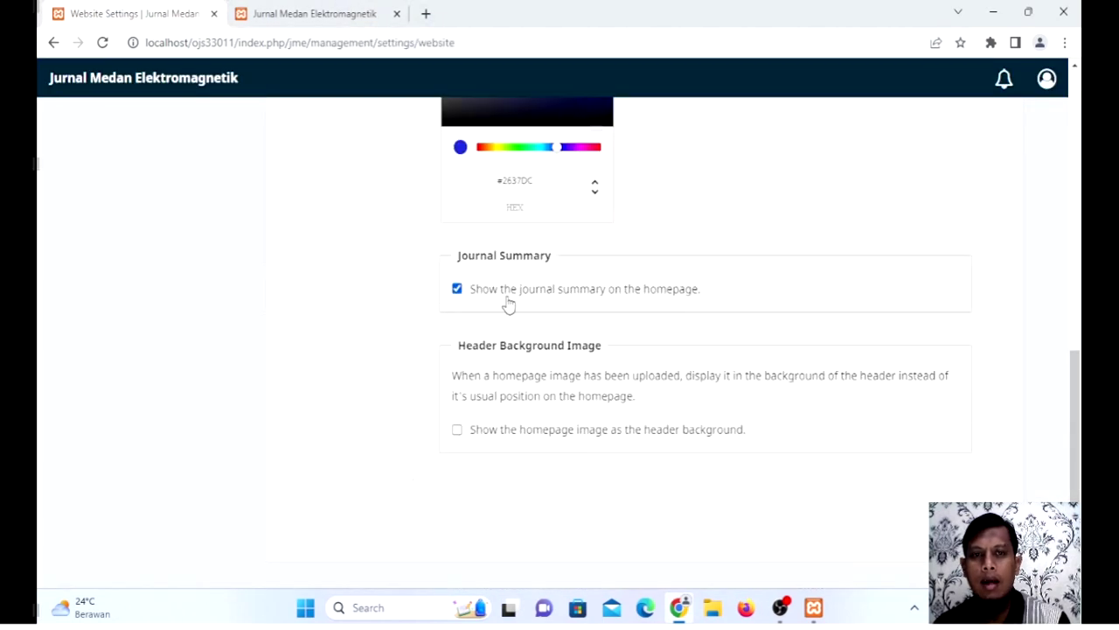
Step: Try to change the header colour to the green #1FDE14 and save the theme settings
scroll(507, 302, up, 3)
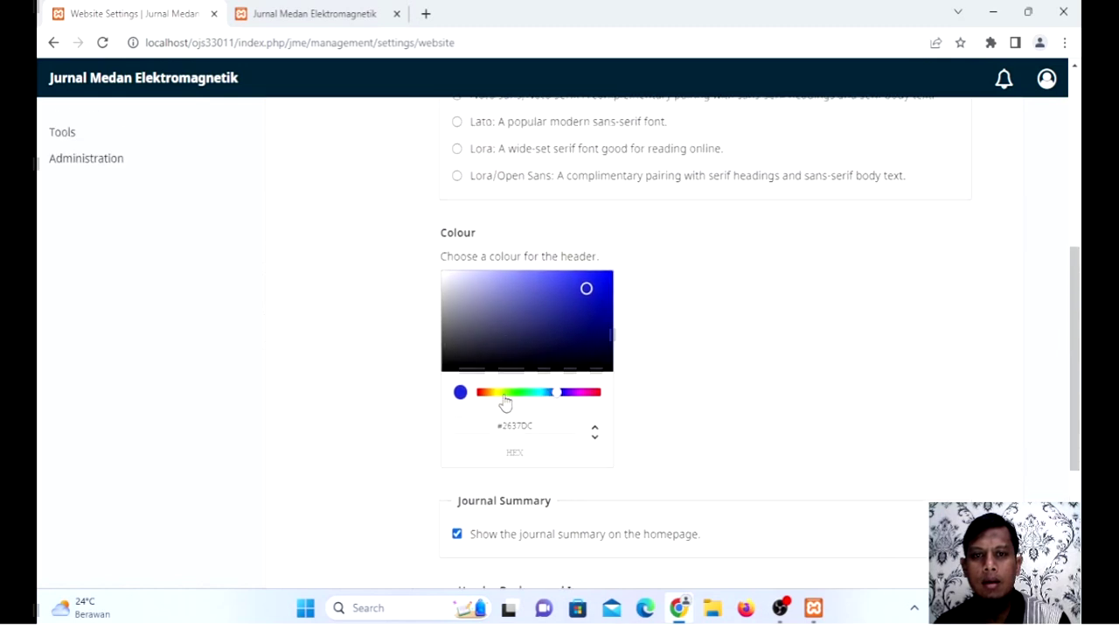
click(517, 399)
click(601, 283)
scroll(732, 368, down, 3)
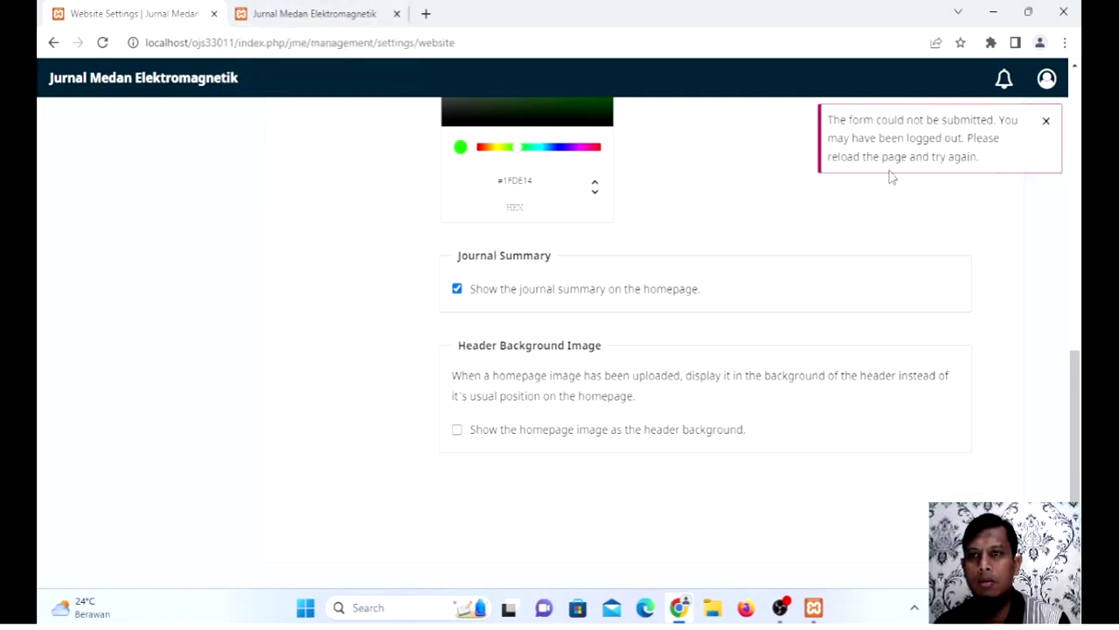
Step: Reload the website settings and log back in, and save the header colour as the green #19E40E
click(103, 42)
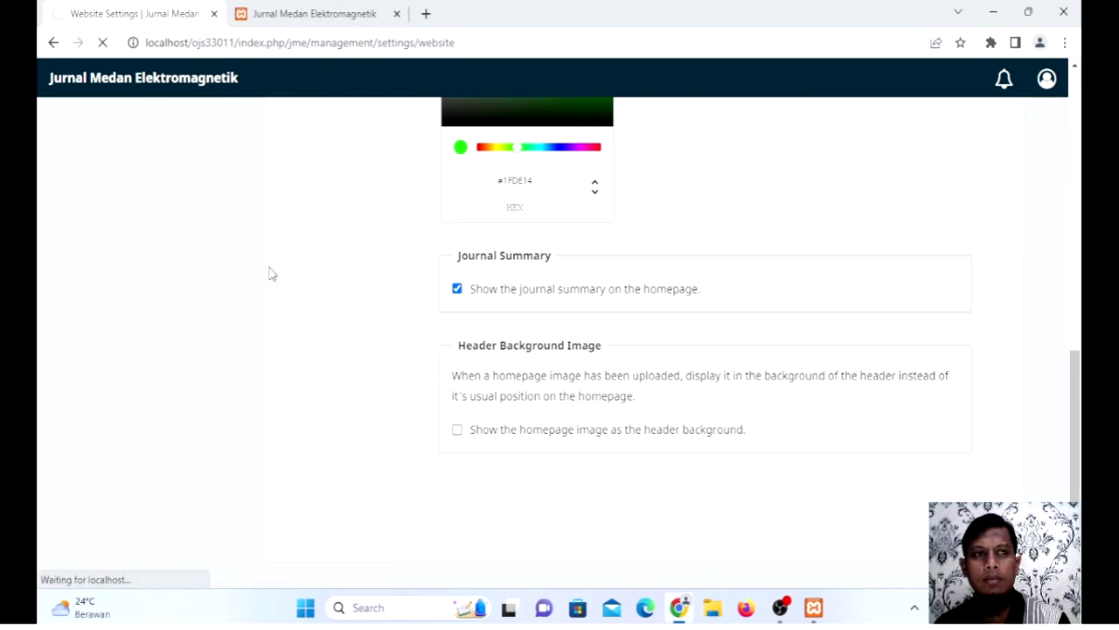
click(285, 485)
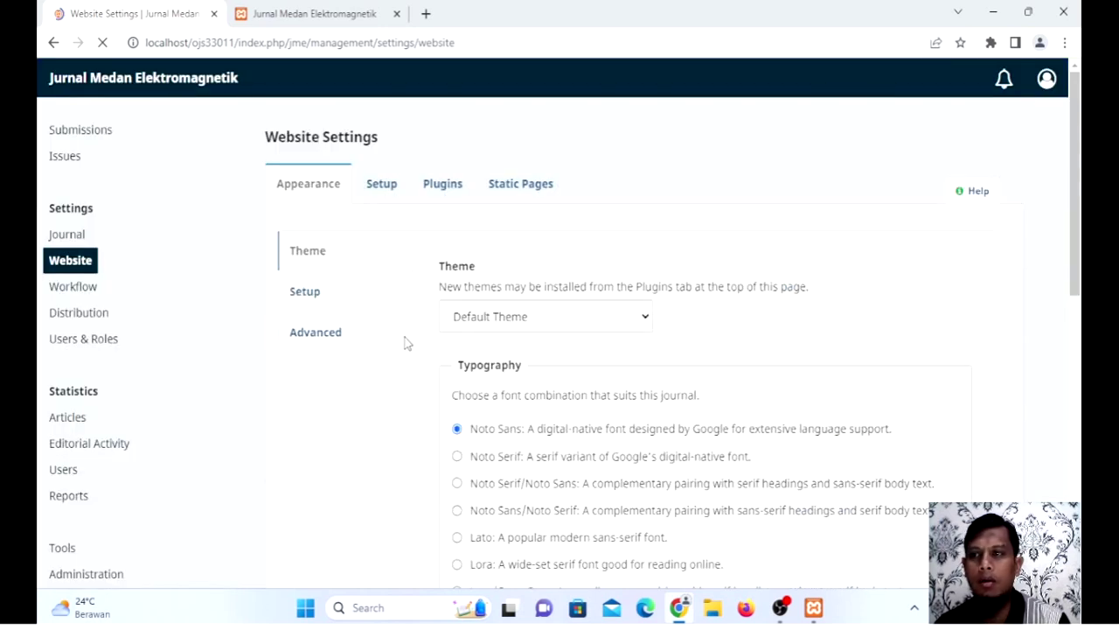
scroll(407, 344, down, 4)
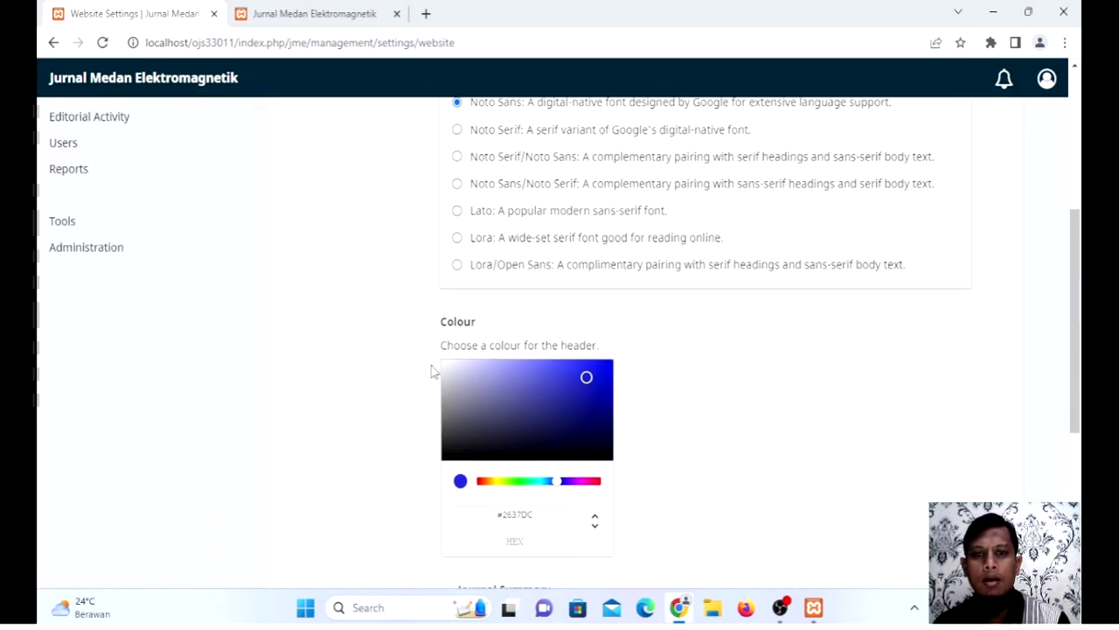
click(517, 481)
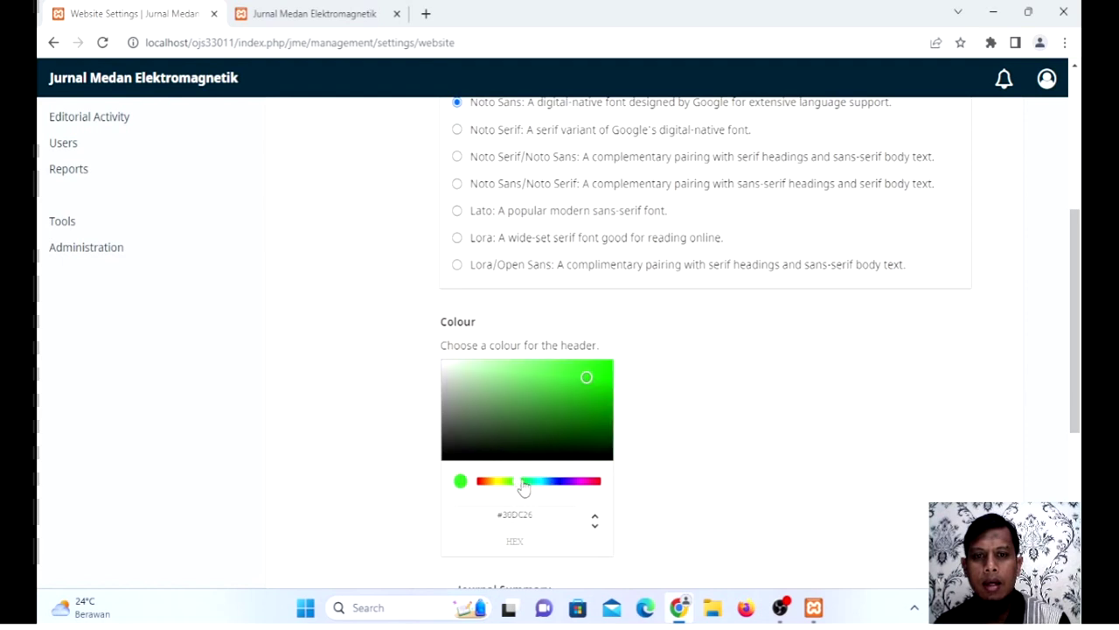
click(605, 371)
scroll(699, 402, down, 3)
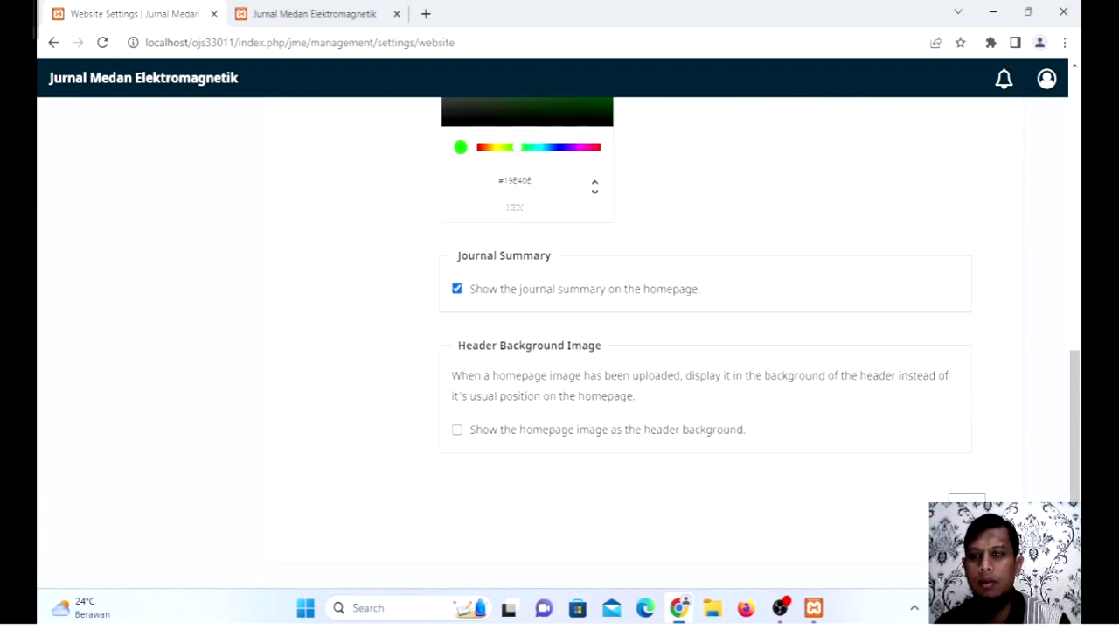
Step: Reload the journal homepage and look over its header colour and page content
click(320, 14)
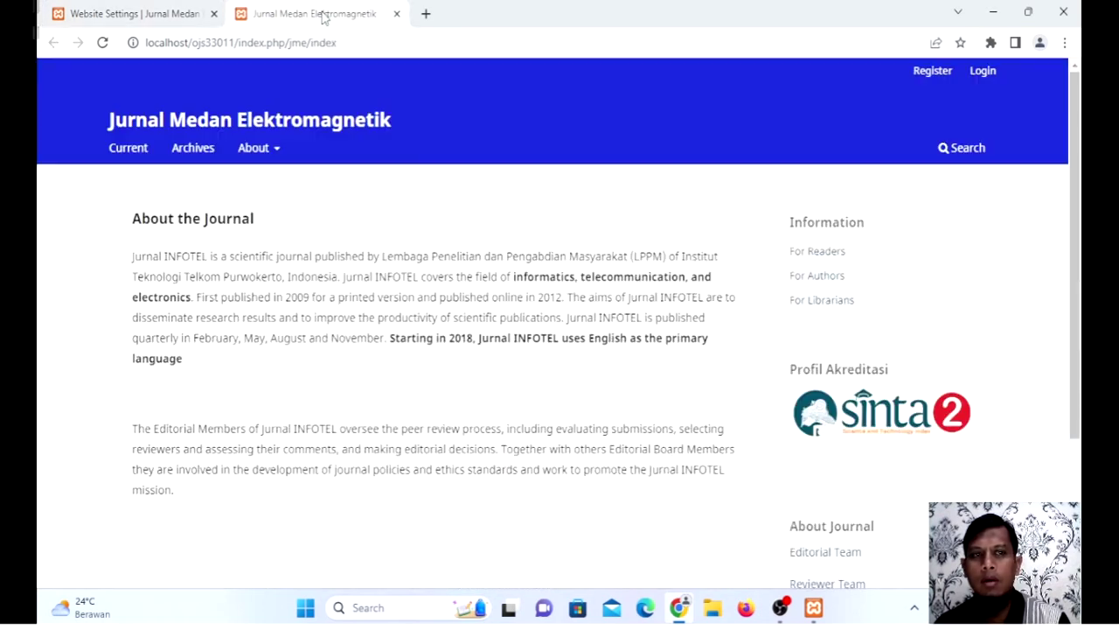
click(102, 42)
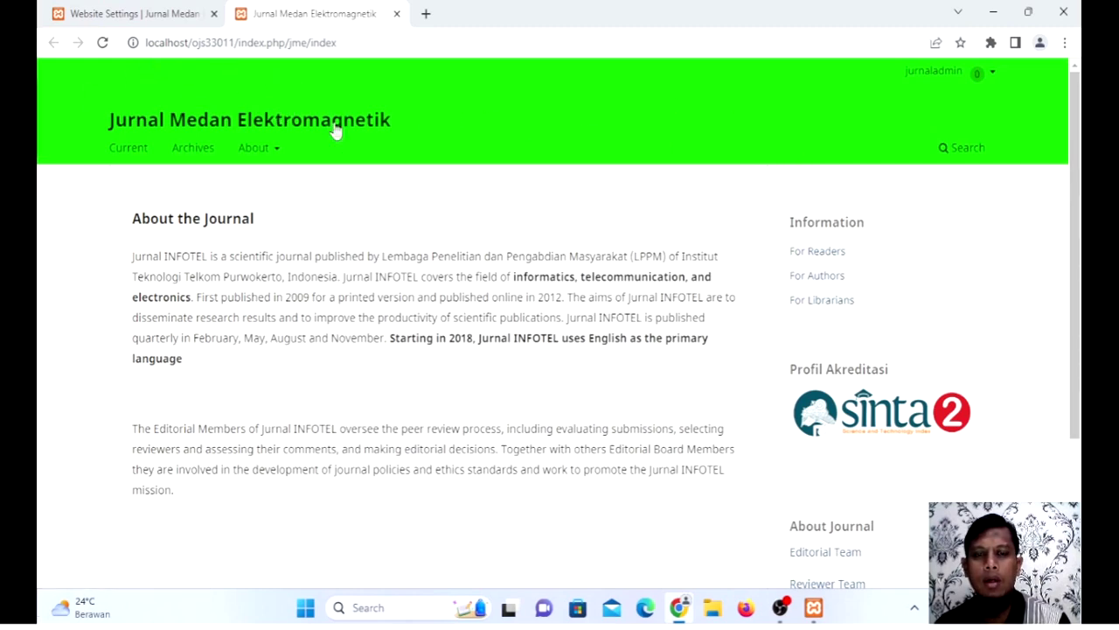
scroll(345, 162, down, 2)
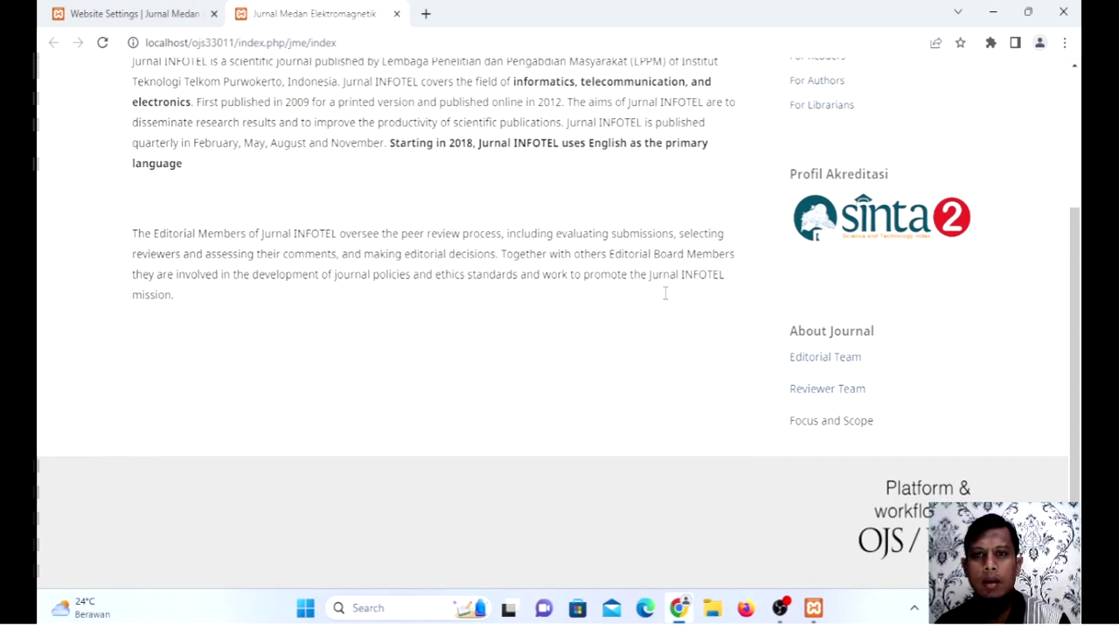
scroll(670, 293, up, 2)
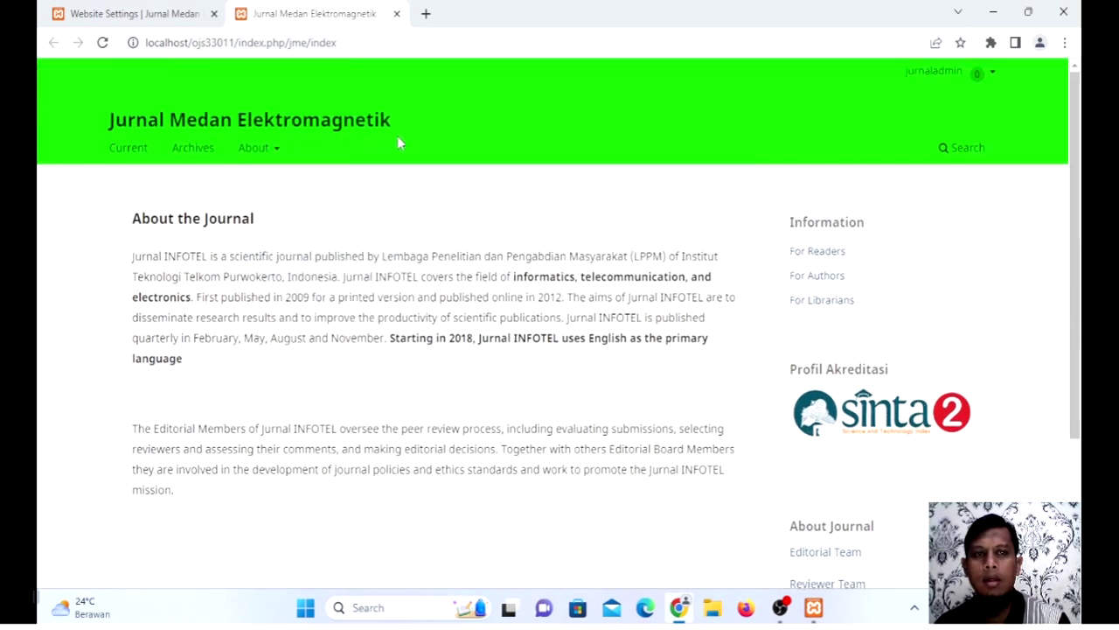
Step: Change the header colour to the red #E4220E in the website settings and save the theme
click(129, 15)
scroll(505, 274, up, 3)
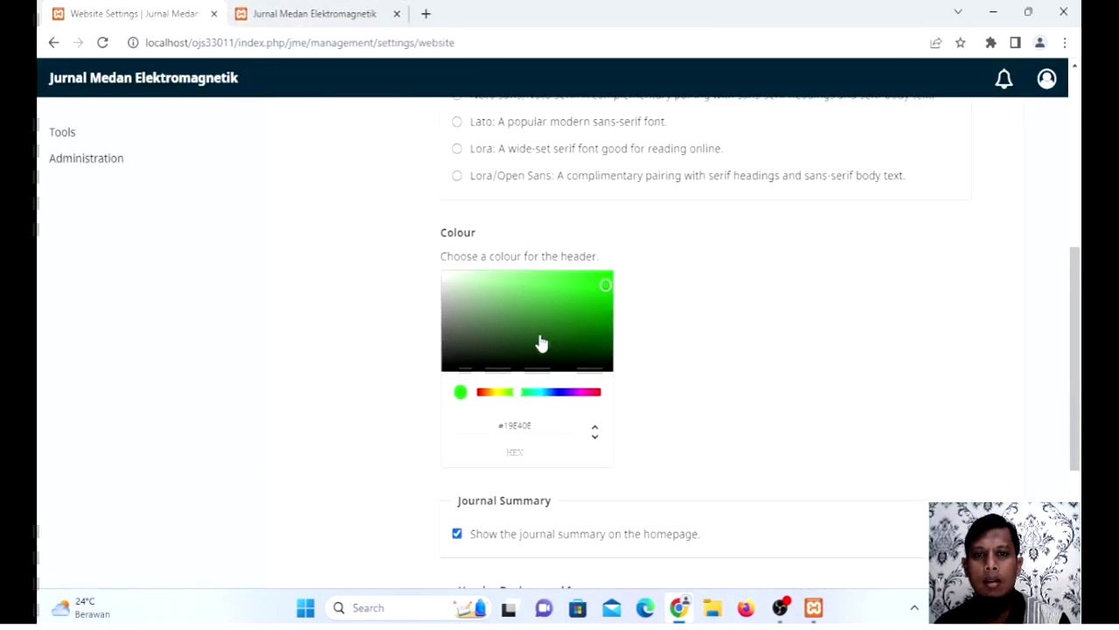
click(562, 393)
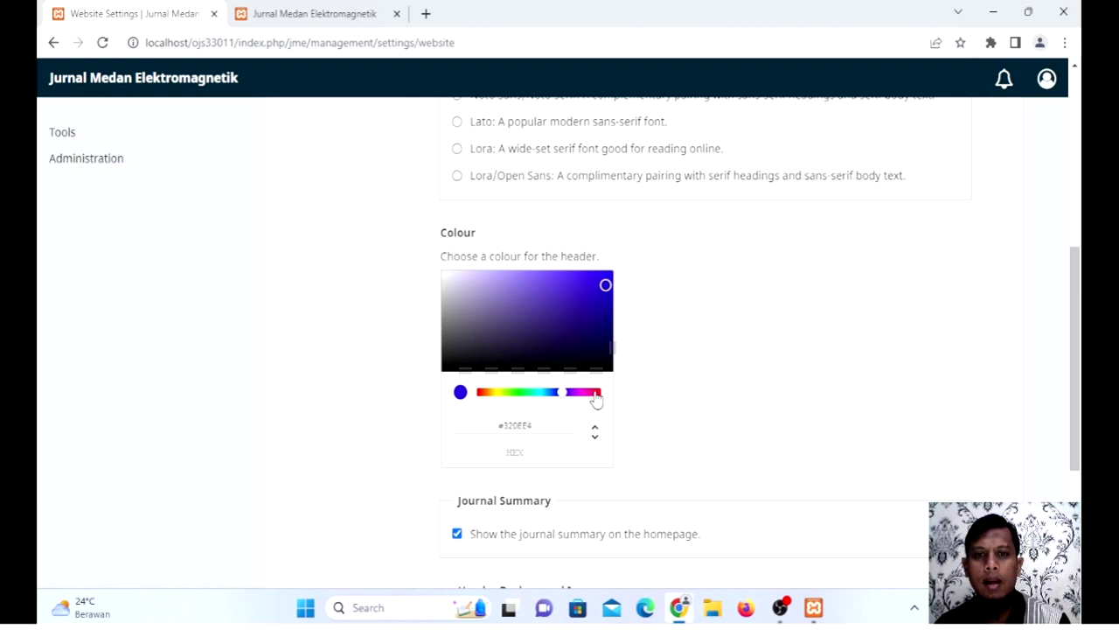
click(482, 394)
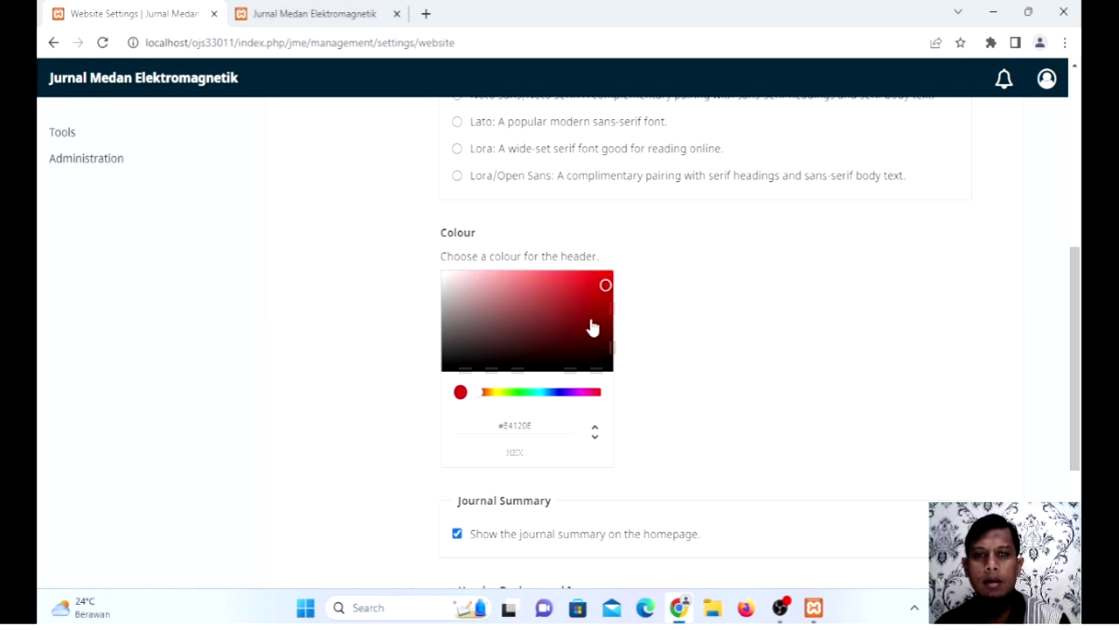
click(488, 396)
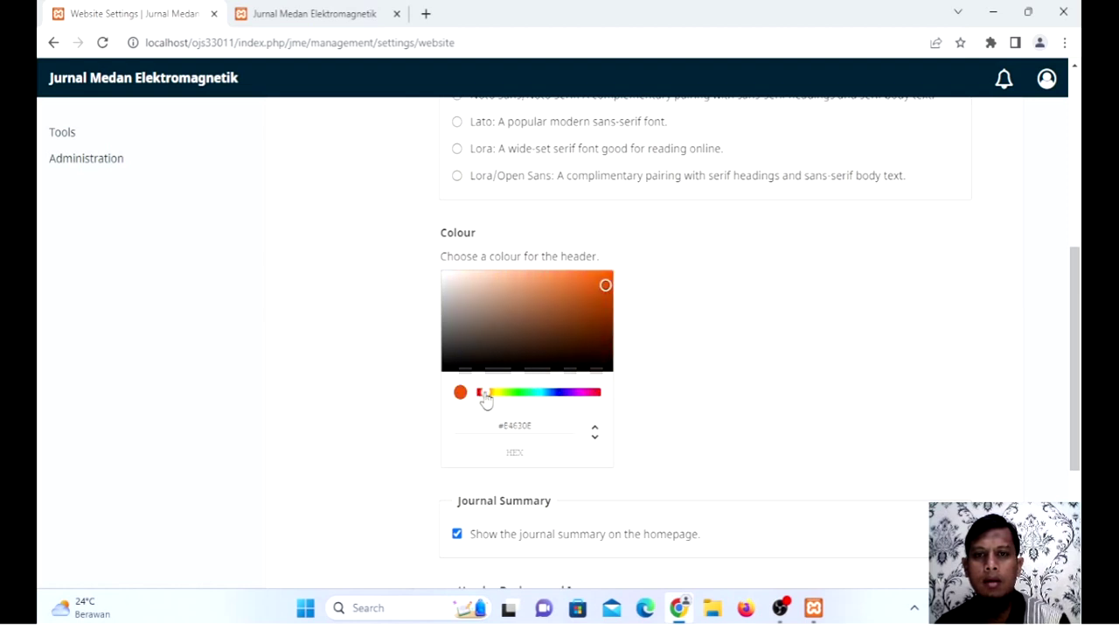
click(482, 395)
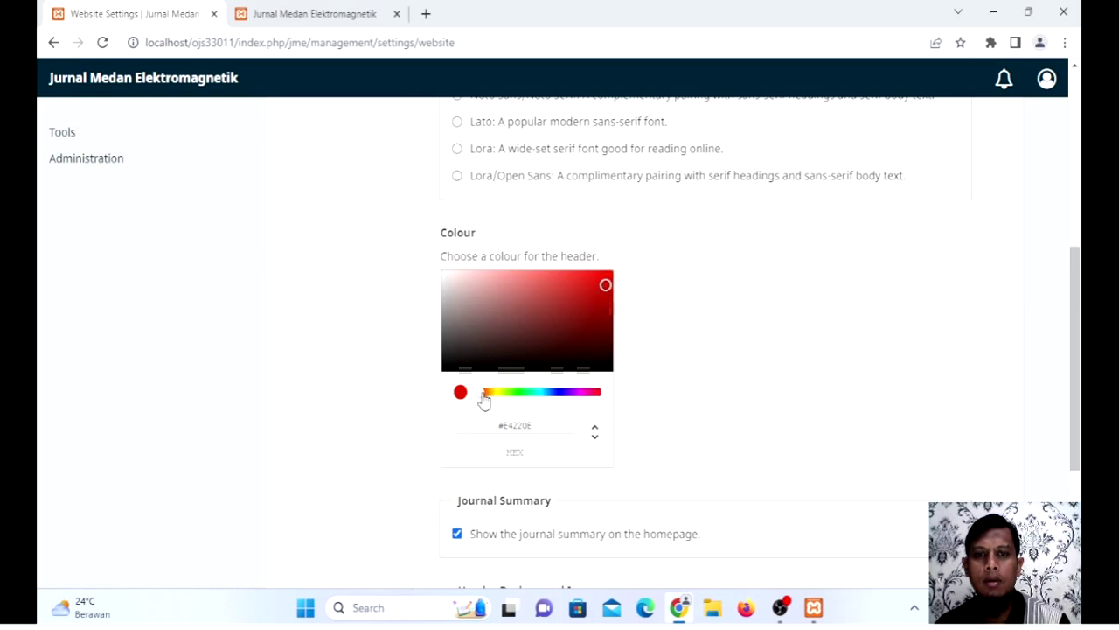
click(488, 395)
click(481, 396)
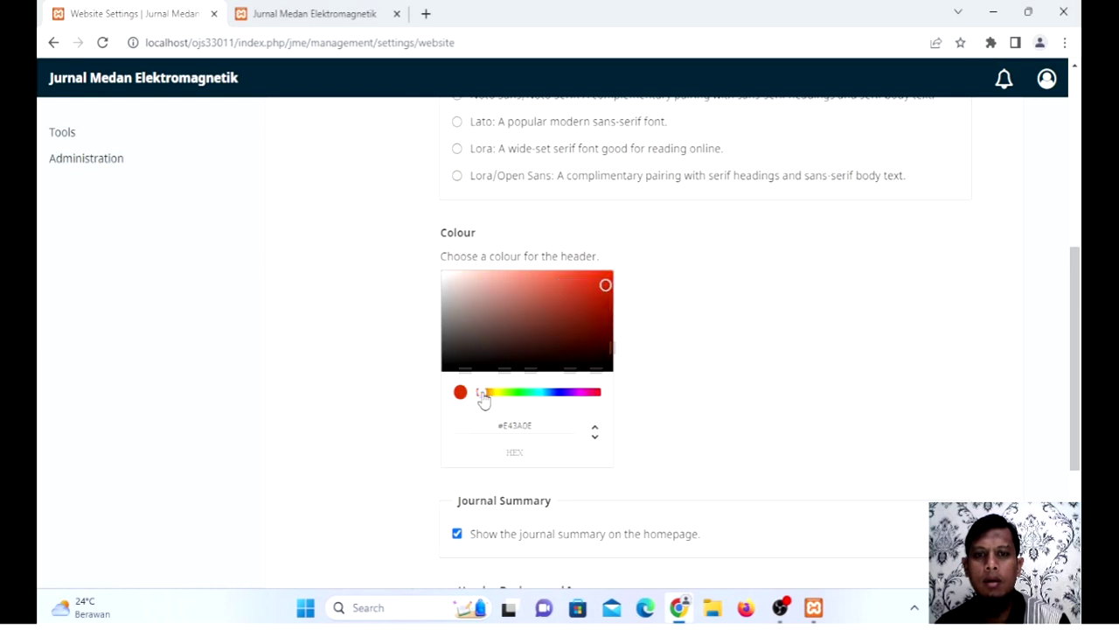
click(480, 396)
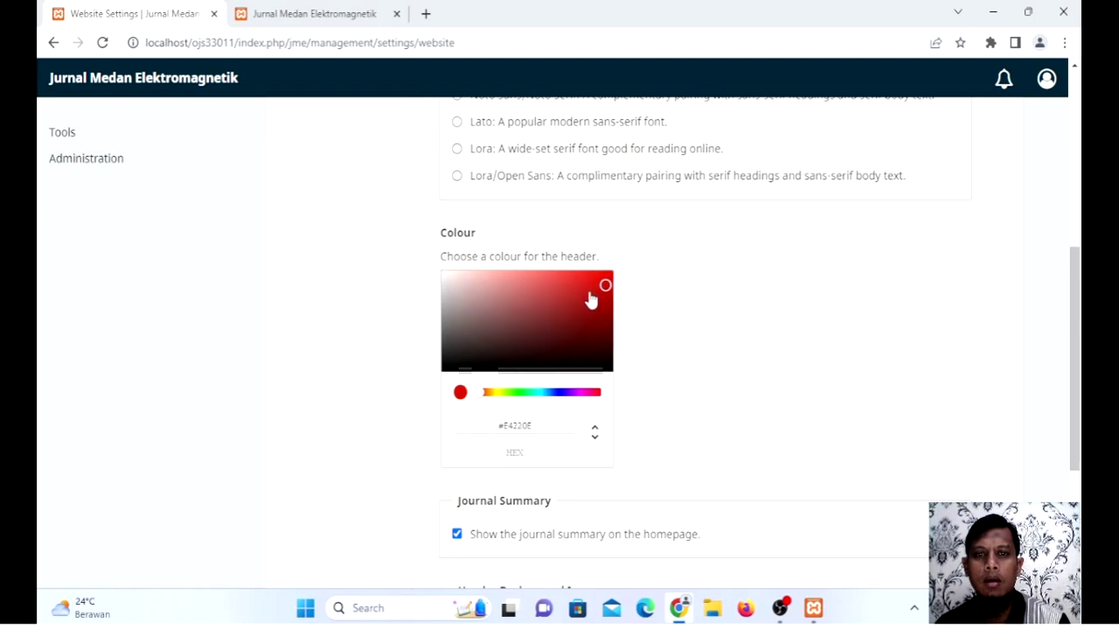
scroll(623, 426, down, 3)
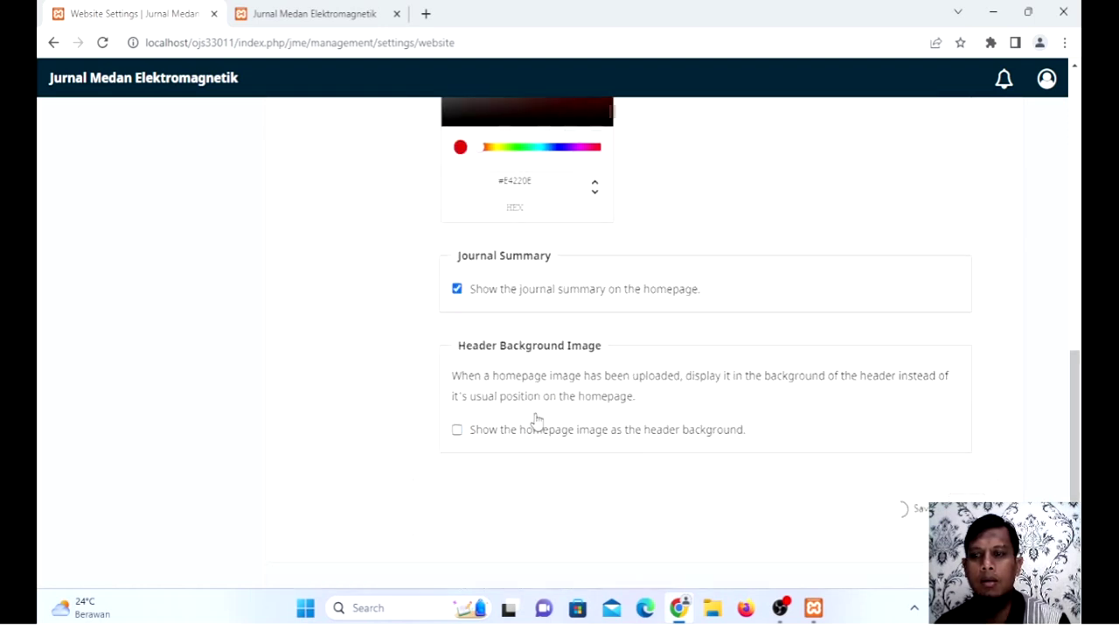
Step: Check the new red header on the reloaded journal homepage and return to the theme settings
click(315, 16)
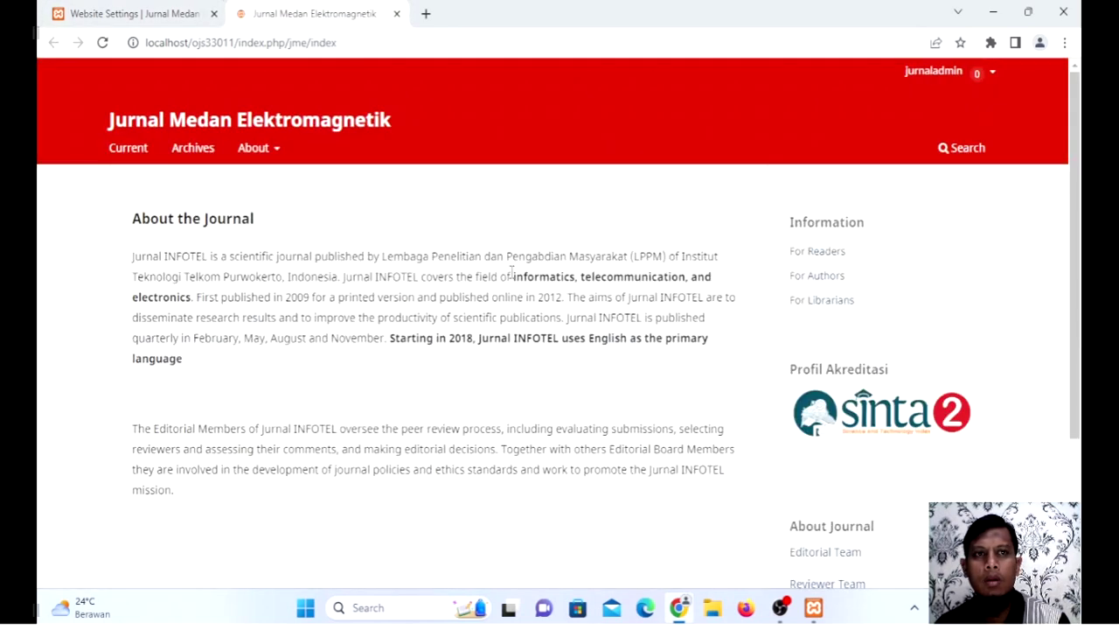
click(136, 14)
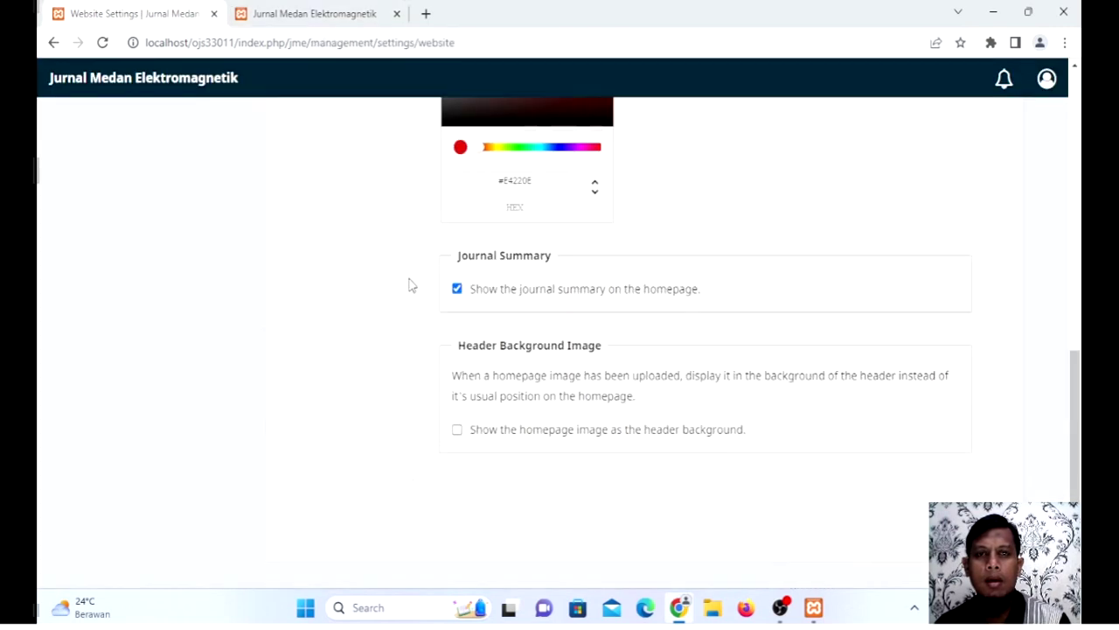
scroll(407, 282, up, 2)
scroll(412, 287, up, 2)
Step: Look at the Journal Summary option and highlight the first paragraph of About the Journal on the homepage
scroll(412, 288, down, 4)
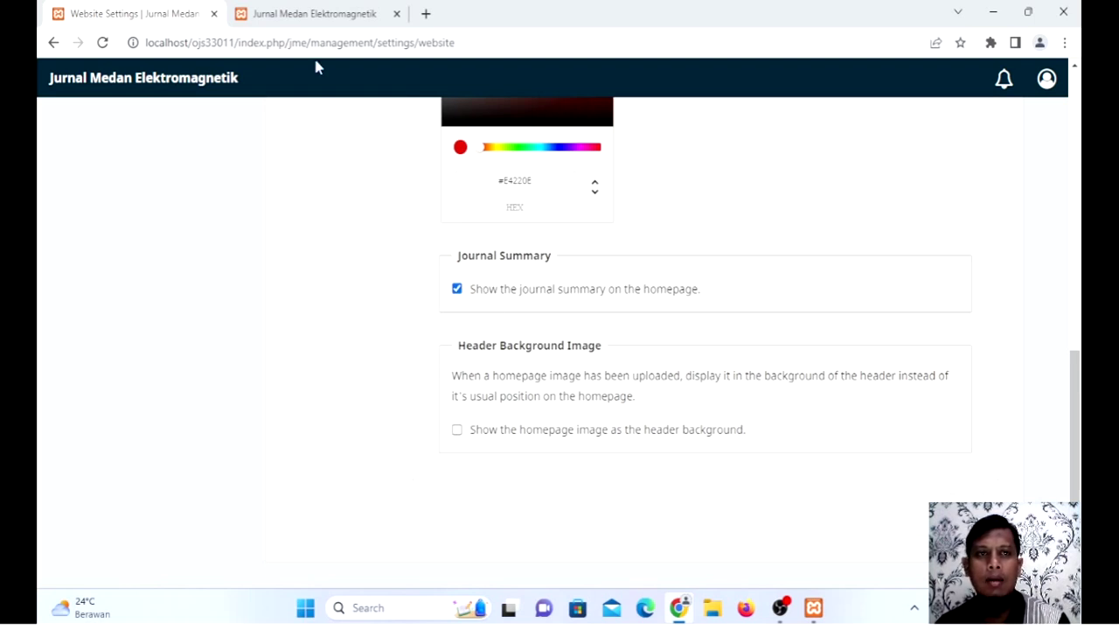
click(320, 13)
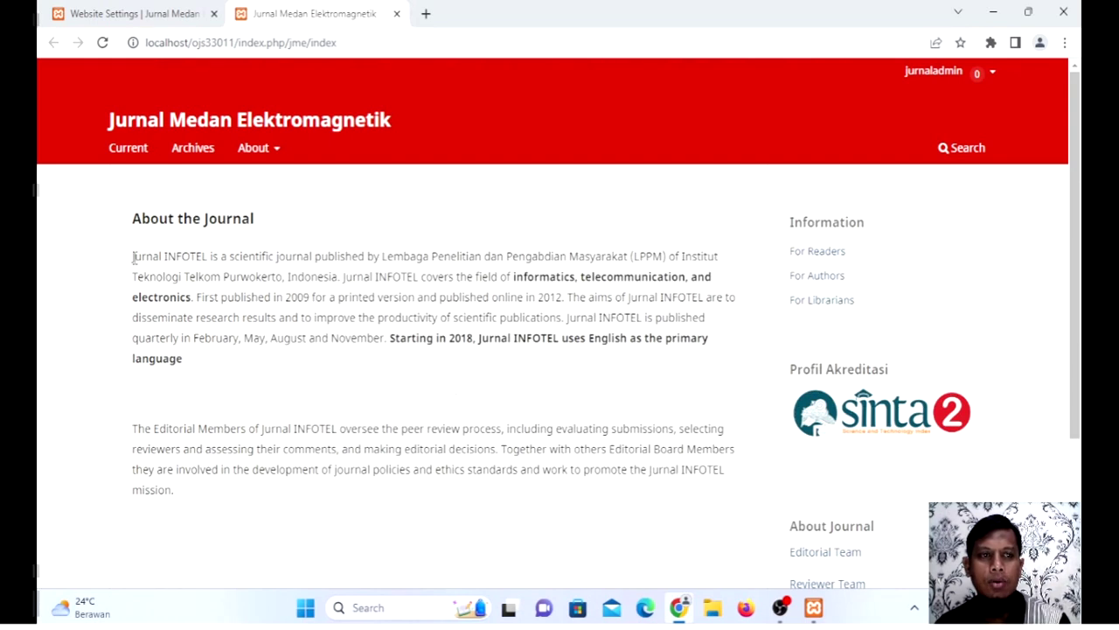
drag(133, 262, 229, 371)
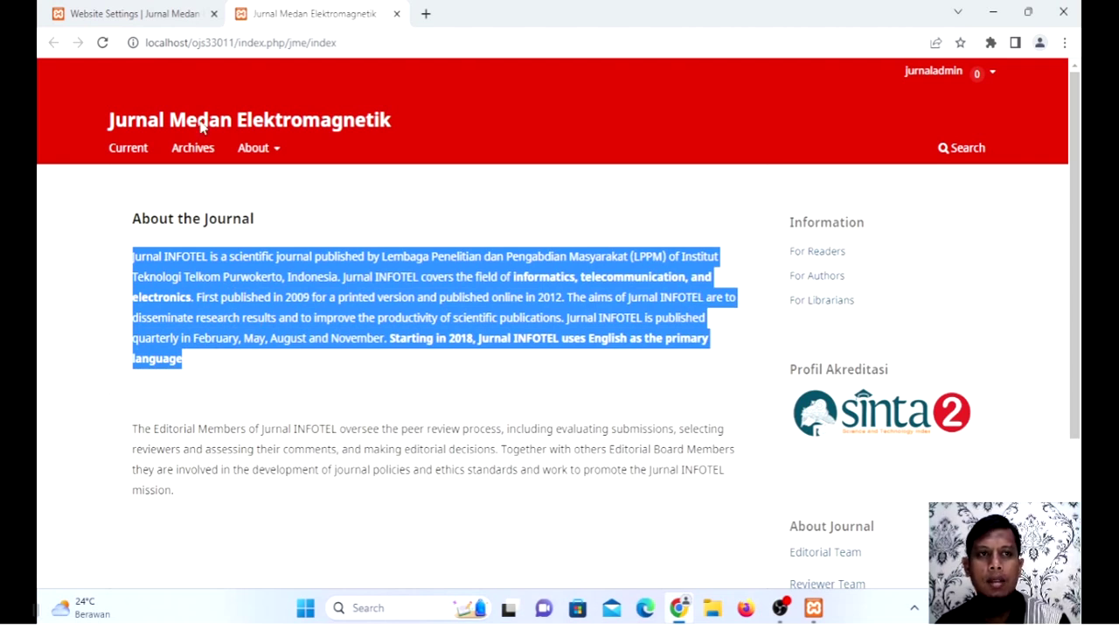
Step: Turn off showing the journal summary on the homepage in the theme settings, save, and reload the journal homepage
click(133, 13)
click(456, 288)
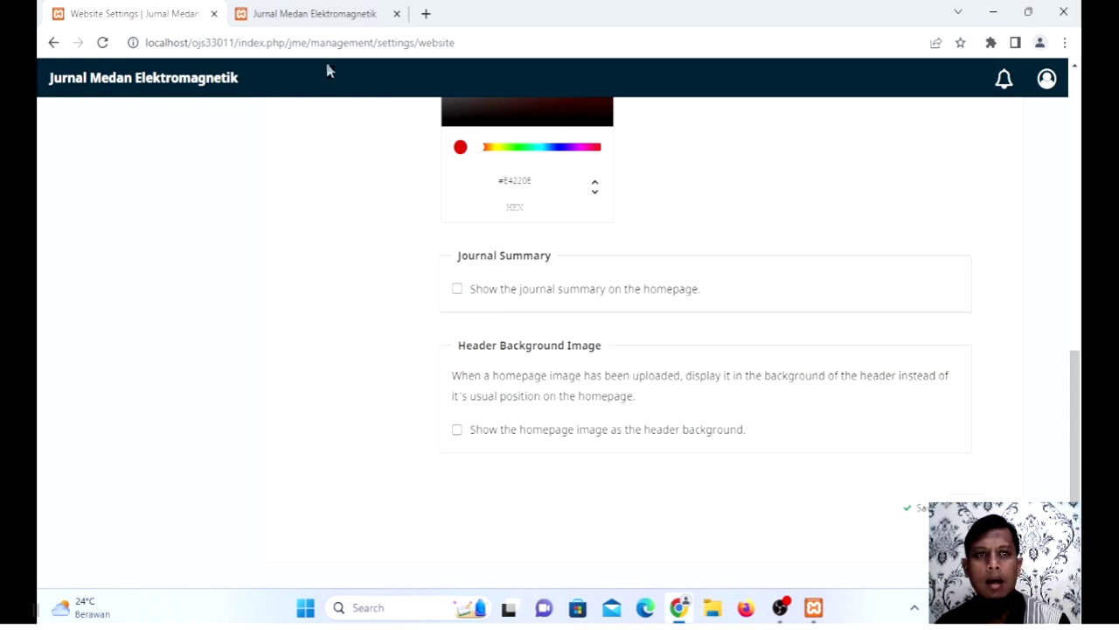
click(312, 16)
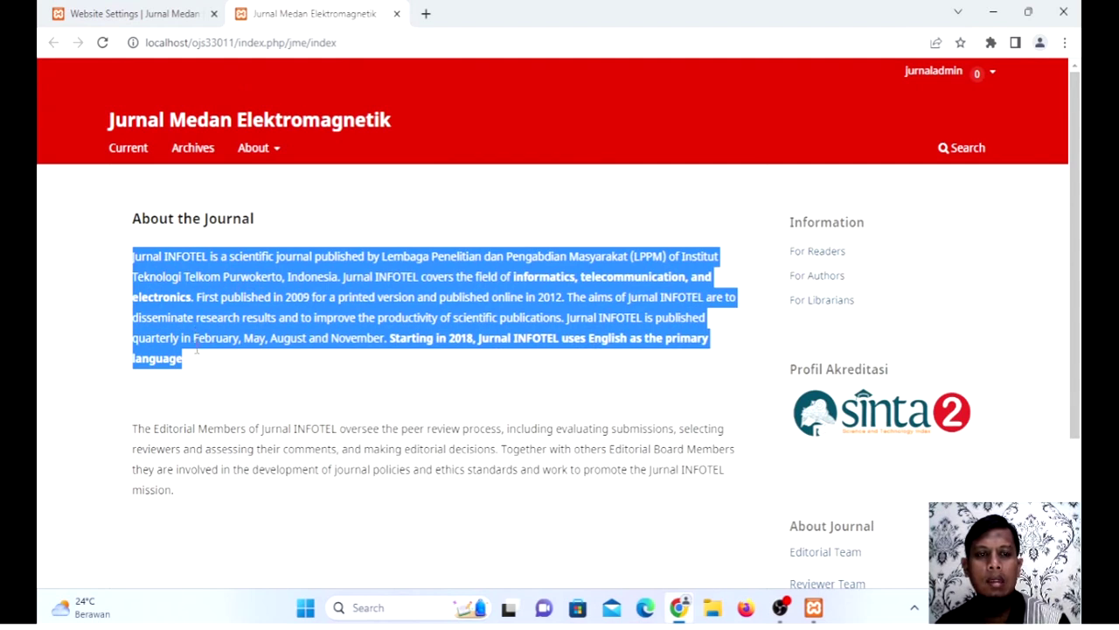
click(104, 44)
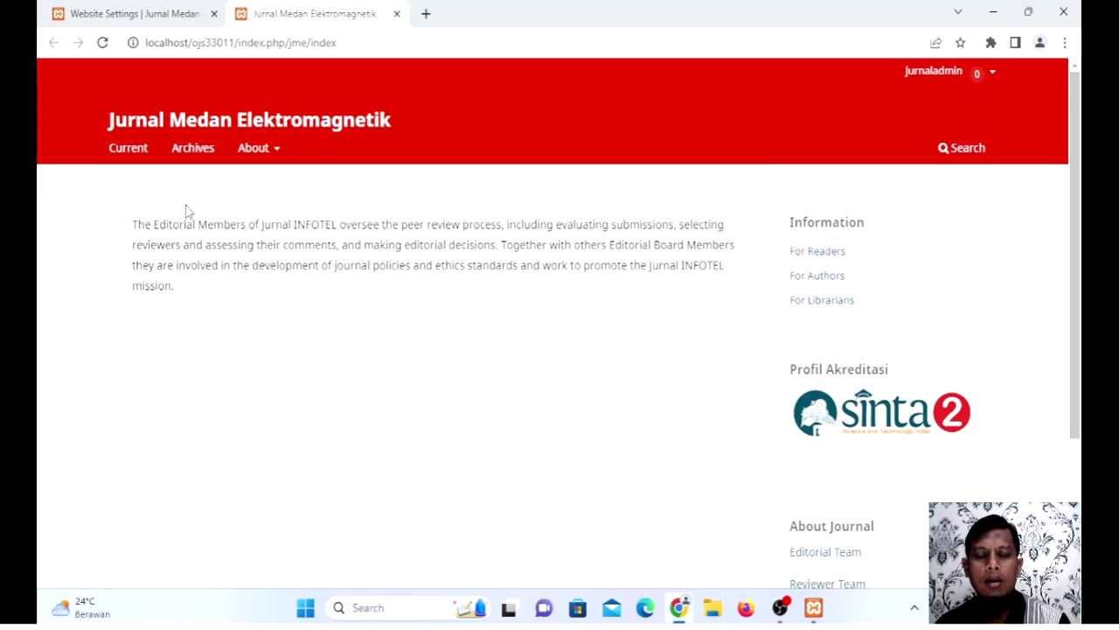
Step: Look up the Journal Summary text under Key Information in the journal's masthead settings
click(132, 14)
scroll(275, 306, up, 10)
scroll(275, 307, up, 2)
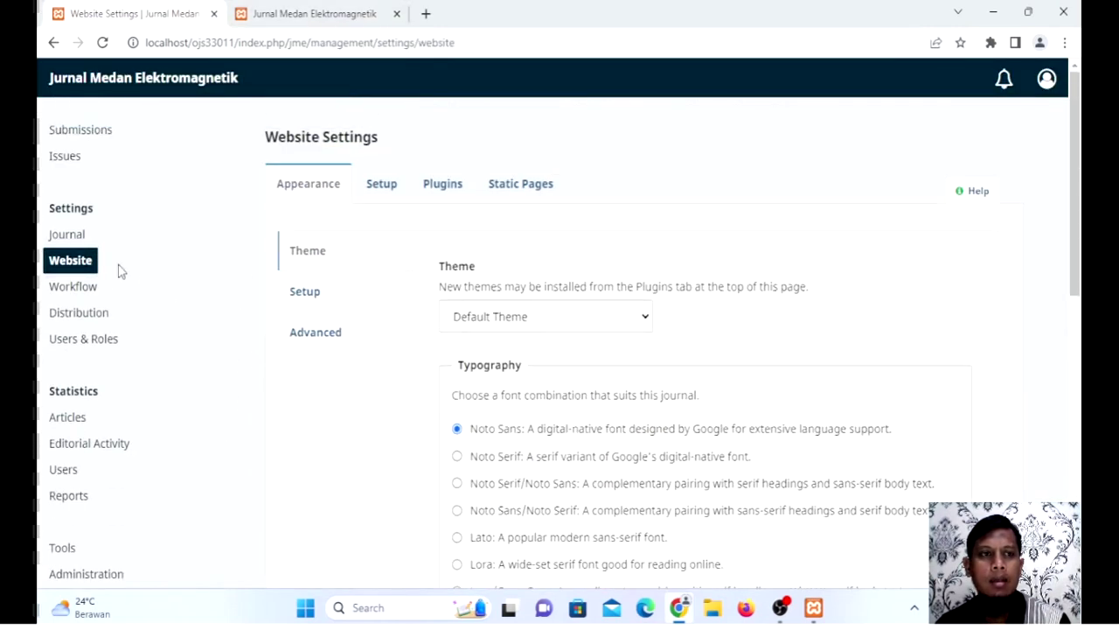
click(80, 241)
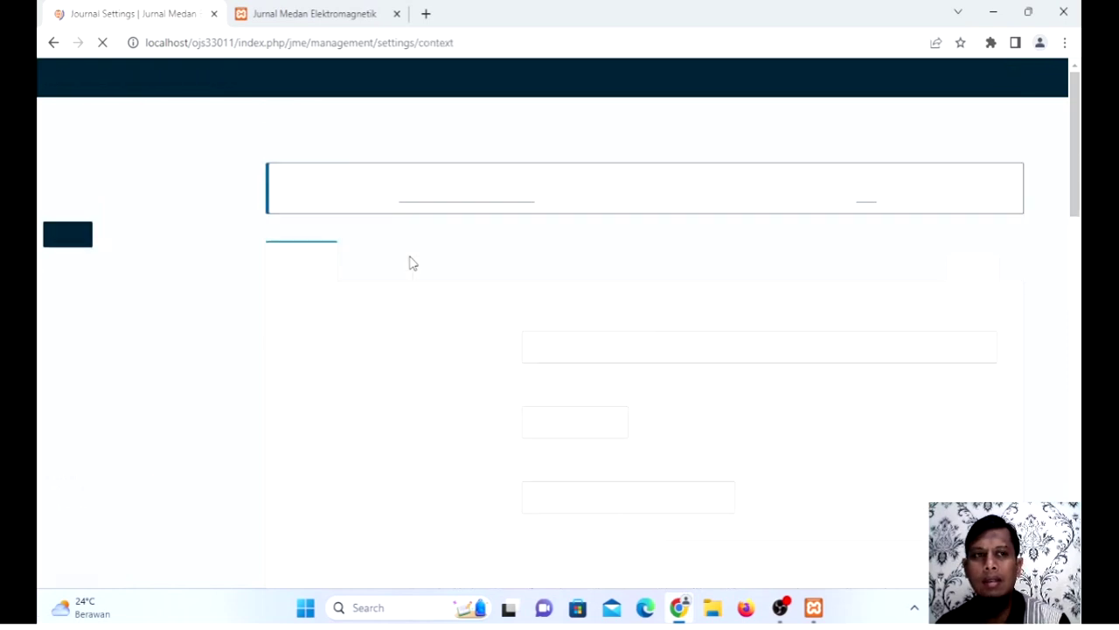
scroll(452, 375, down, 3)
scroll(452, 376, down, 4)
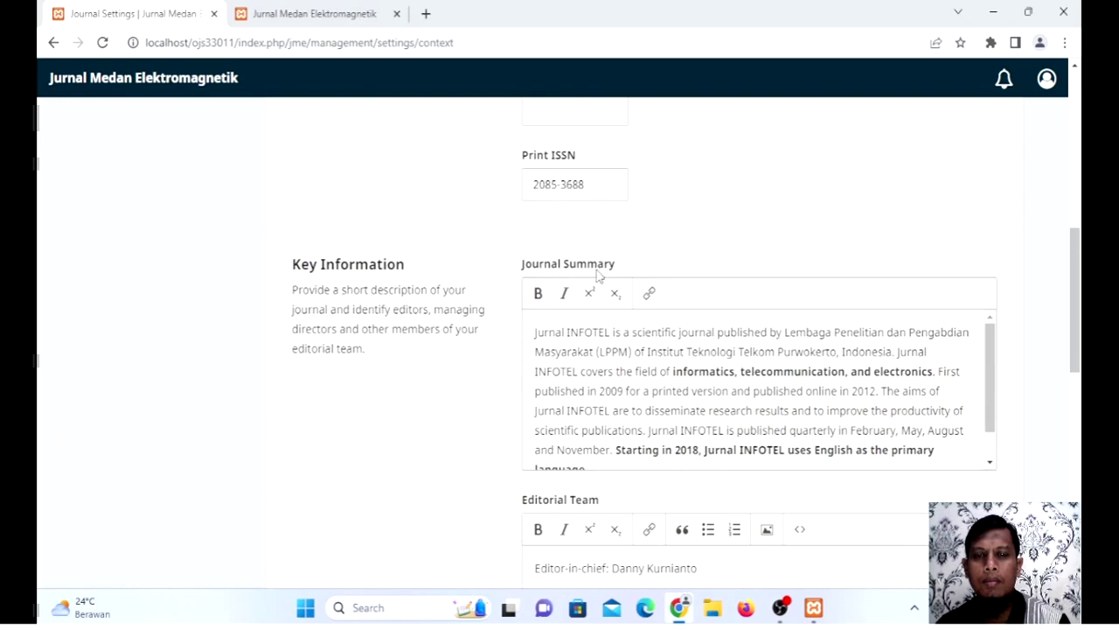
scroll(657, 378, down, 1)
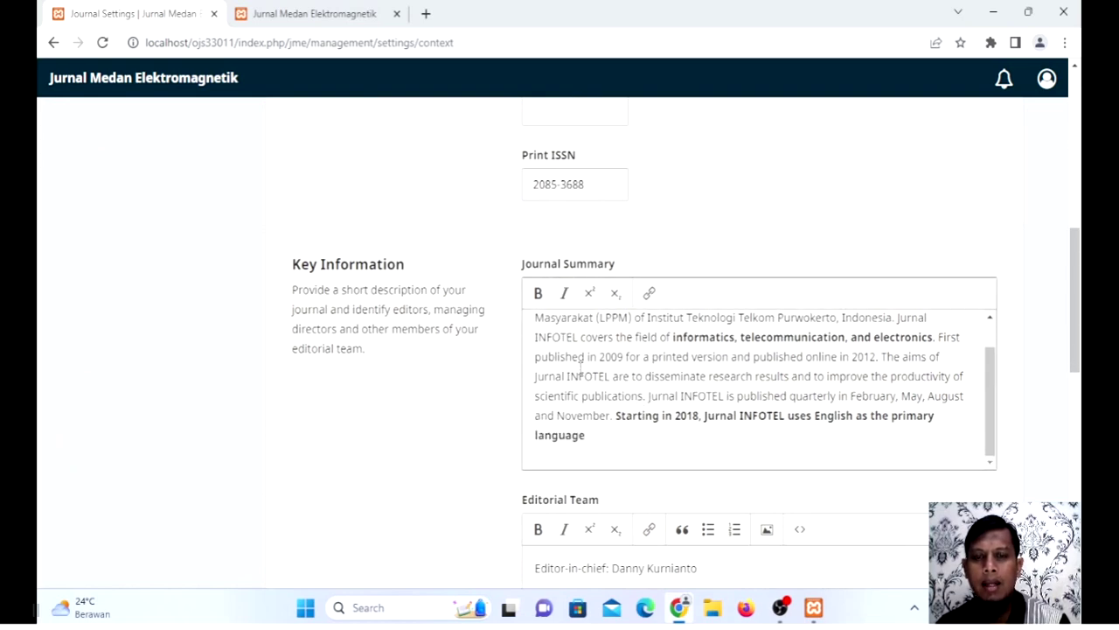
scroll(392, 314, up, 10)
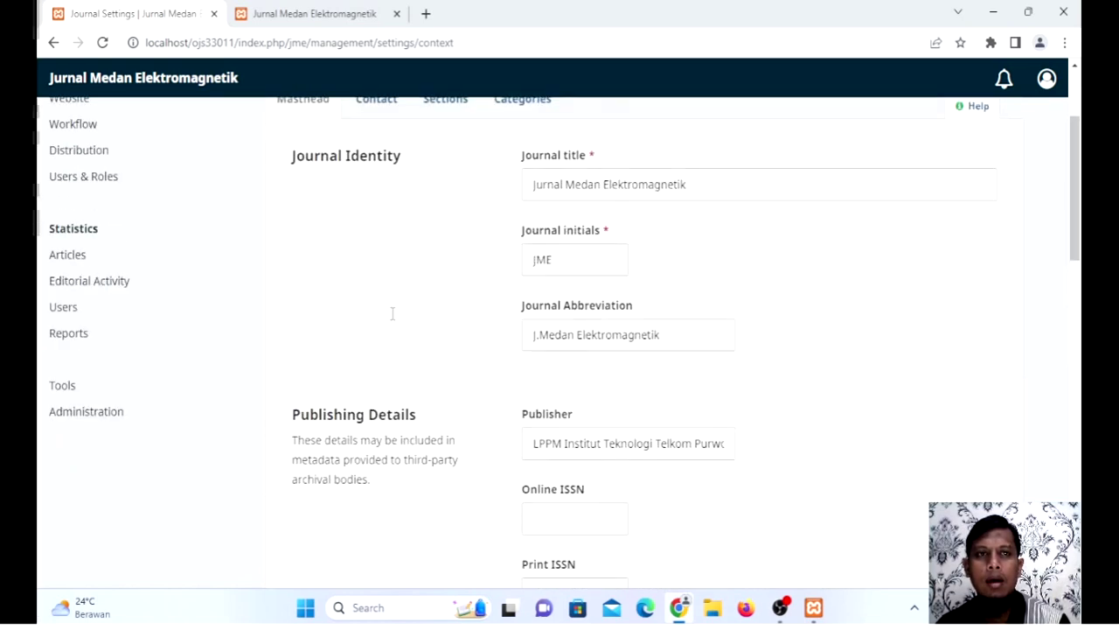
Step: Turn on showing the journal summary on the homepage, save the theme, and highlight the summary paragraph on the reloaded homepage
click(82, 263)
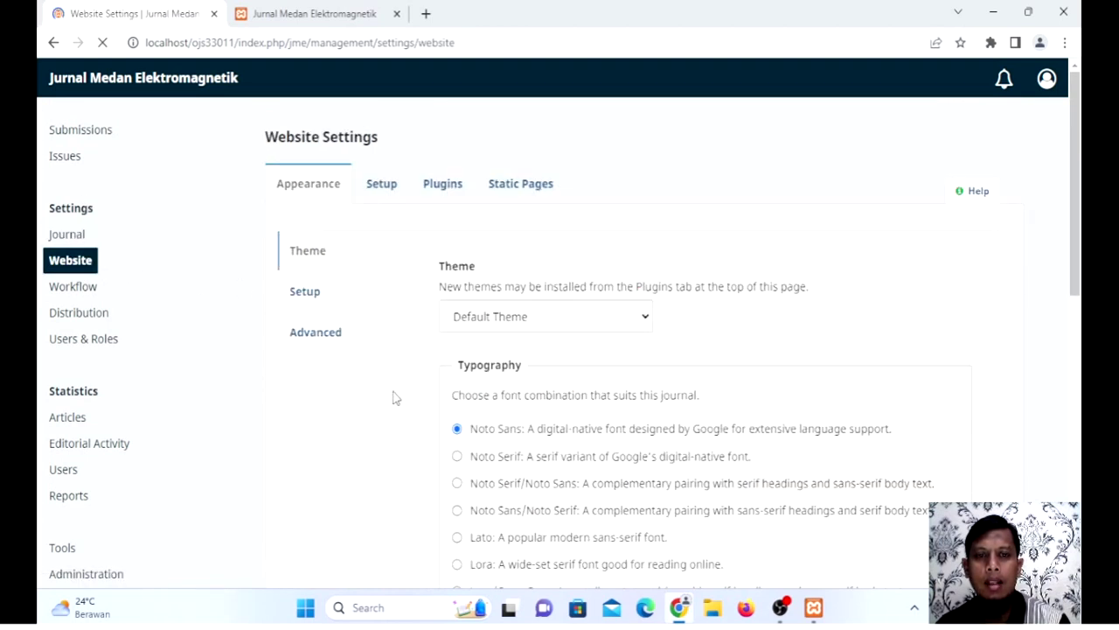
scroll(393, 396, down, 4)
scroll(398, 396, down, 4)
click(456, 290)
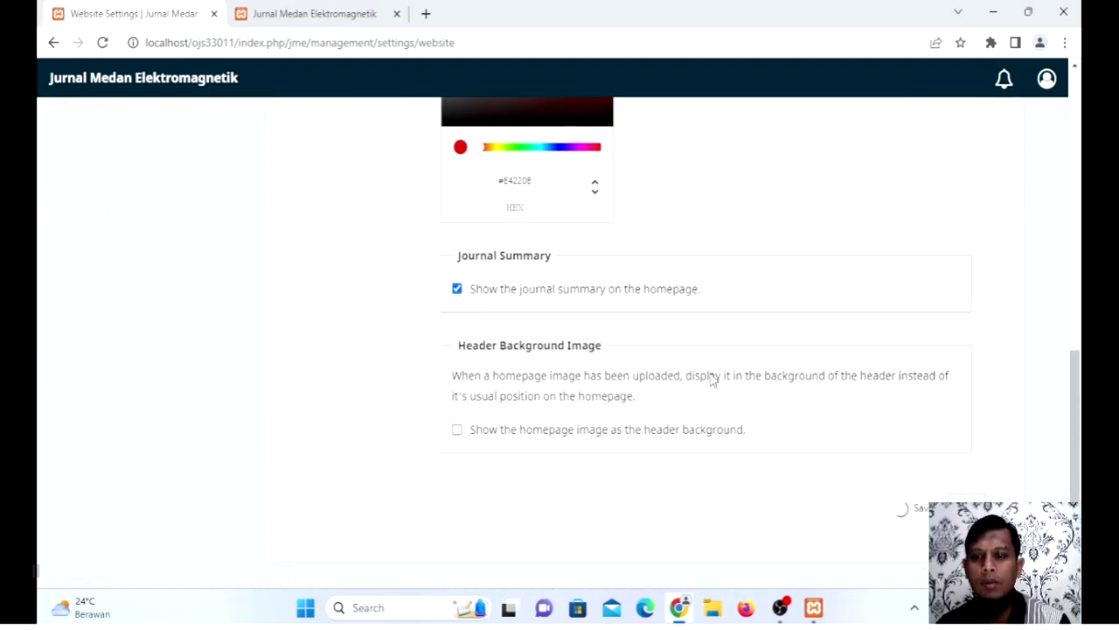
click(306, 22)
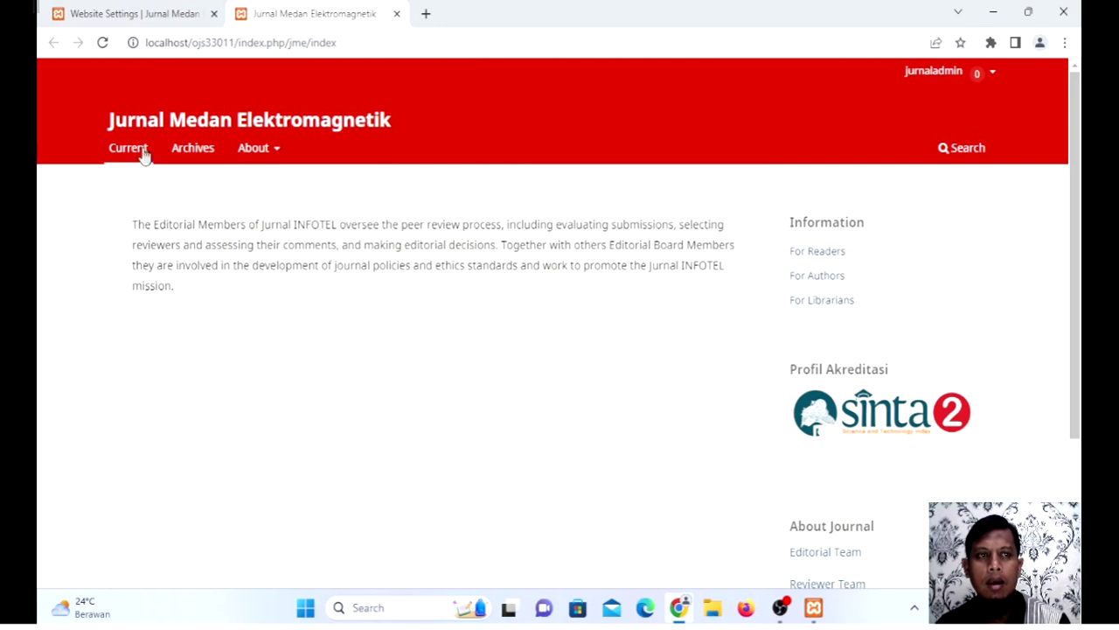
click(102, 42)
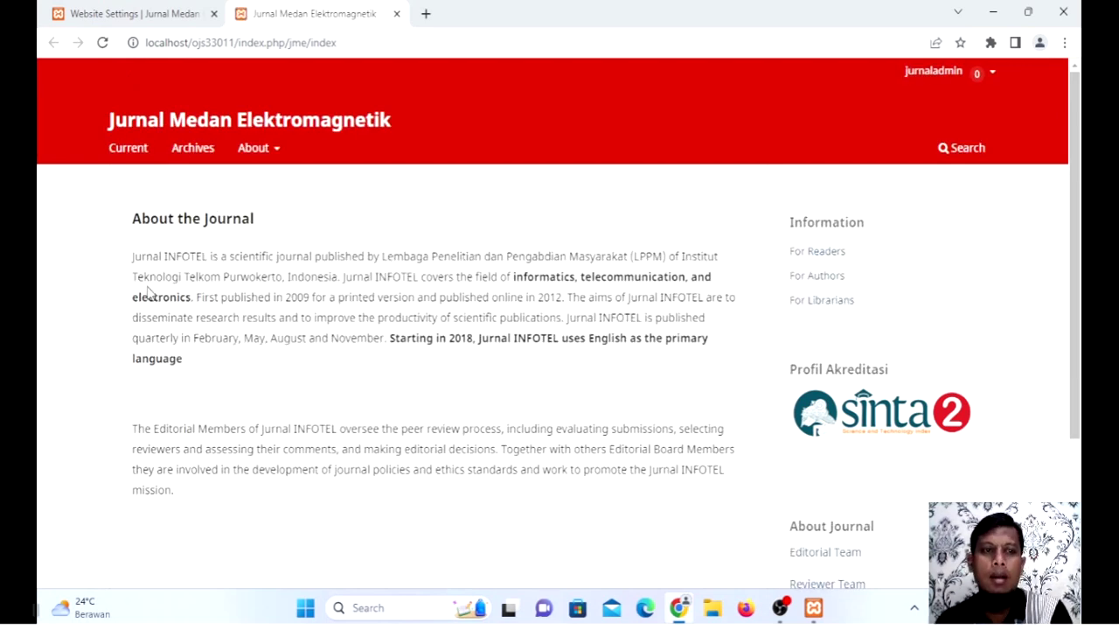
drag(128, 264, 192, 350)
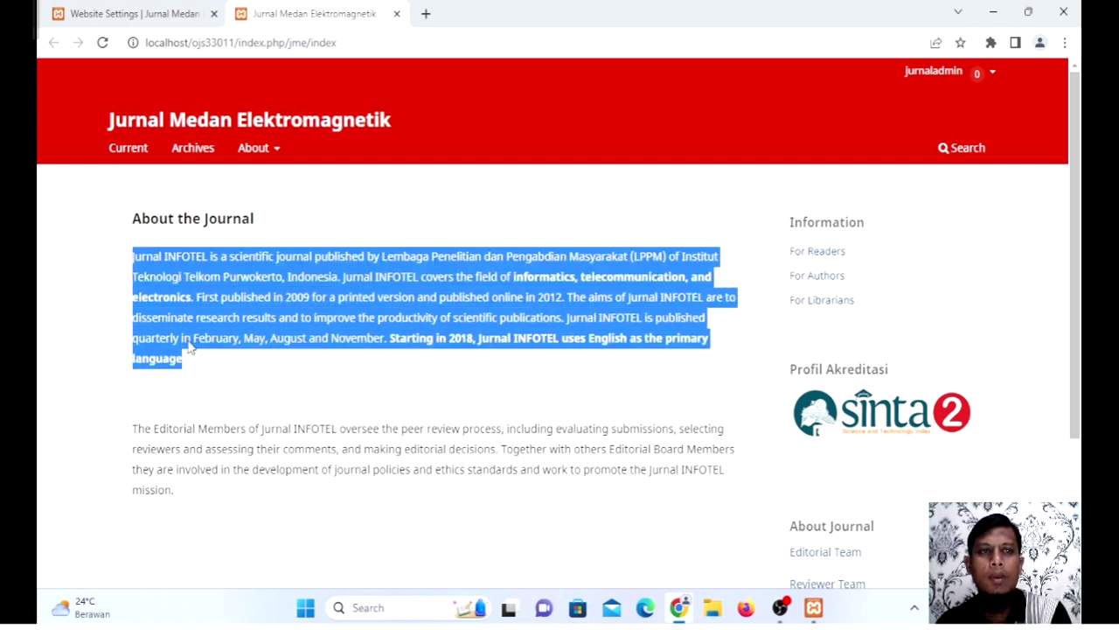
Step: Compare the Header Background Image option with the homepage header and save the theme settings
click(128, 14)
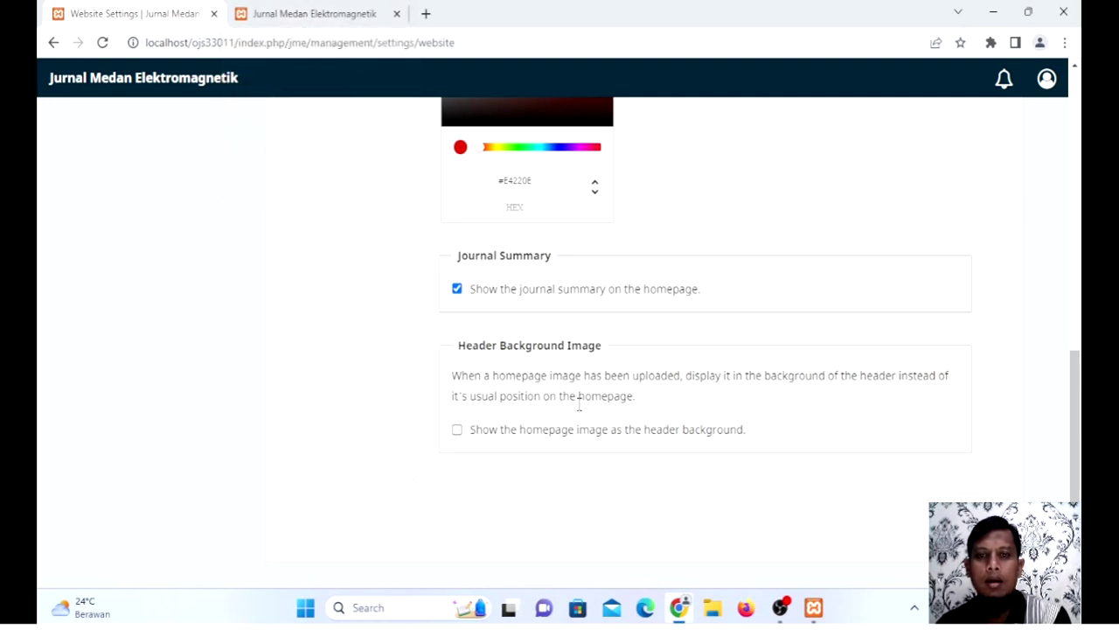
click(348, 16)
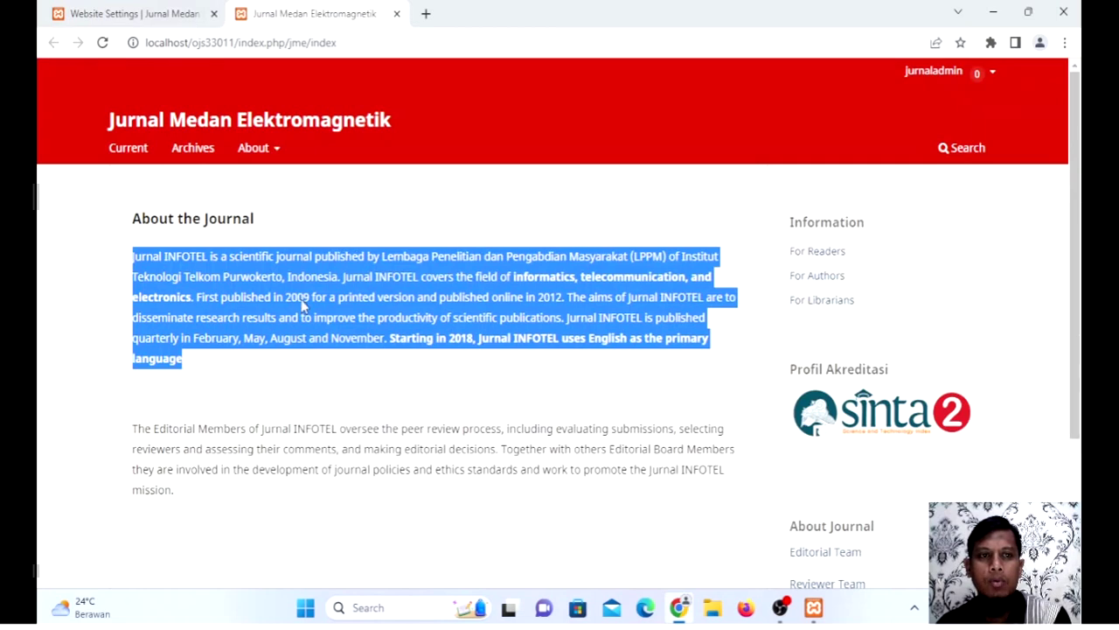
click(114, 25)
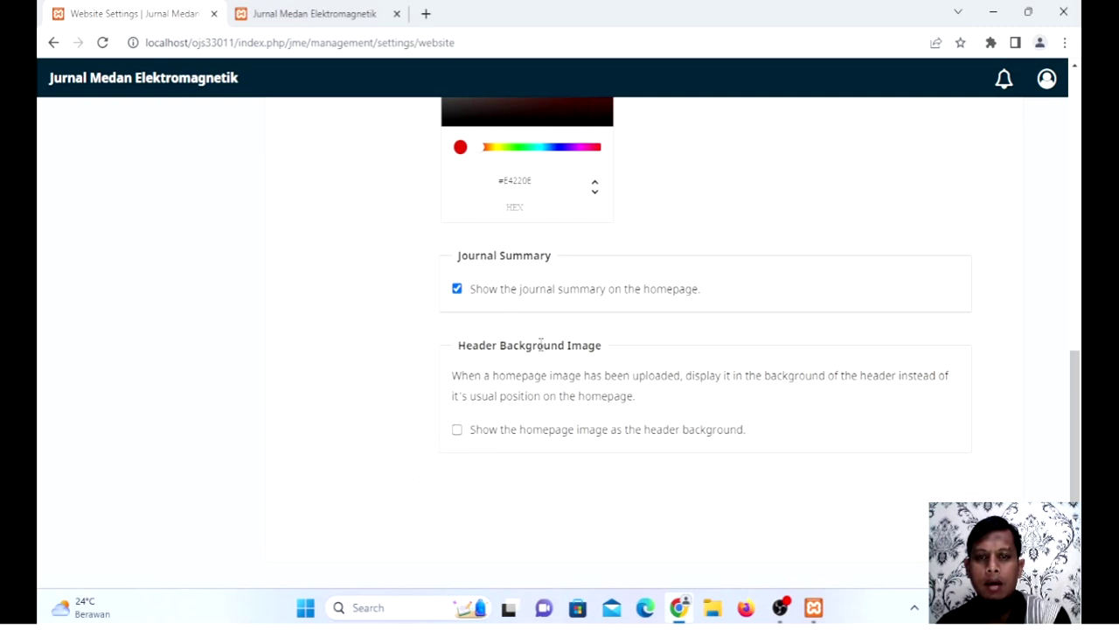
click(967, 508)
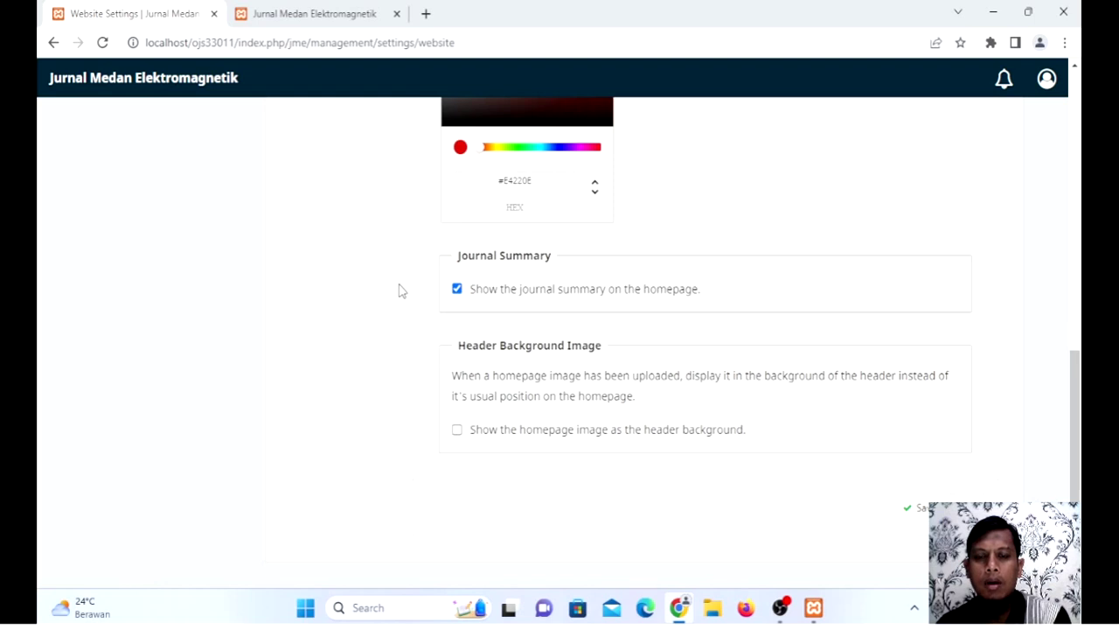
Step: Open the appearance setup of the website settings and compare its logo and image upload fields with the homepage header
scroll(399, 290, up, 15)
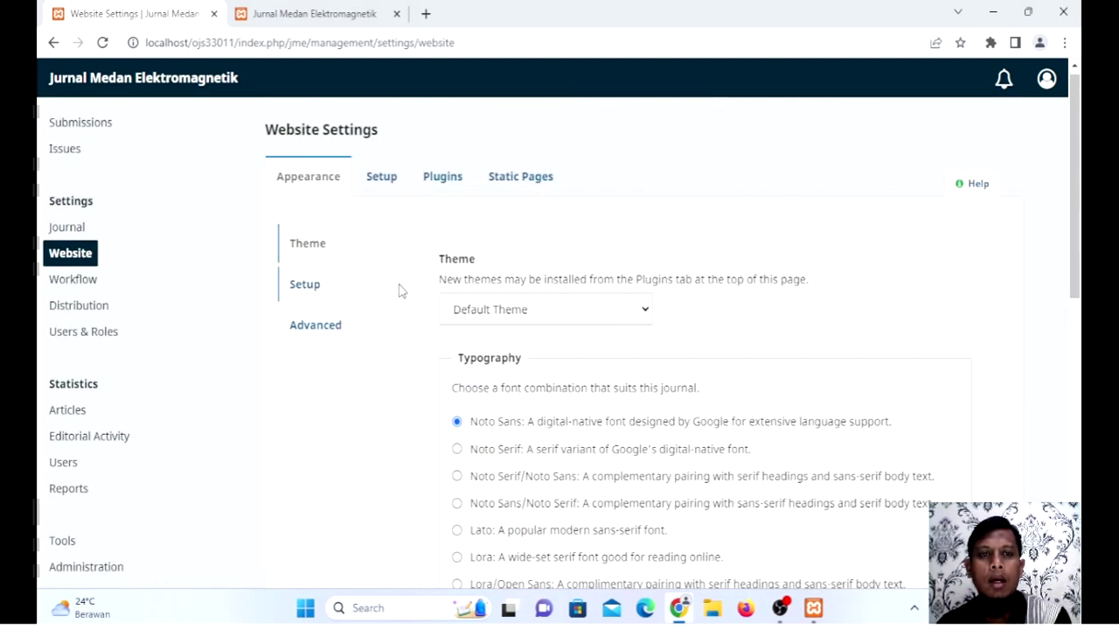
click(306, 285)
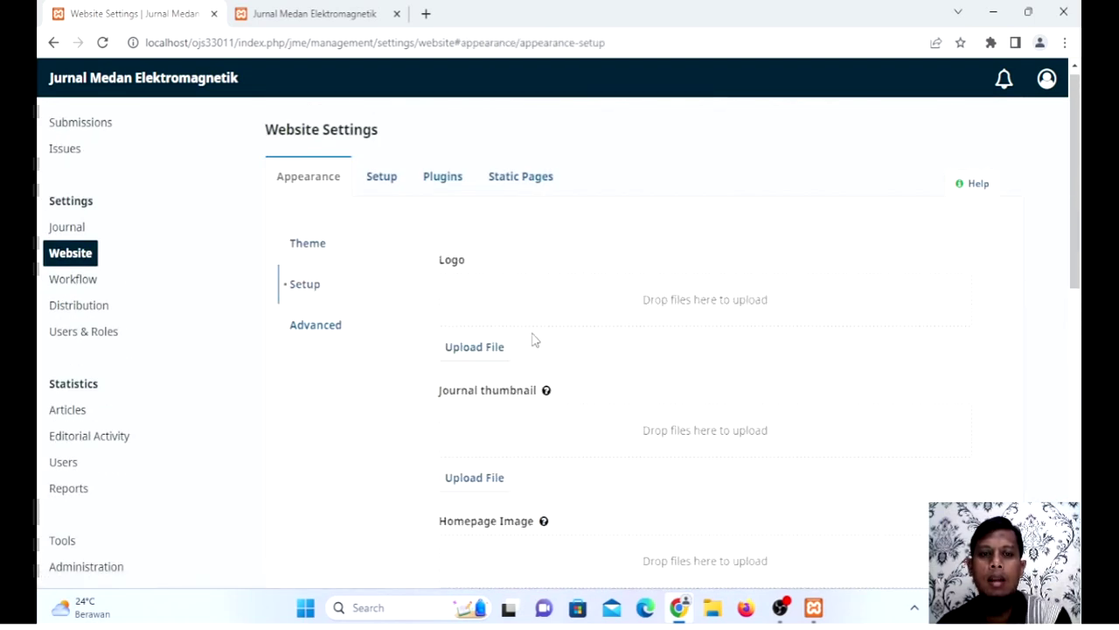
scroll(505, 419, down, 2)
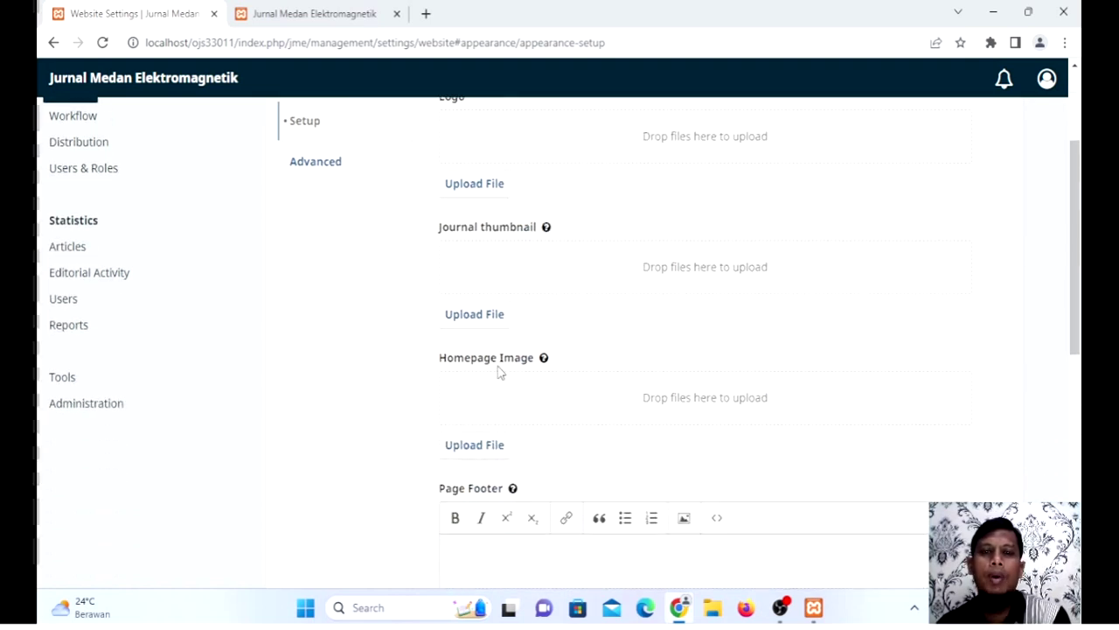
scroll(504, 371, up, 1)
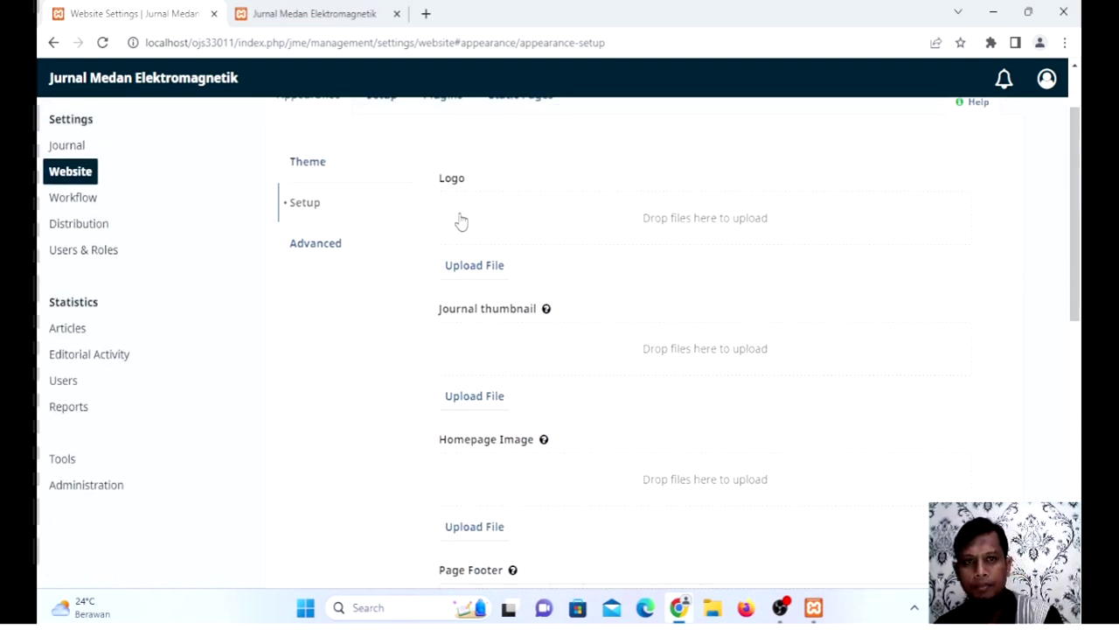
click(315, 15)
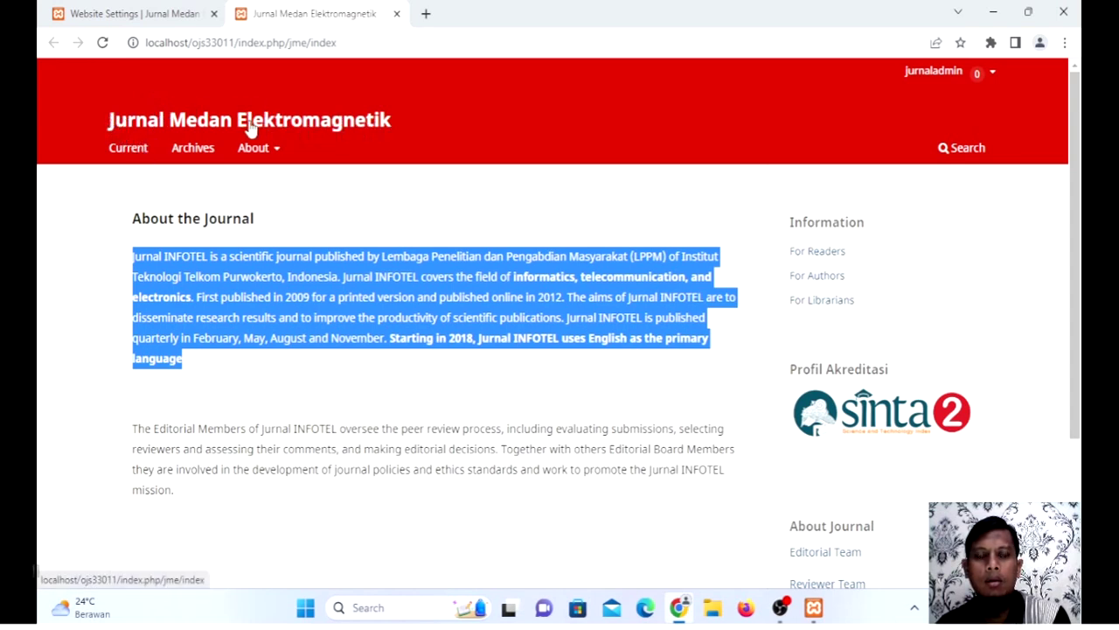
click(129, 14)
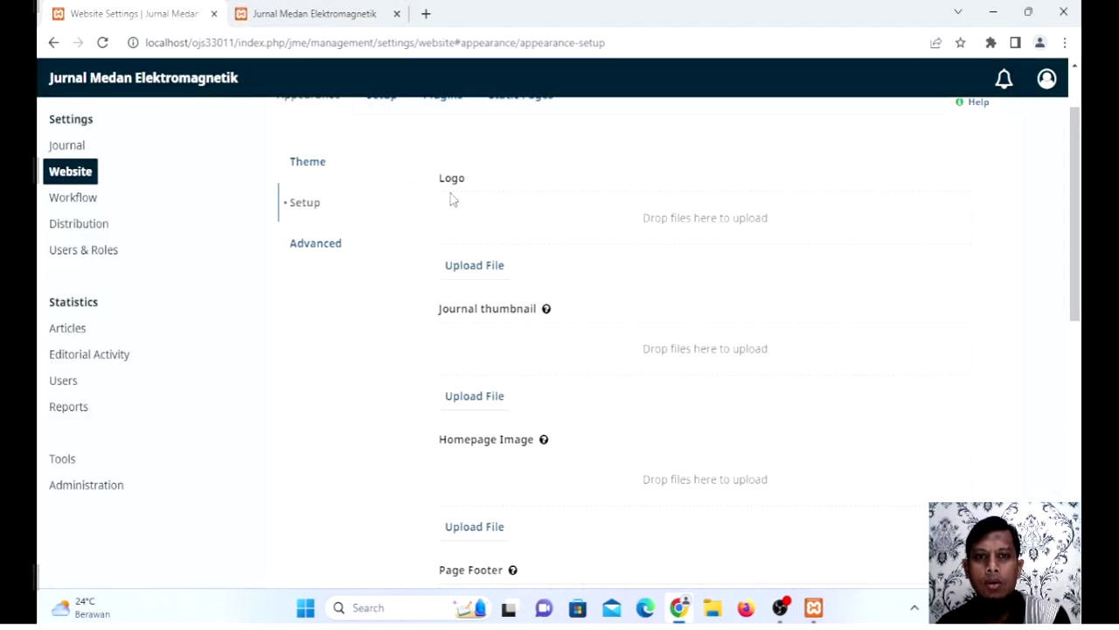
Step: Upload mendeley.png as the journal logo with the alternate text "dds" and save the appearance setup
click(475, 266)
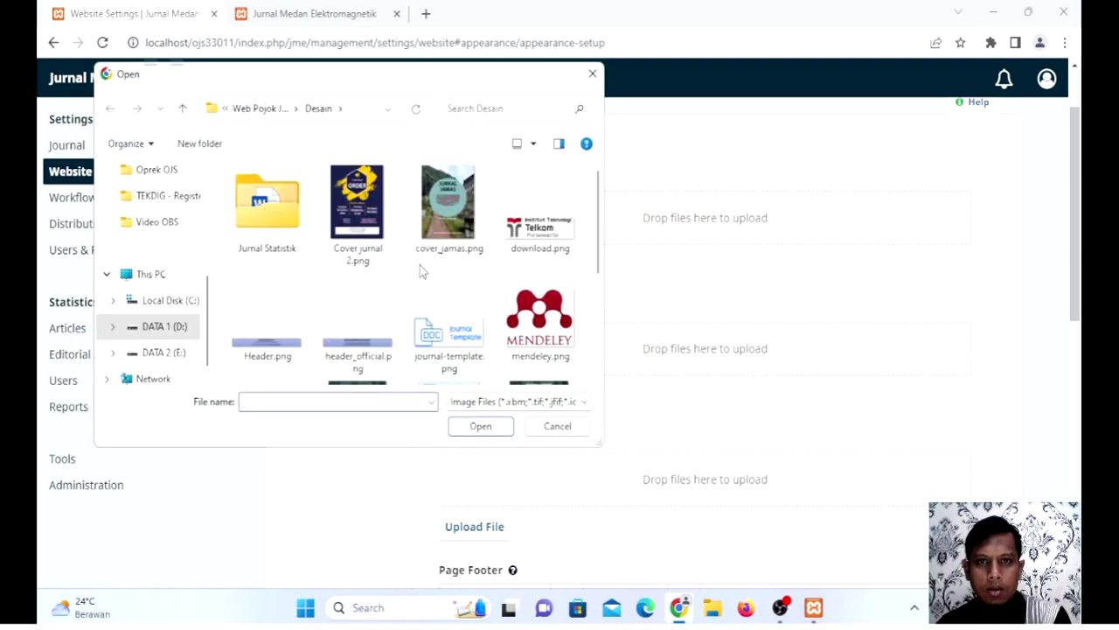
scroll(421, 272, down, 1)
click(539, 223)
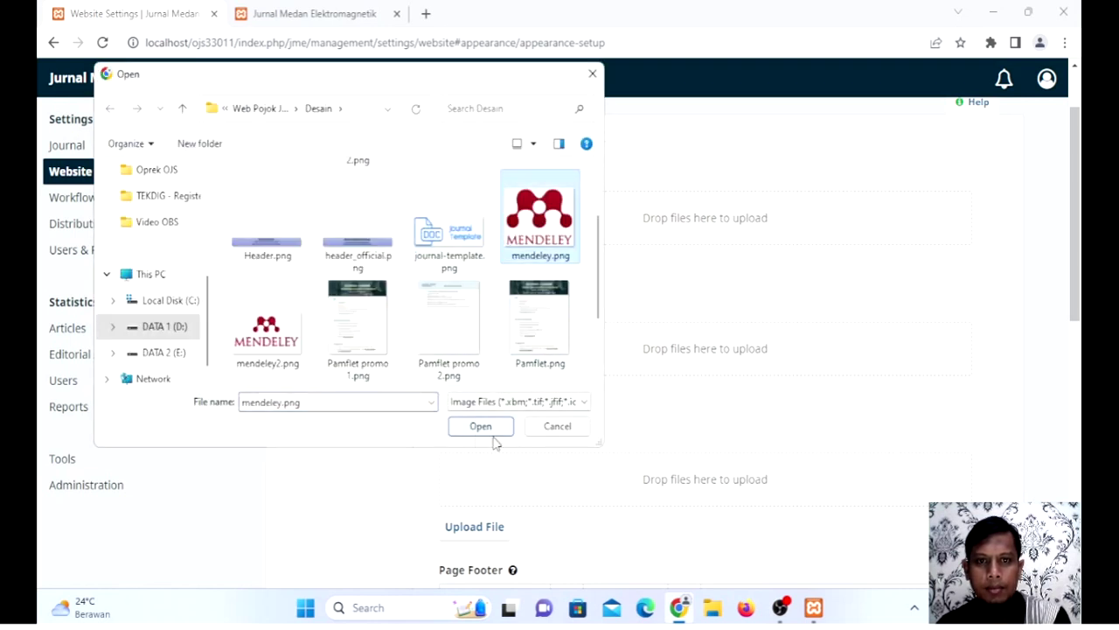
click(481, 426)
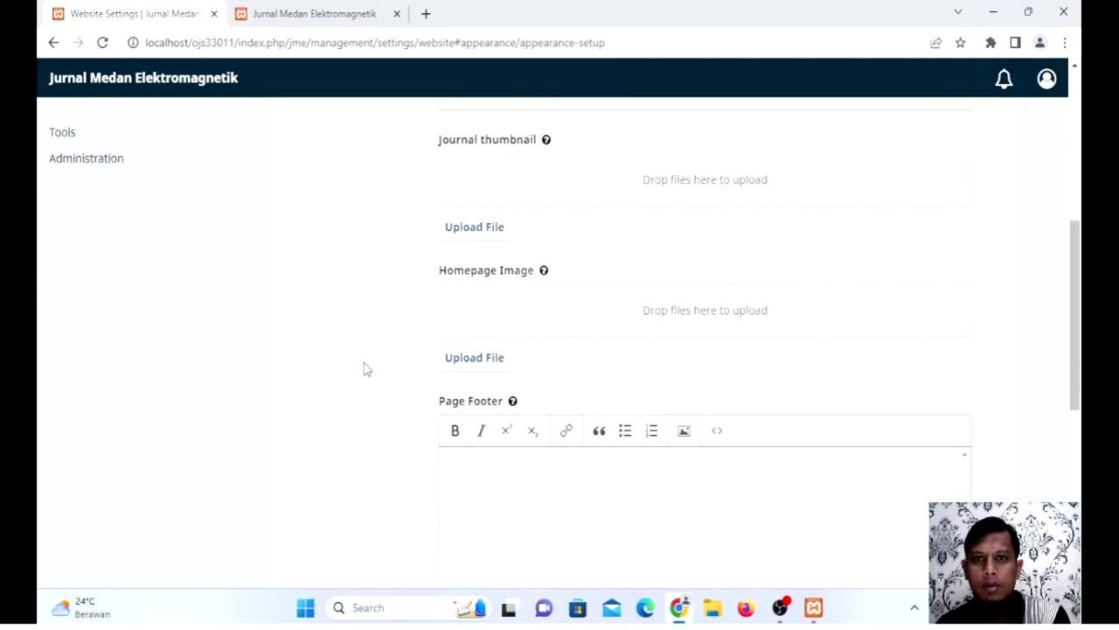
text(ds)
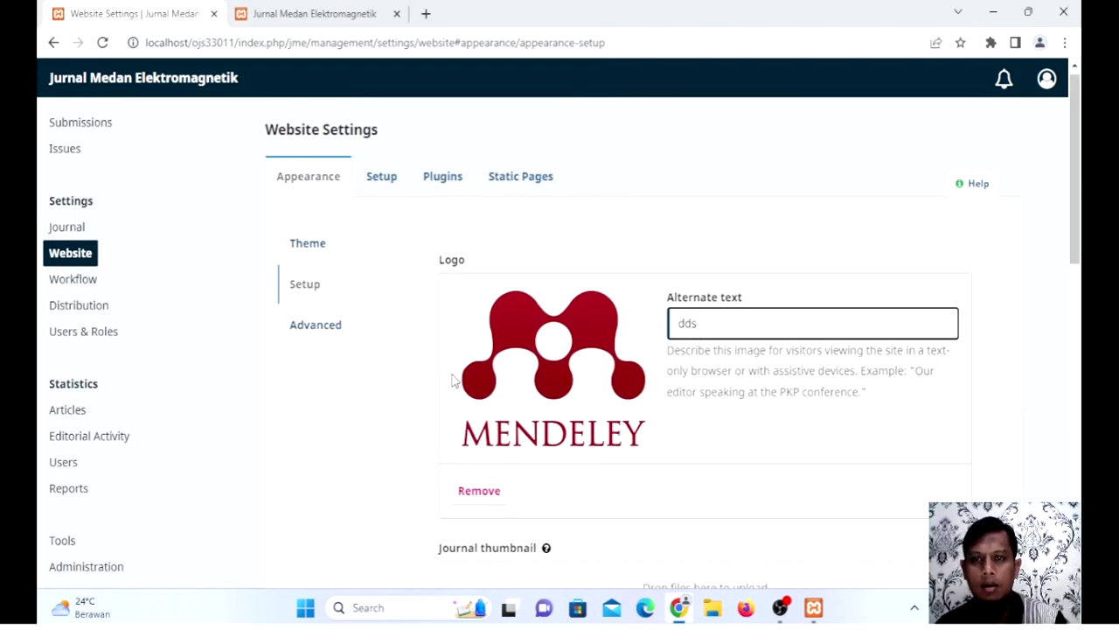
scroll(412, 375, down, 7)
scroll(923, 486, down, 3)
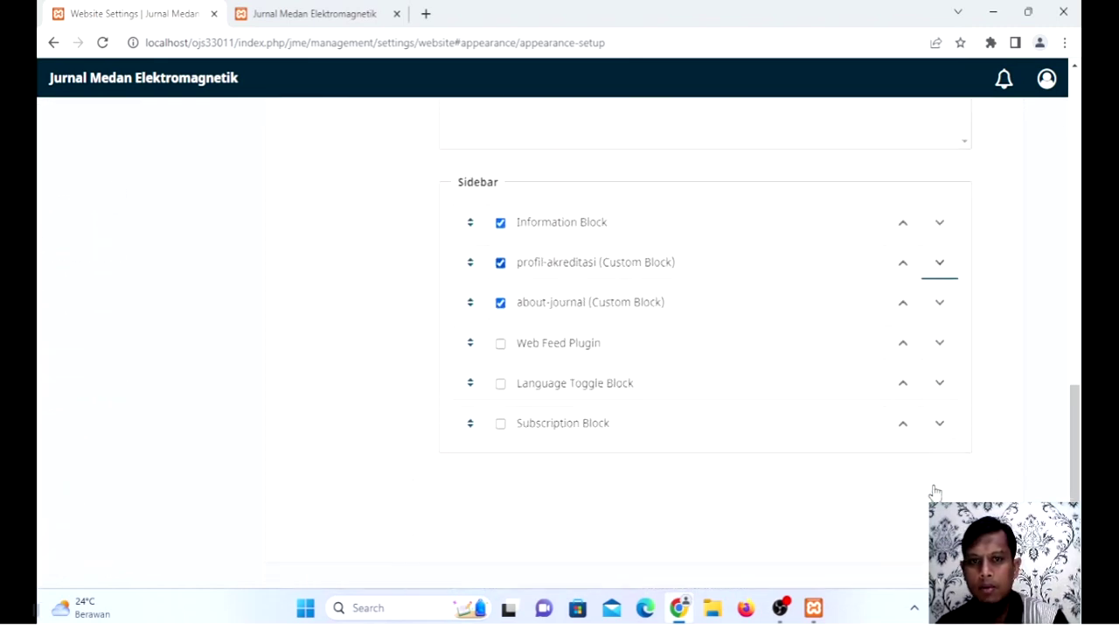
click(948, 502)
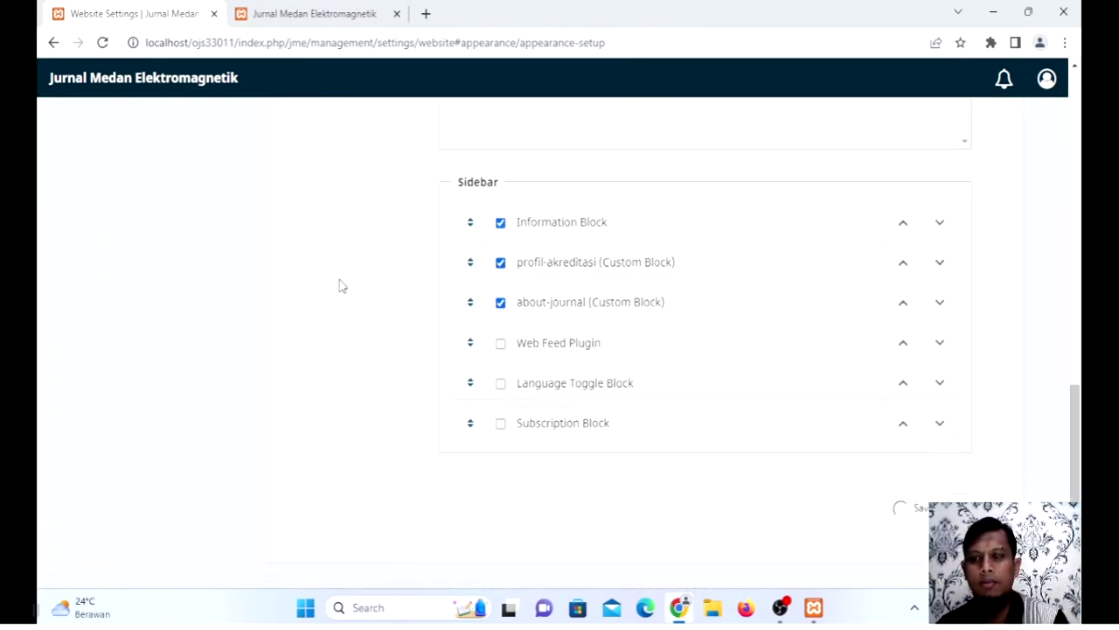
Step: Check the uploaded logo in the header of the reloaded journal homepage
scroll(342, 286, up, 10)
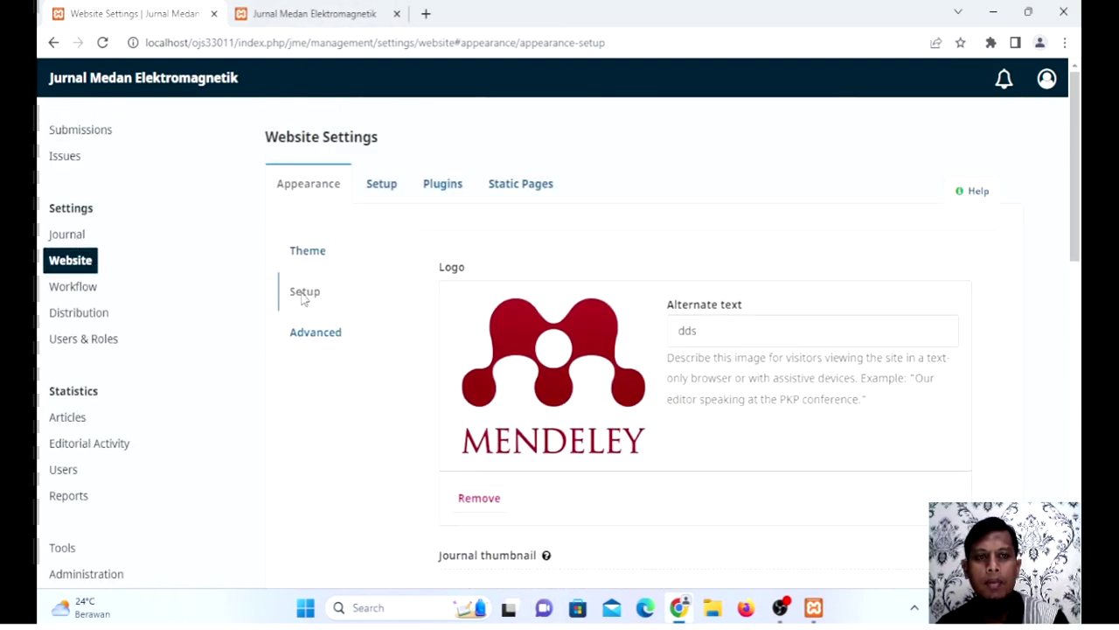
click(314, 18)
click(100, 43)
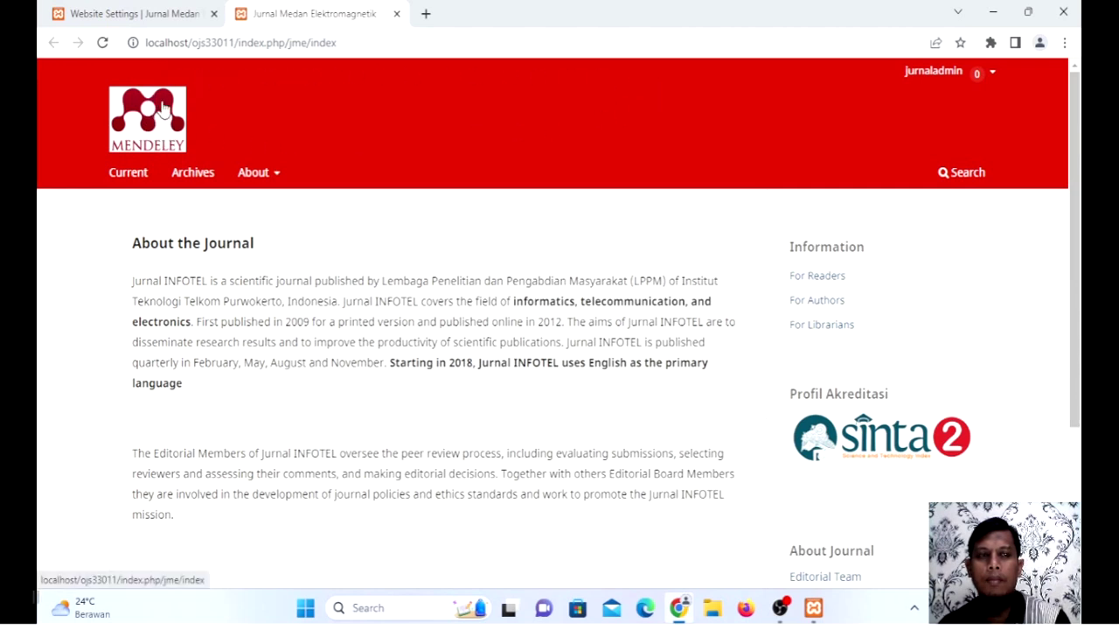
Step: Return to the appearance setup and read the help note for the journal thumbnail
click(150, 10)
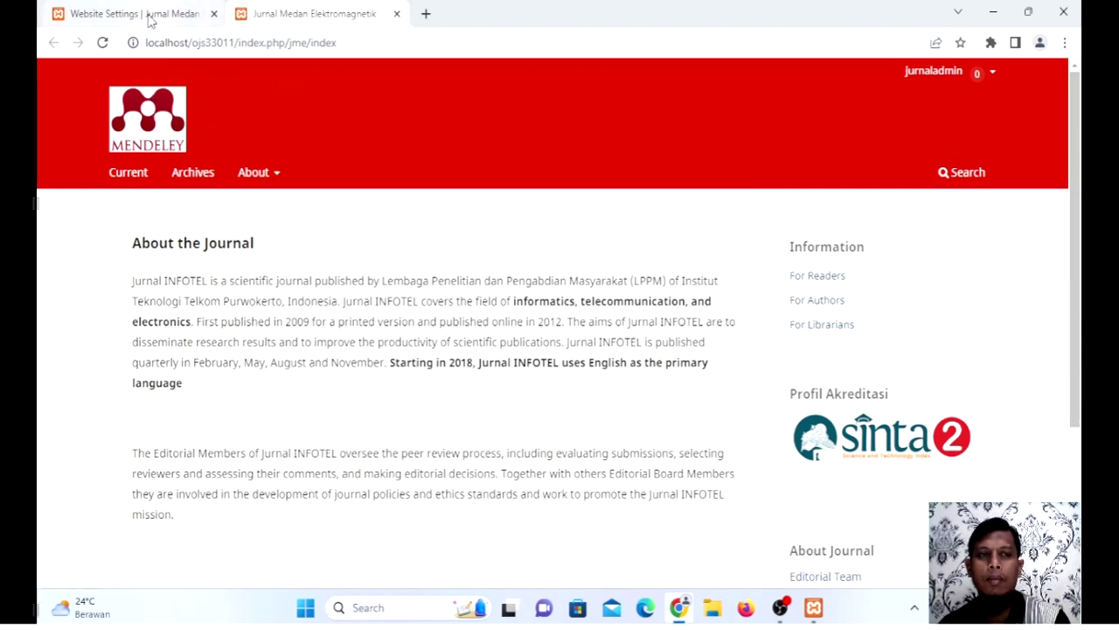
scroll(435, 254, down, 2)
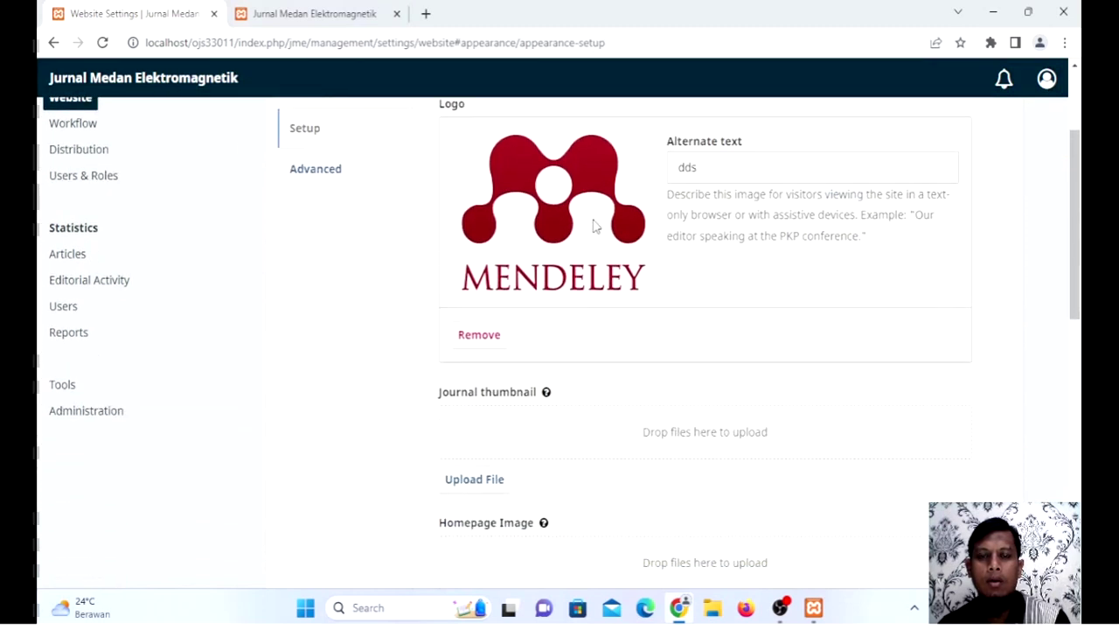
scroll(544, 228, down, 1)
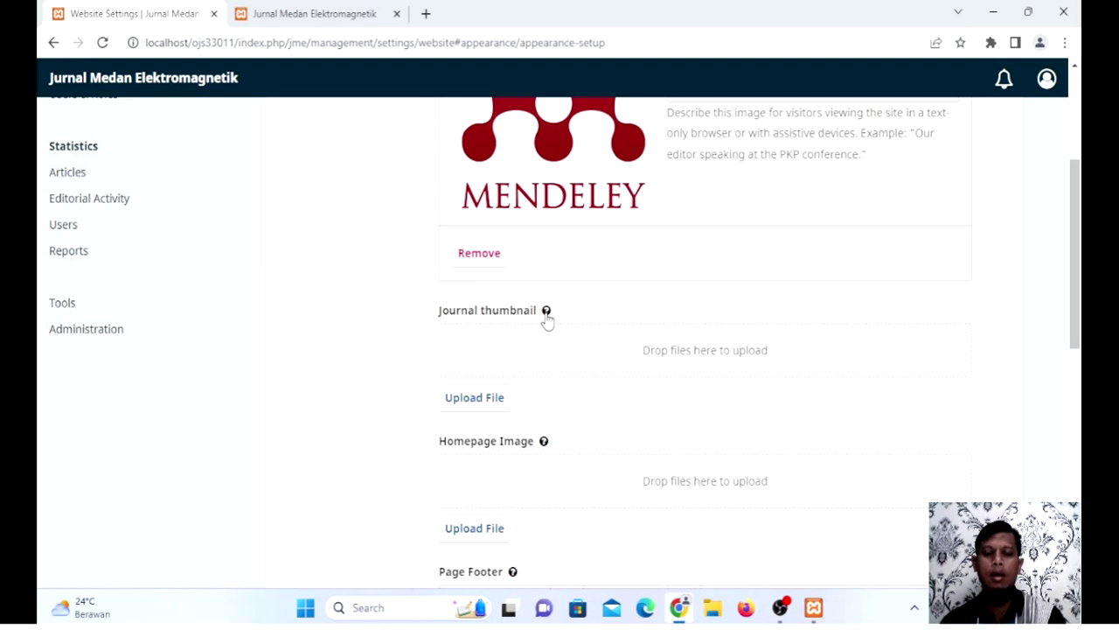
mouse_move(548, 322)
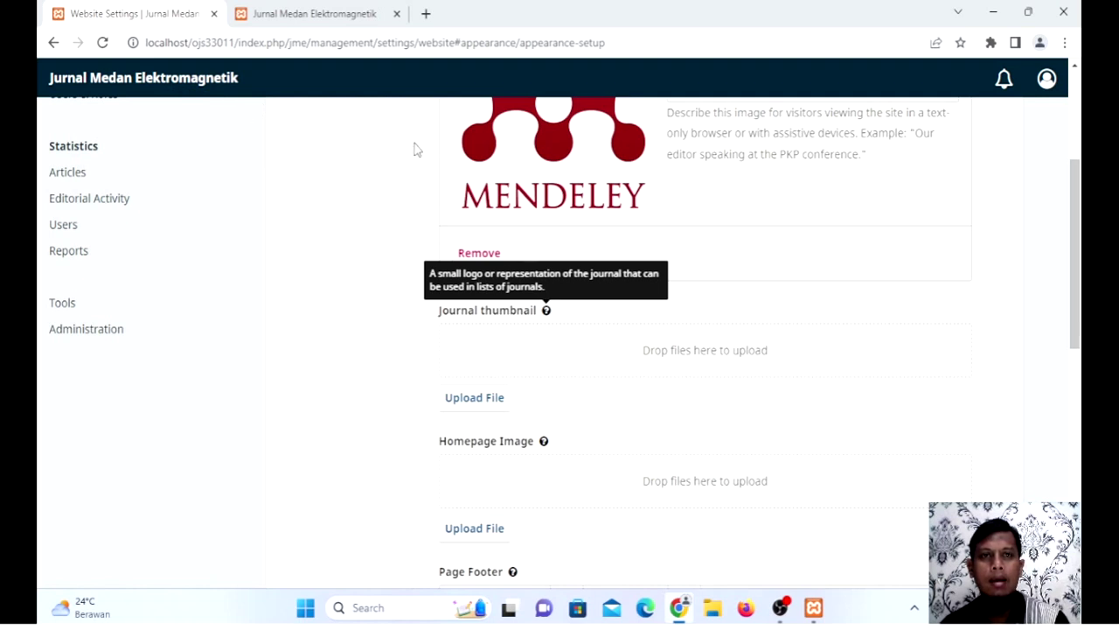
Step: Open the pojokjurnal.info journal portal in a new browser tab
click(426, 14)
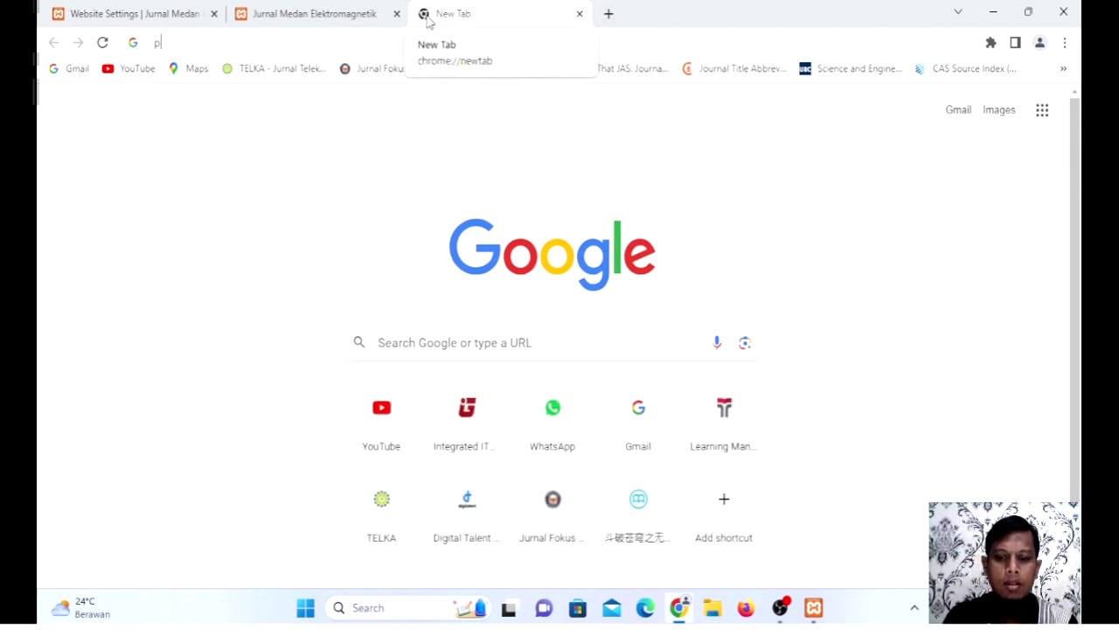
text(pojok)
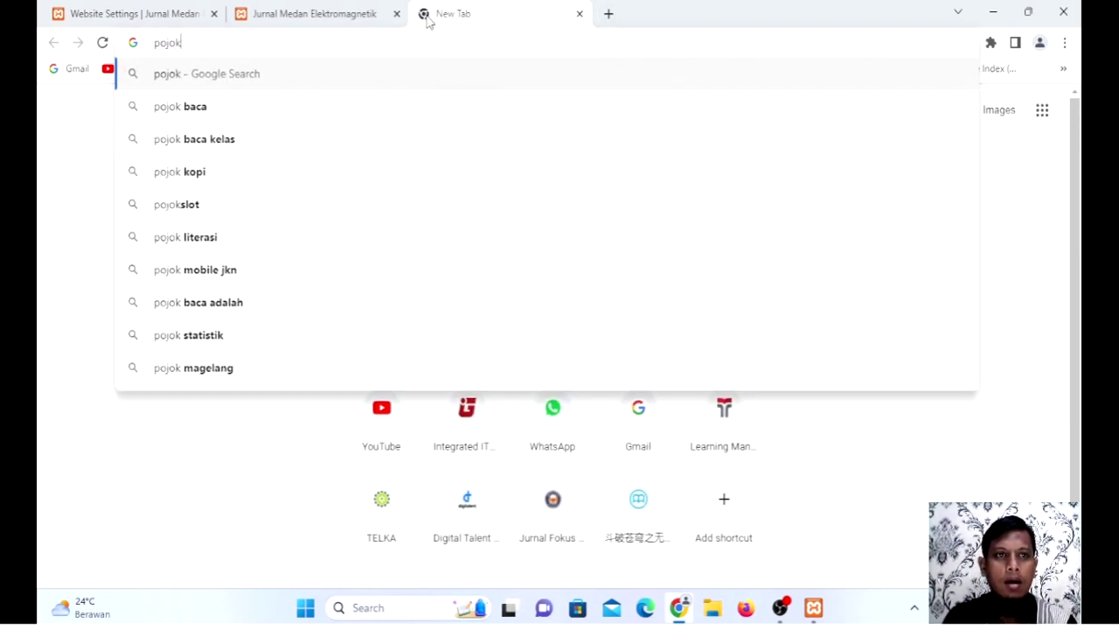
text(jur)
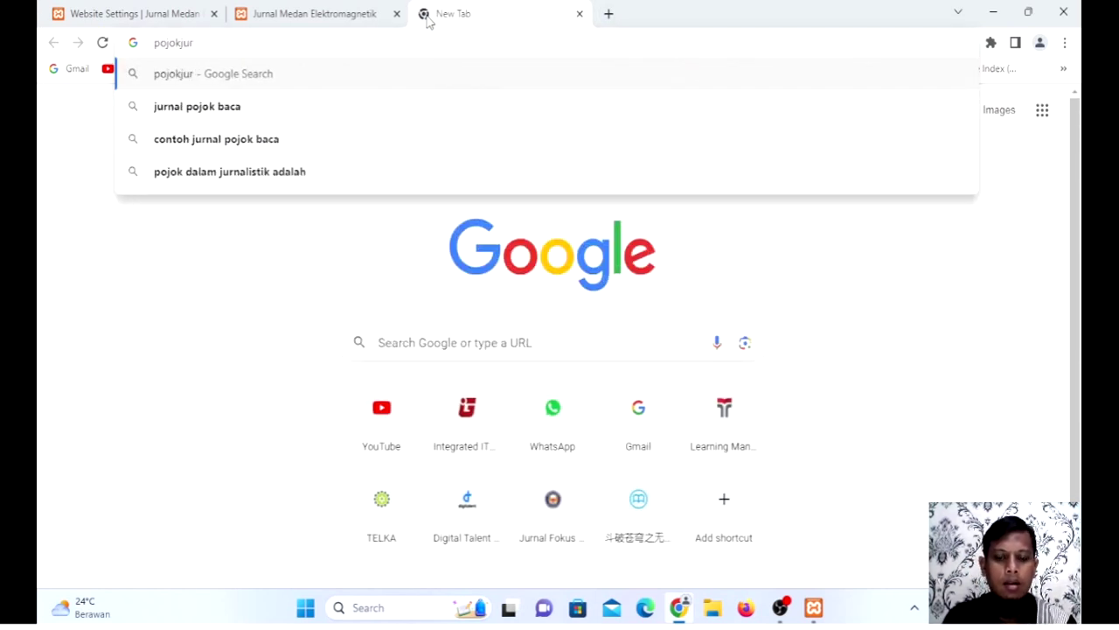
text(nal.in)
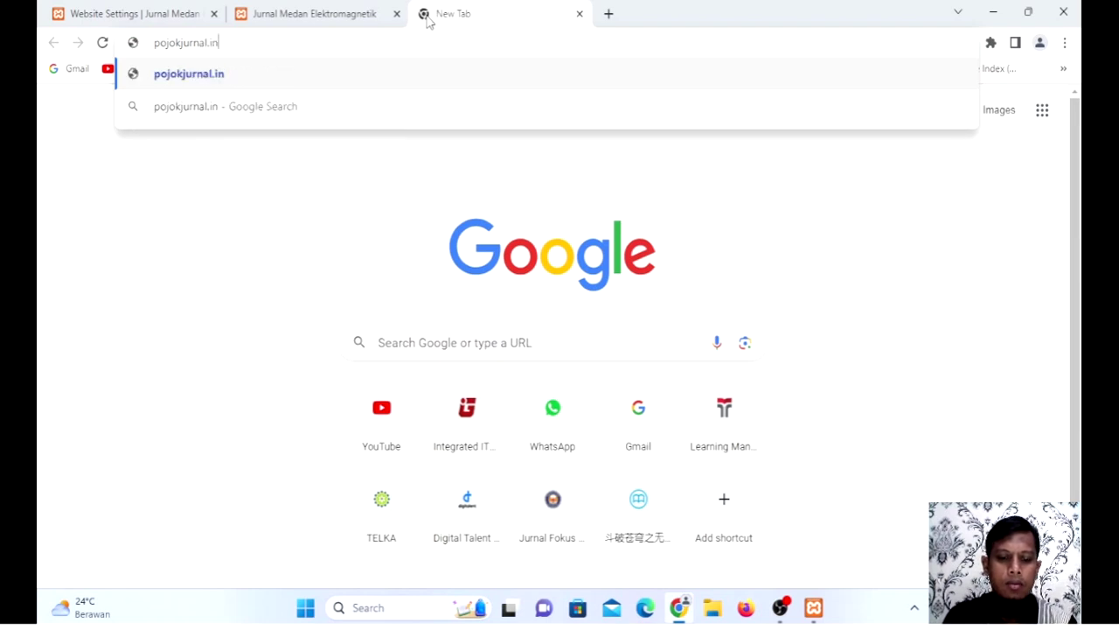
text(fo)
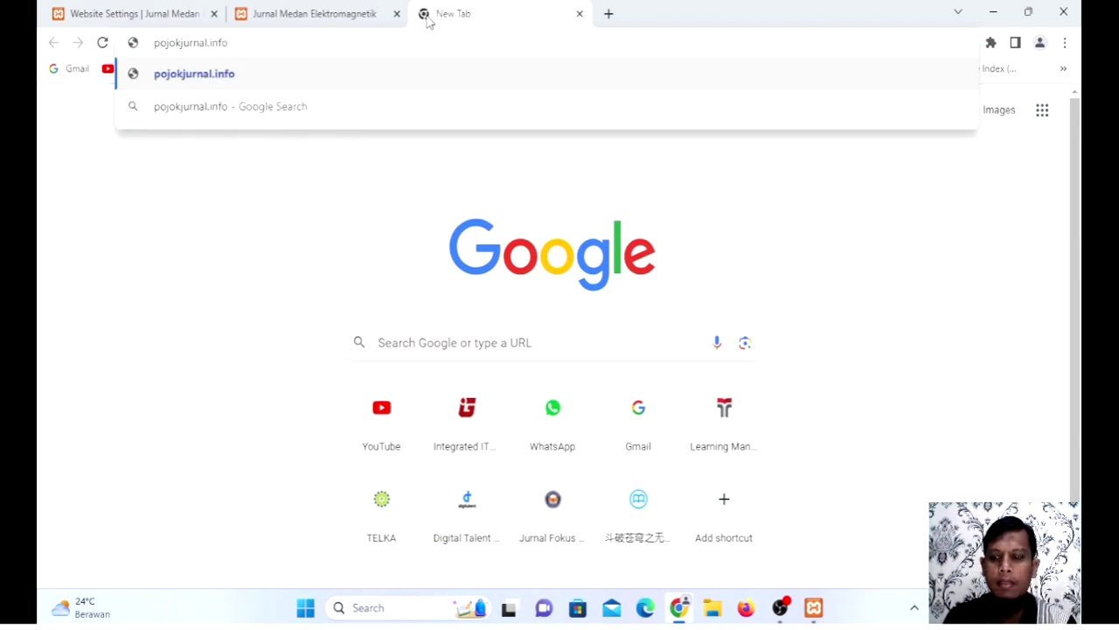
key(Return)
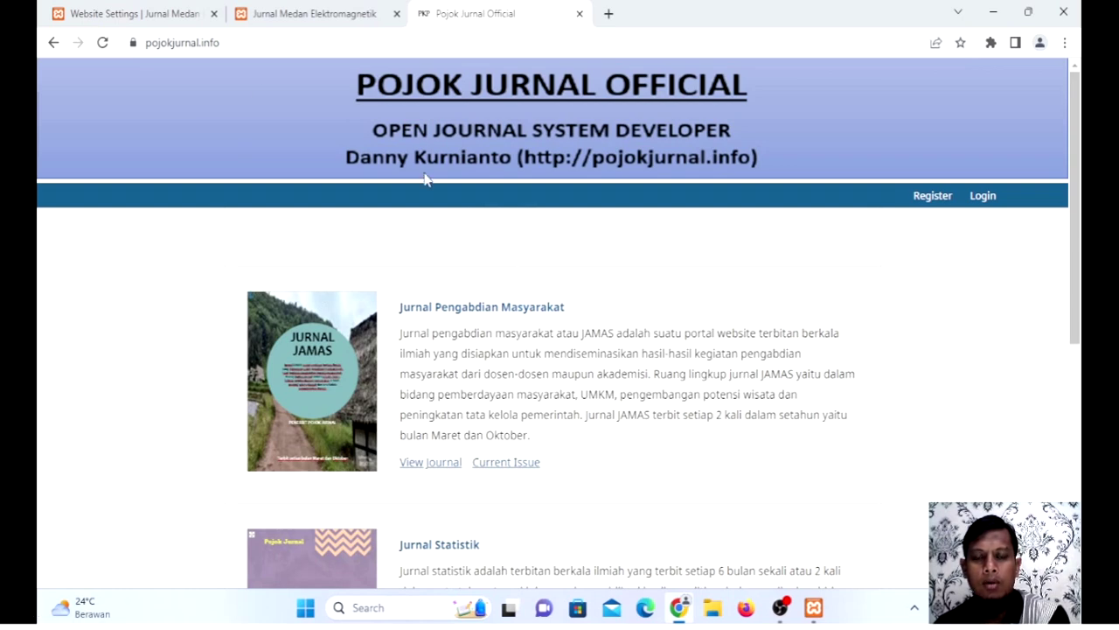
Step: Examine the cover thumbnails in the portal's journal list, view the Jurnal Pengabdian Masyarakat homepage and go back to the list
scroll(552, 367, down, 5)
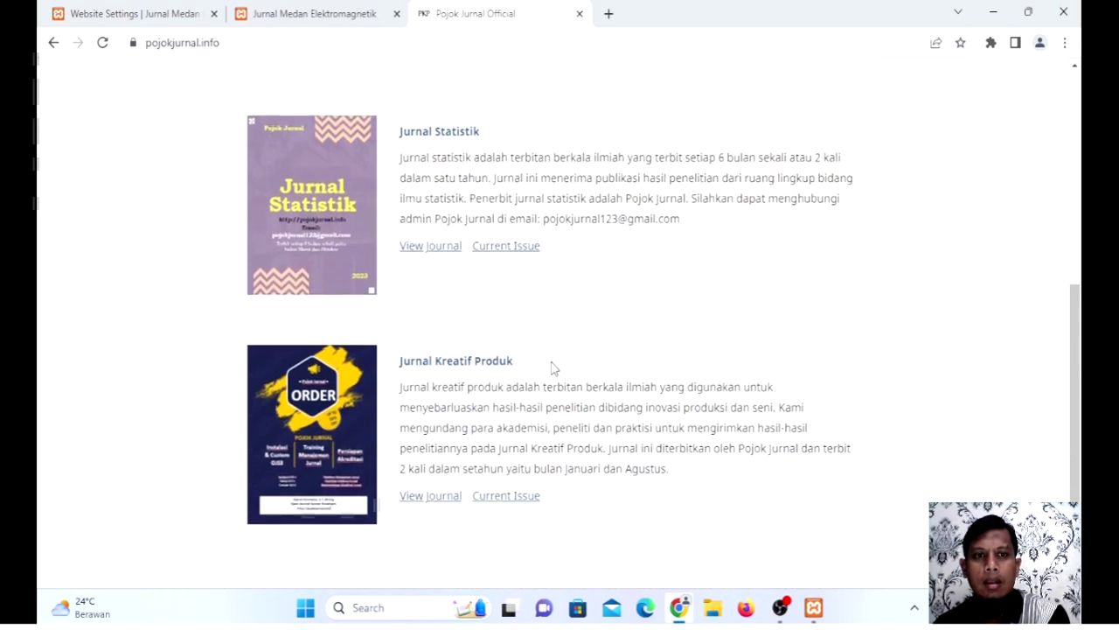
scroll(552, 369, up, 4)
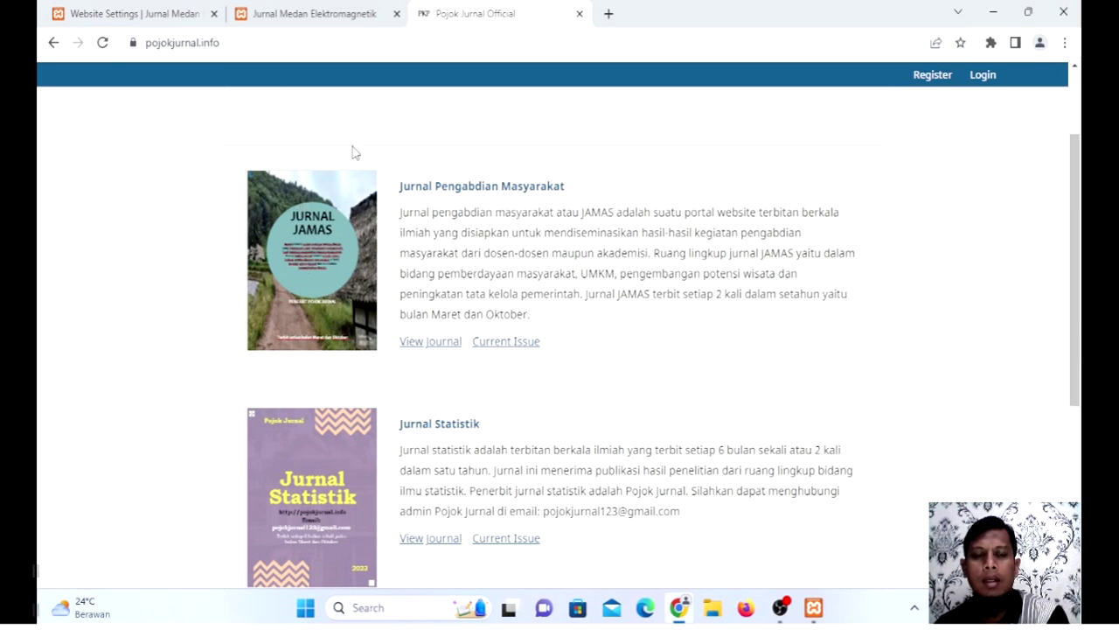
click(432, 343)
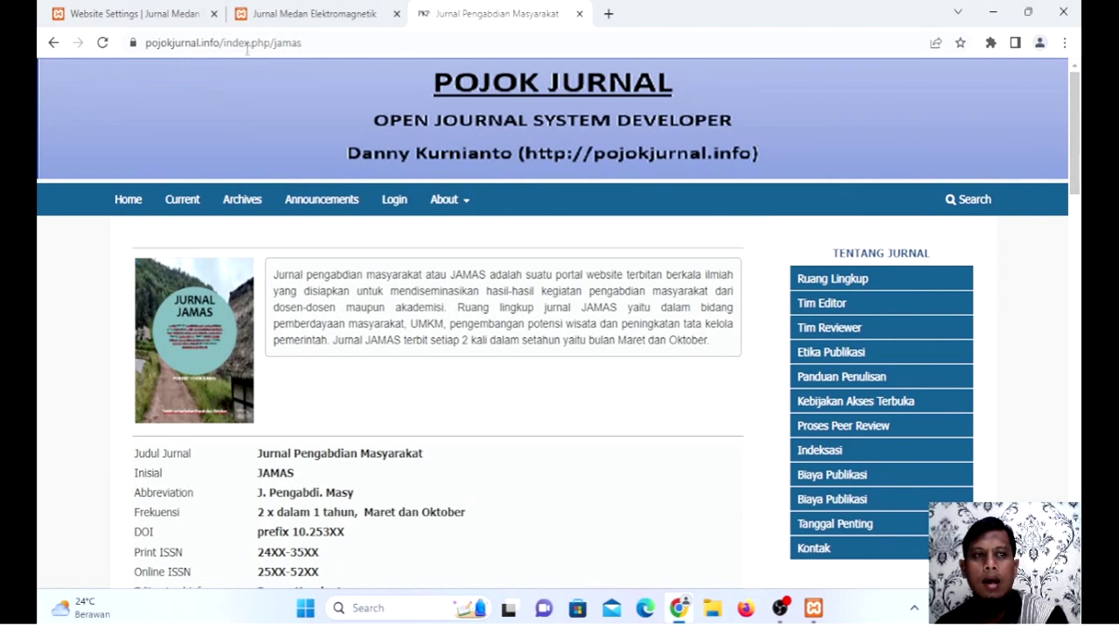
click(53, 42)
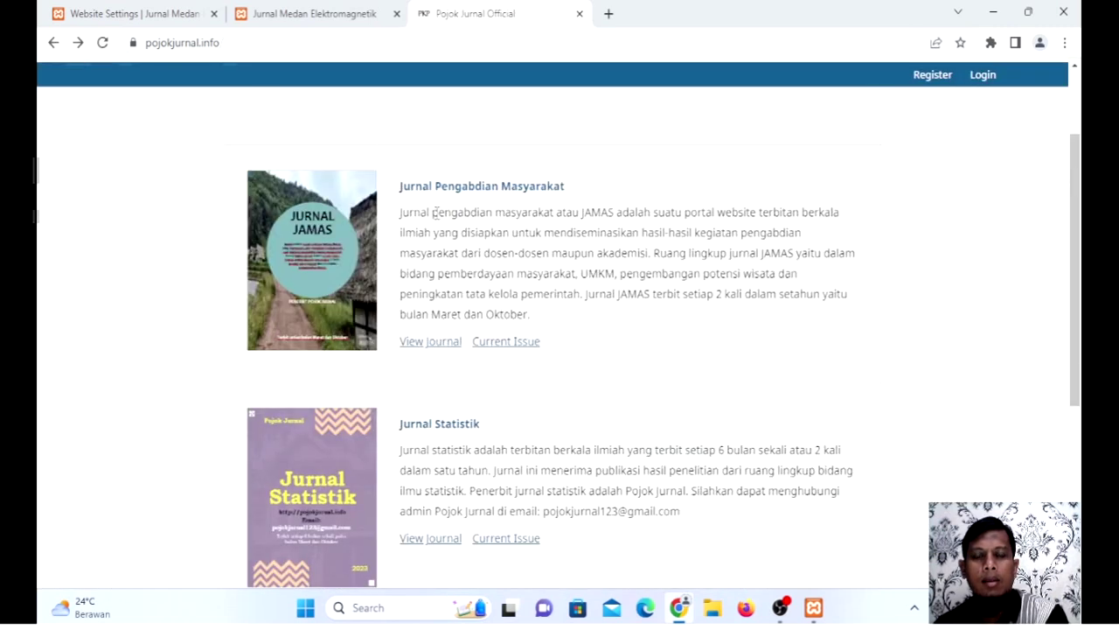
Step: Compare the journal thumbnail field in the appearance setup with the cover images in the portal's journal list
click(149, 18)
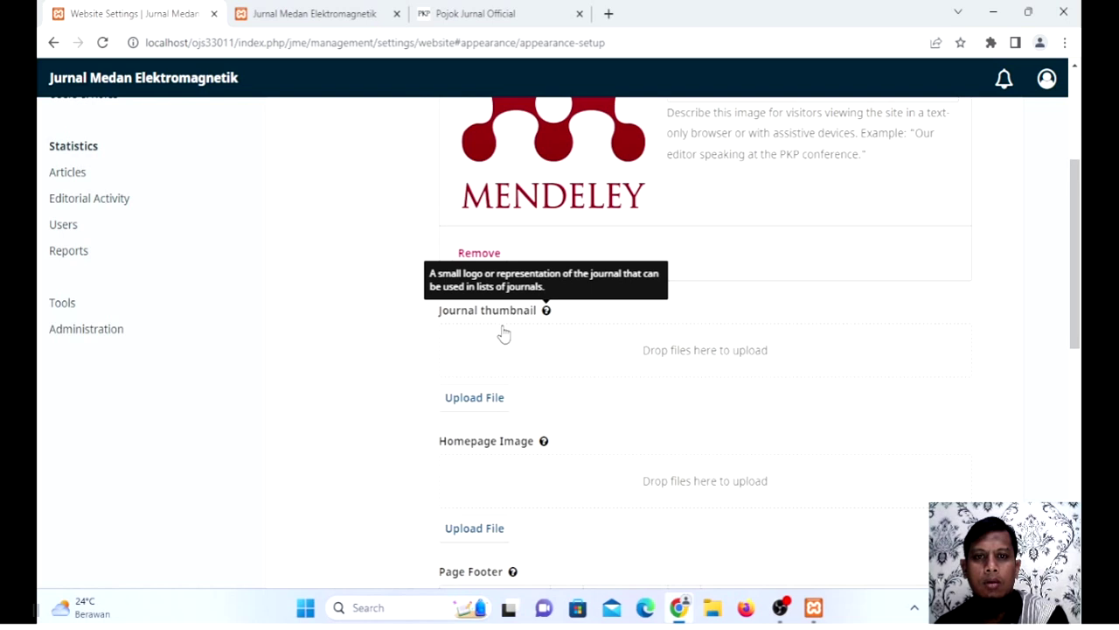
click(445, 21)
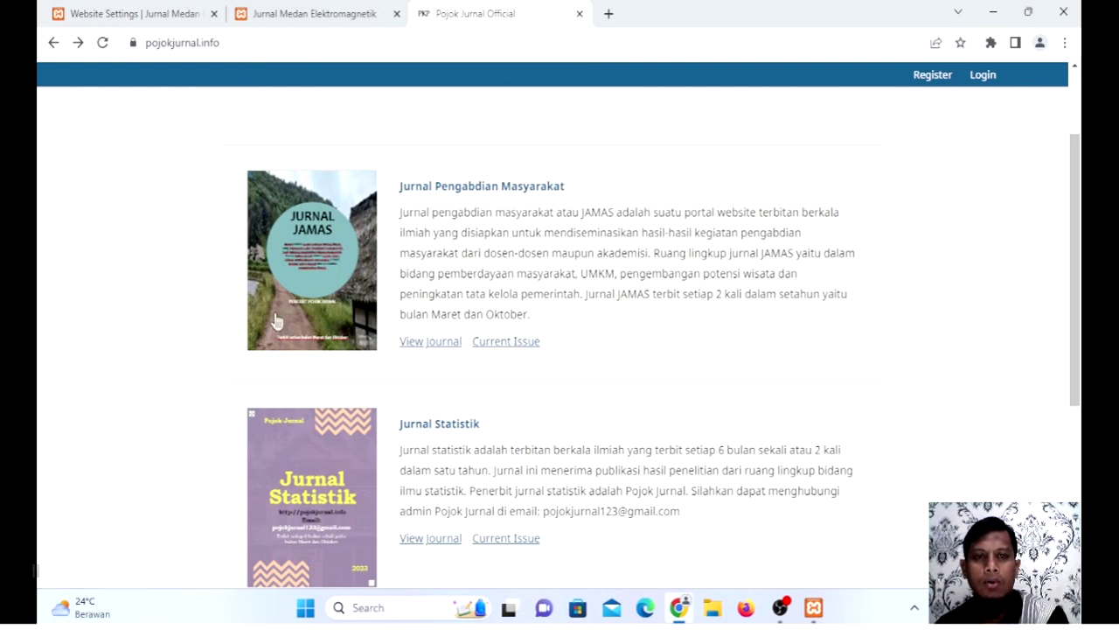
scroll(284, 330, down, 1)
scroll(284, 330, down, 2)
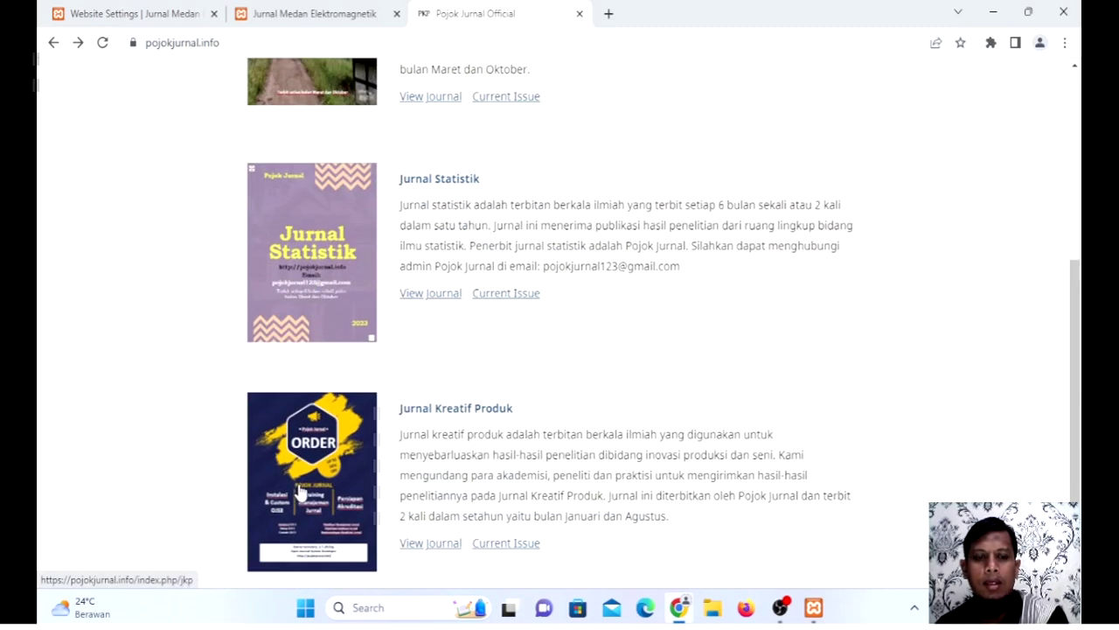
scroll(297, 464, up, 2)
click(135, 14)
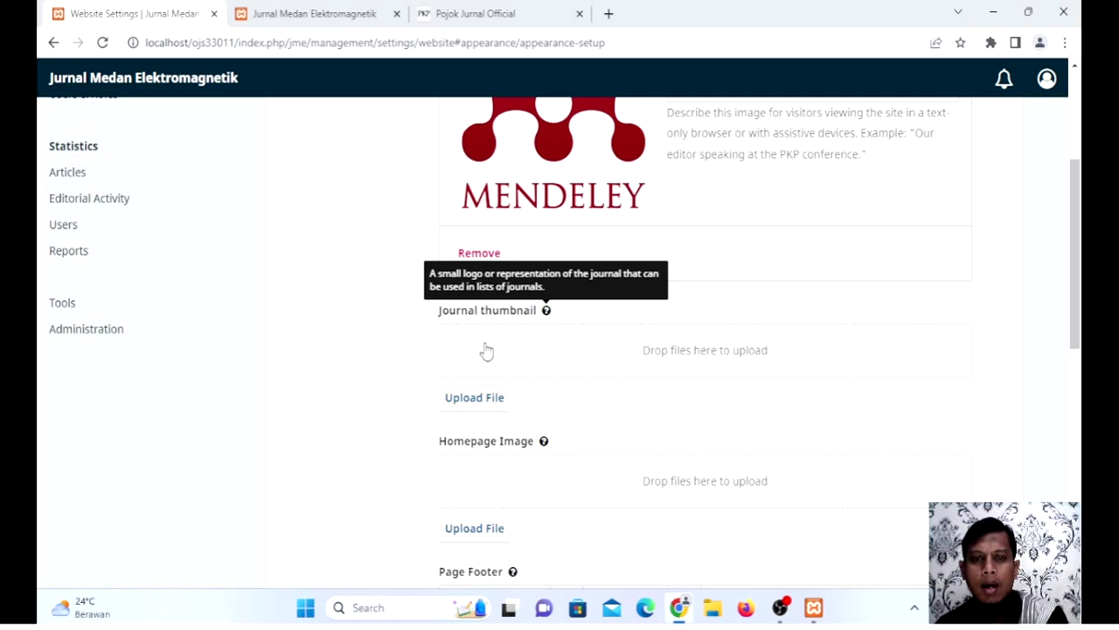
Step: Close the pojokjurnal.info page and compare the Homepage Image field with the local journal homepage
scroll(486, 349, down, 2)
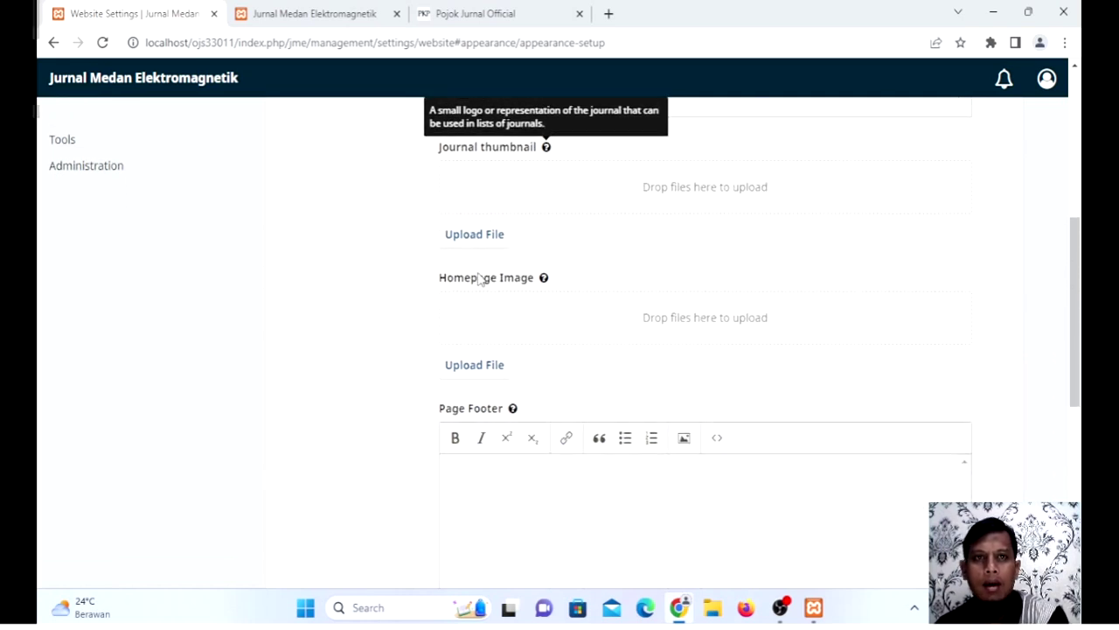
click(579, 13)
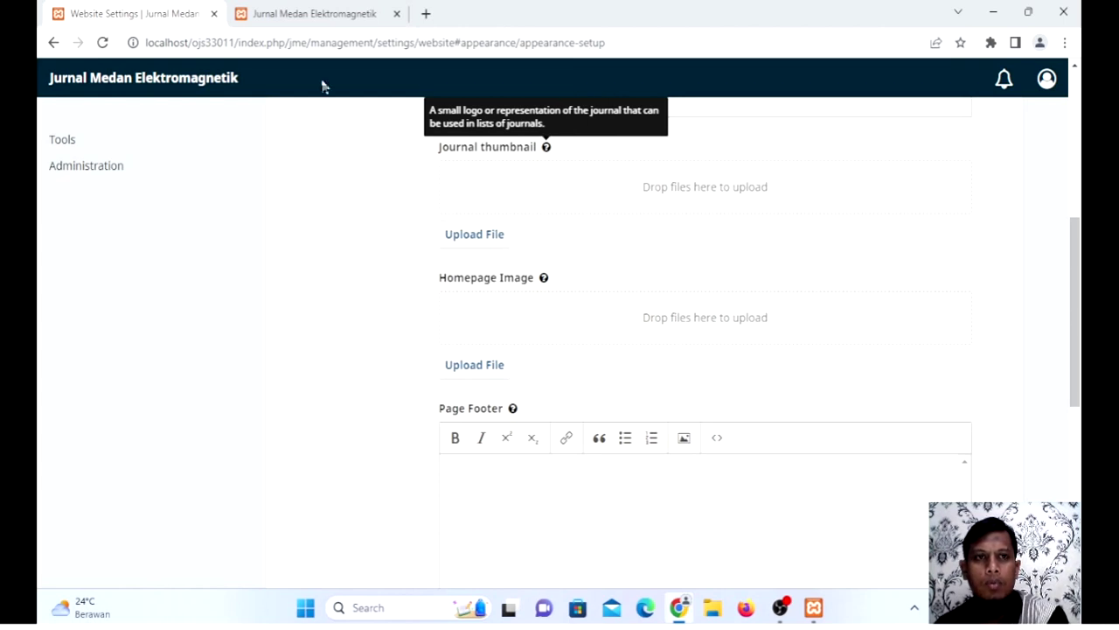
click(304, 13)
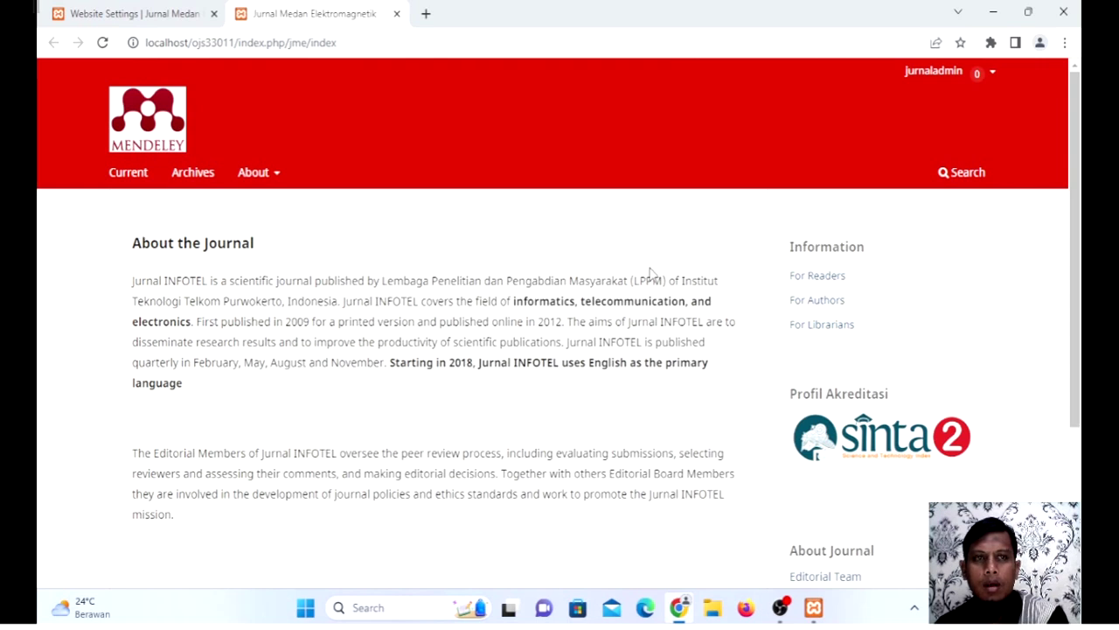
click(161, 19)
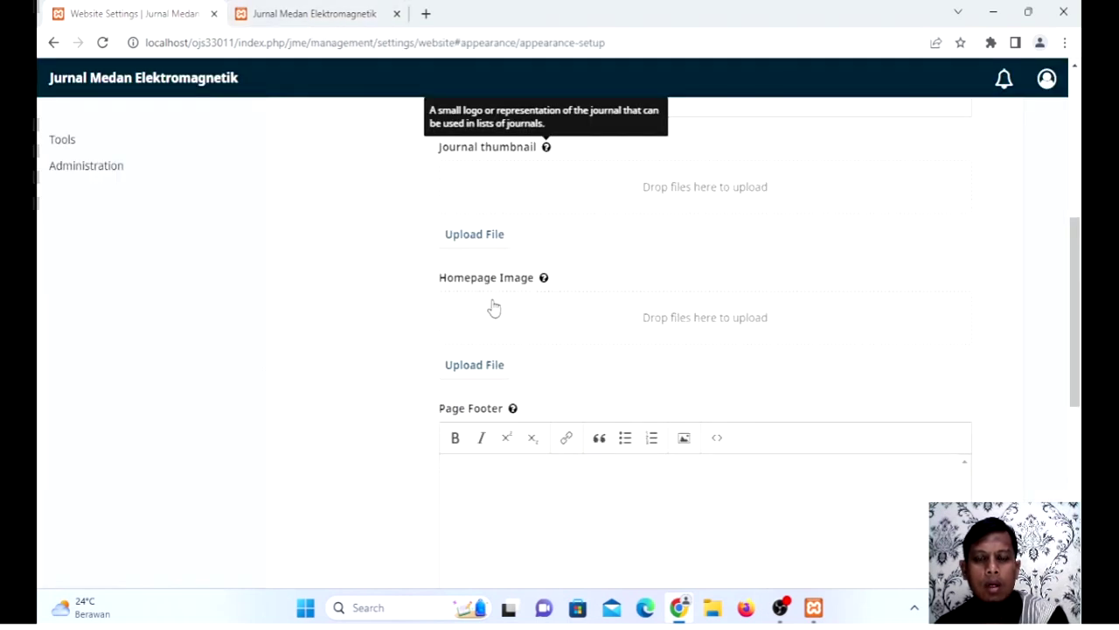
Step: Upload "Cover jurnal 2.png" as the homepage image with the alternate text "hgh" and save the appearance setup
click(479, 374)
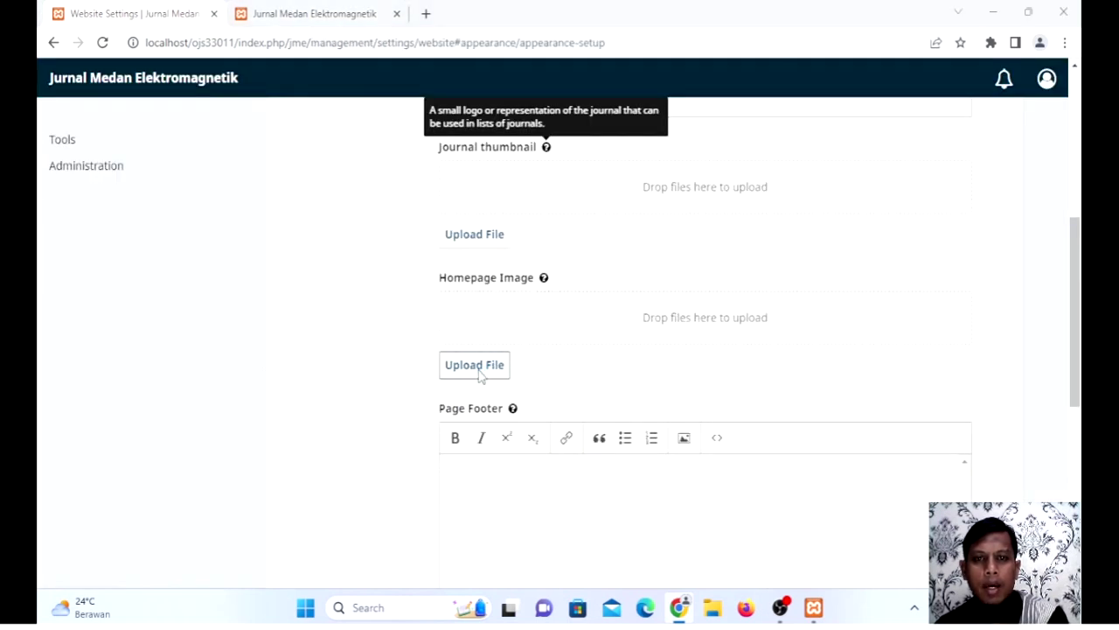
click(368, 234)
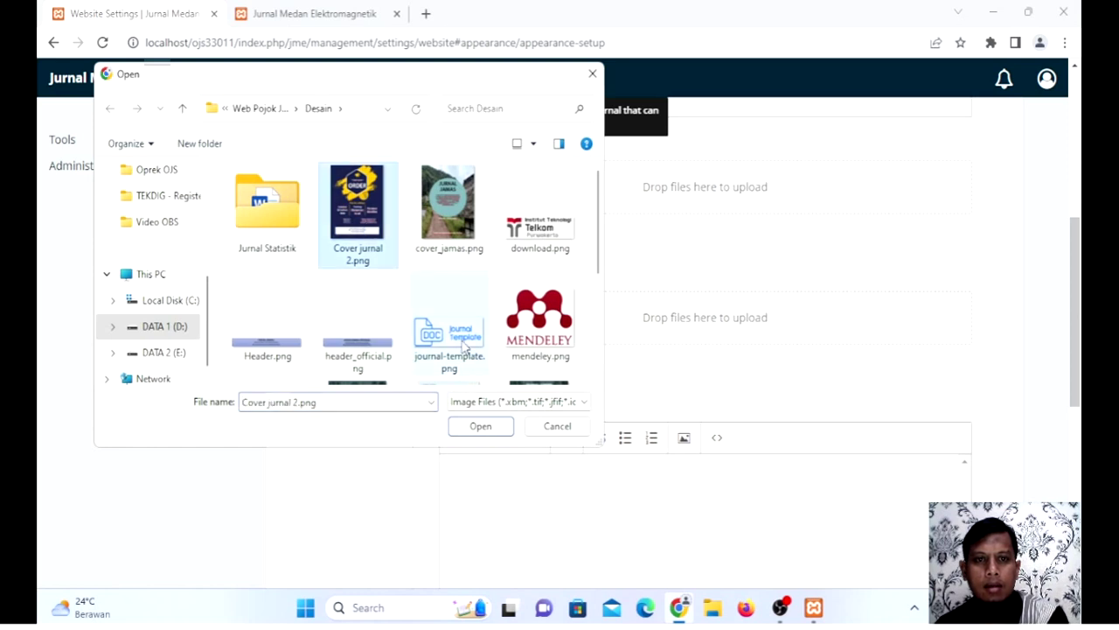
click(479, 426)
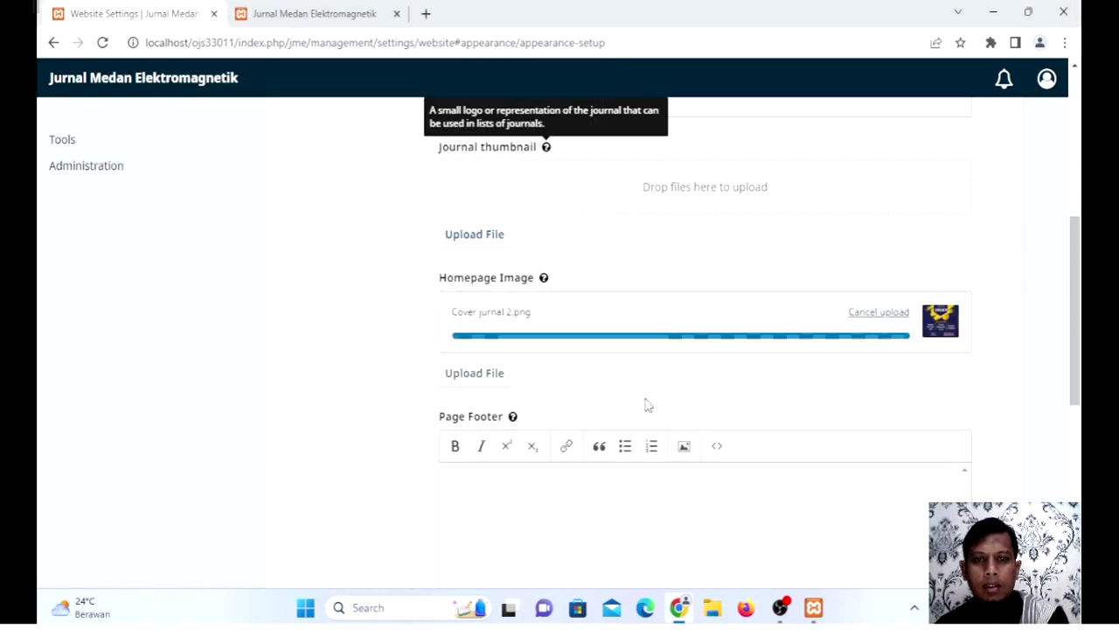
click(832, 350)
text(hgh)
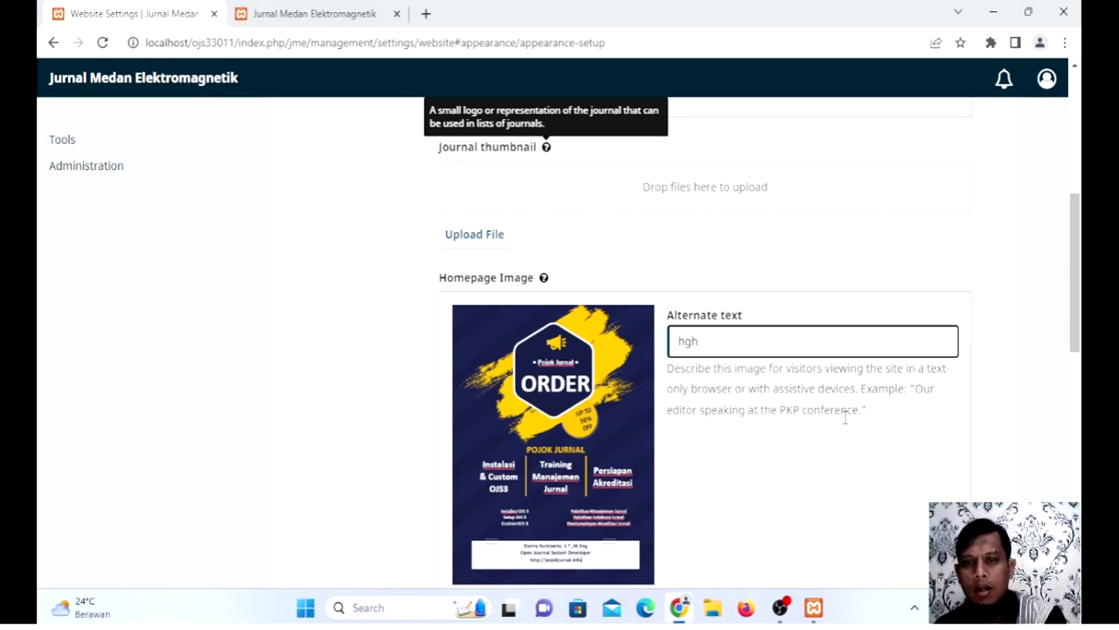
scroll(845, 428, down, 7)
scroll(848, 434, down, 1)
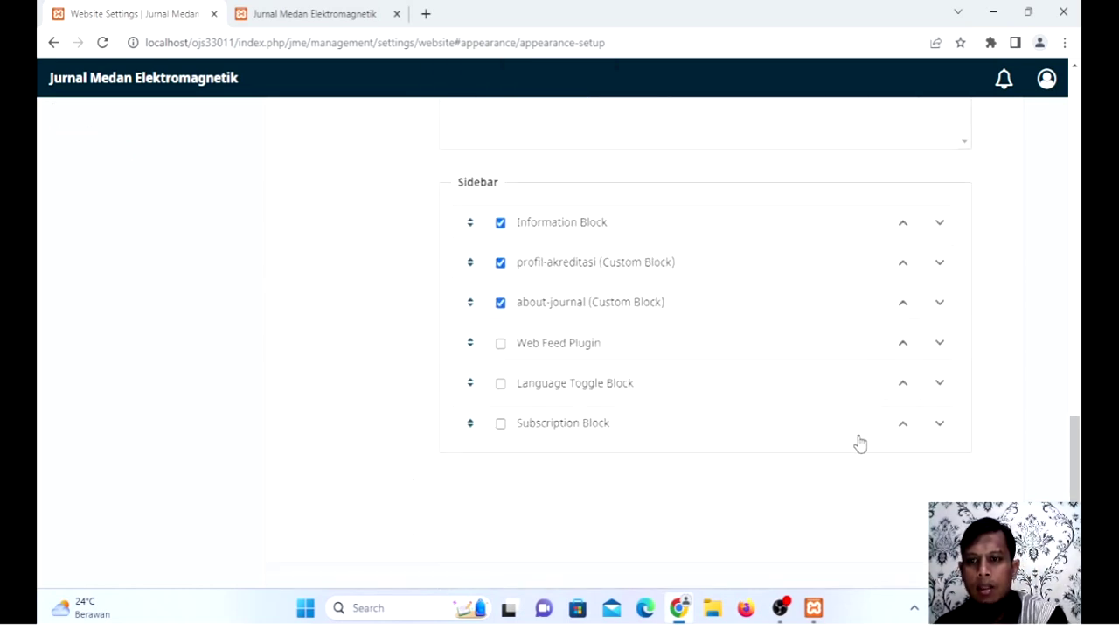
click(929, 500)
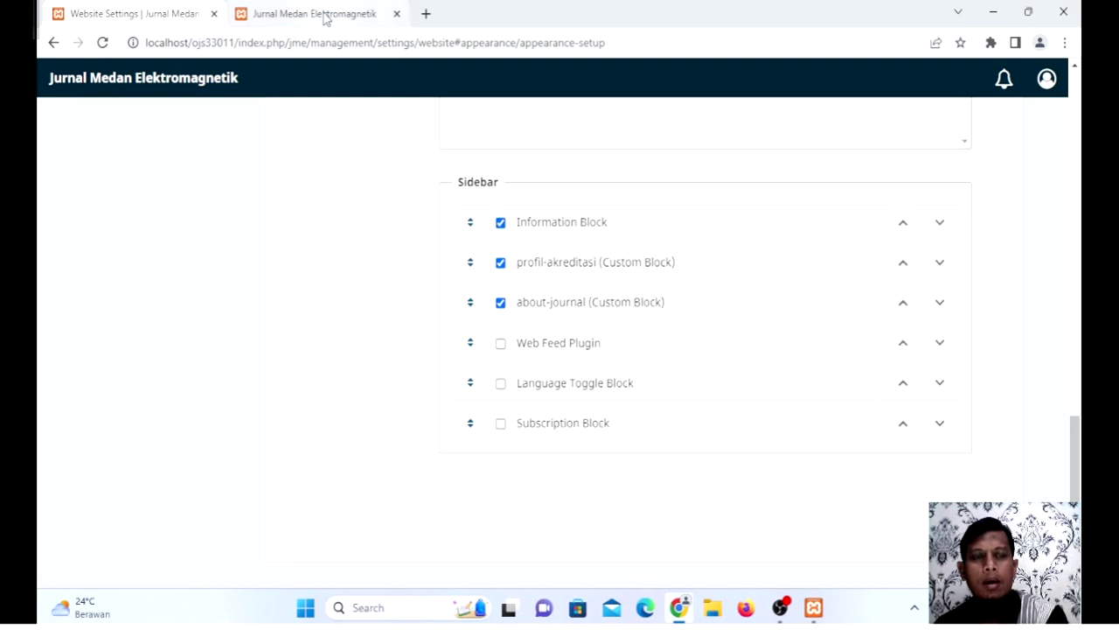
Step: Reload the journal homepage and examine how the homepage image is placed above the About the Journal section
click(321, 15)
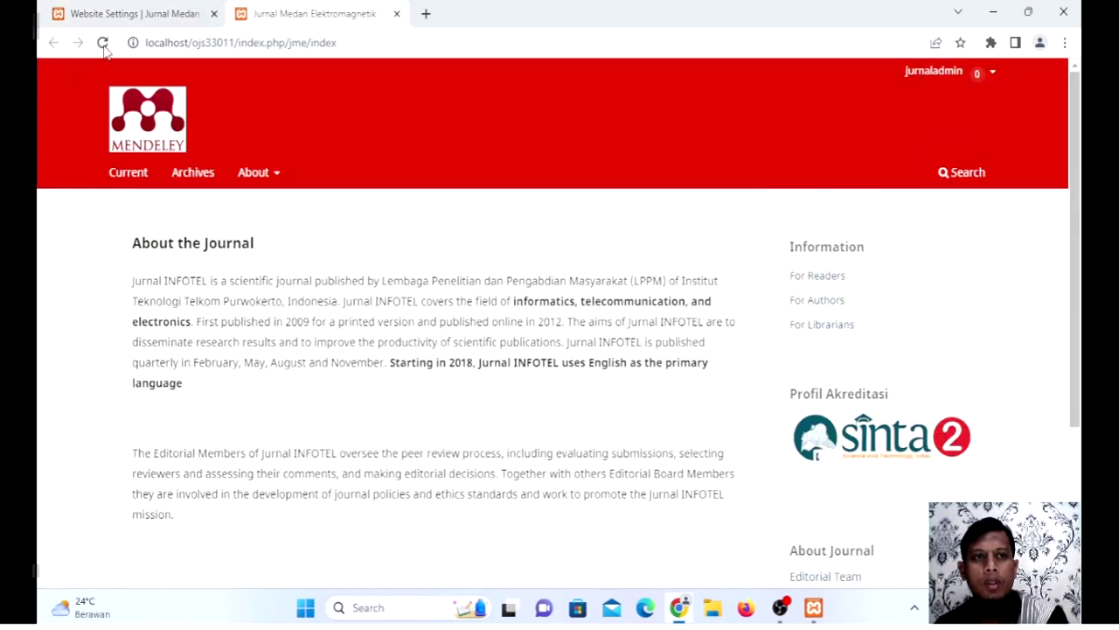
click(103, 44)
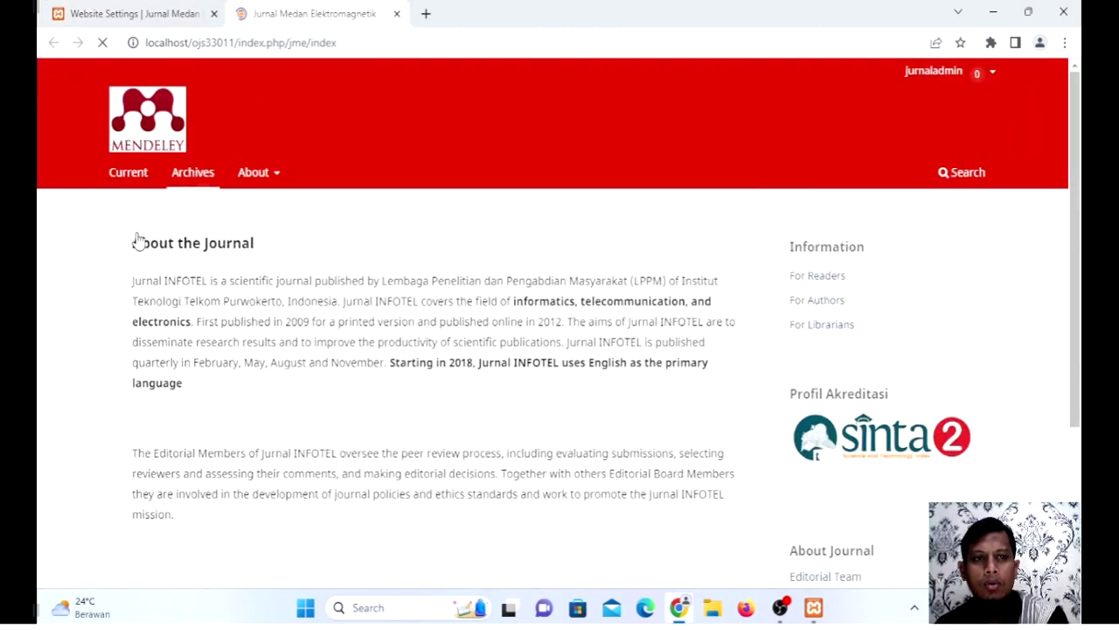
scroll(740, 438, down, 6)
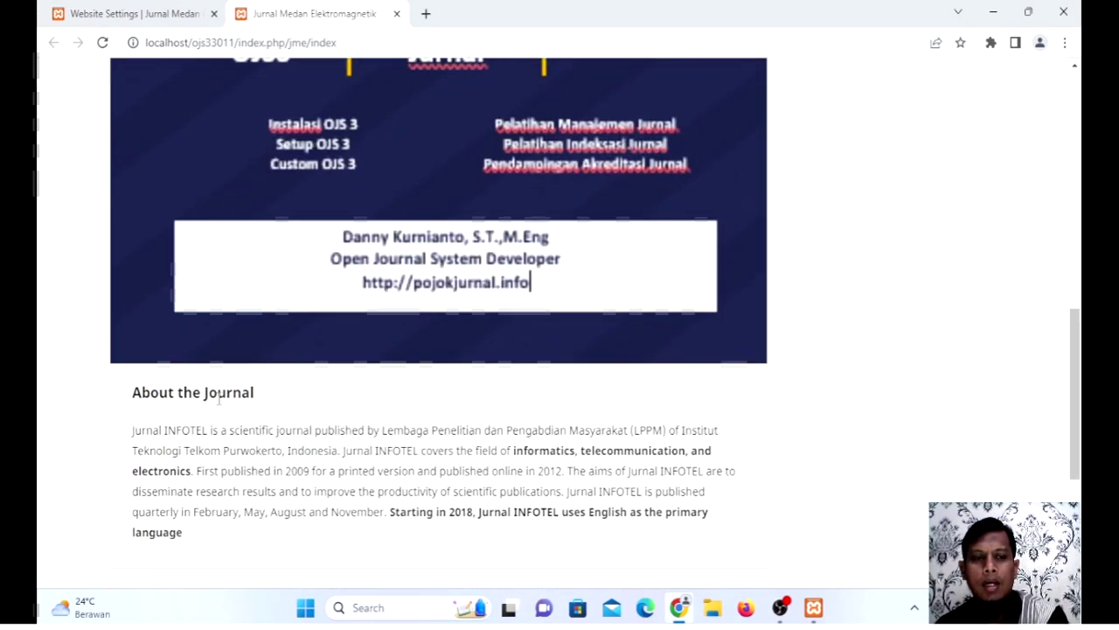
scroll(260, 367, up, 5)
scroll(259, 368, up, 4)
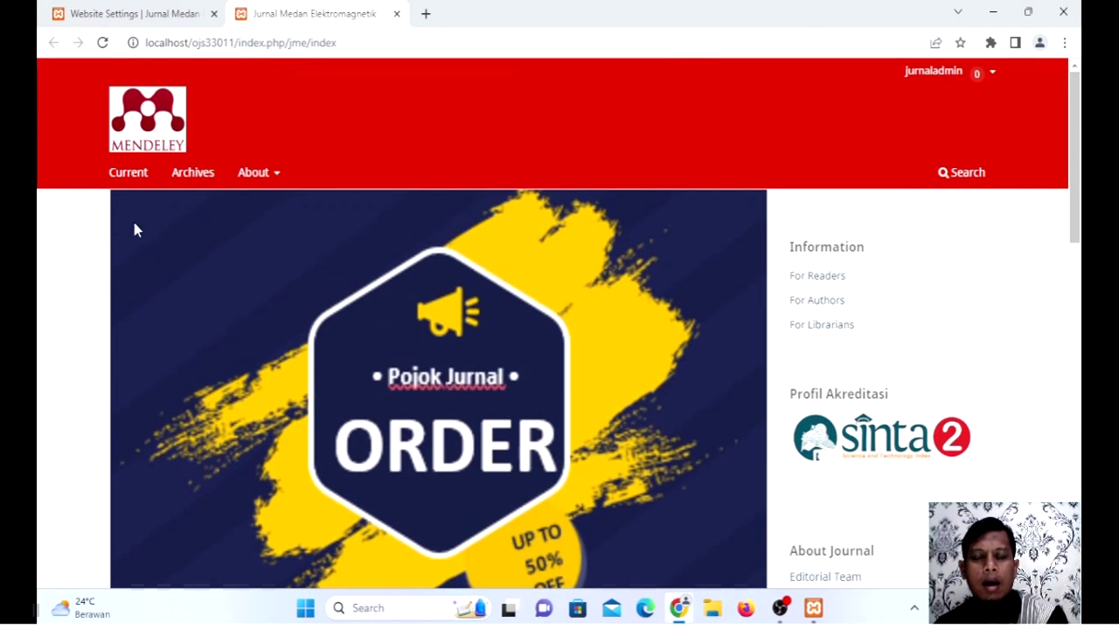
scroll(719, 329, down, 8)
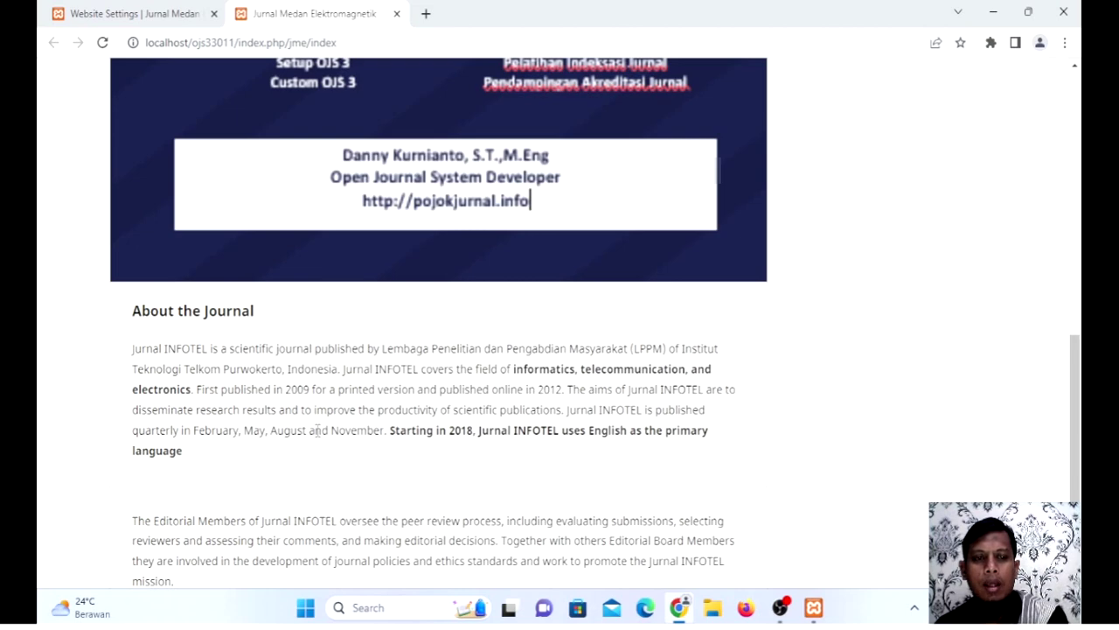
scroll(294, 475, up, 5)
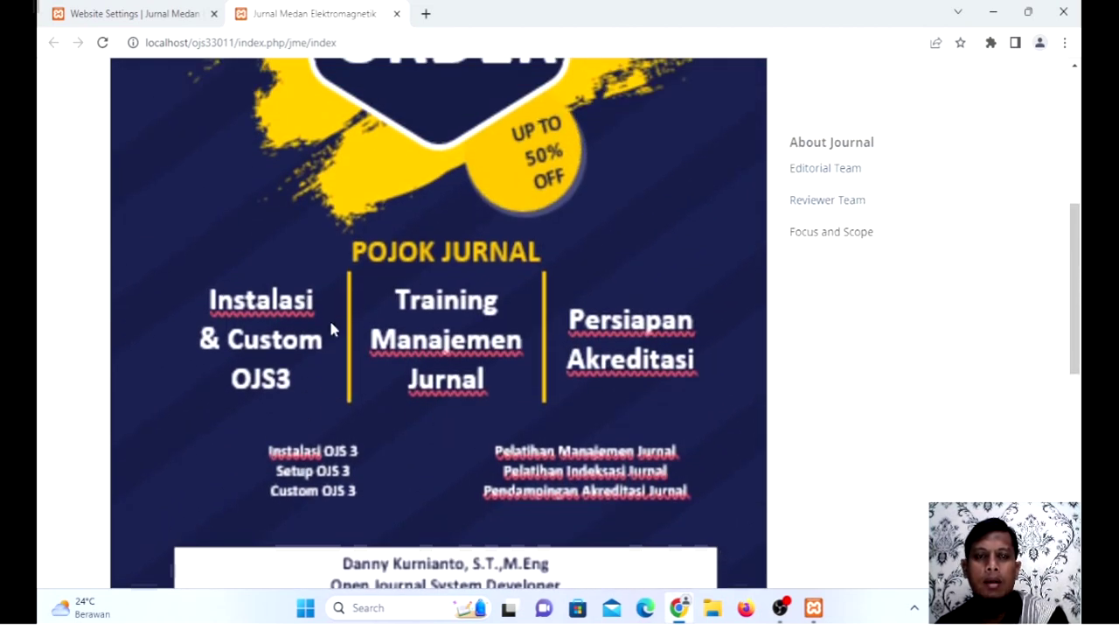
scroll(331, 328, up, 4)
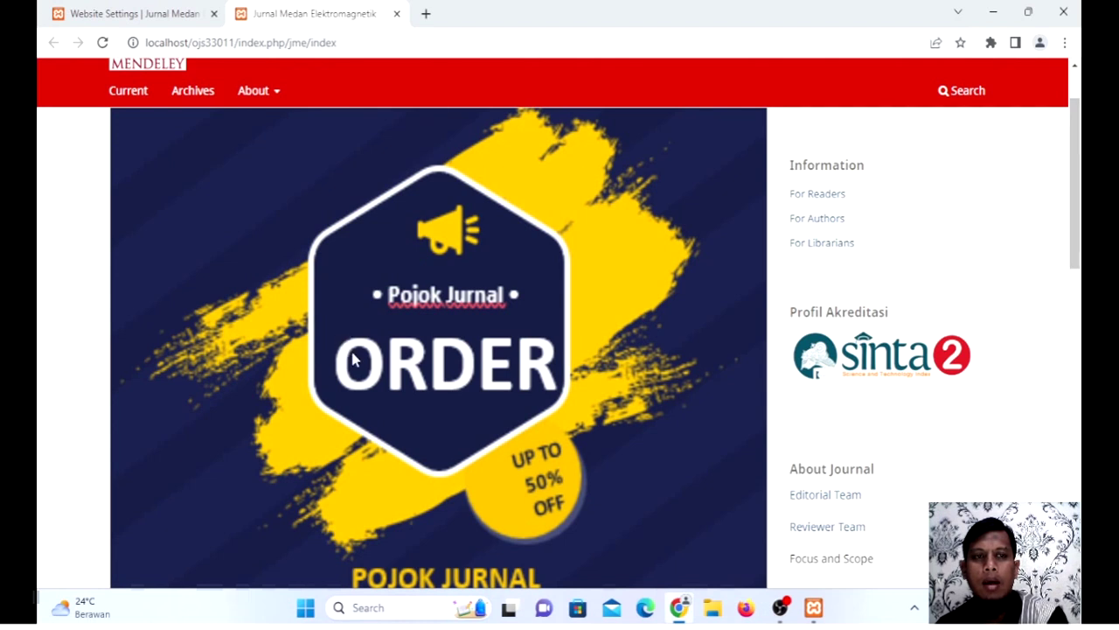
scroll(345, 350, up, 1)
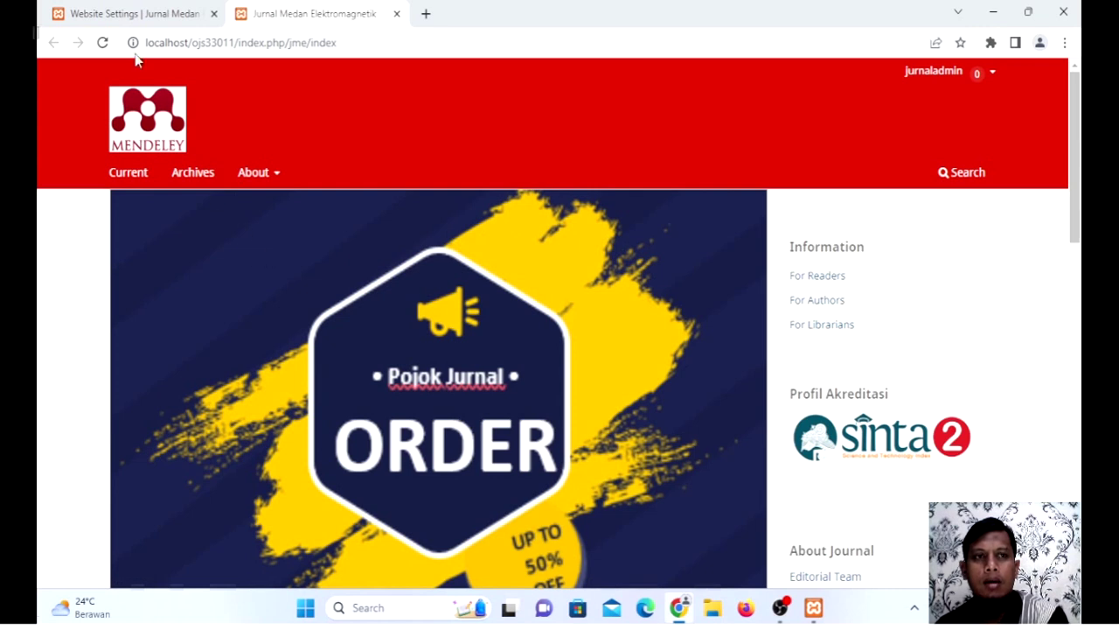
Step: Compare the Homepage Image field in the appearance setup with the image on the journal homepage
click(131, 15)
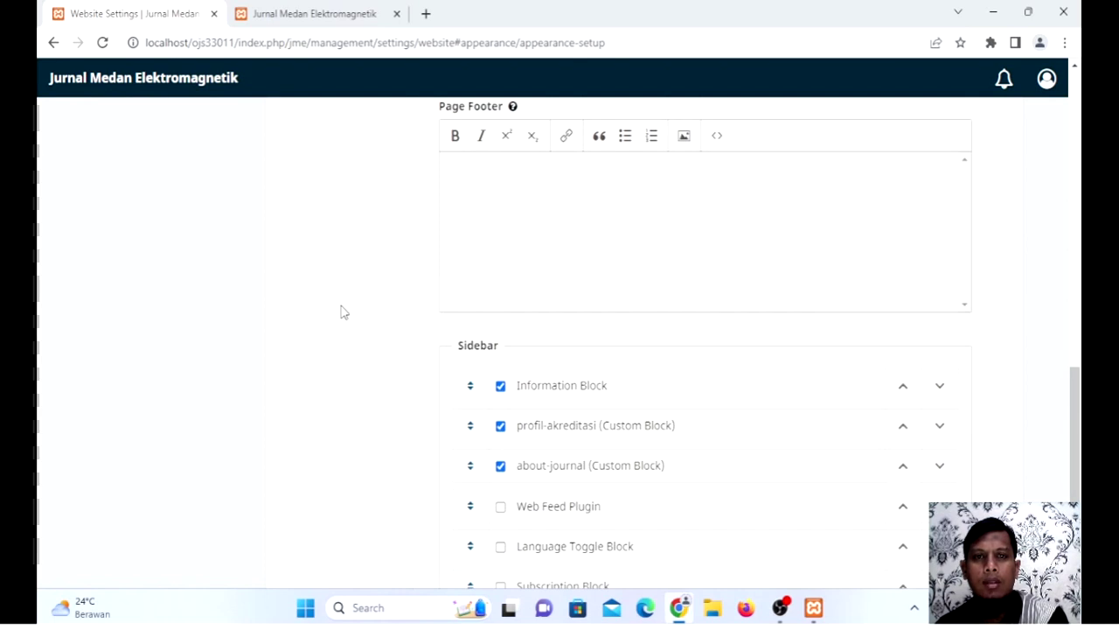
scroll(346, 312, up, 3)
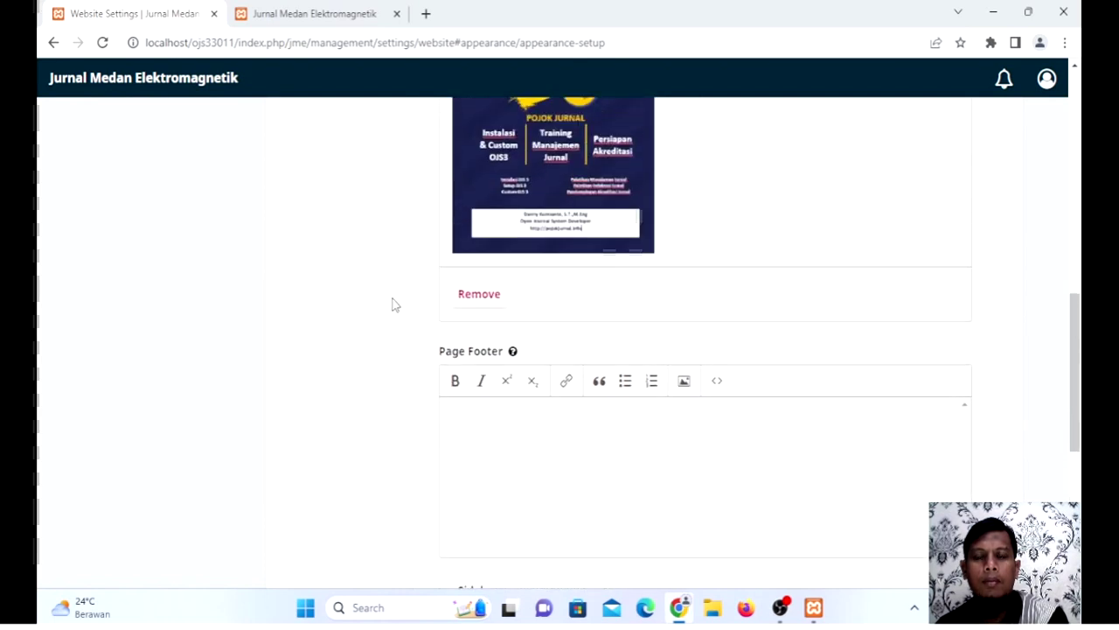
scroll(392, 303, up, 3)
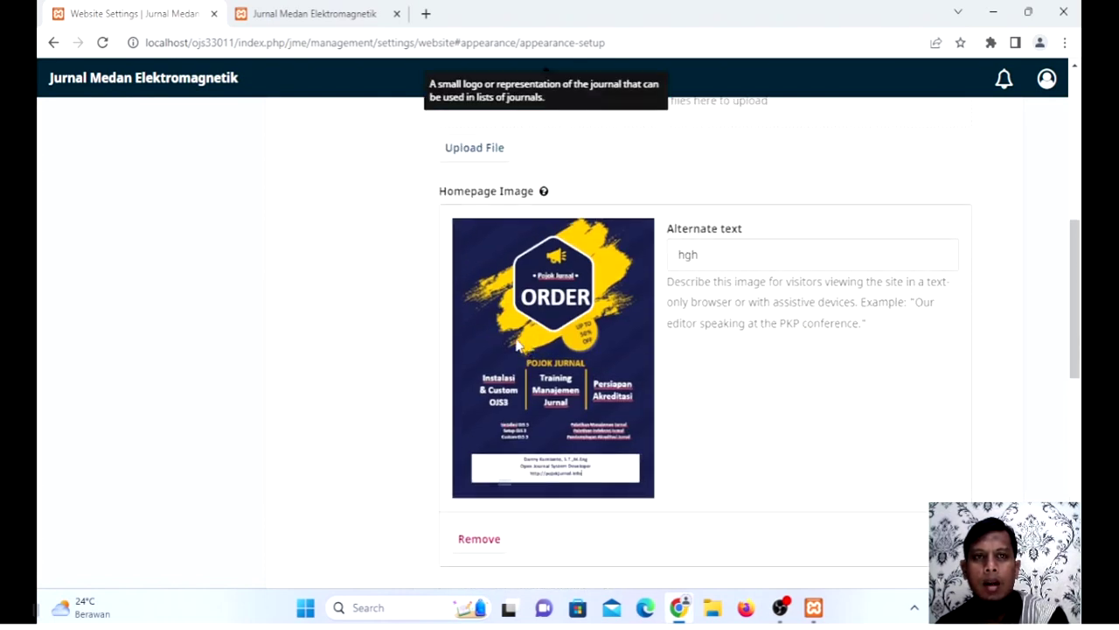
click(302, 16)
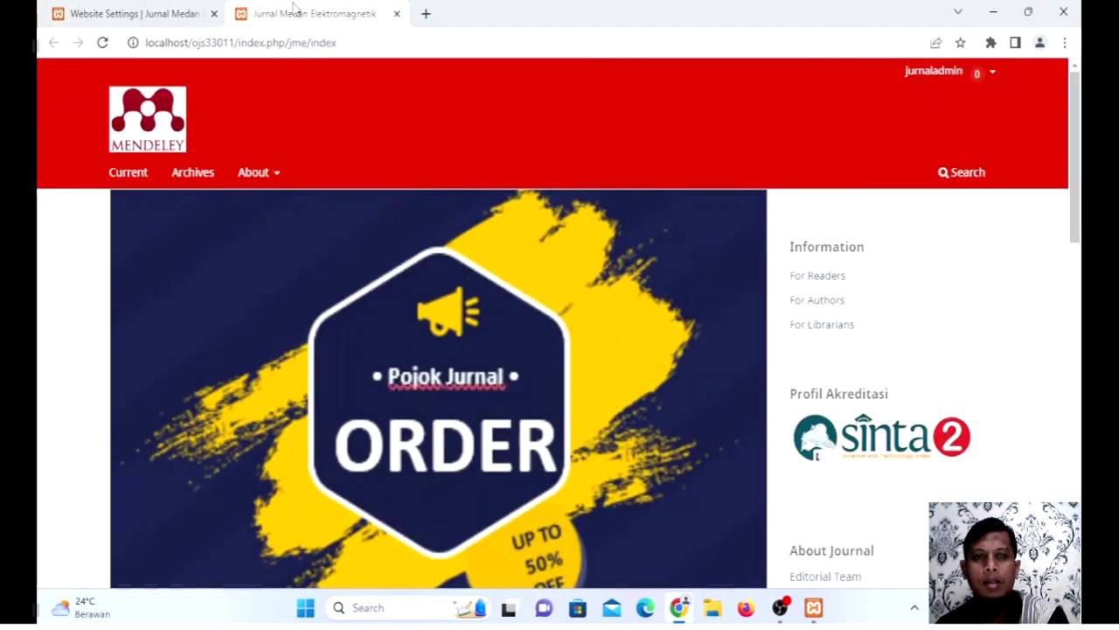
Step: Enter "Halaman Footer" and, on a new line, "Penerbit: Pojok Jurnal" as the page footer and save the appearance setup
click(122, 14)
scroll(429, 303, down, 5)
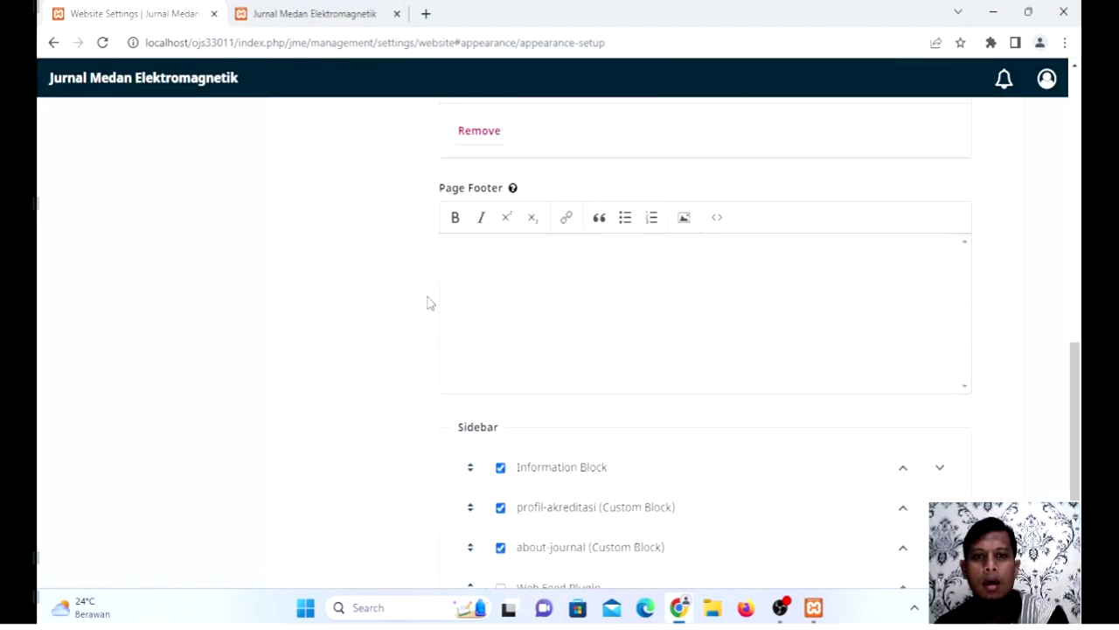
click(479, 275)
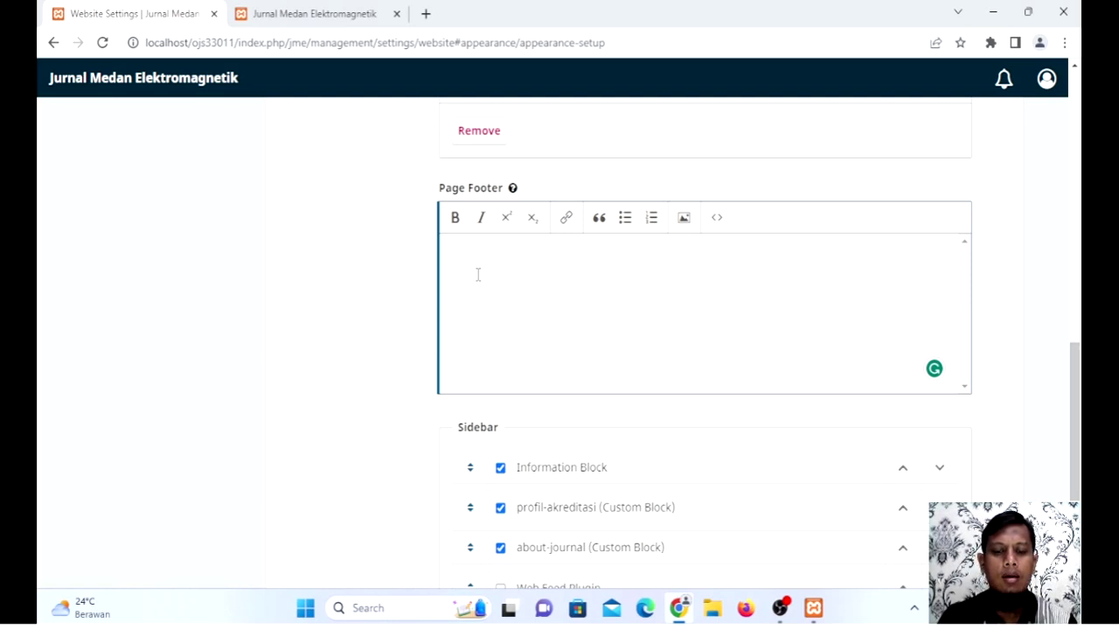
text(aman Fo)
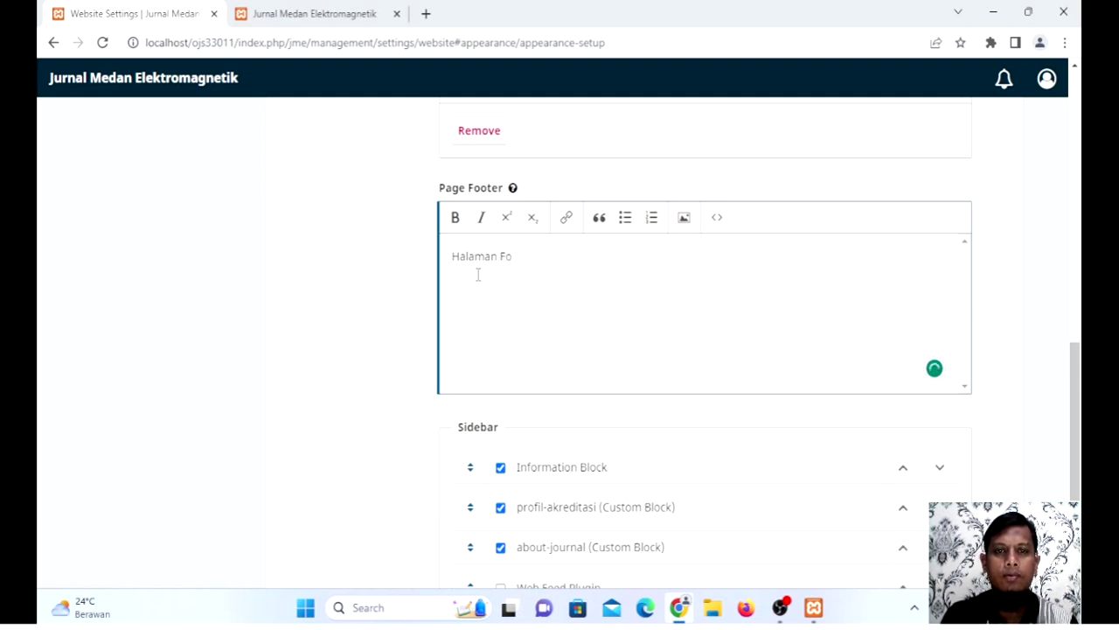
text(ter)
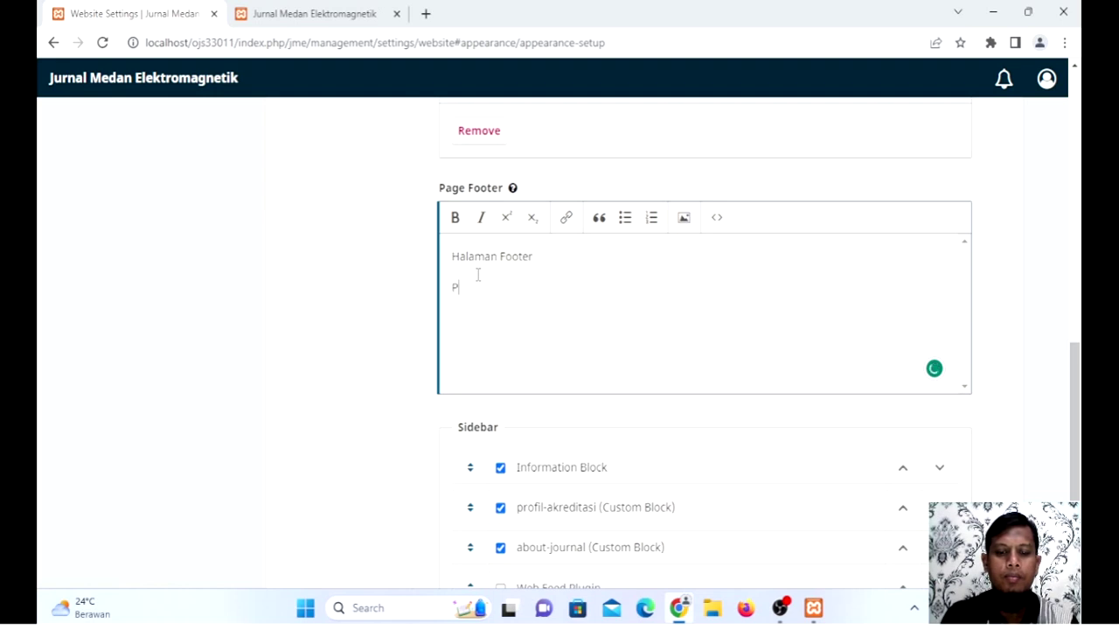
key(BackSpace)
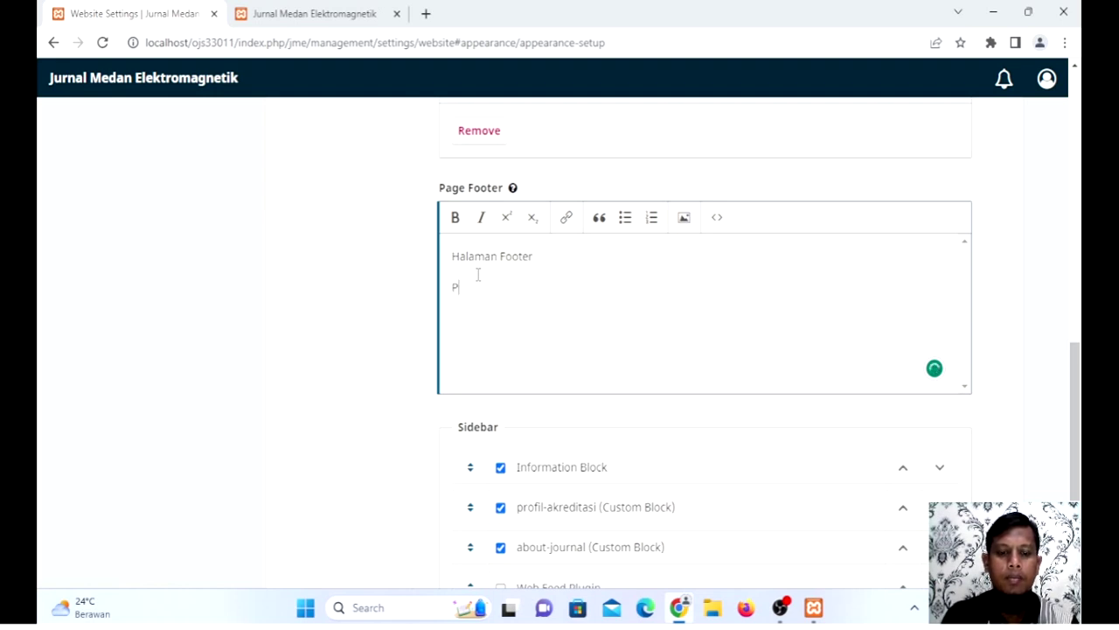
text(nerbit: Pojok Jurnal)
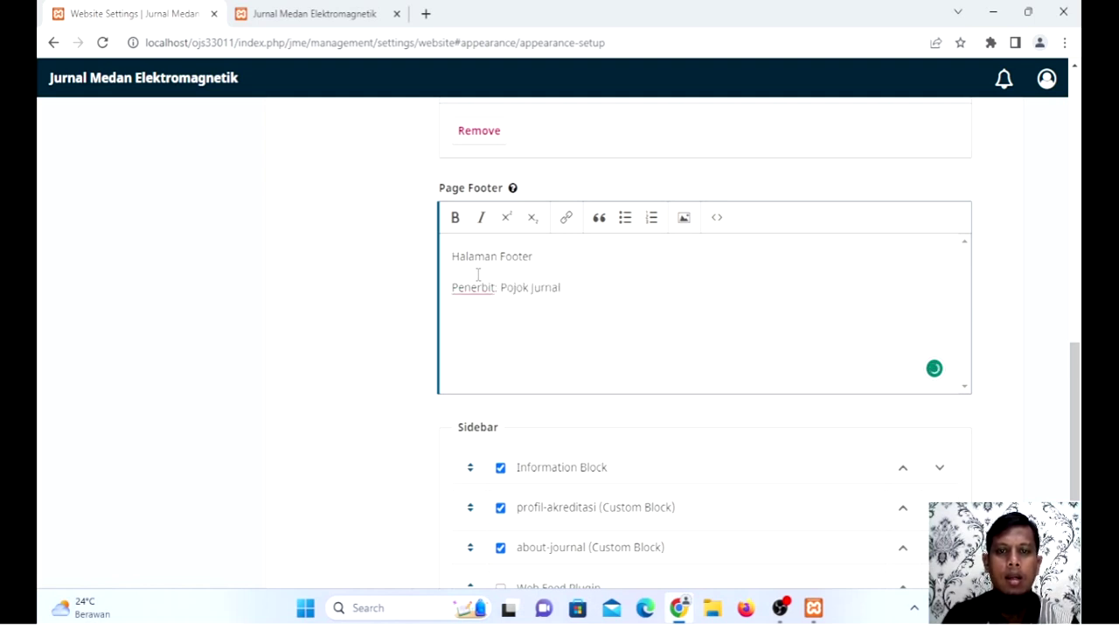
scroll(480, 273, down, 3)
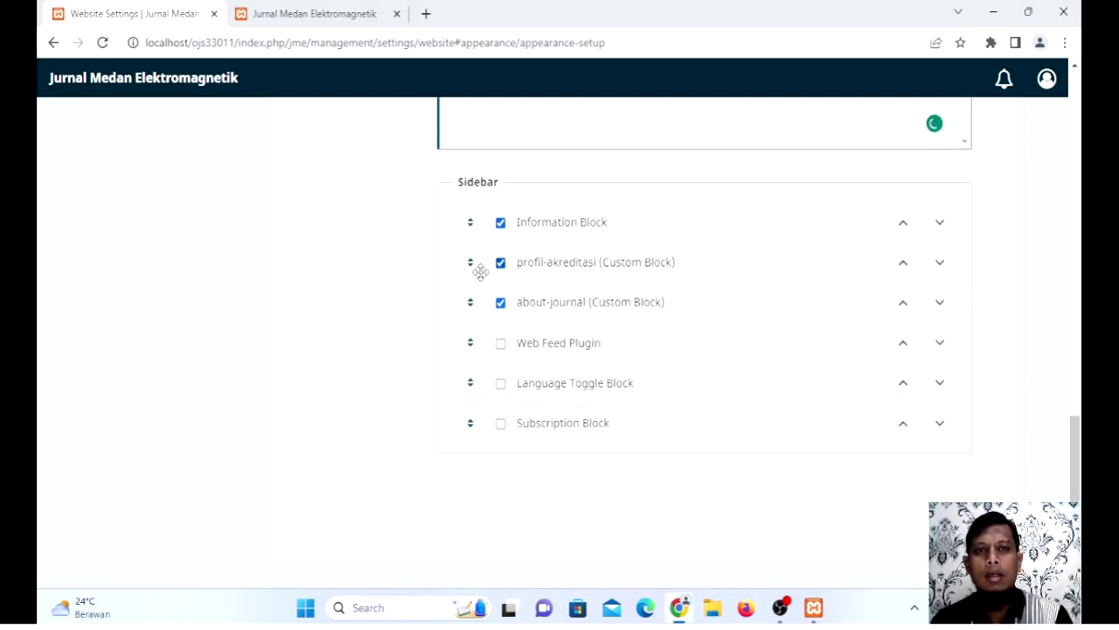
click(965, 508)
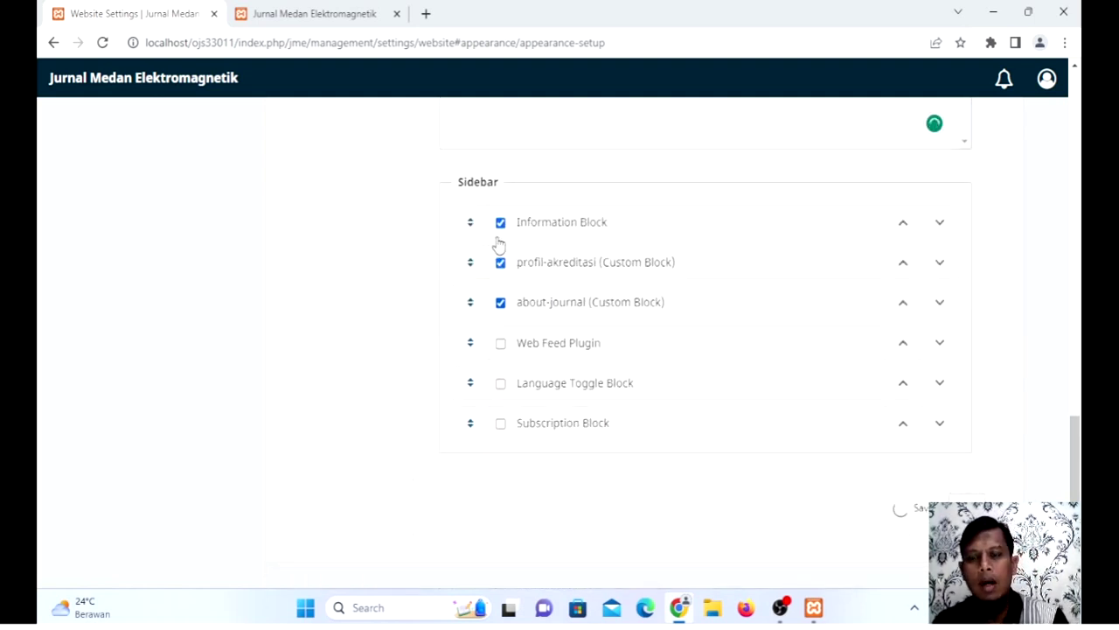
Step: Reload the journal homepage and compare the footer at the end of the page with the Page Footer field
click(303, 15)
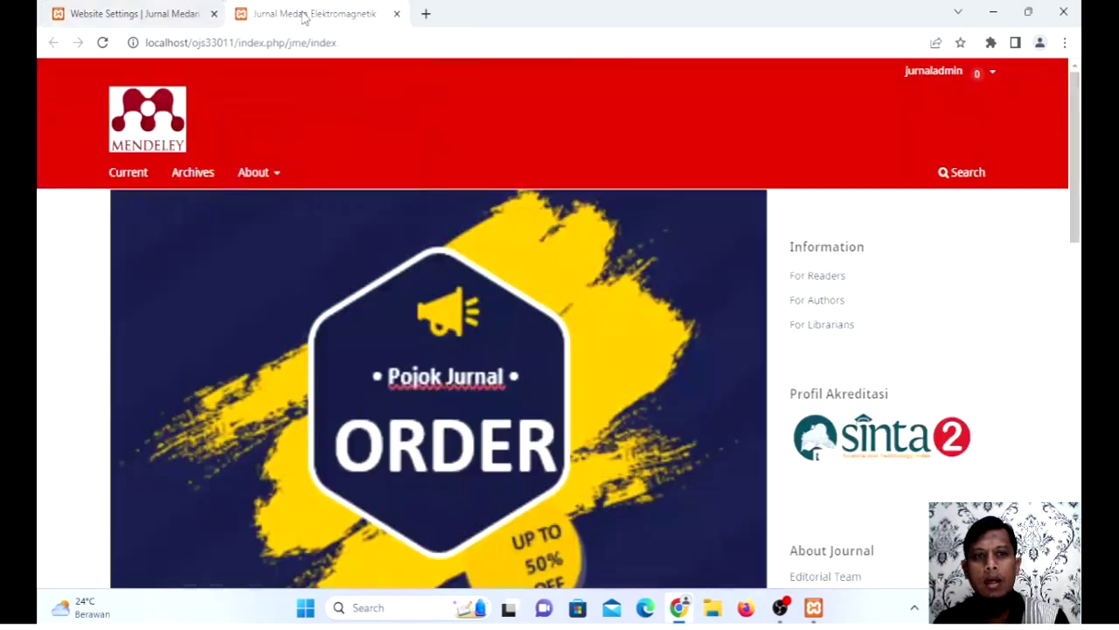
click(102, 43)
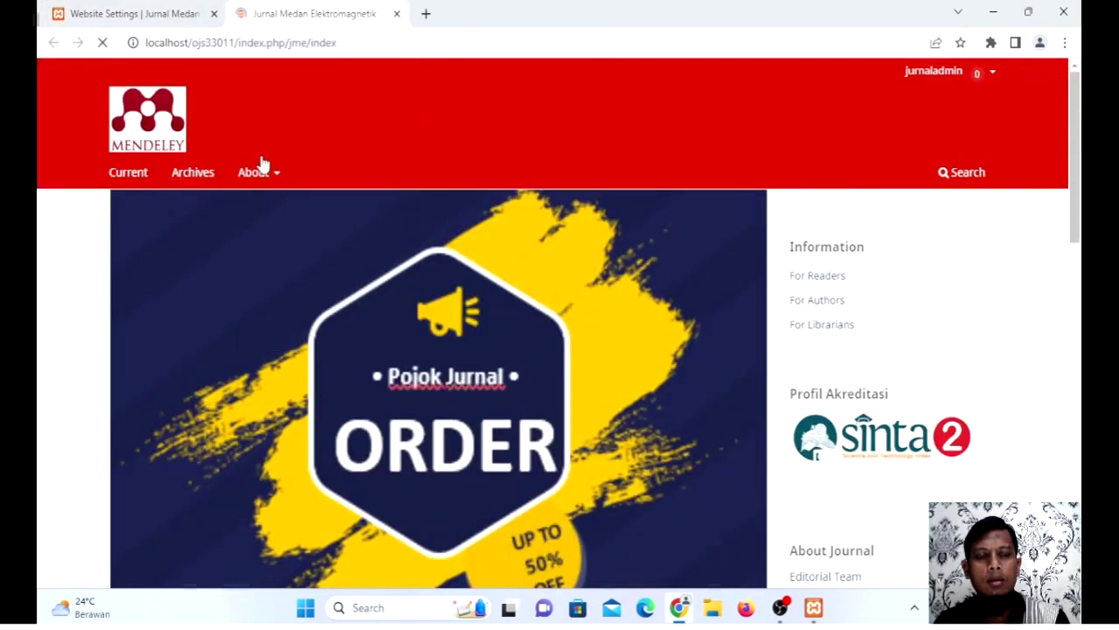
scroll(310, 138, down, 2)
scroll(310, 141, down, 2)
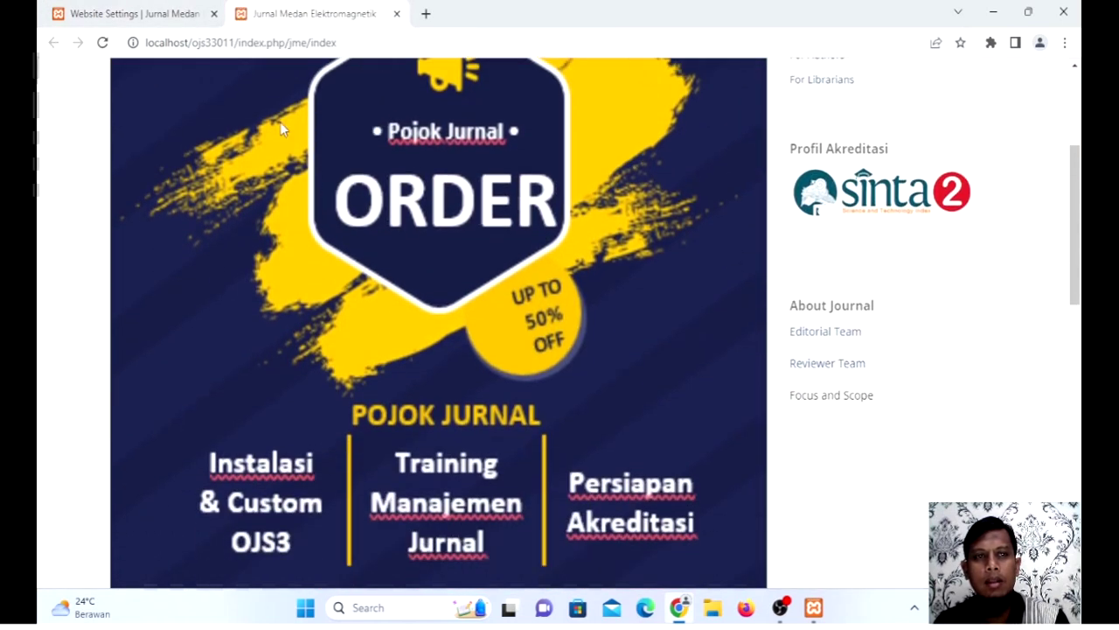
scroll(339, 209, down, 9)
scroll(340, 210, down, 1)
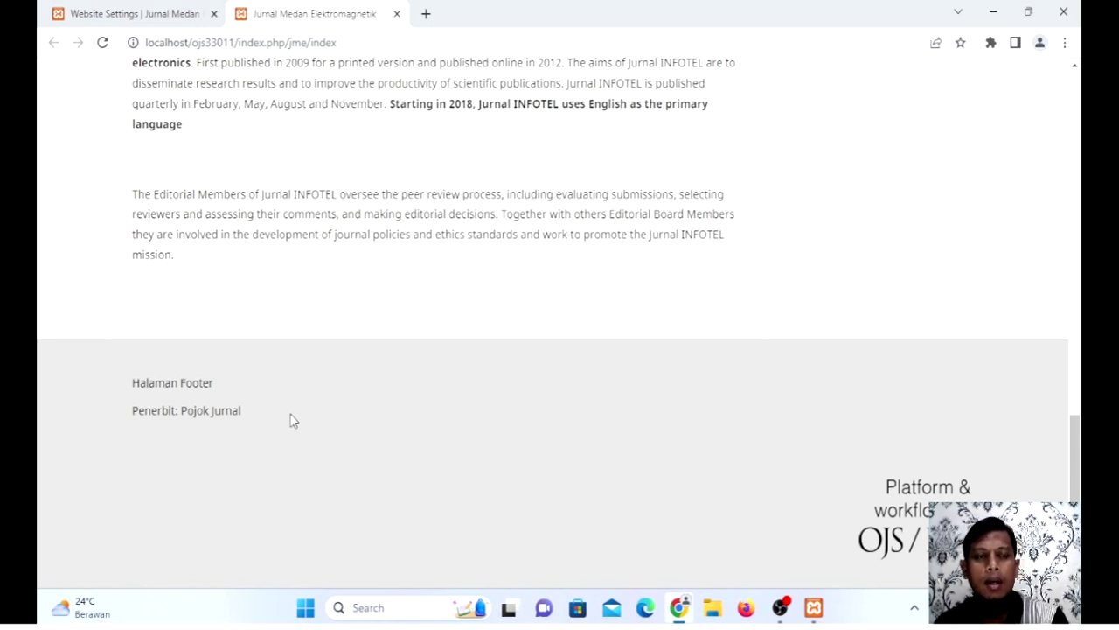
click(131, 15)
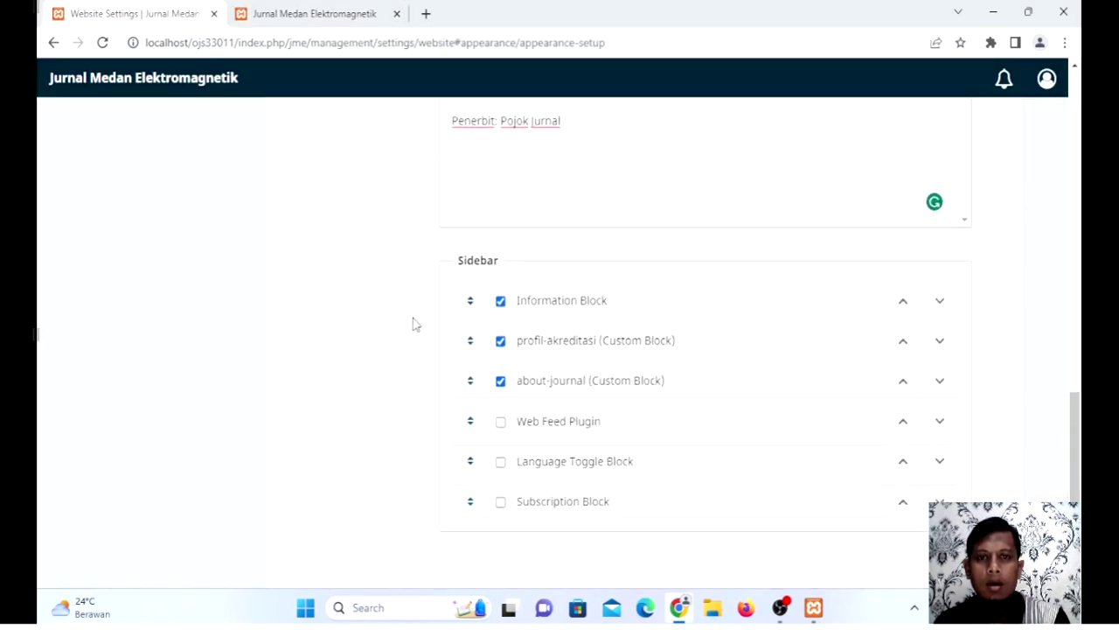
scroll(416, 324, up, 2)
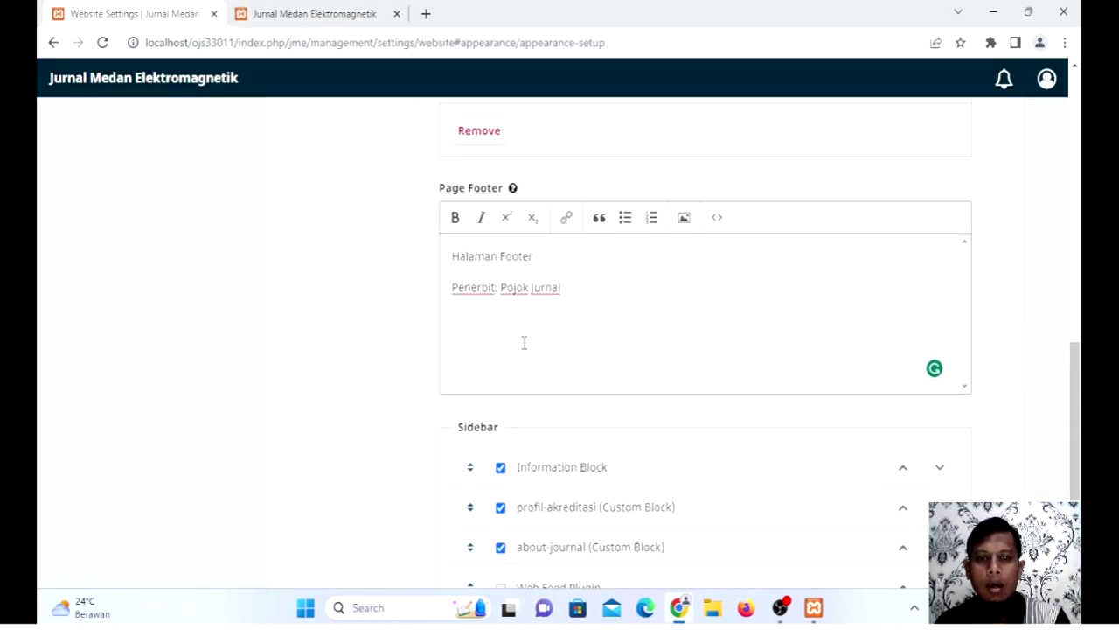
Step: Compare the Sidebar block list in the appearance setup, especially Information Block, with the journal homepage's sidebar
scroll(519, 341, down, 2)
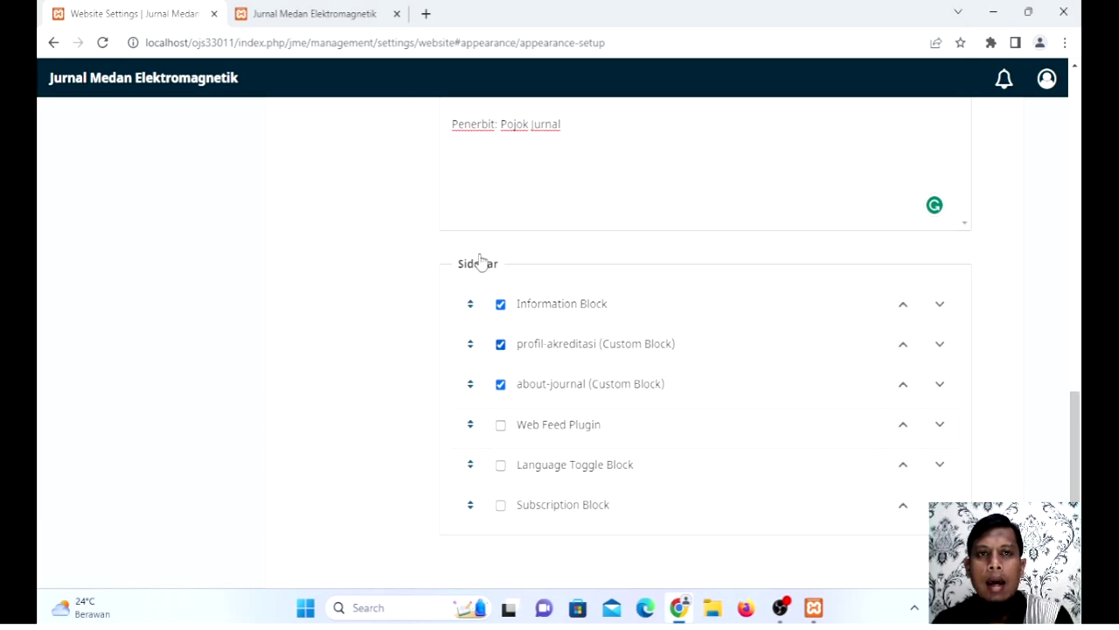
click(313, 13)
scroll(804, 273, up, 15)
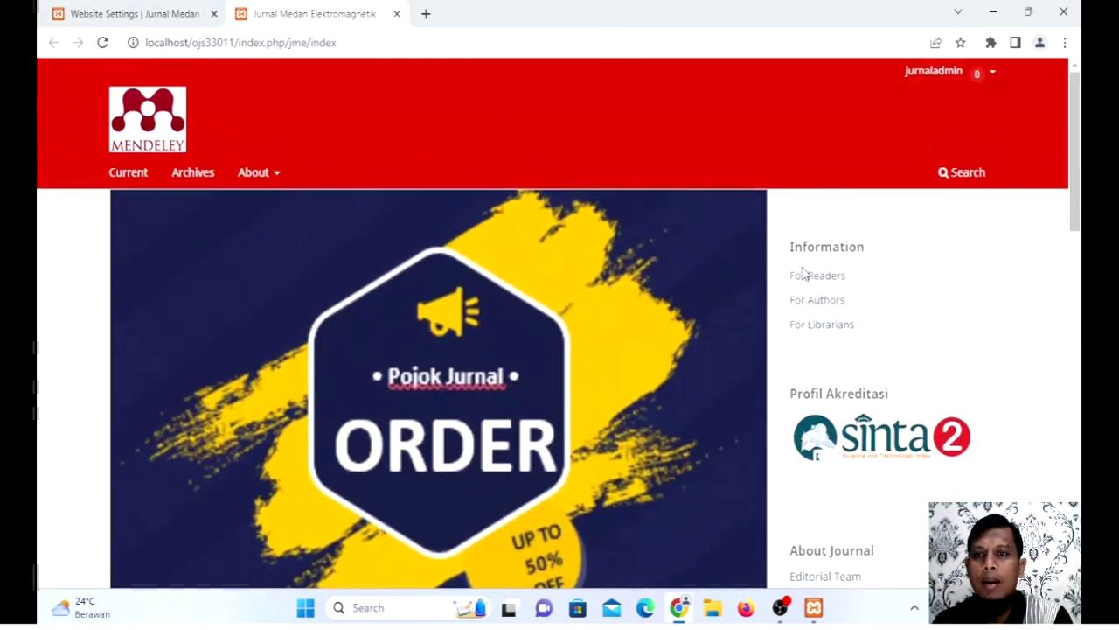
scroll(889, 300, down, 3)
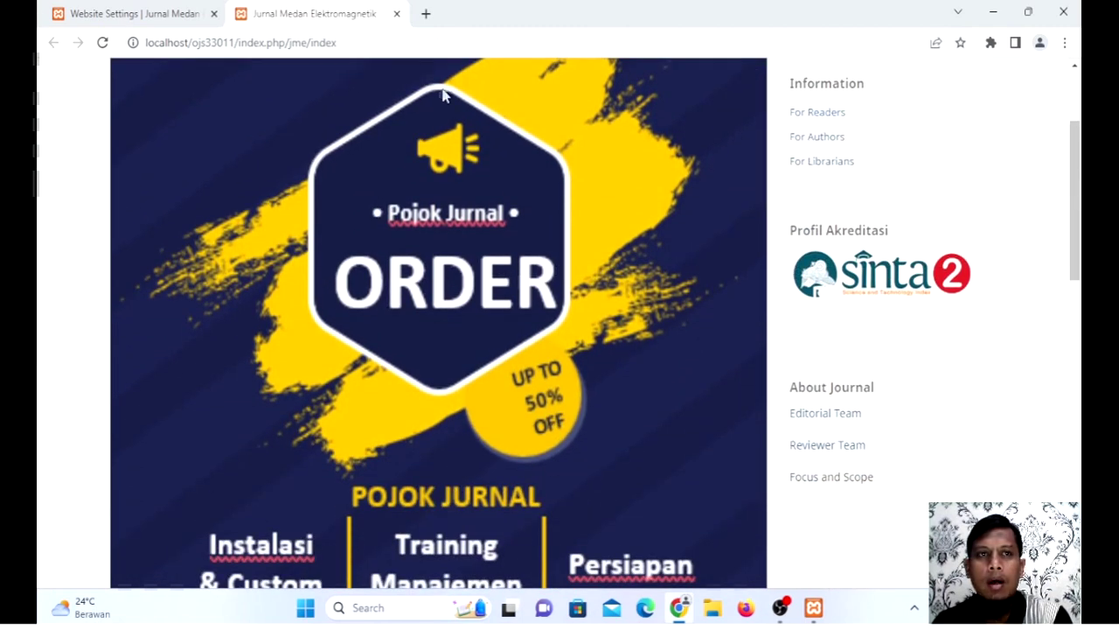
click(175, 16)
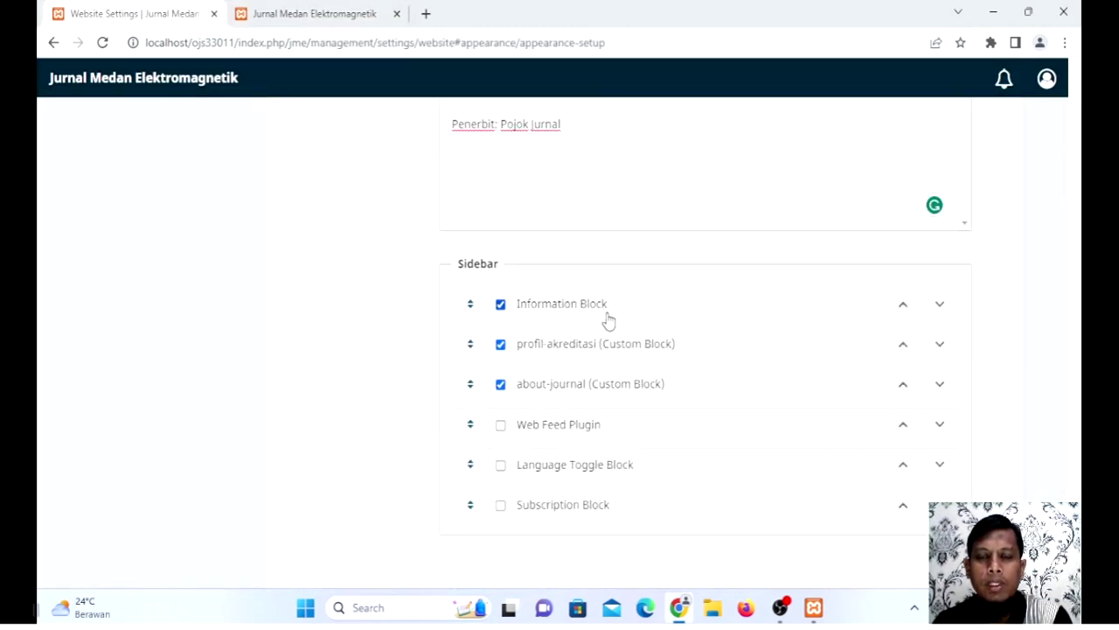
click(313, 16)
scroll(842, 356, up, 3)
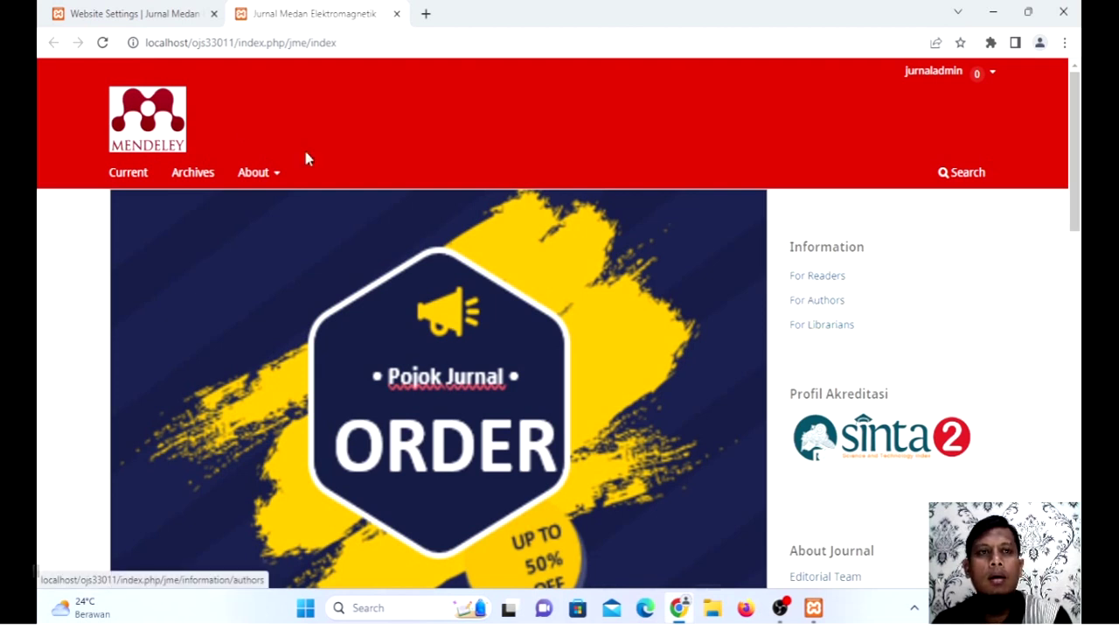
Step: Match the profil-akreditasi and about-journal custom blocks in the setup to their sections in the homepage sidebar
click(94, 20)
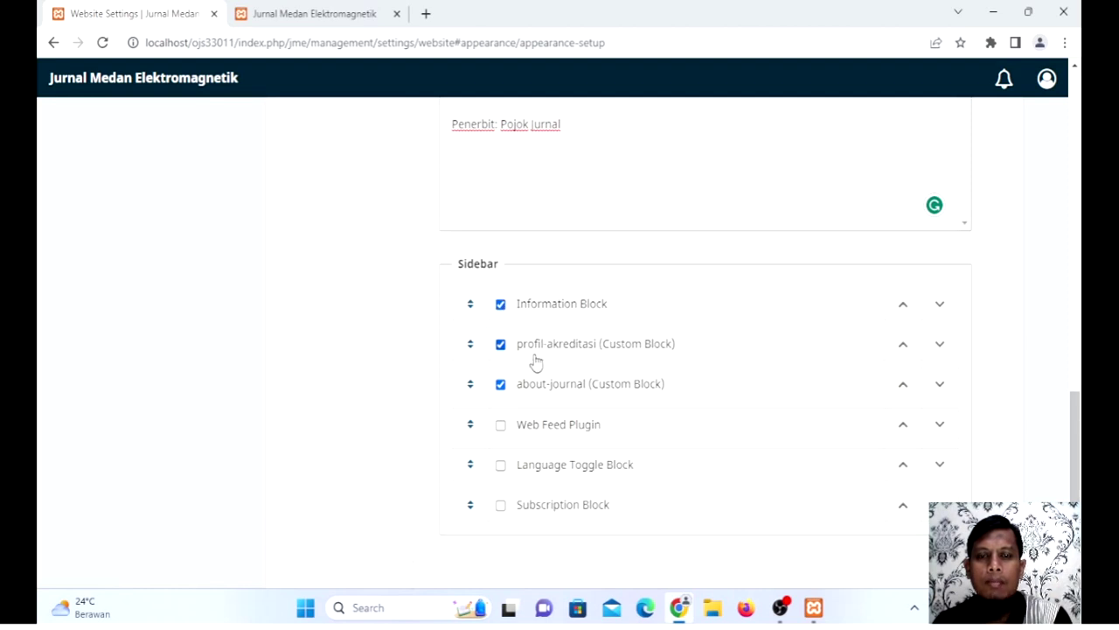
click(315, 14)
scroll(907, 262, down, 2)
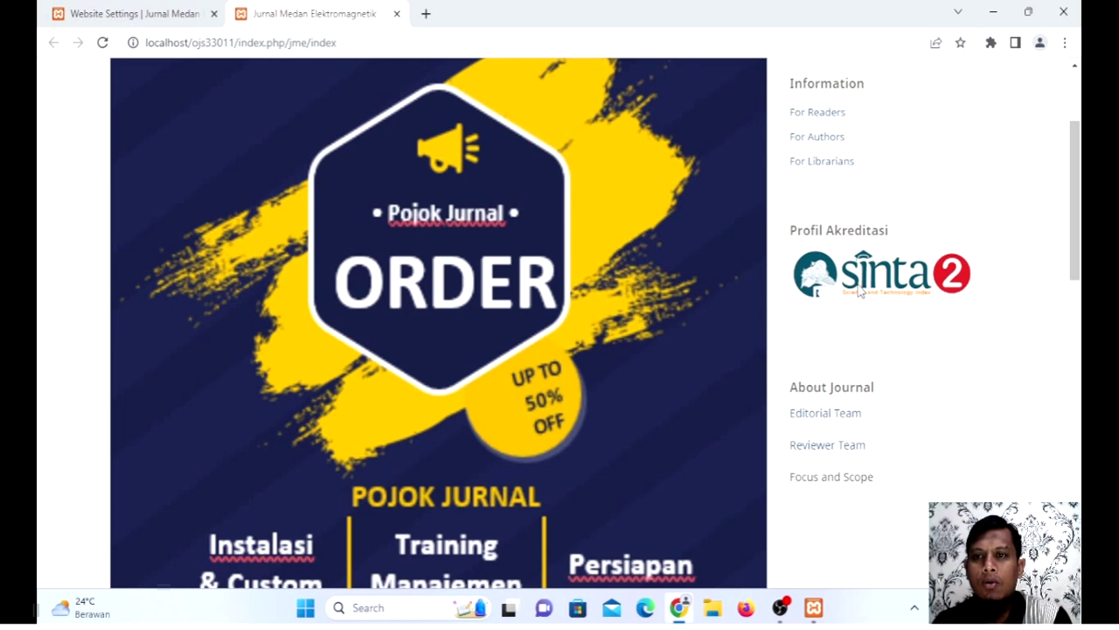
click(145, 16)
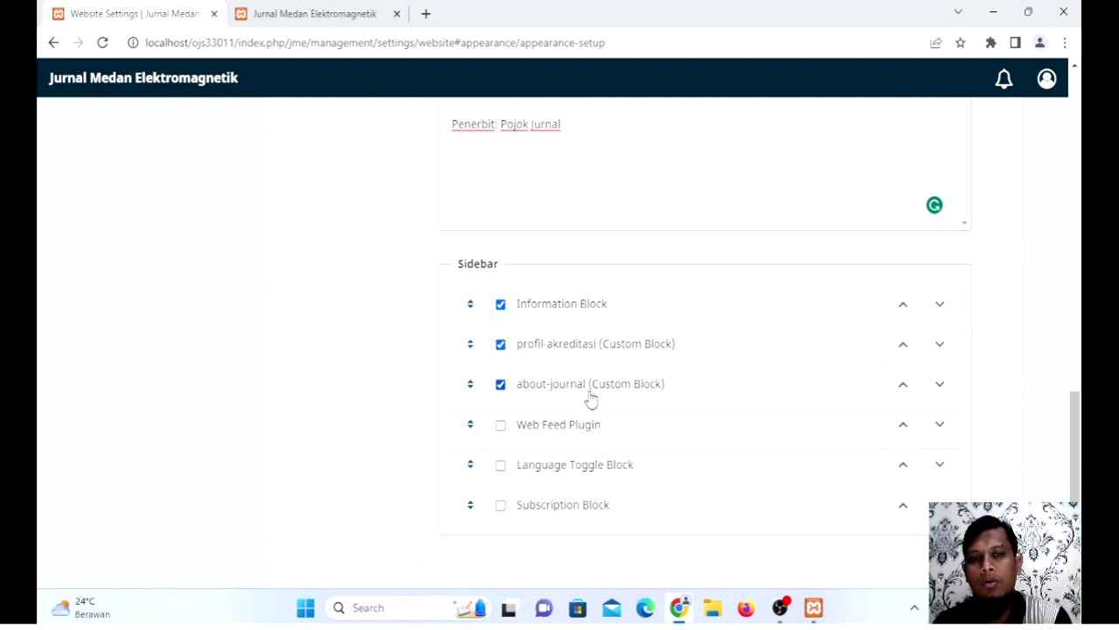
click(321, 21)
scroll(906, 393, down, 2)
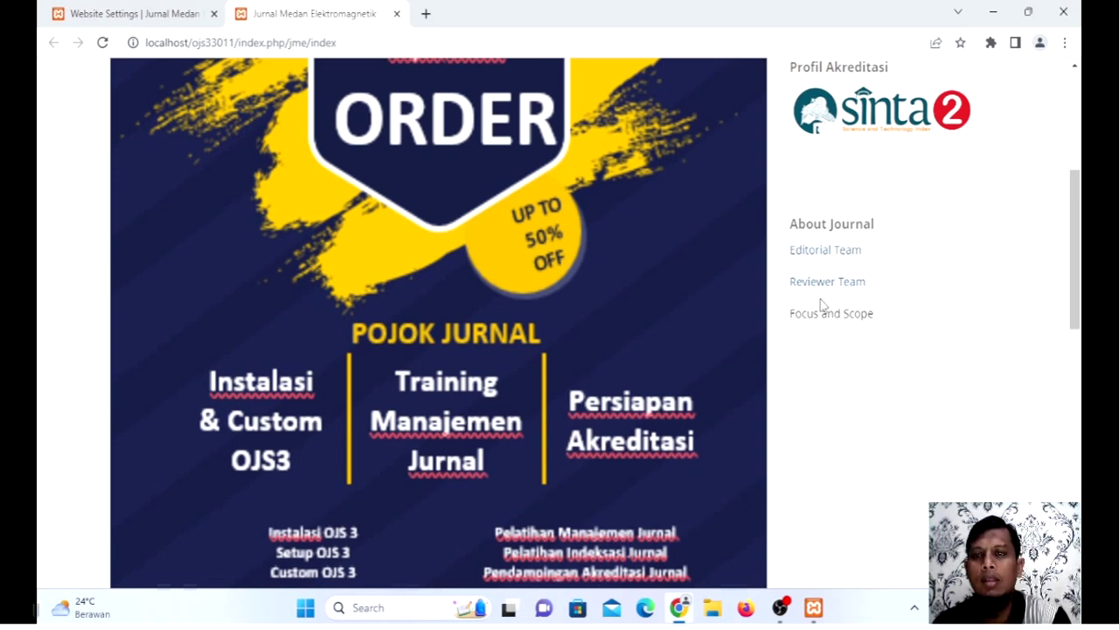
Step: Enable the Web Feed Plugin, Language Toggle Block and Subscription Block in the sidebar settings and save
click(136, 12)
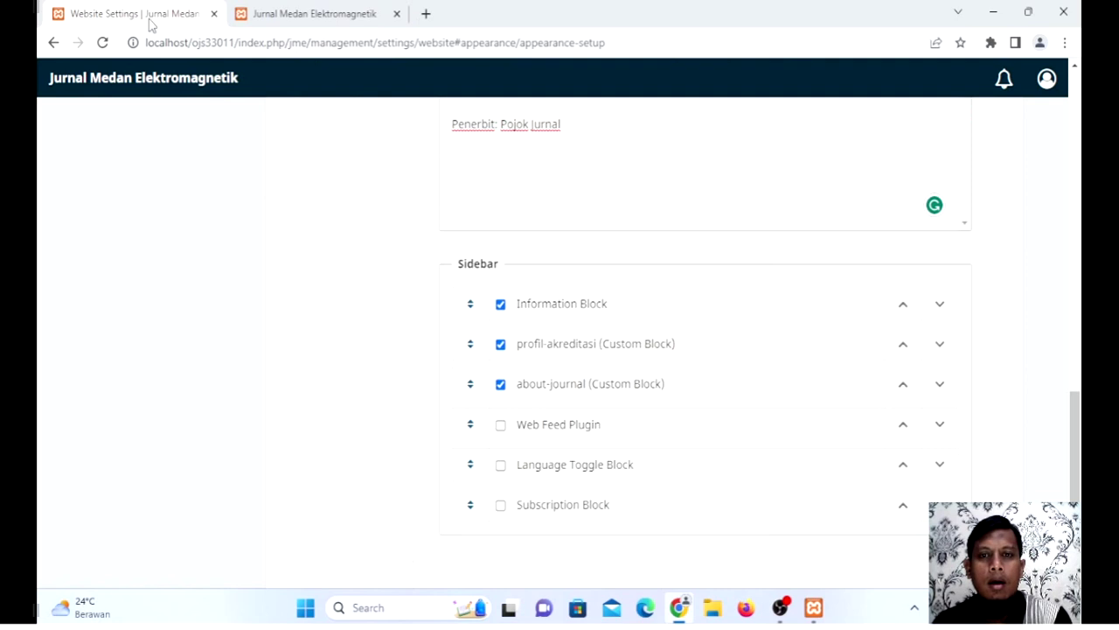
click(501, 427)
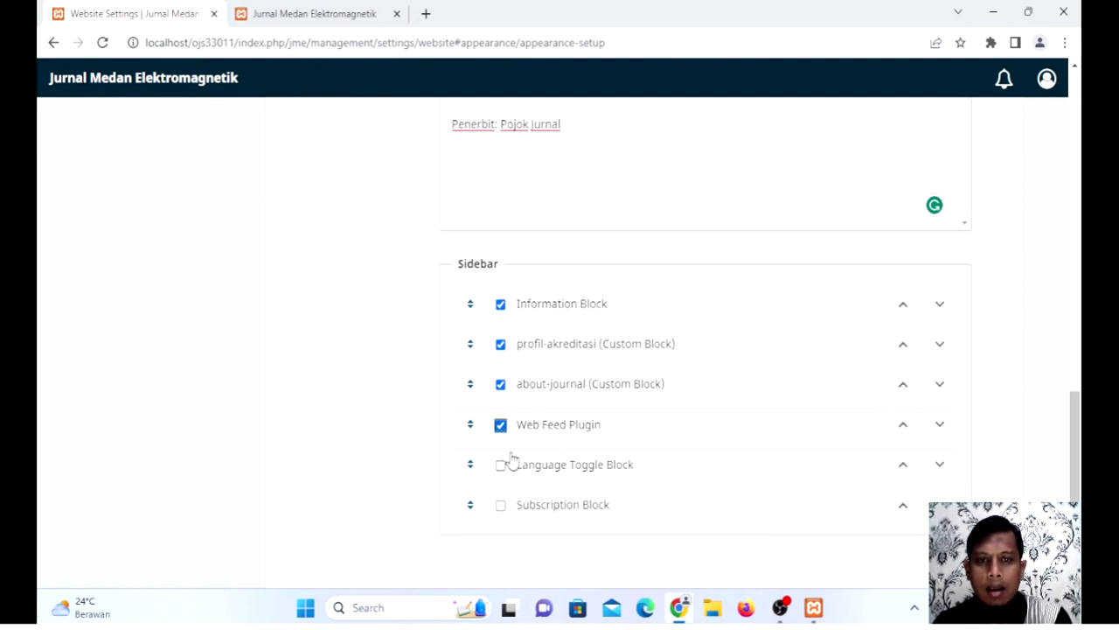
click(501, 466)
click(500, 506)
scroll(827, 545, down, 1)
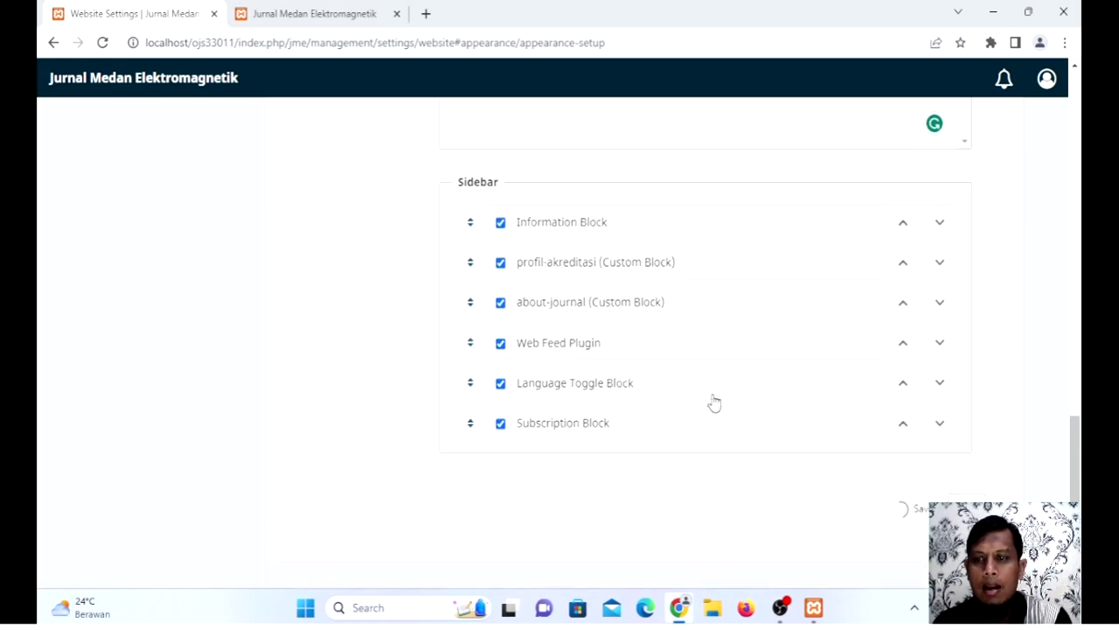
Step: Reload the journal homepage and check its sidebar and page content for the newly enabled blocks
click(332, 19)
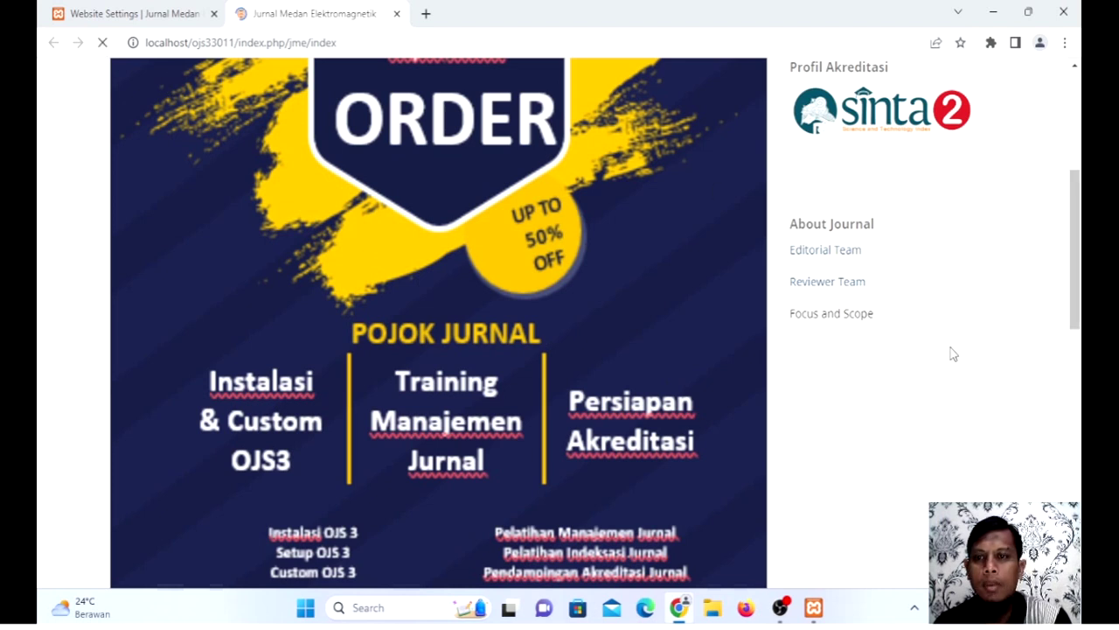
click(136, 15)
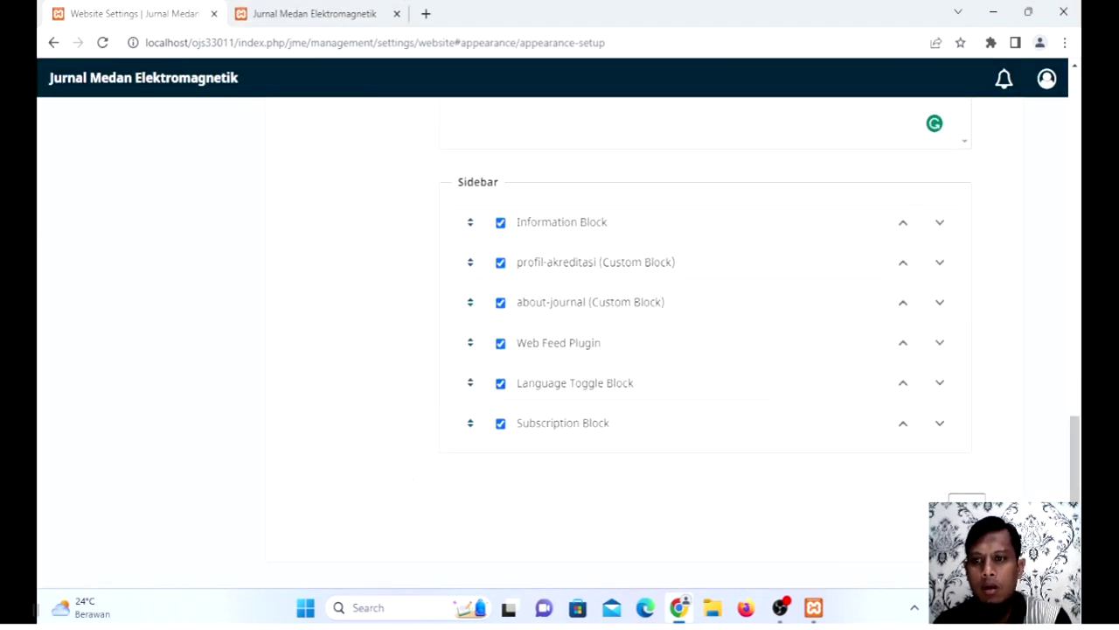
click(327, 15)
click(104, 43)
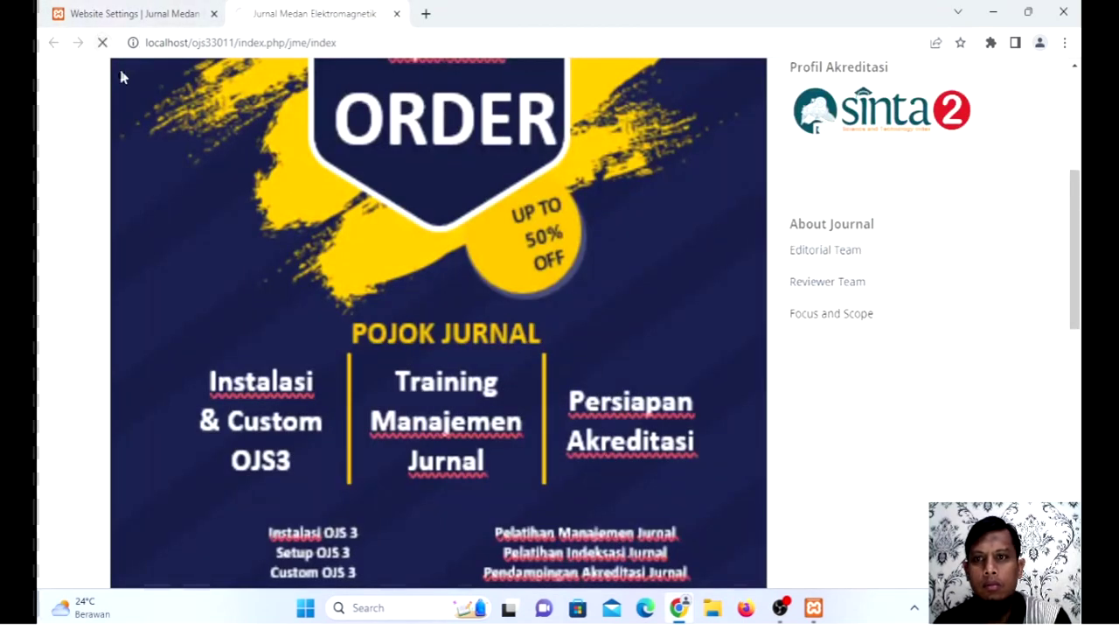
scroll(979, 378, up, 4)
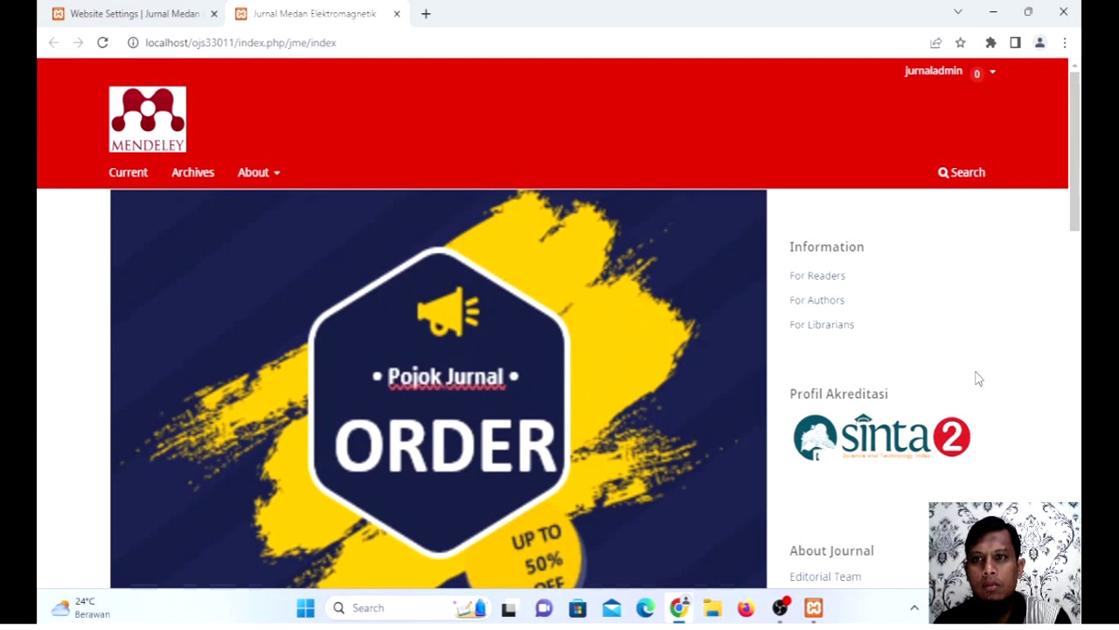
scroll(978, 378, down, 10)
scroll(978, 377, up, 2)
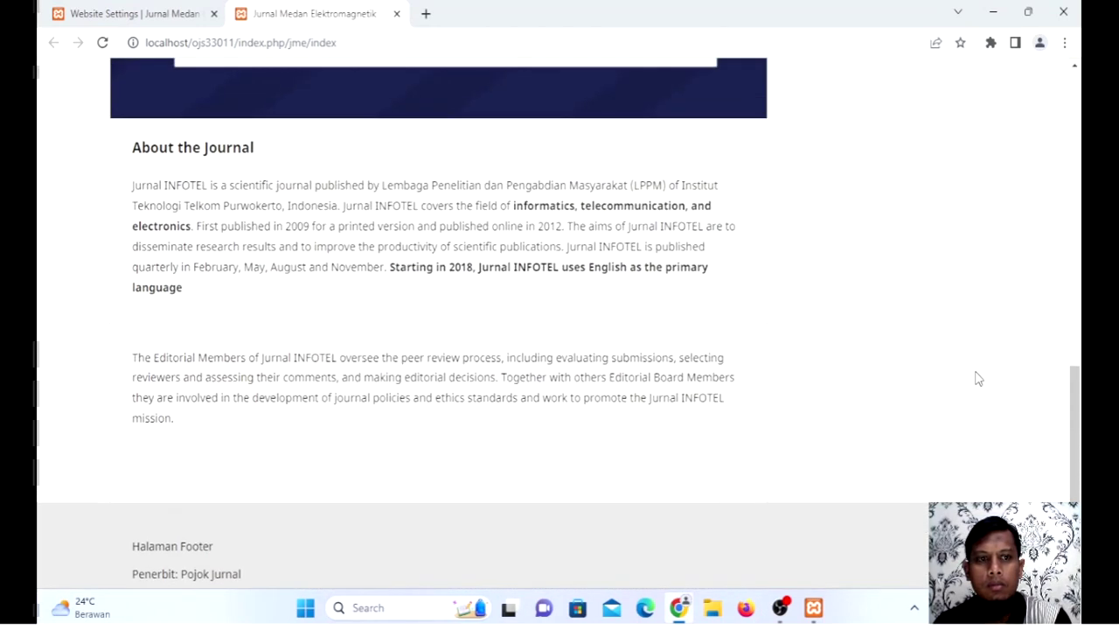
Step: Reload the journal homepage once more and inspect its sidebar down the page for the Web Feed, Language Toggle and Subscription blocks
scroll(979, 378, down, 2)
scroll(978, 377, up, 10)
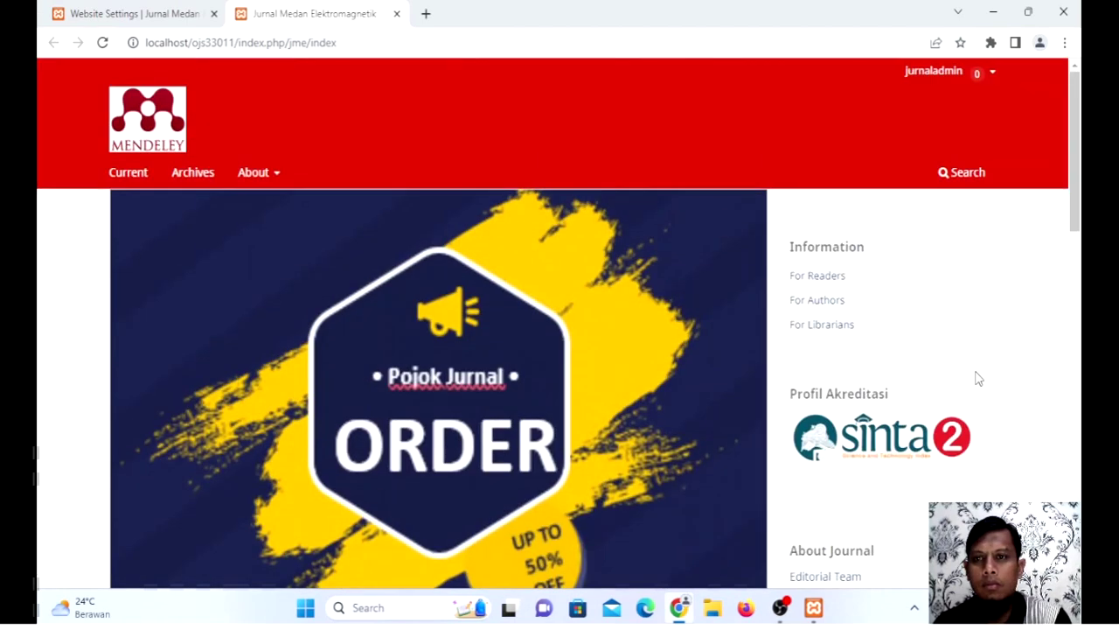
click(99, 43)
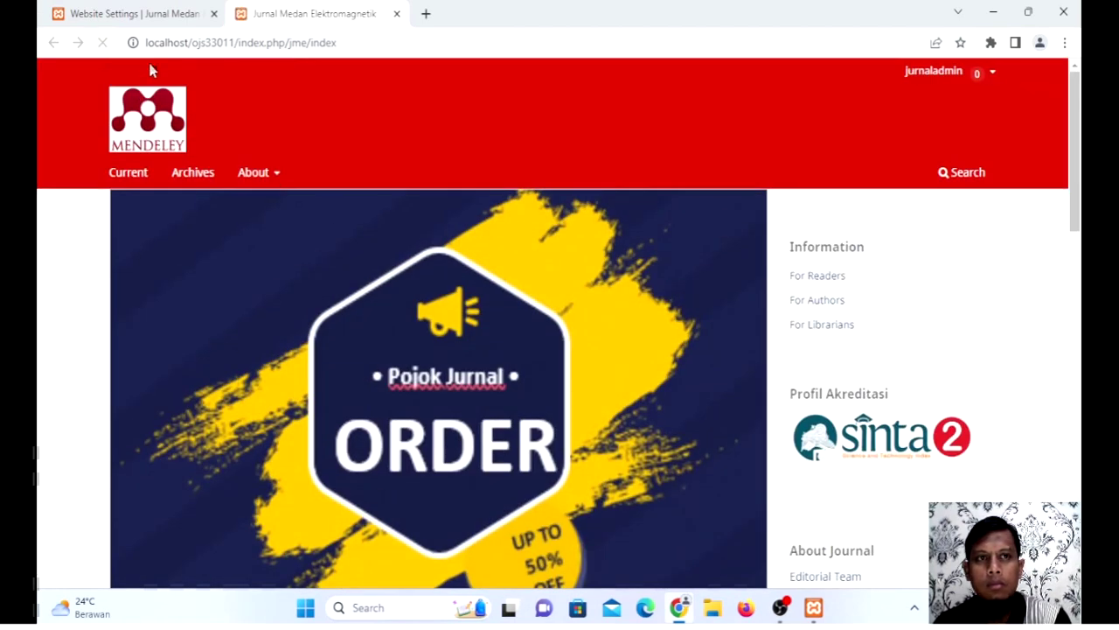
scroll(586, 359, down, 3)
scroll(674, 350, down, 1)
Step: Open the journal homepage's address in Firefox, check its sidebar, content and footer while logged out, and close Firefox
click(743, 611)
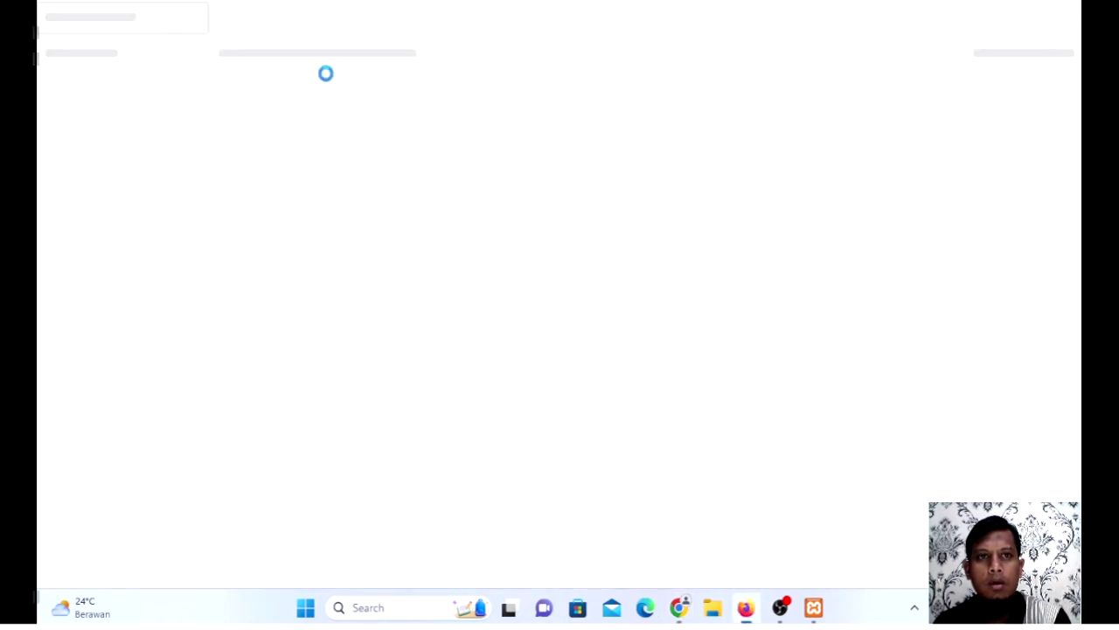
click(678, 607)
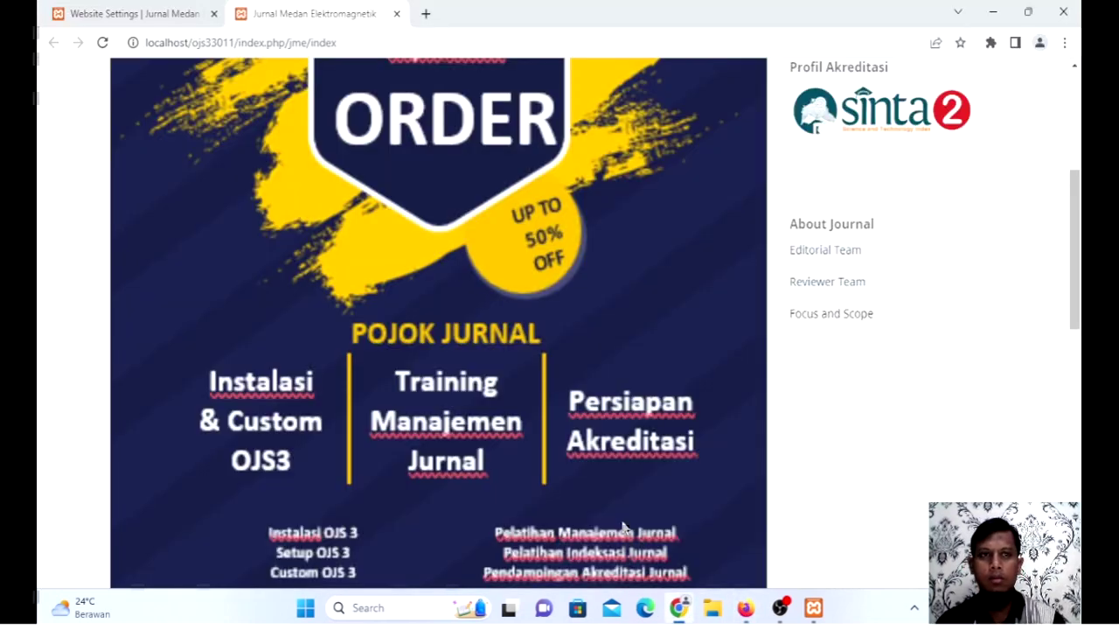
click(349, 45)
key(ctrl+c)
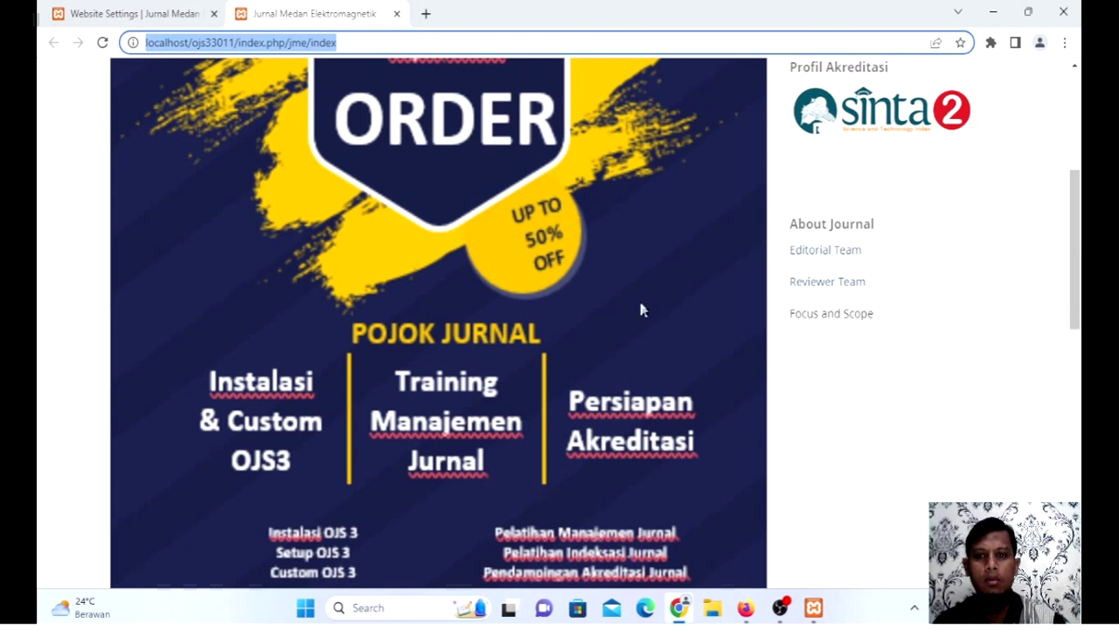
click(746, 606)
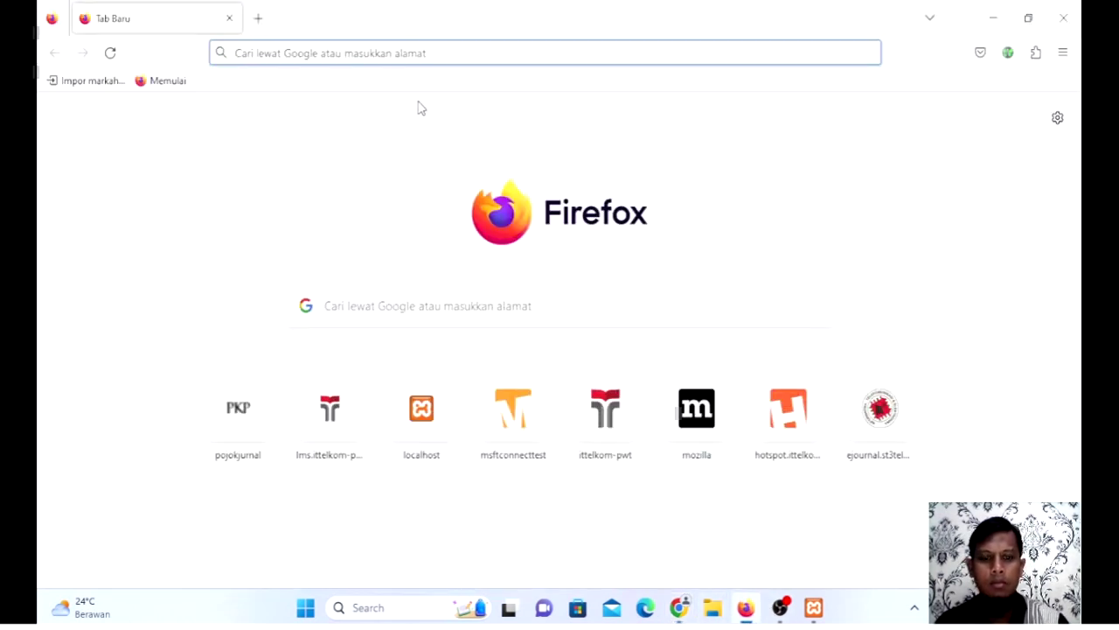
key(ctrl+v)
key(Return)
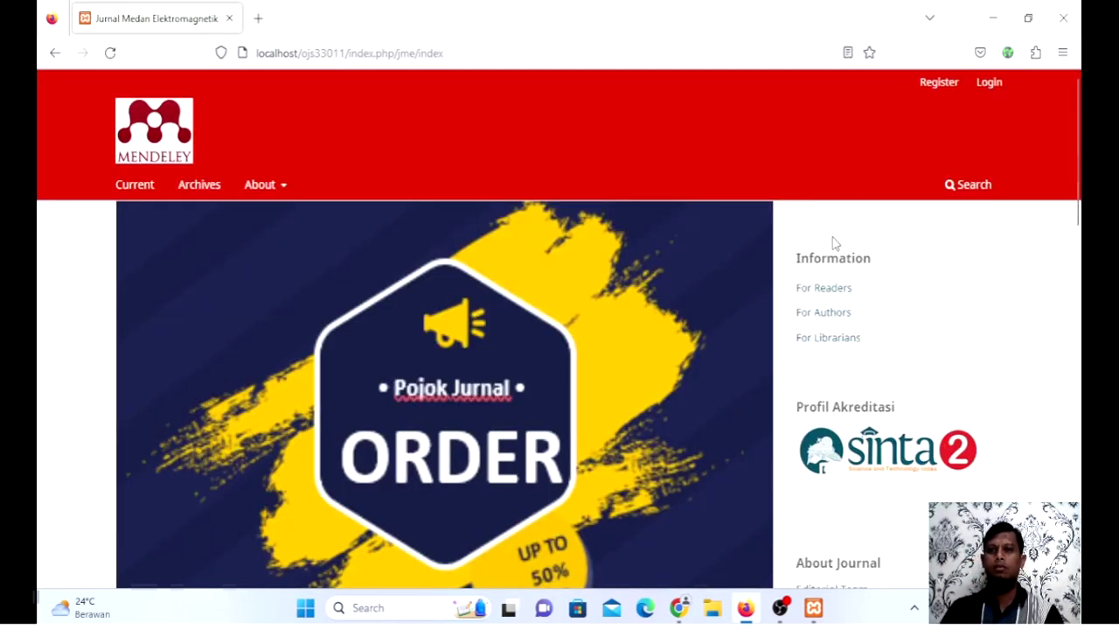
scroll(833, 243, down, 6)
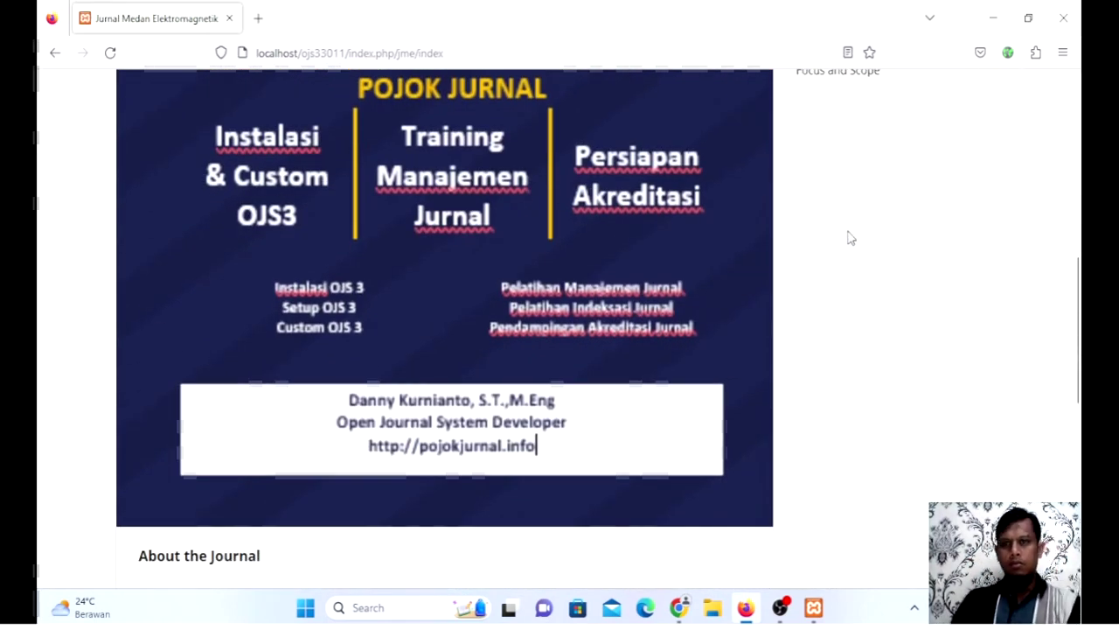
scroll(847, 238, down, 6)
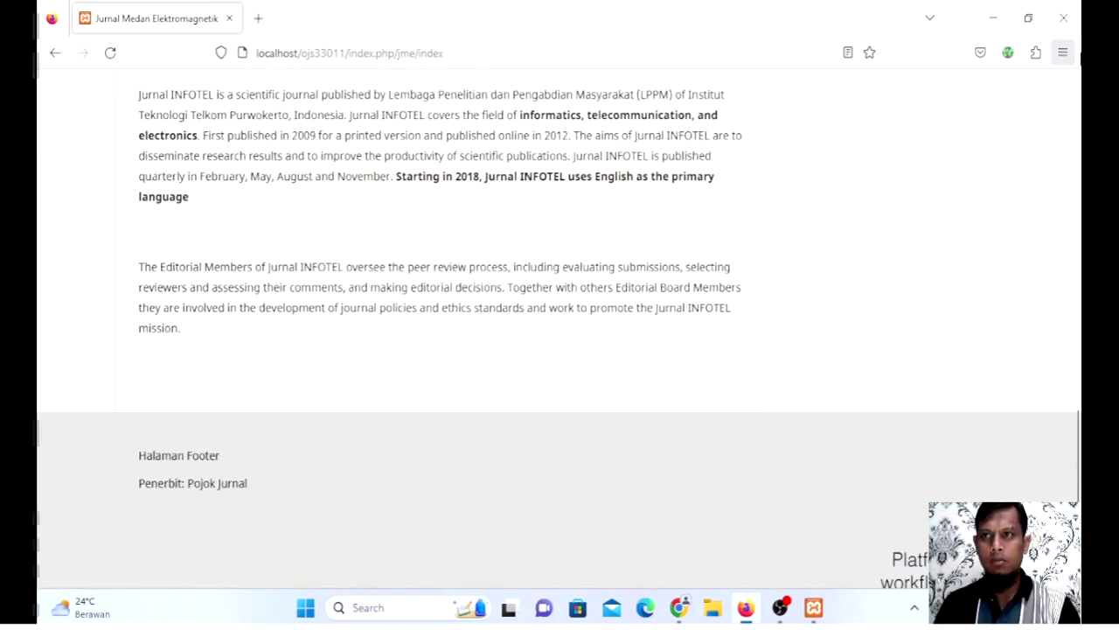
click(1063, 17)
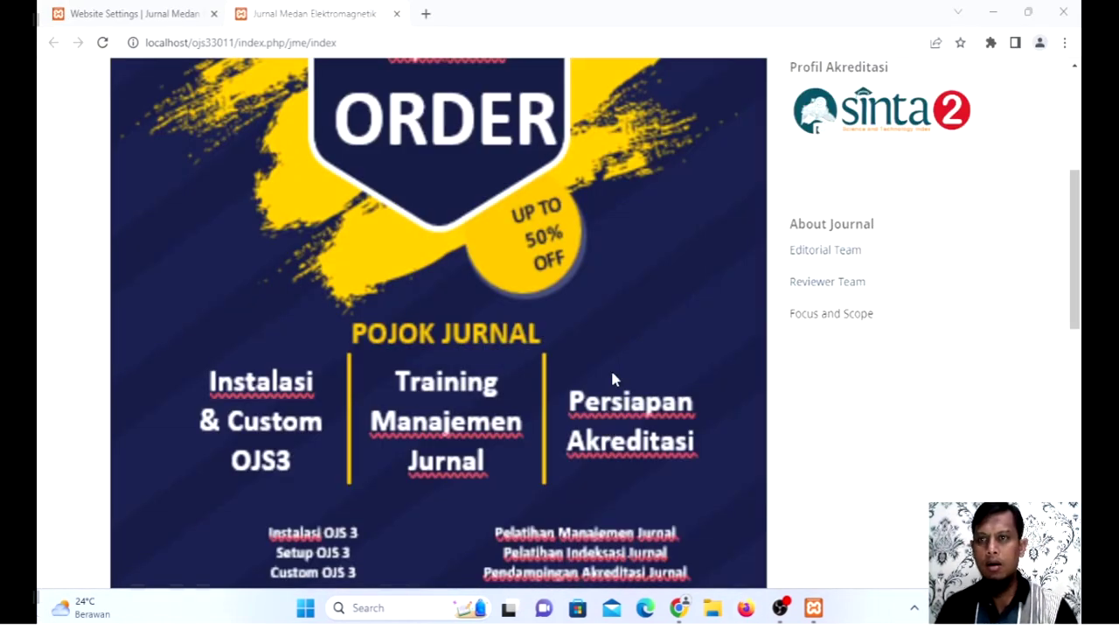
Step: Disable the Web Feed Plugin, Language Toggle Block and Subscription Block in the appearance setup's Sidebar list
scroll(612, 379, up, 3)
click(131, 13)
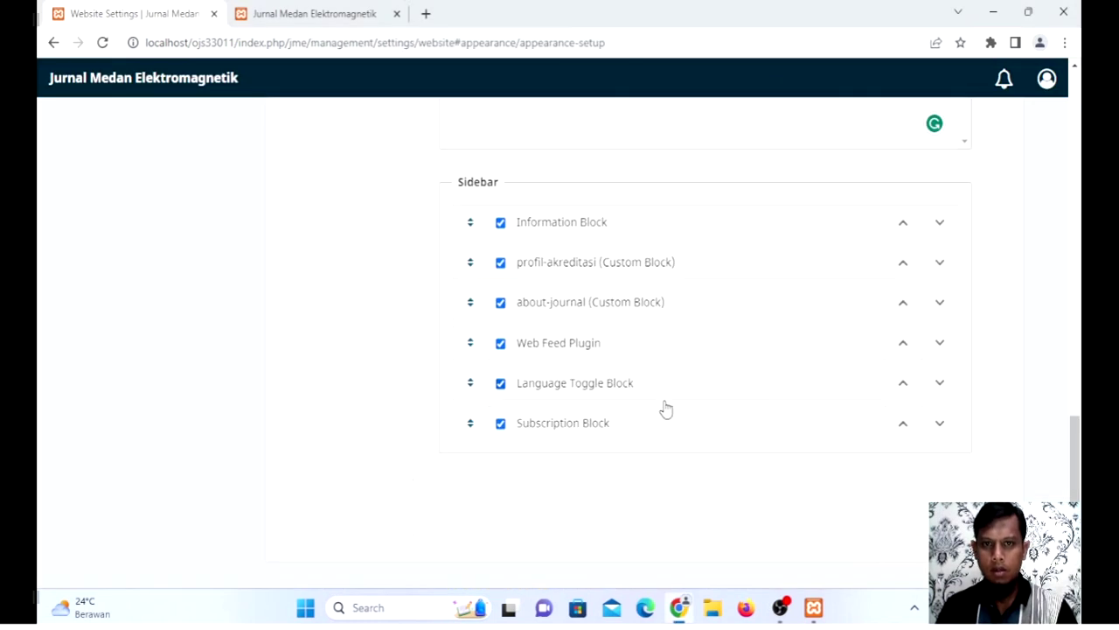
click(500, 343)
click(500, 383)
click(500, 423)
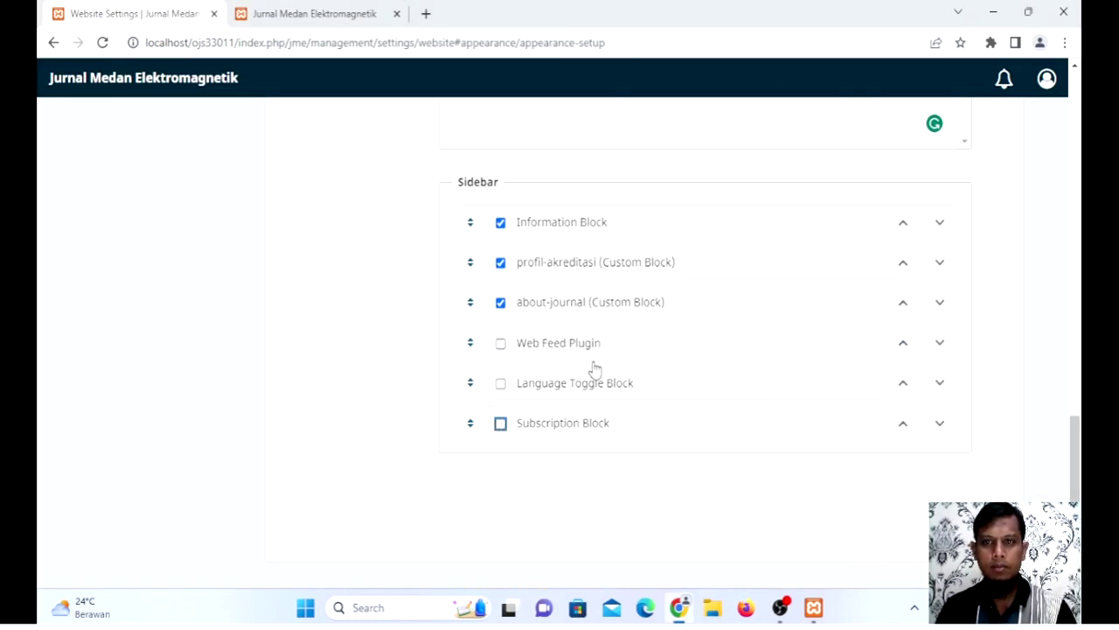
Step: Disable the Information Block in the Sidebar list, save, and reload the journal homepage to check its sidebar
click(500, 223)
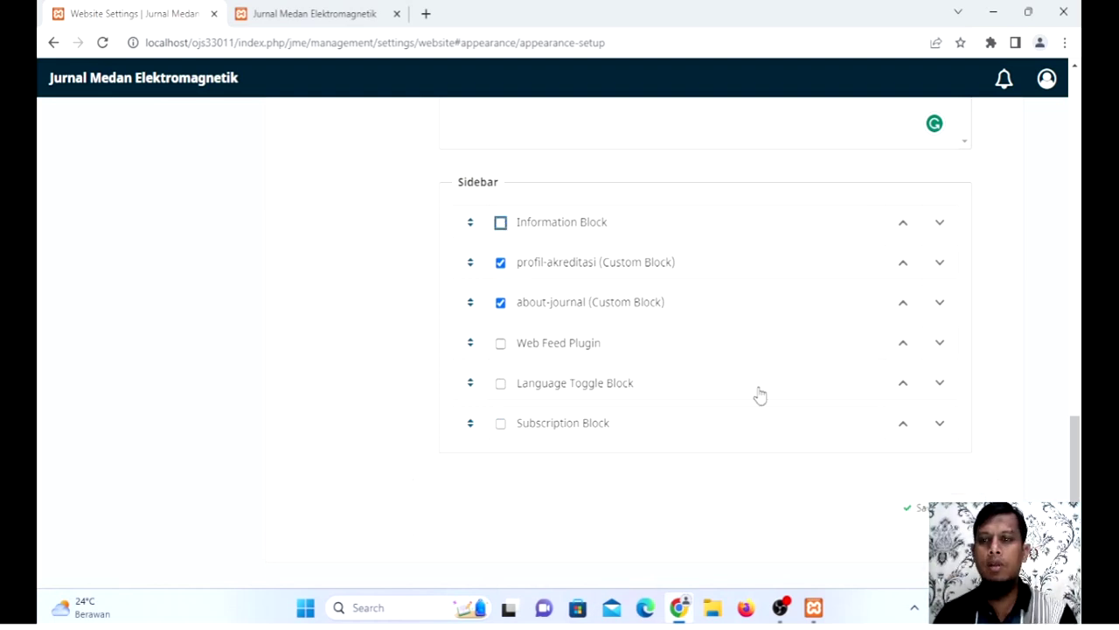
click(325, 13)
click(102, 44)
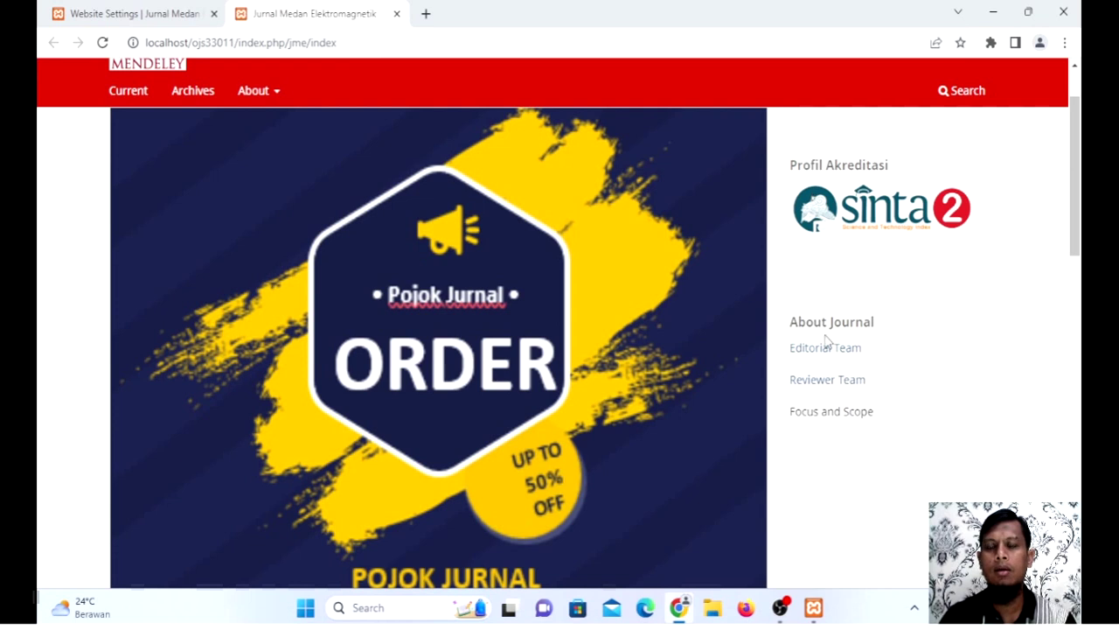
Step: Enable the Information Block again in the Sidebar list, save, and reload the journal homepage to check its sidebar
click(144, 13)
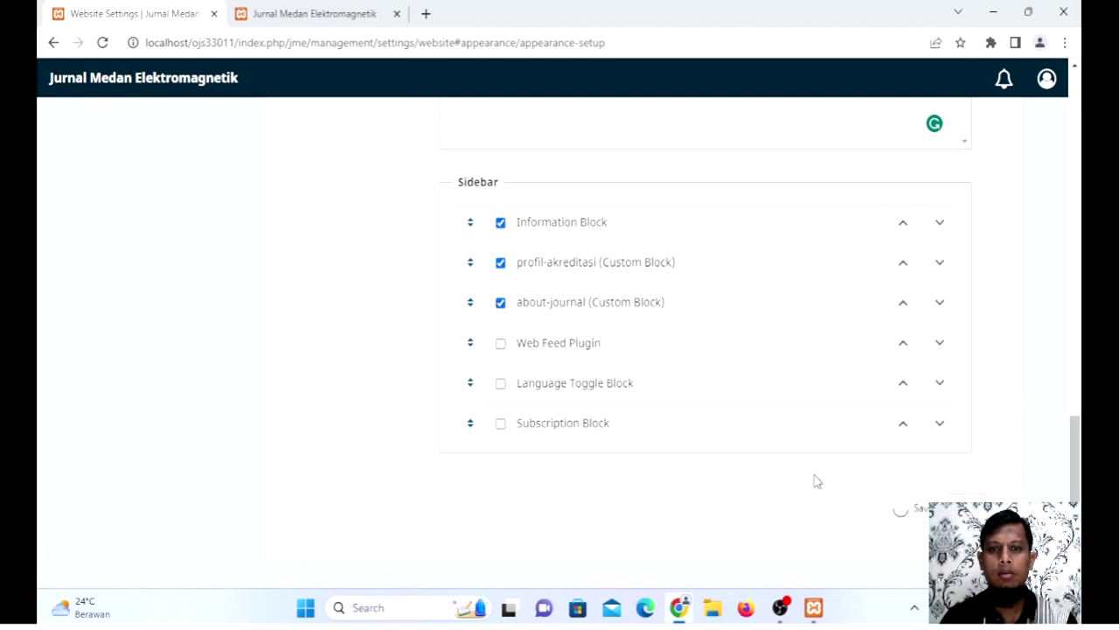
click(315, 13)
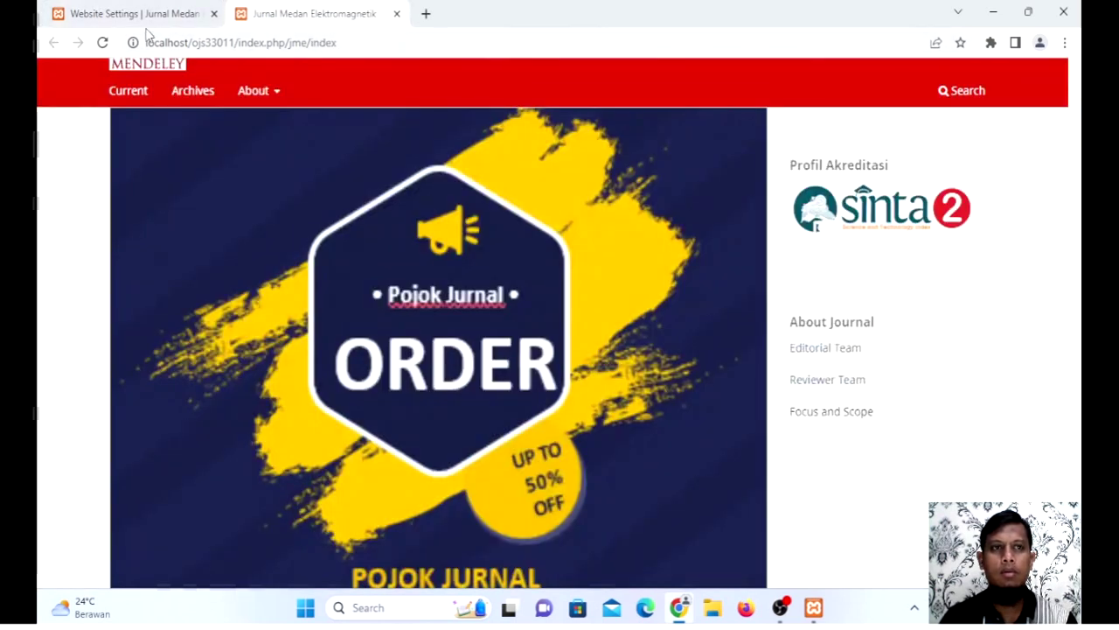
click(102, 42)
scroll(807, 150, down, 1)
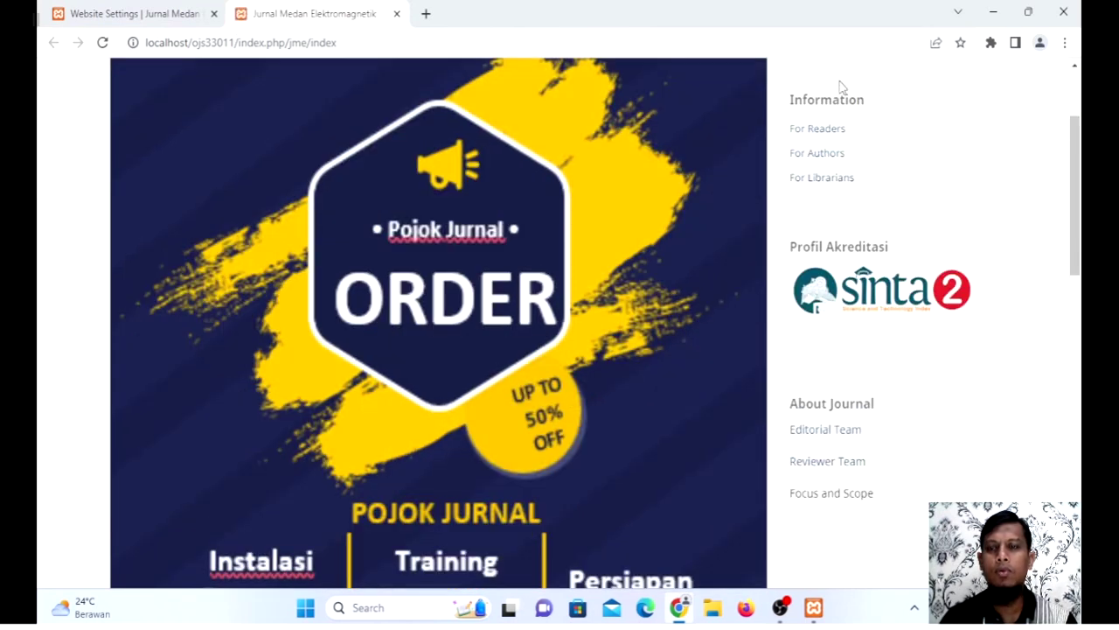
Step: Reorder the Sidebar list so the enabled Information Block sits below profil-akreditasi and about-journal, and save
click(123, 21)
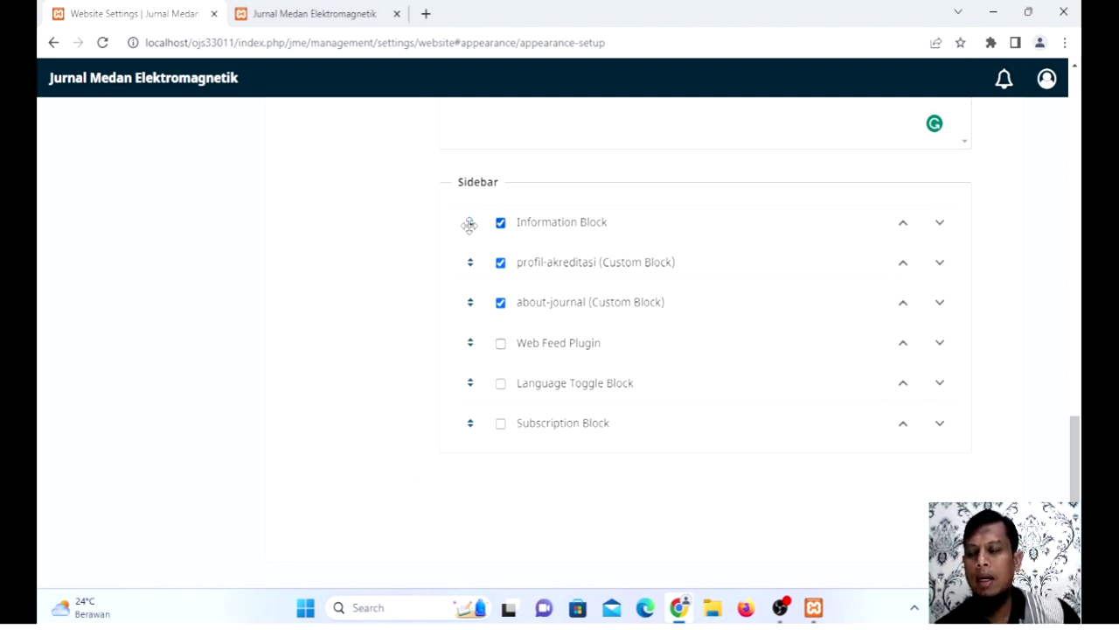
click(500, 222)
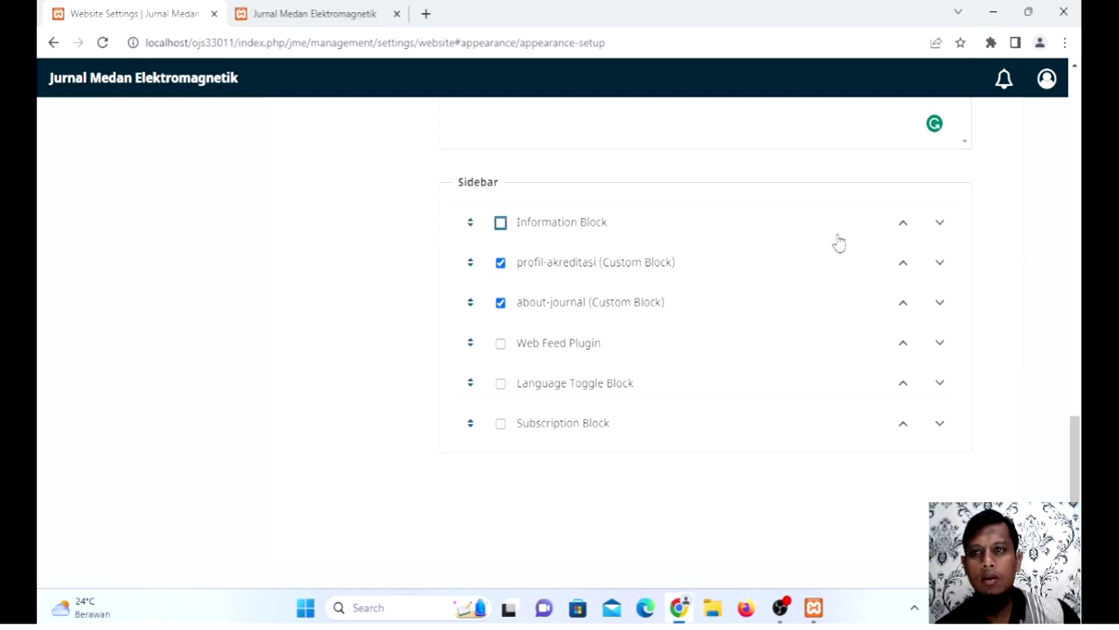
click(940, 224)
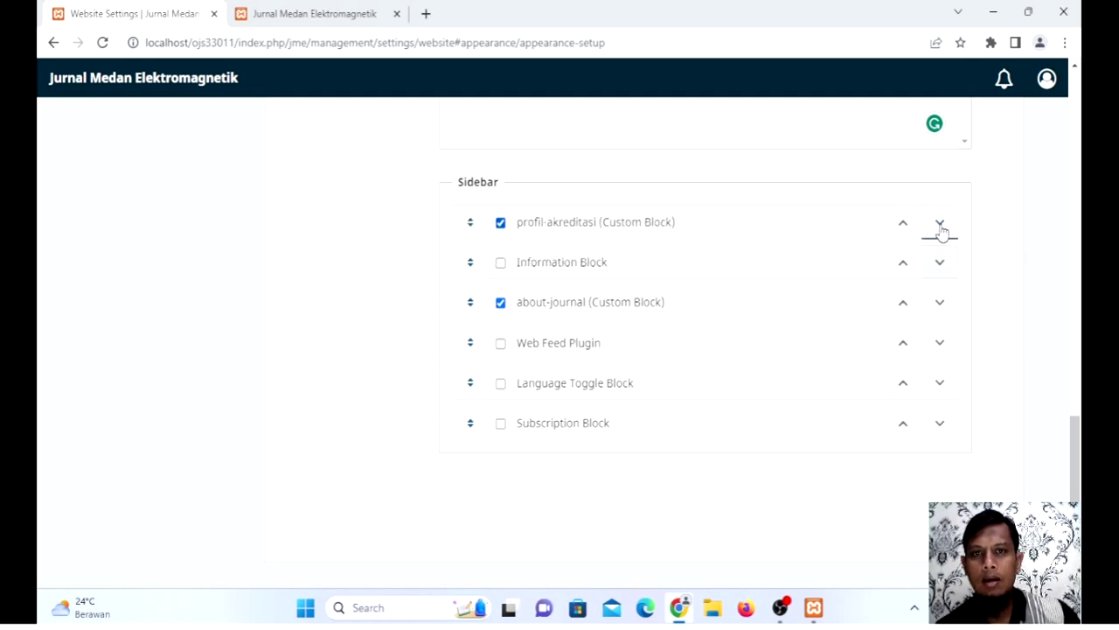
click(500, 263)
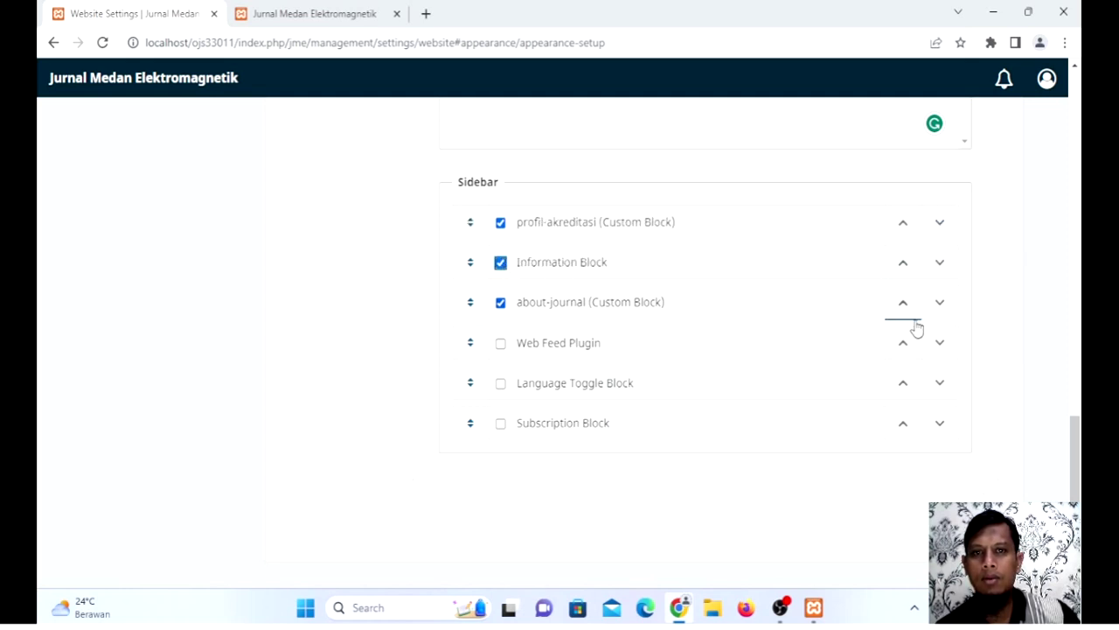
click(941, 266)
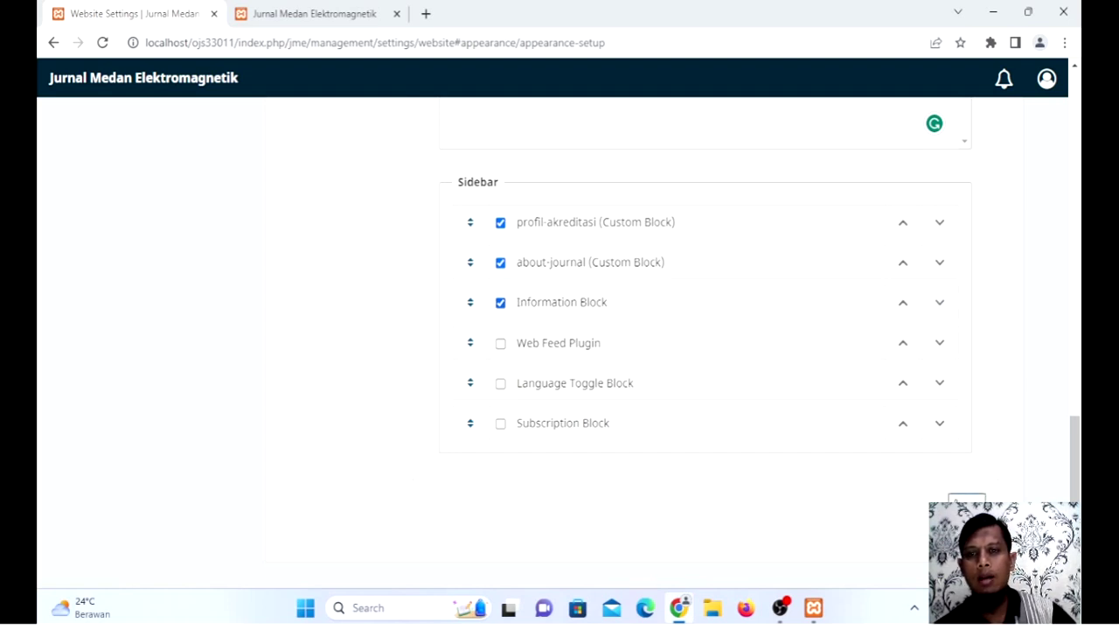
Step: Reload the journal homepage and check the order of the Profil Akreditasi, About Journal and Information sections
click(324, 14)
click(102, 42)
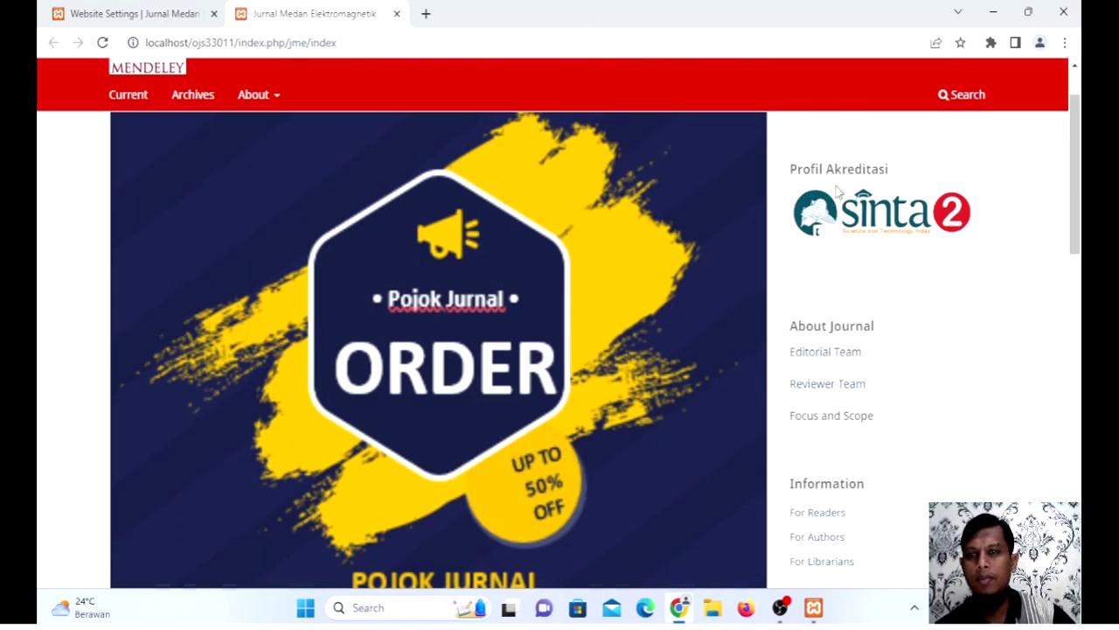
scroll(813, 322, down, 2)
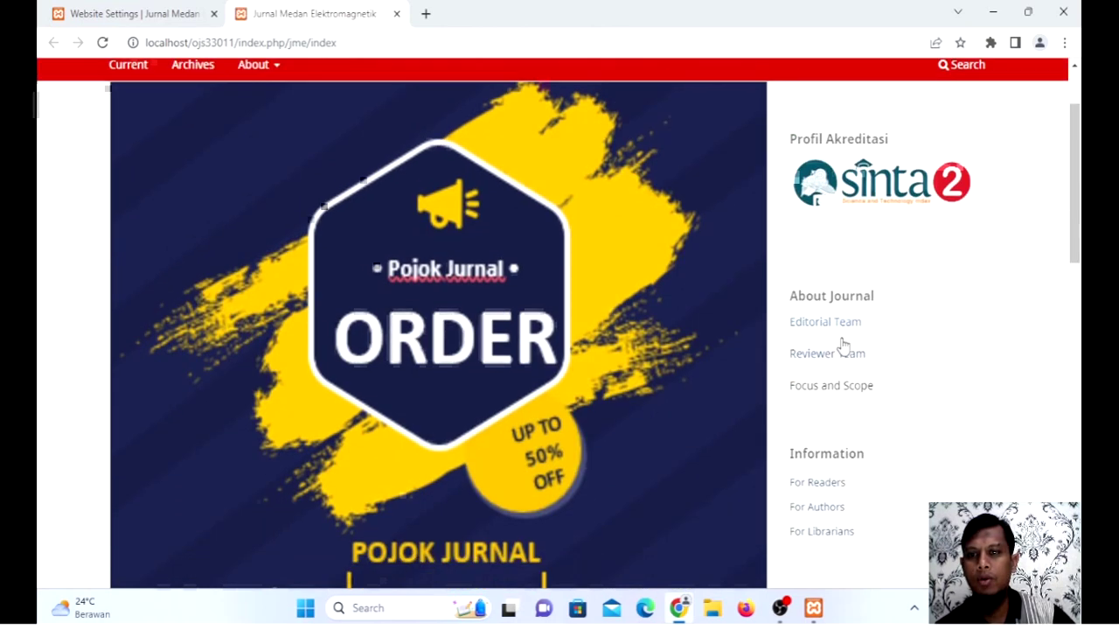
Step: Review the sidebar order, homepage image, journal thumbnail and logo in the appearance setup, and open the Advanced appearance settings
click(158, 20)
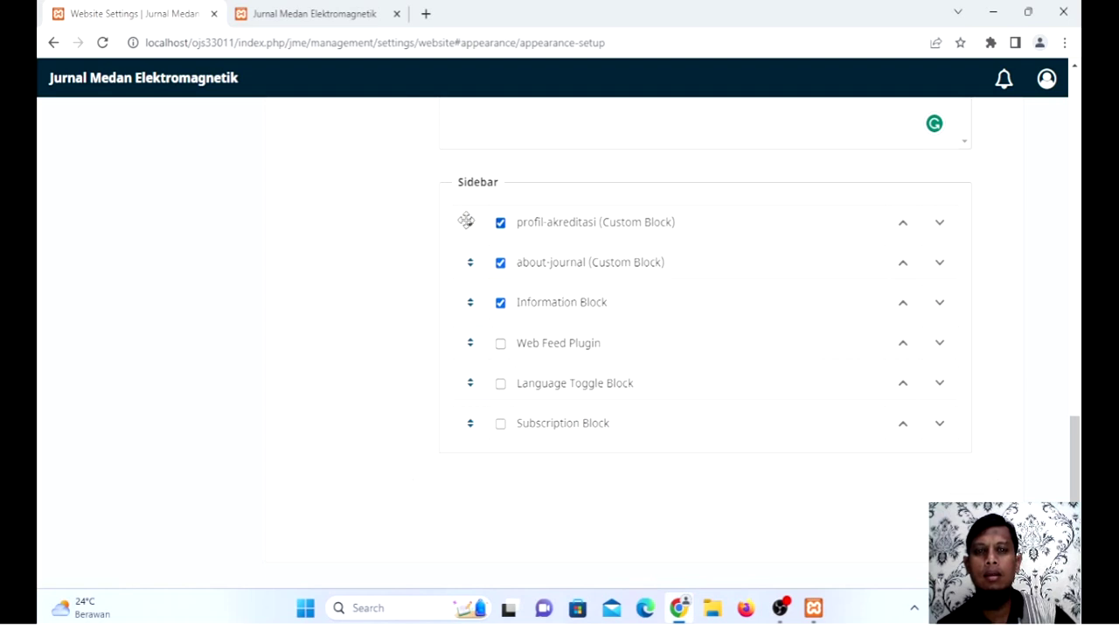
mouse_move(463, 221)
mouse_down()
mouse_move(470, 275)
mouse_move(469, 223)
mouse_up()
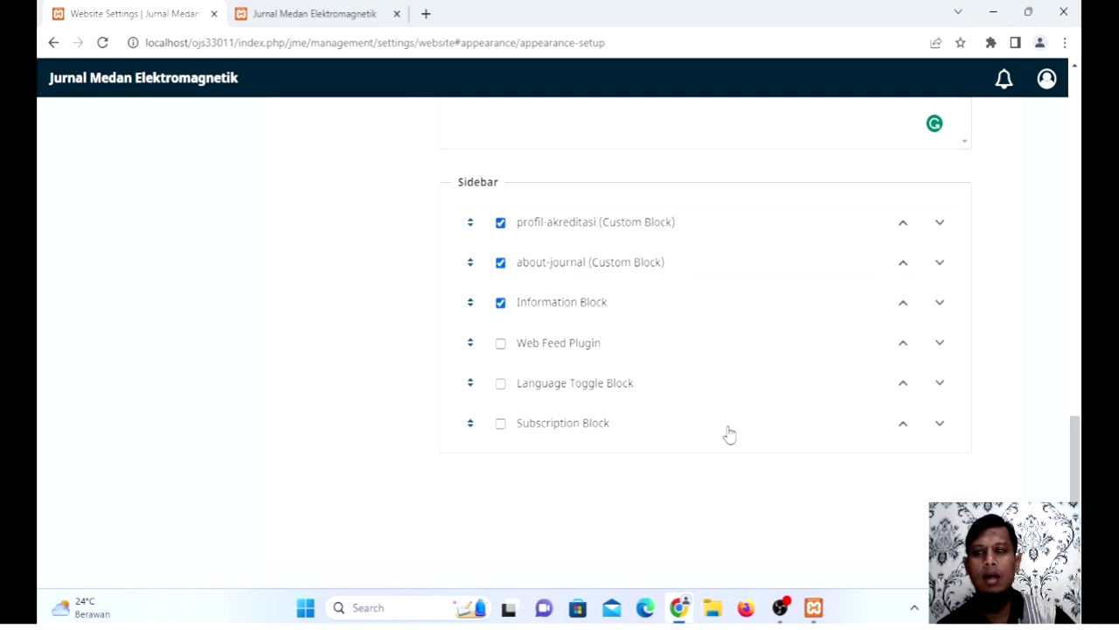
scroll(715, 422, up, 3)
scroll(376, 336, up, 3)
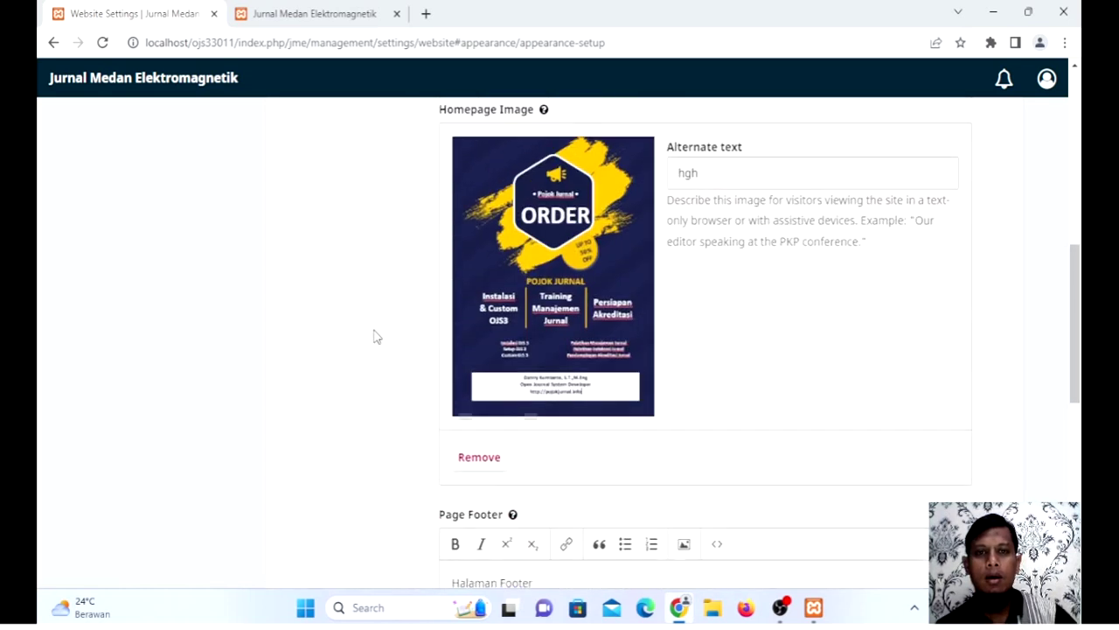
scroll(376, 337, up, 1)
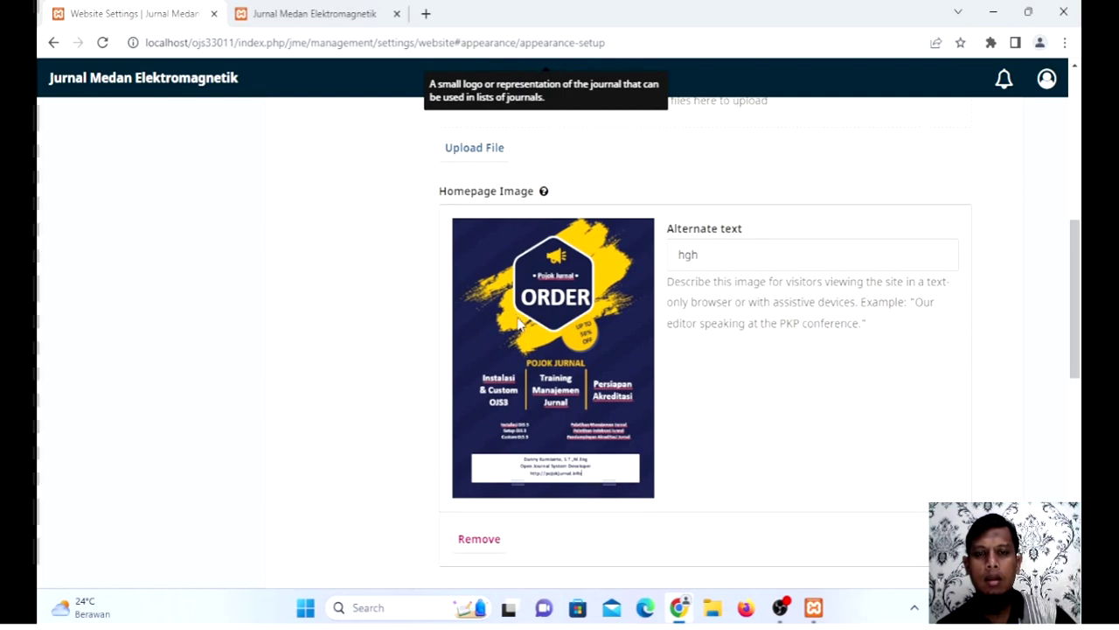
scroll(535, 320, up, 5)
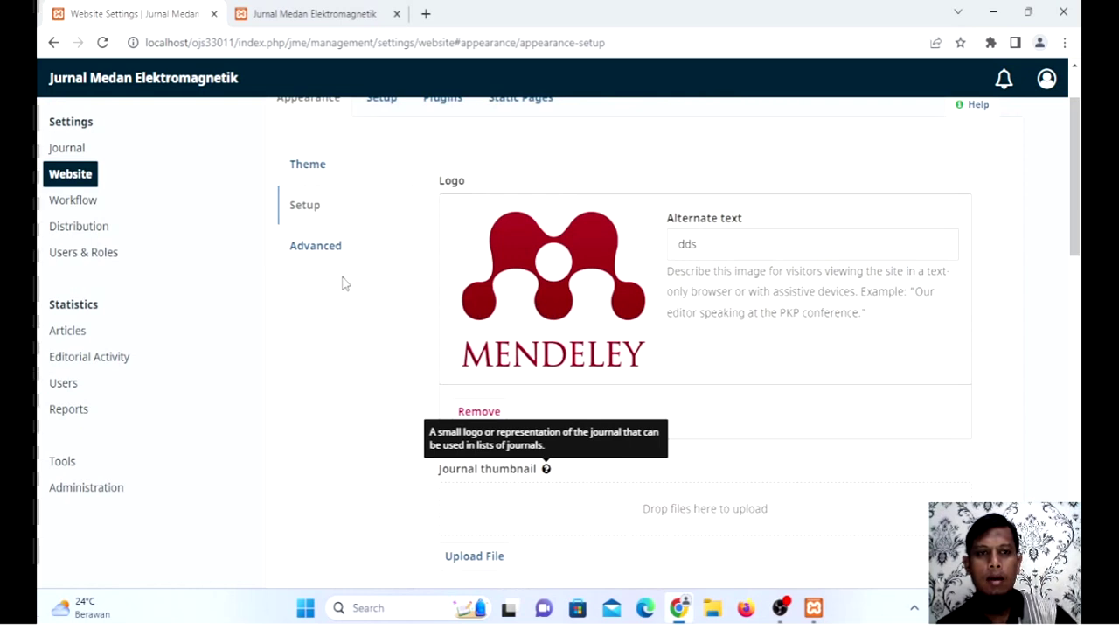
scroll(336, 254, up, 1)
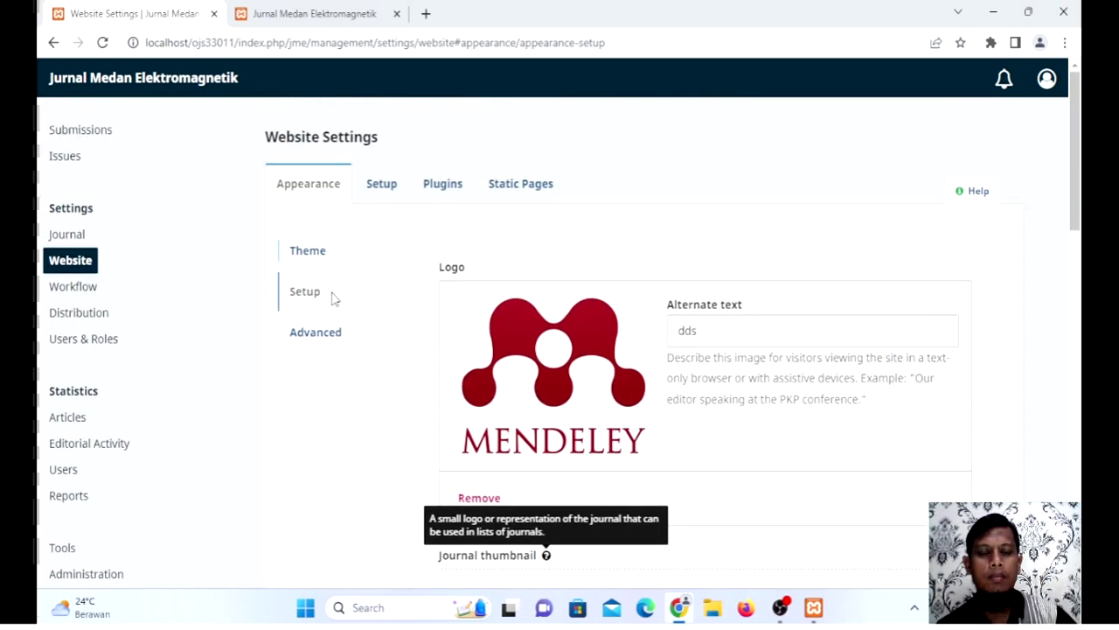
click(336, 340)
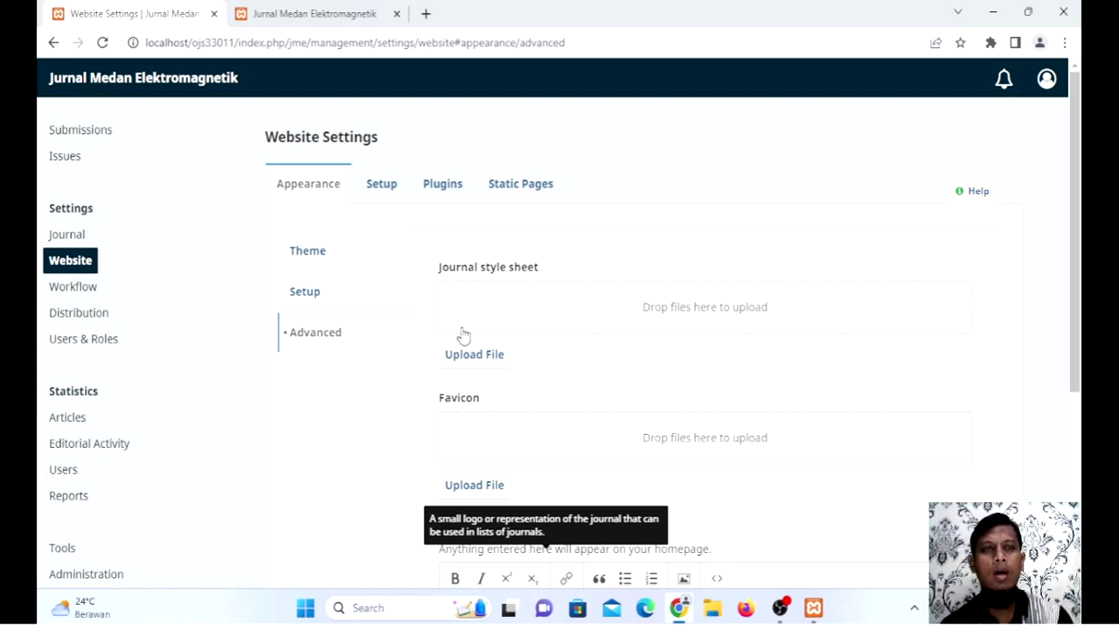
Step: Look over the whole journal homepage, from its header, logo and sidebar to the About the Journal text and footer
click(290, 13)
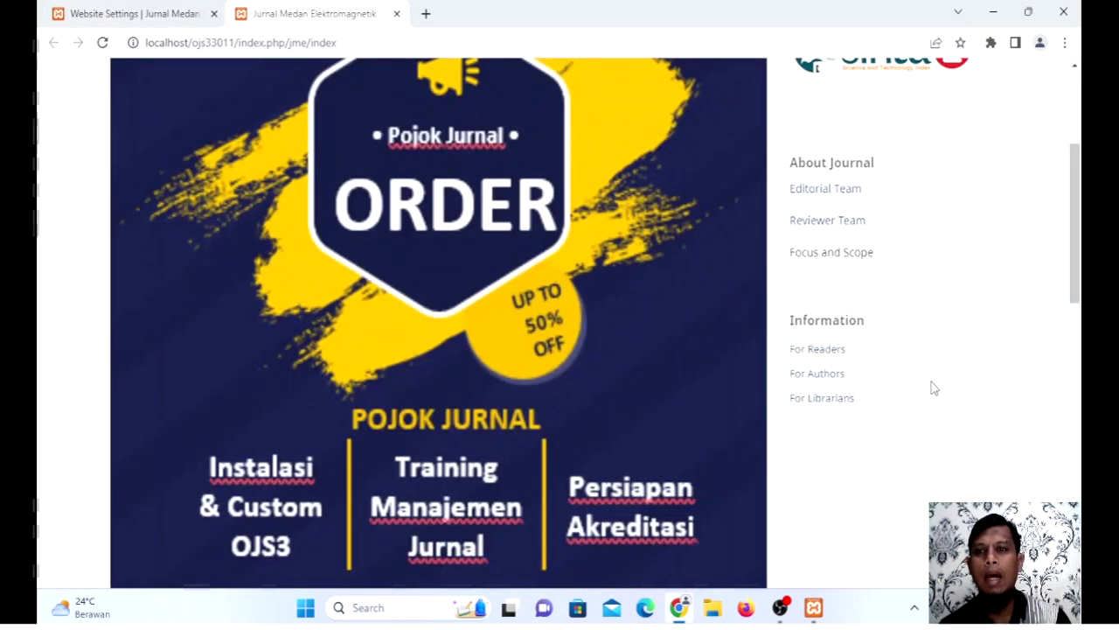
scroll(932, 388, up, 3)
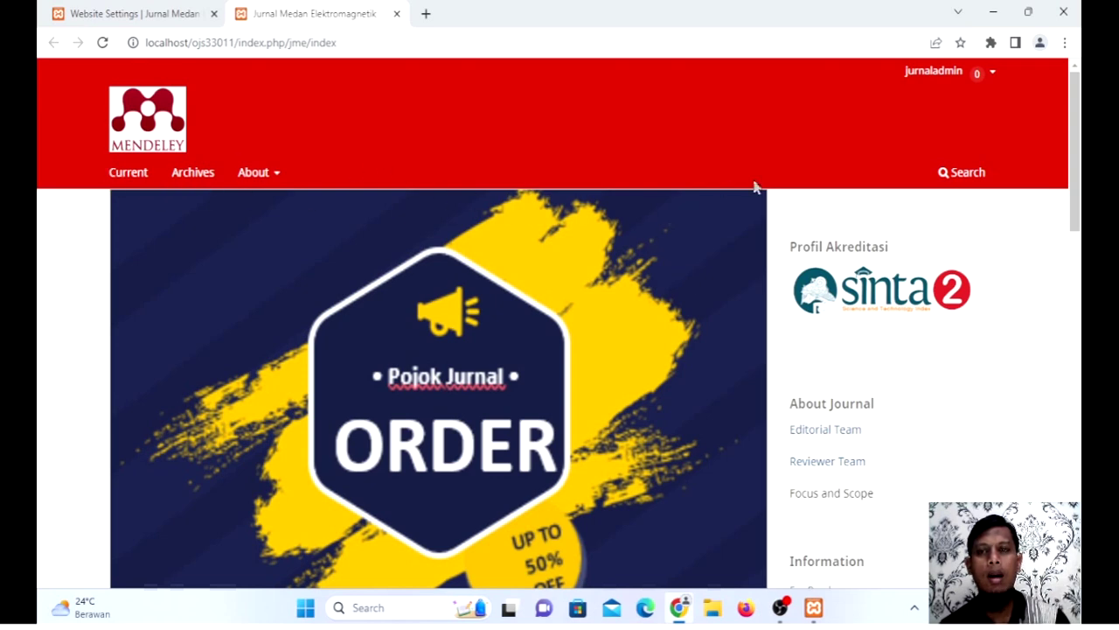
scroll(827, 324, down, 8)
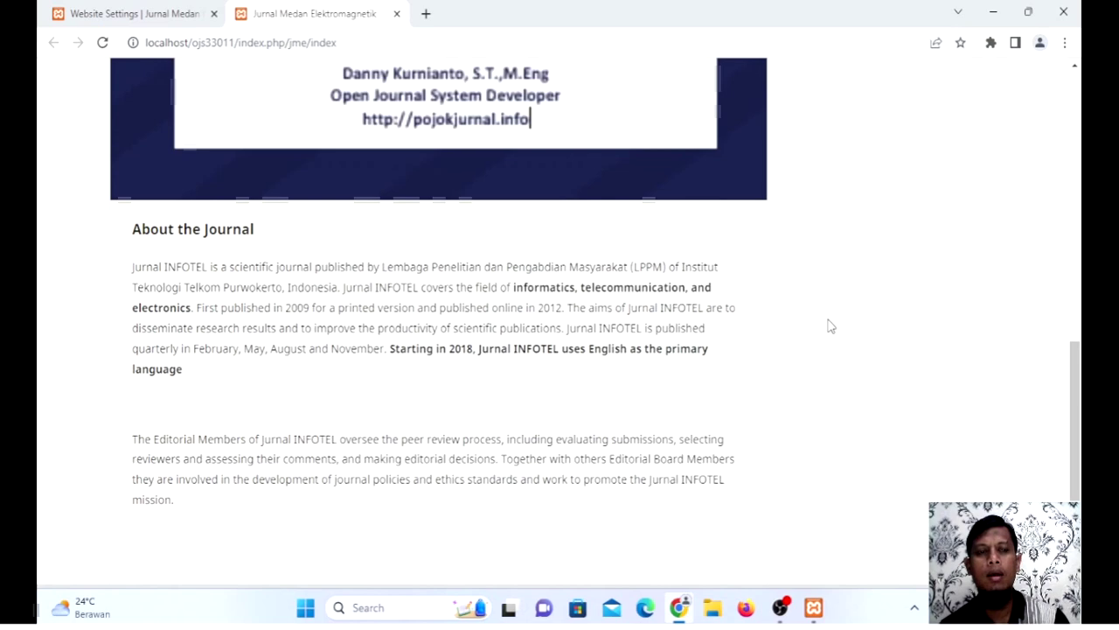
scroll(831, 326, down, 3)
scroll(830, 326, up, 7)
scroll(830, 326, up, 3)
scroll(286, 153, up, 2)
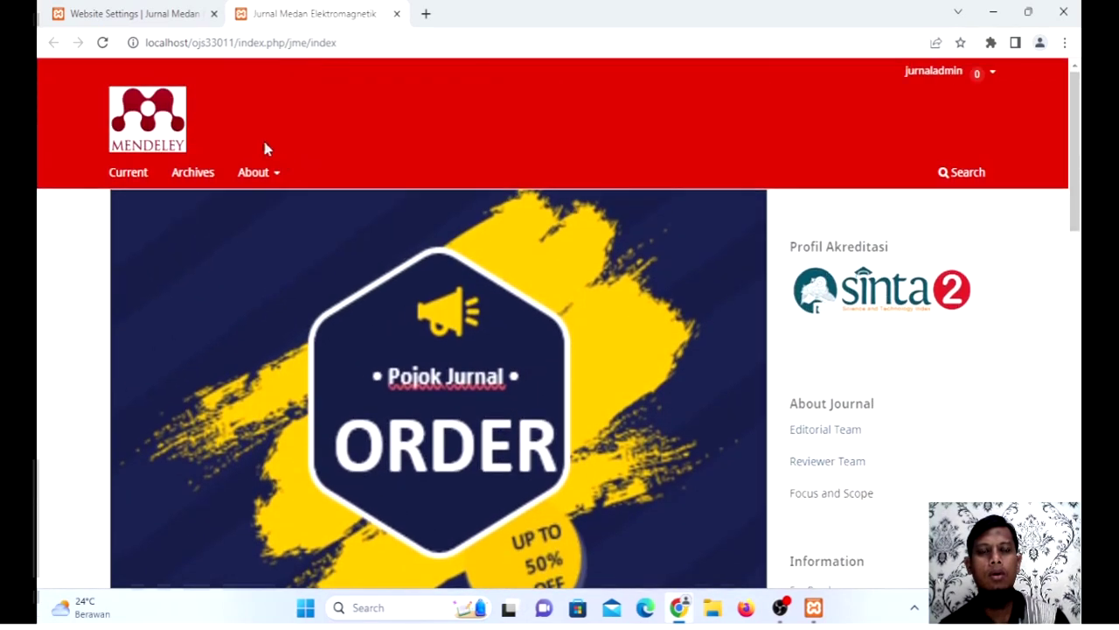
Step: Return to the Advanced appearance settings and browse the Desain folder for a journal style sheet, leaving without choosing a file
click(140, 14)
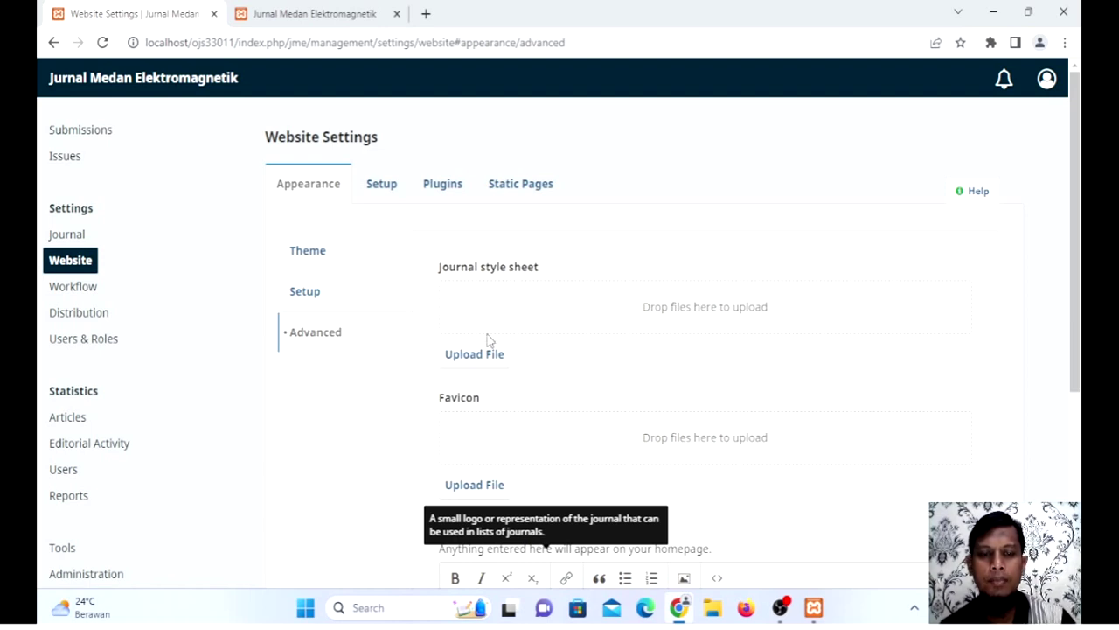
scroll(487, 341, down, 1)
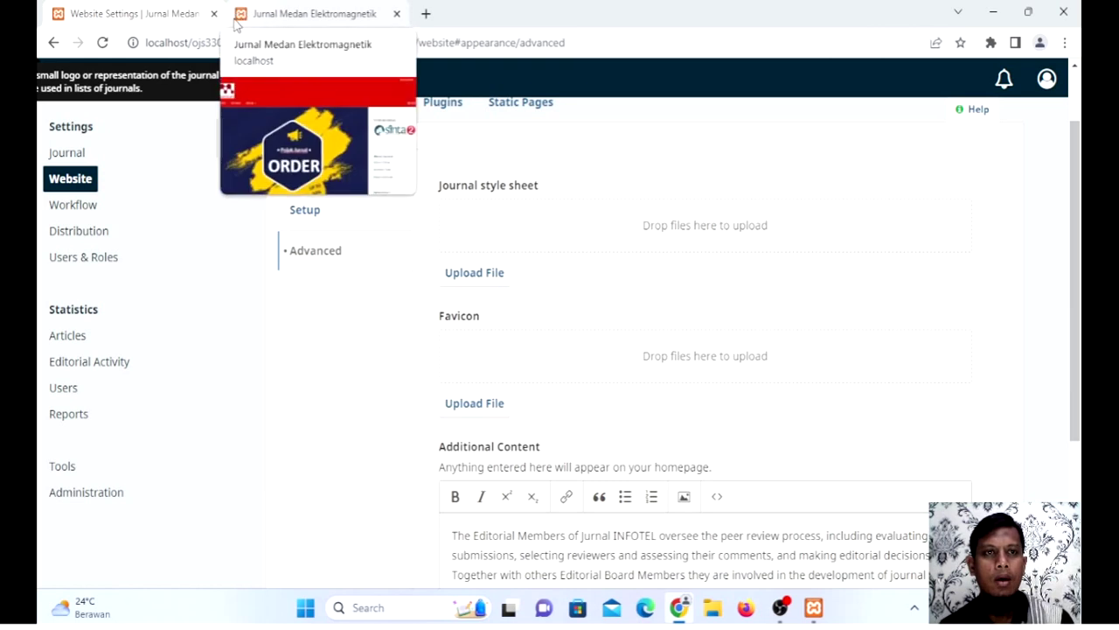
mouse_move(248, 17)
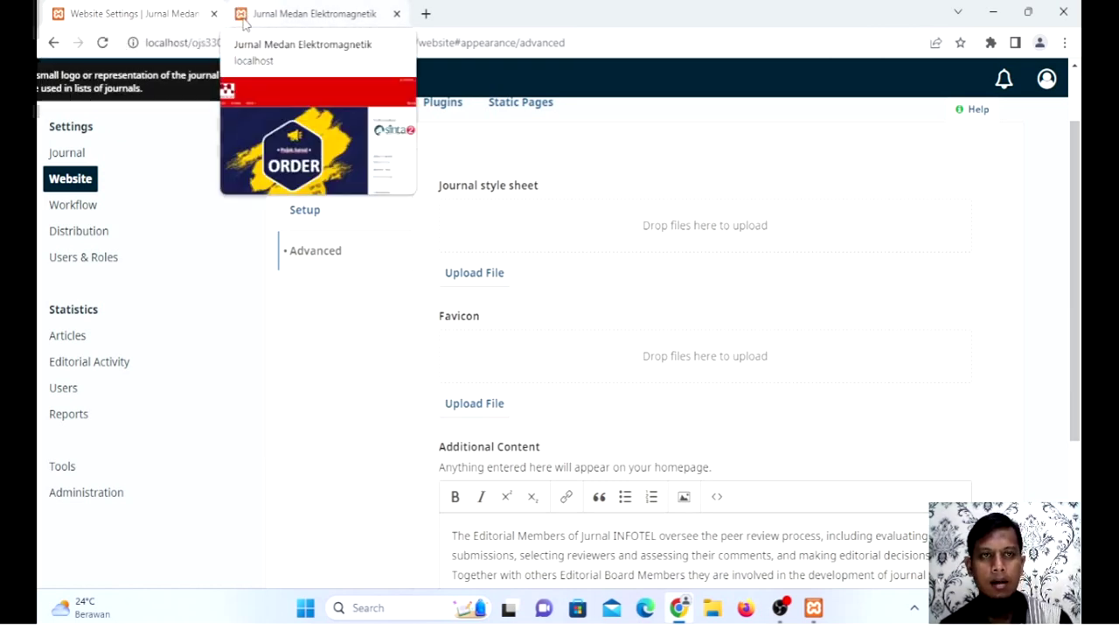
click(482, 278)
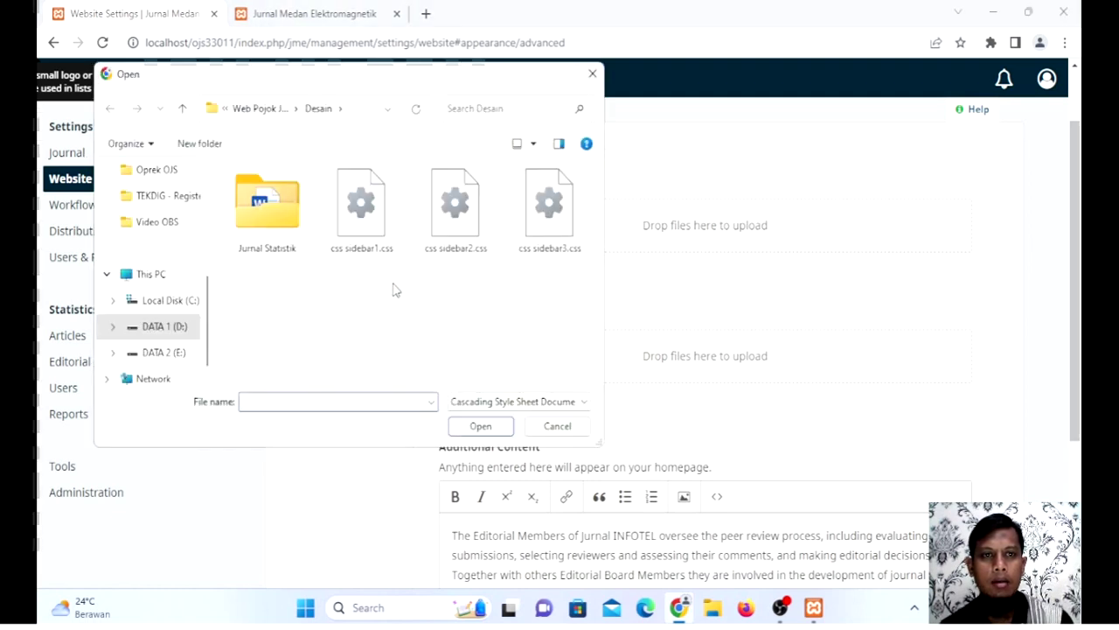
click(185, 109)
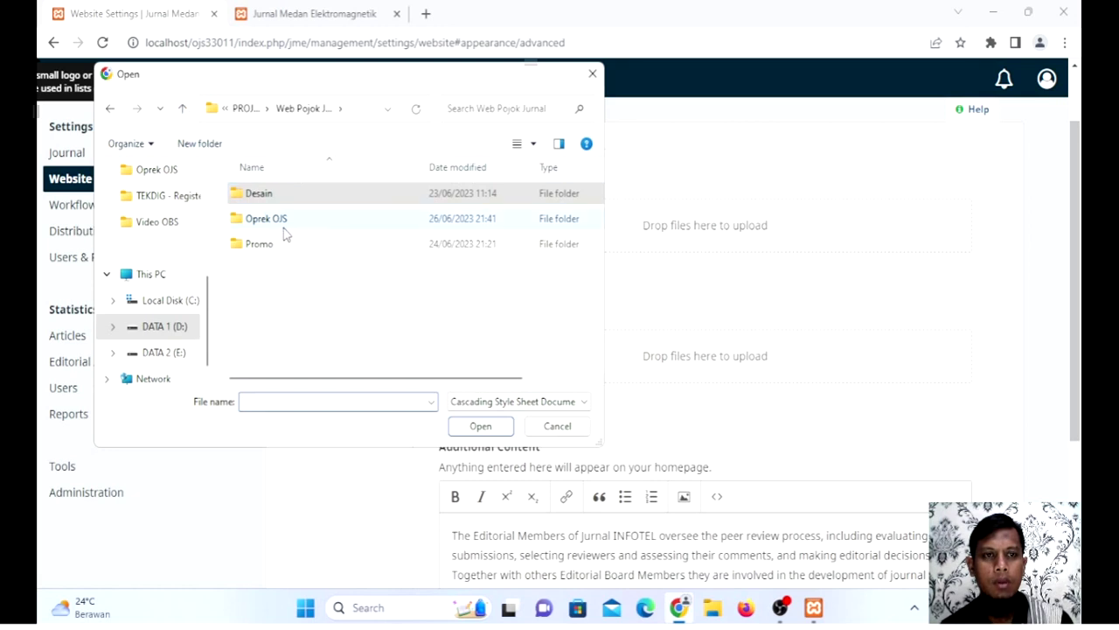
double_click(259, 199)
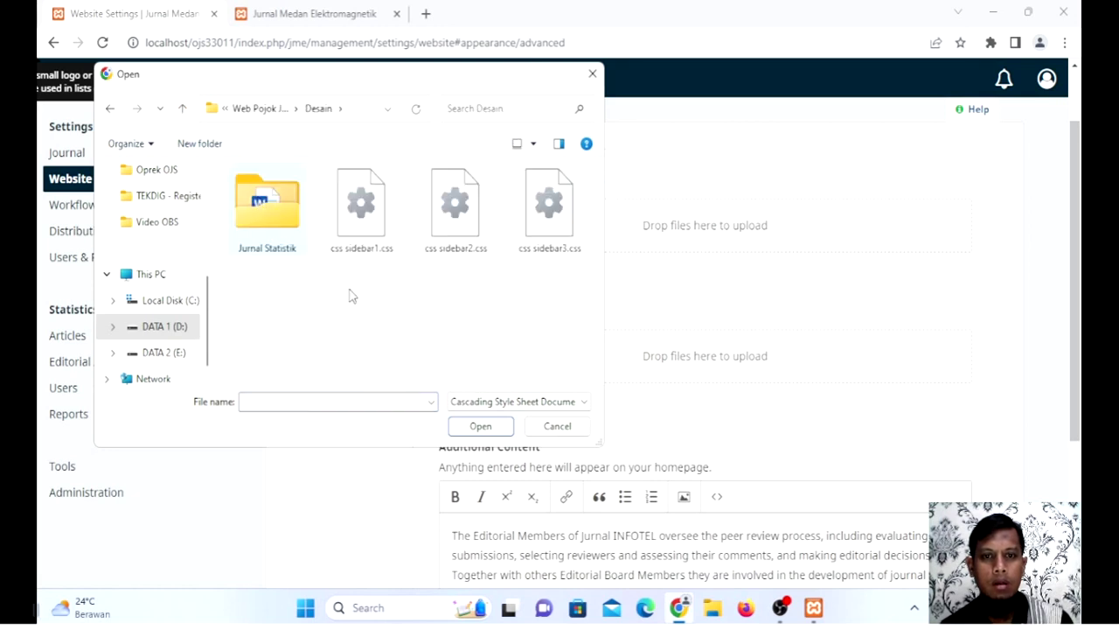
click(557, 425)
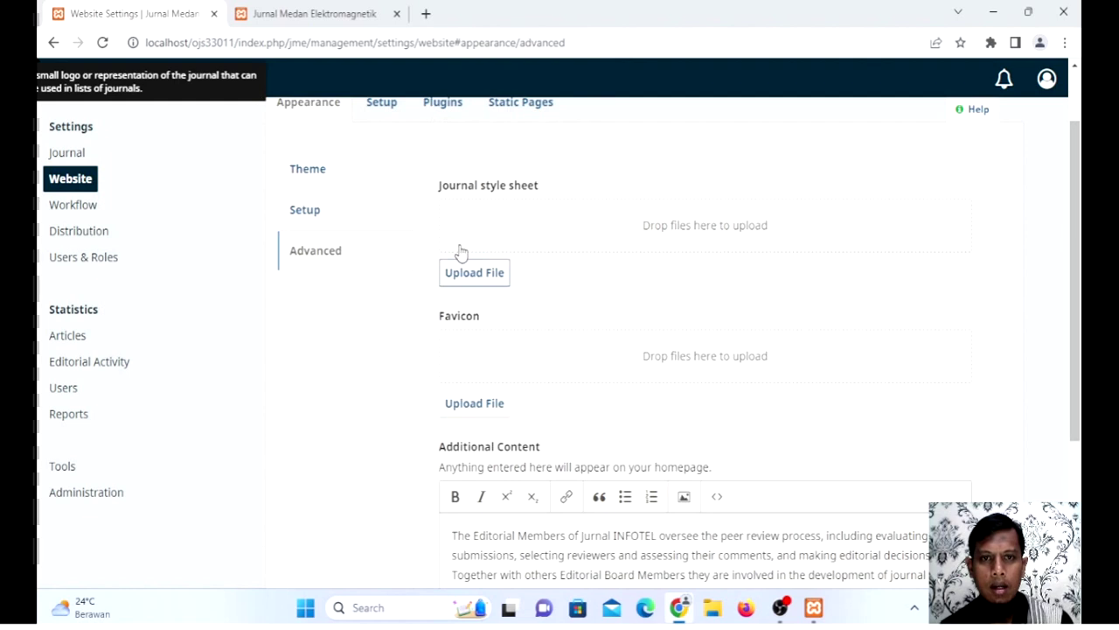
Step: Upload mendeley.png from the Desain folder as the journal's favicon
click(476, 414)
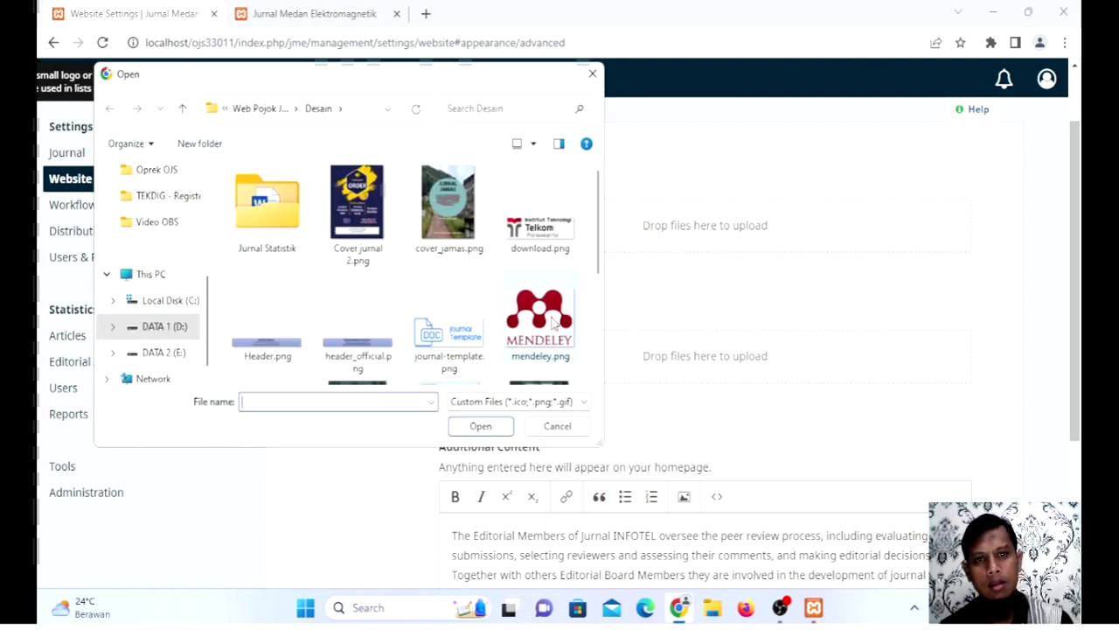
scroll(442, 301, down, 1)
scroll(430, 299, down, 2)
scroll(430, 299, up, 1)
click(535, 200)
click(480, 426)
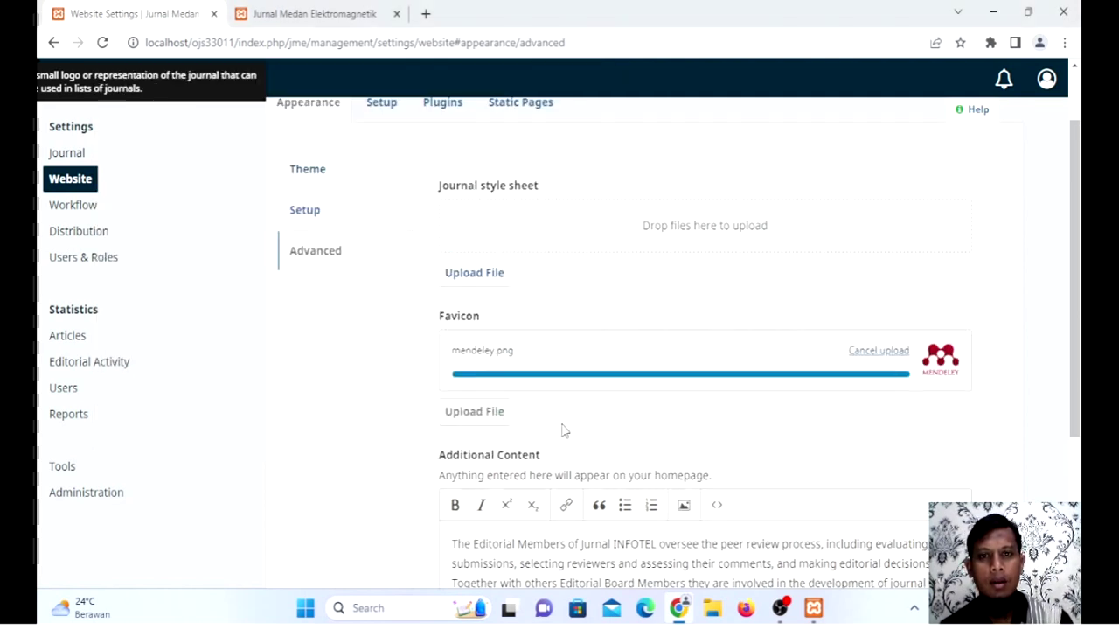
Step: Give the favicon the alternate text "dfdf" and save the Advanced appearance settings
text(dfdf)
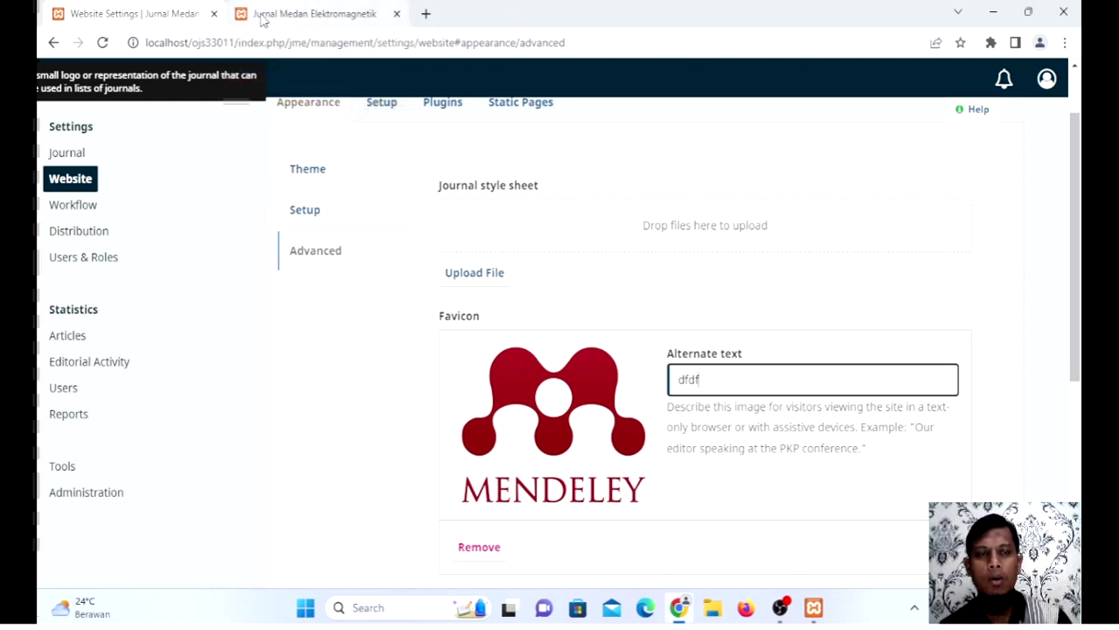
mouse_move(243, 19)
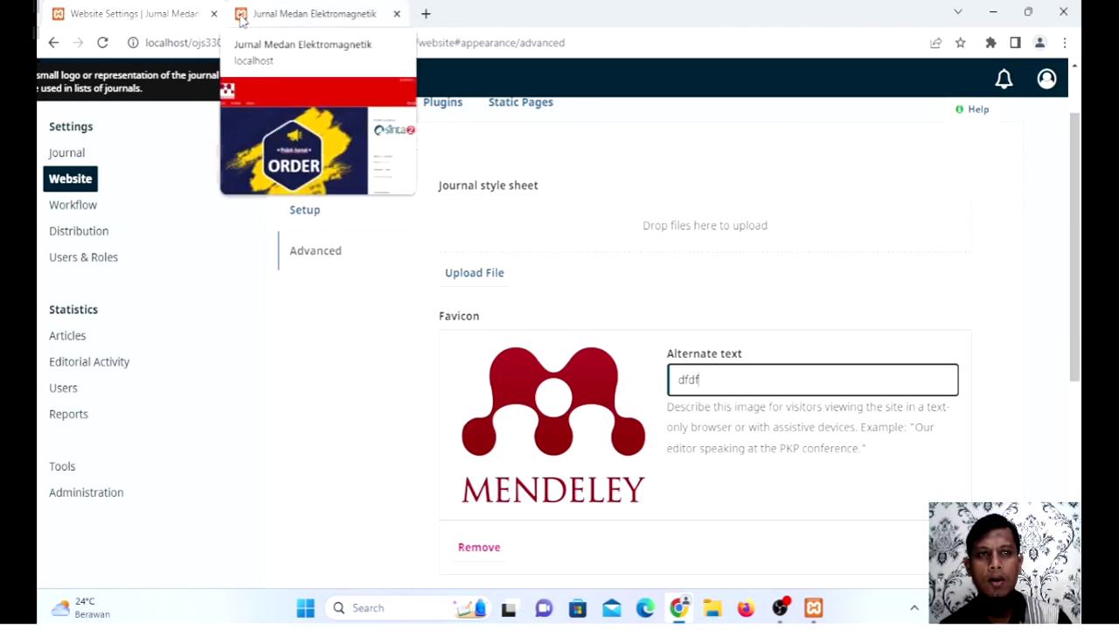
scroll(572, 329, down, 4)
click(946, 502)
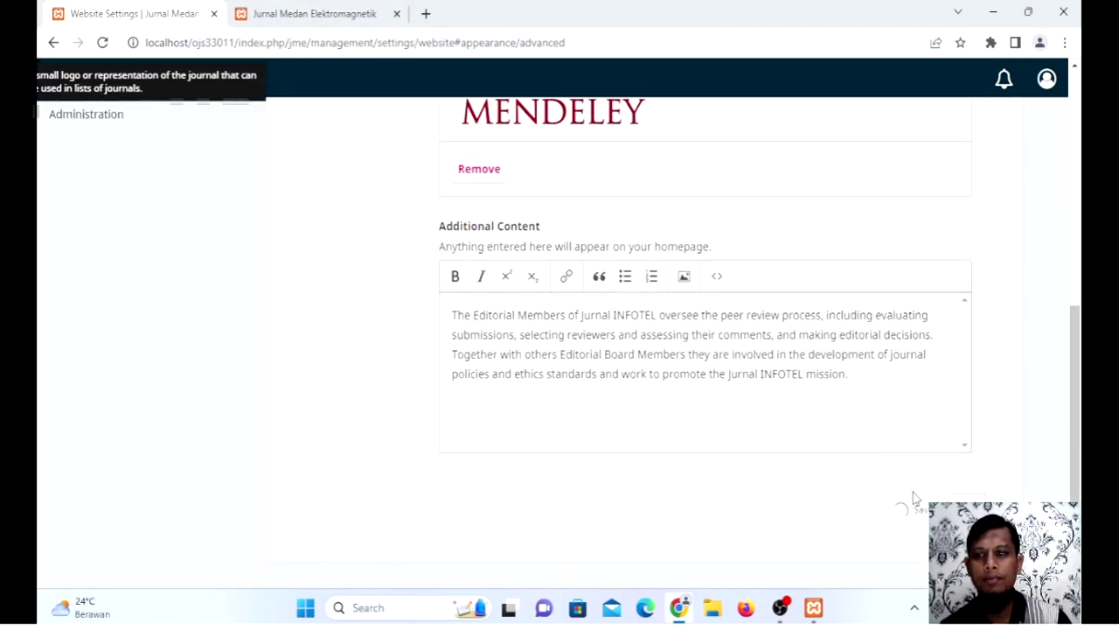
Step: Reload the journal homepage to check its favicon, and review the Favicon and Additional Content fields in the Advanced settings
click(262, 19)
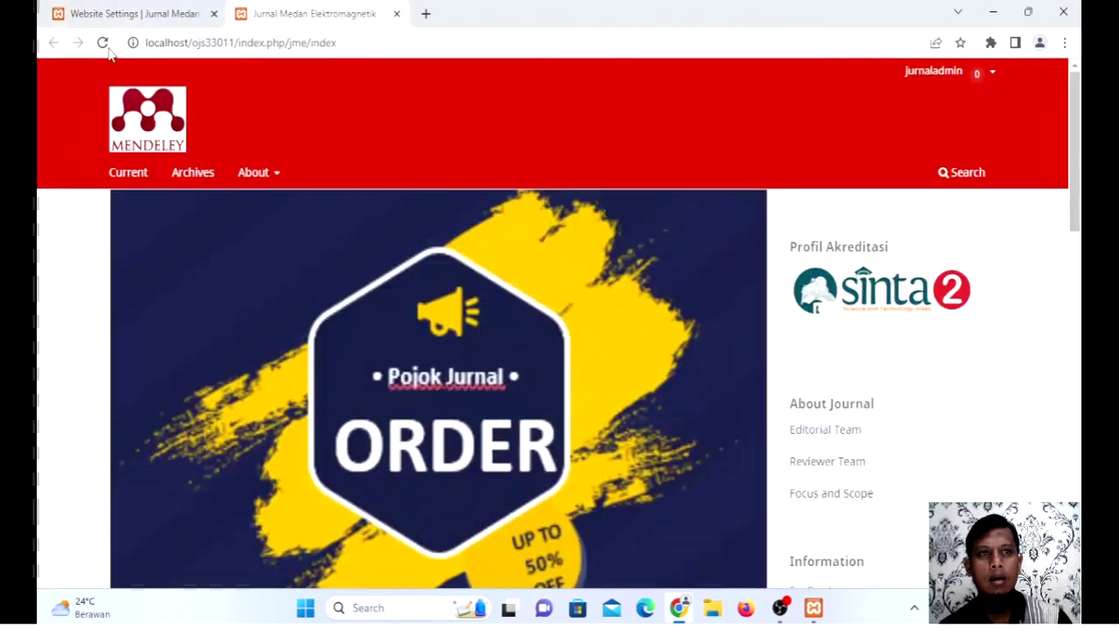
click(102, 42)
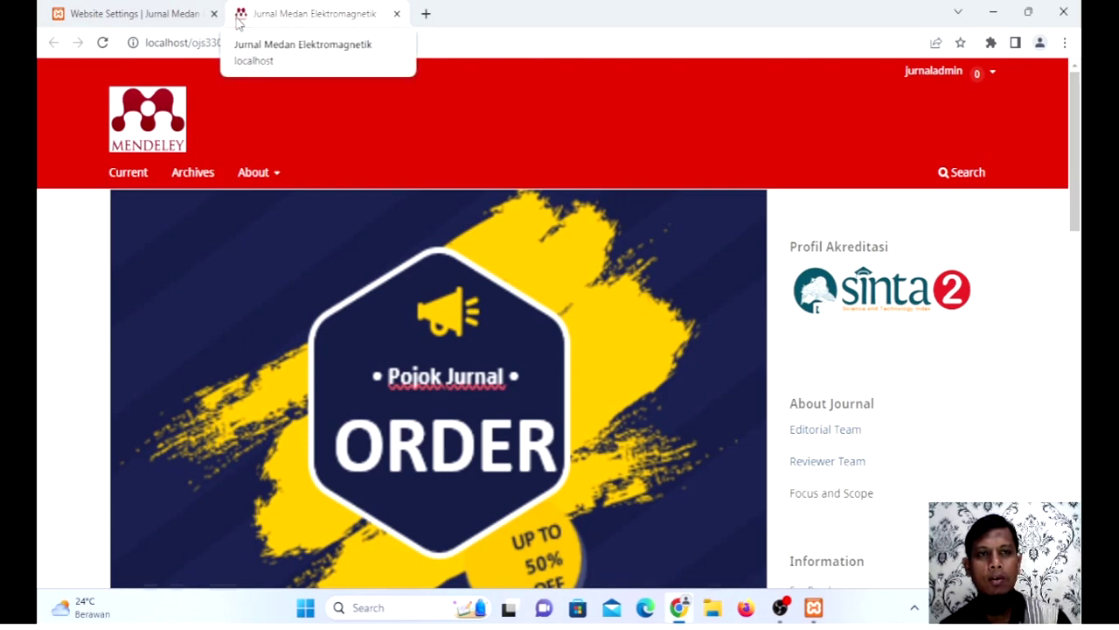
click(140, 14)
scroll(448, 268, up, 3)
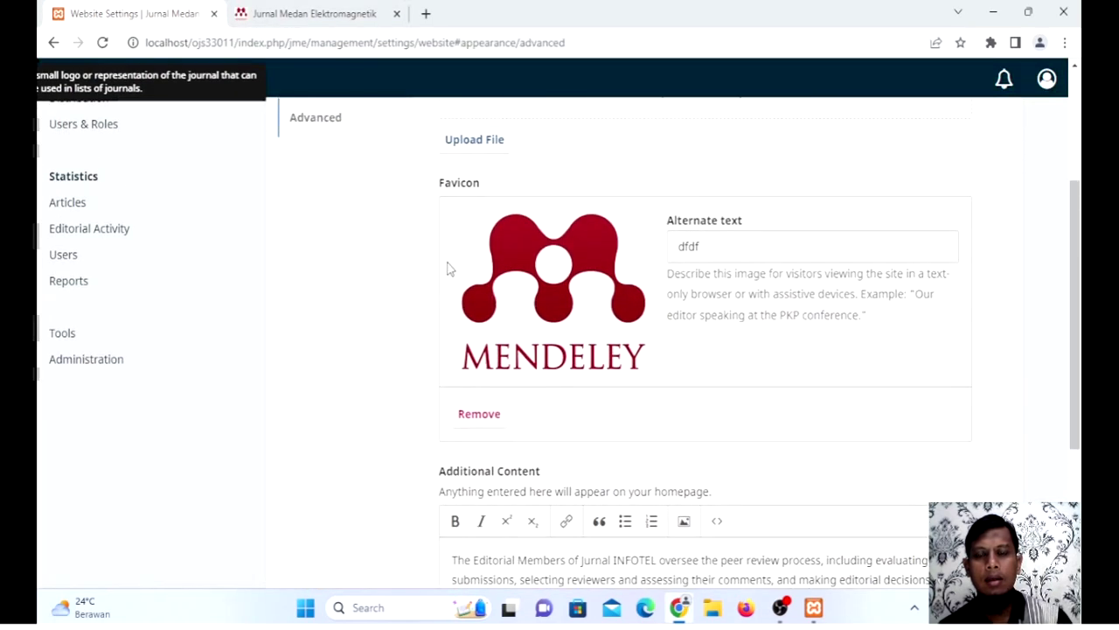
scroll(549, 270, down, 3)
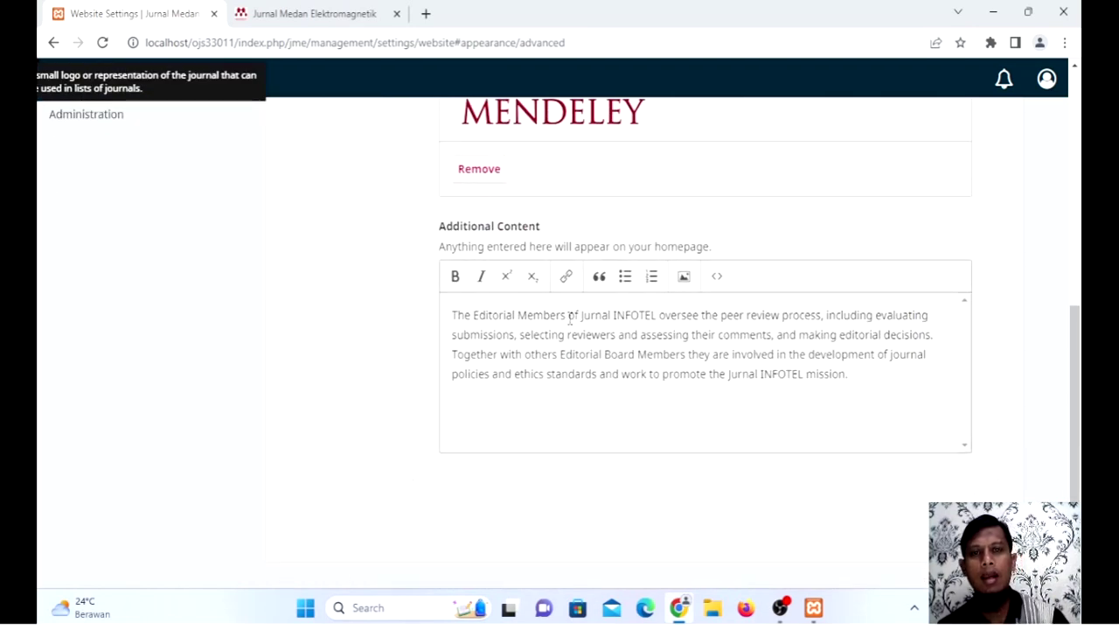
Step: Examine where the Additional Content paragraph appears on the journal homepage relative to the homepage image, About the Journal text and footer
click(341, 15)
scroll(416, 319, down, 3)
scroll(417, 319, down, 10)
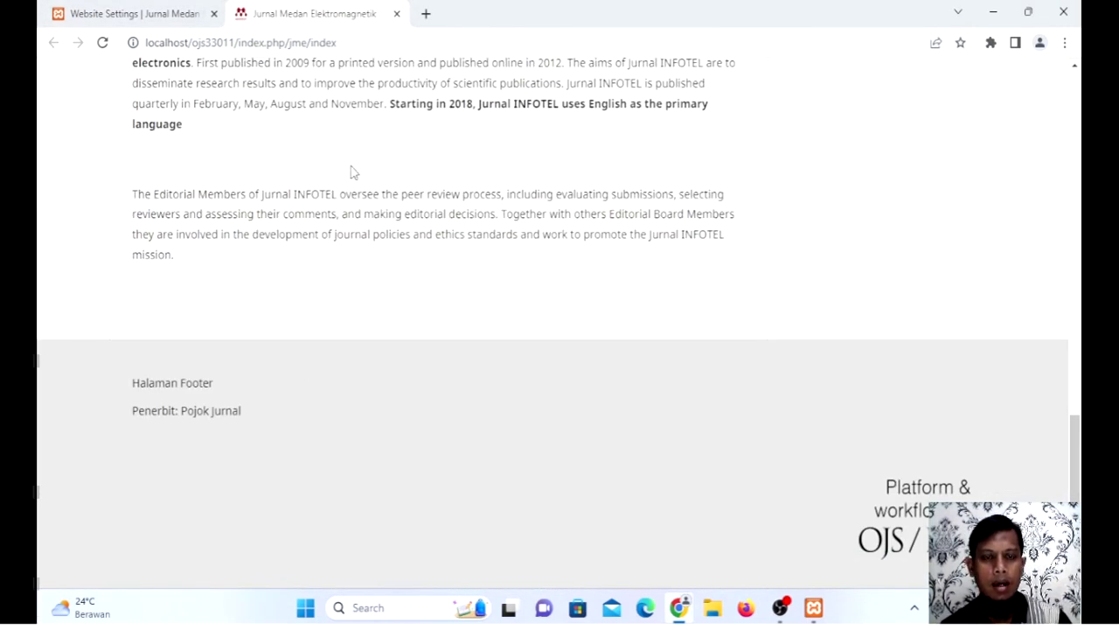
scroll(277, 345, up, 2)
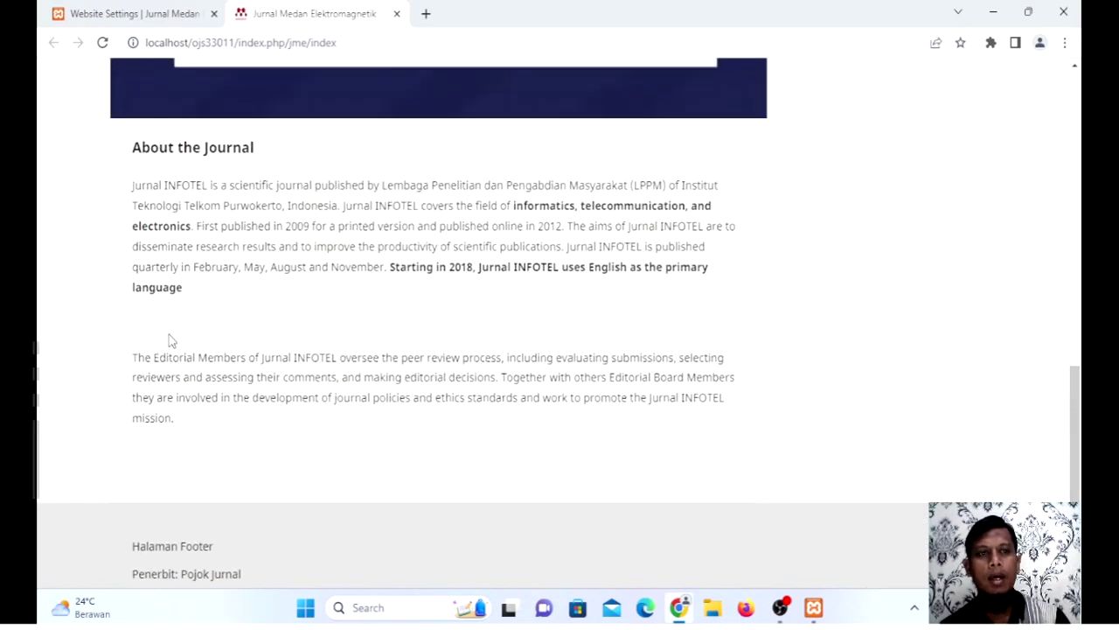
scroll(137, 163, up, 3)
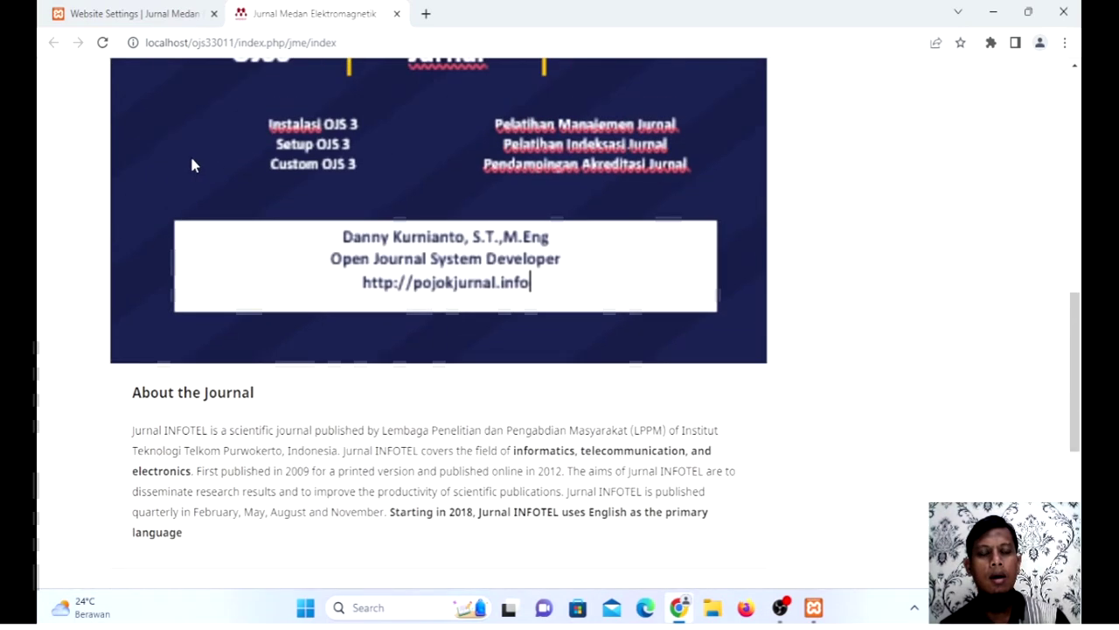
scroll(379, 300, down, 3)
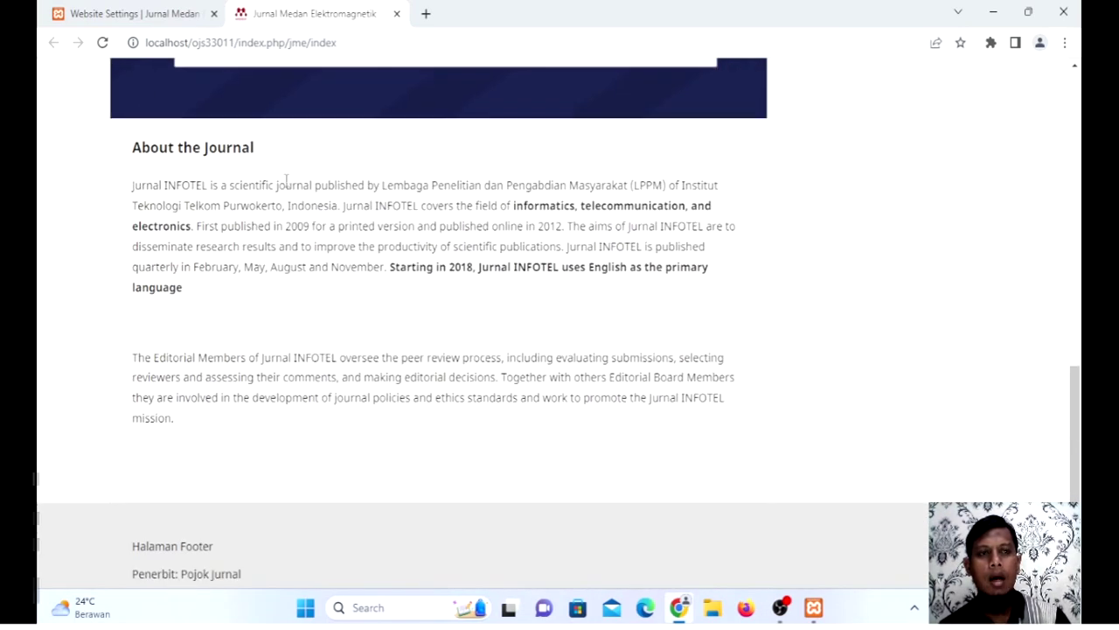
scroll(159, 298, down, 1)
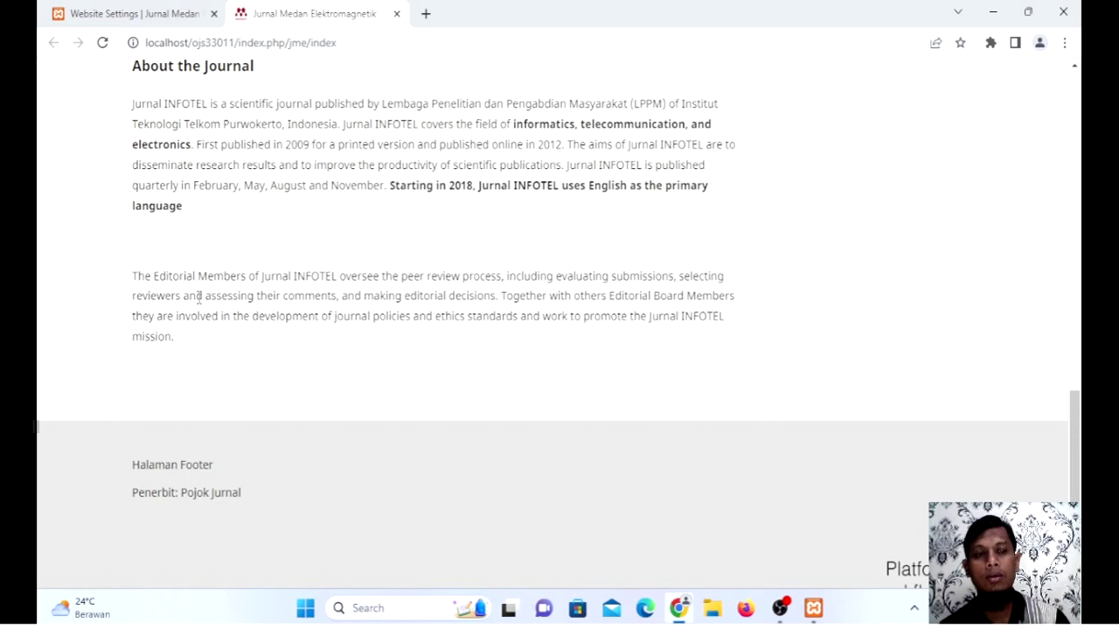
scroll(173, 302, up, 2)
scroll(175, 307, down, 1)
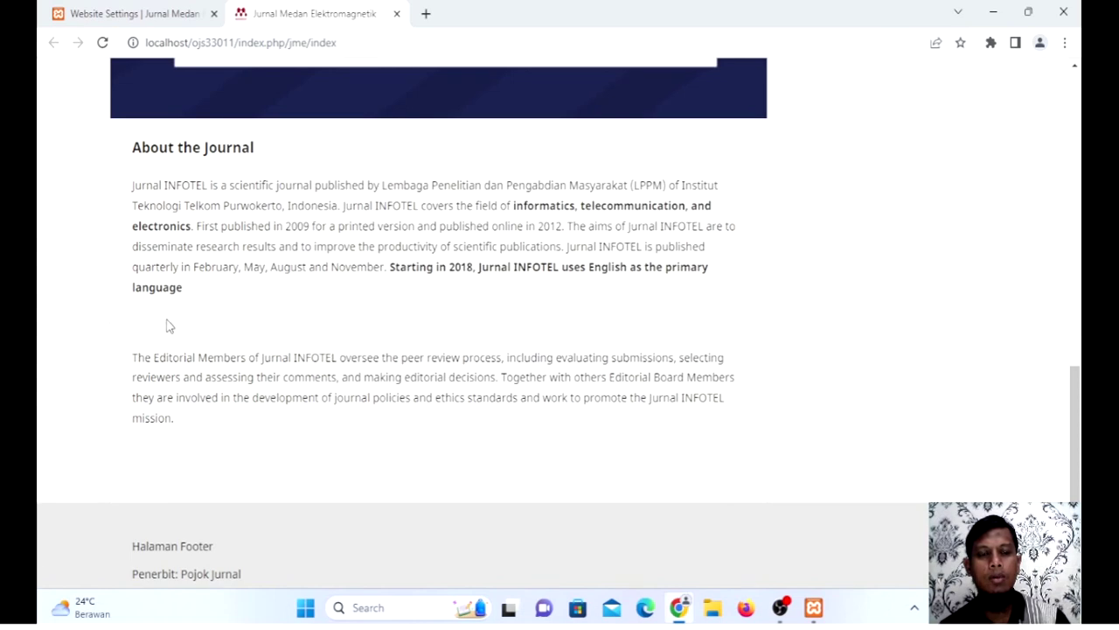
scroll(203, 290, up, 8)
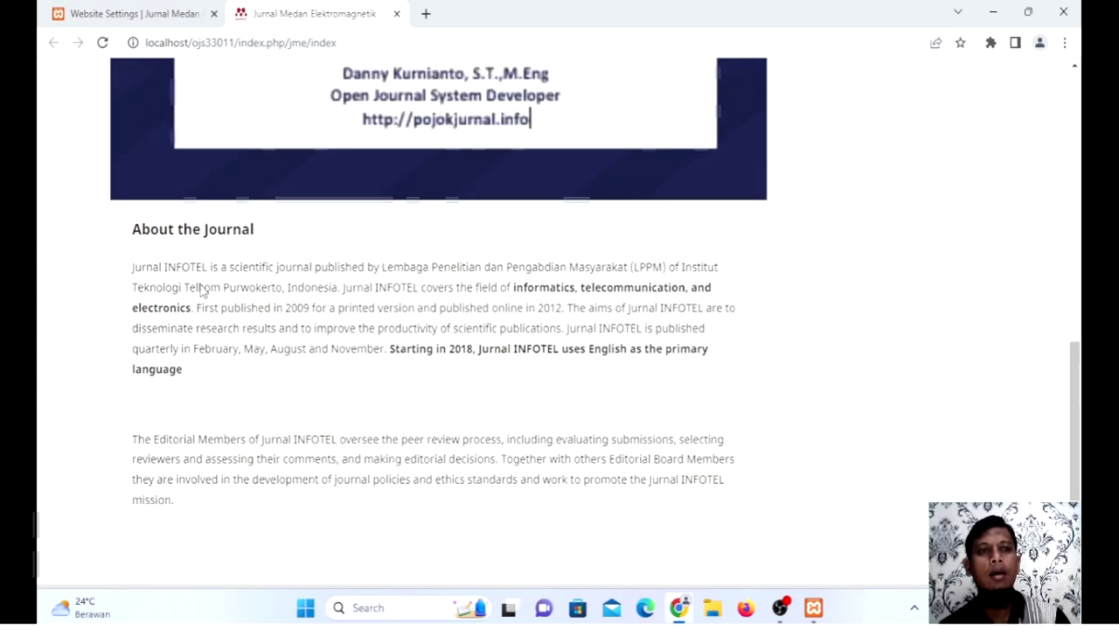
scroll(144, 263, up, 3)
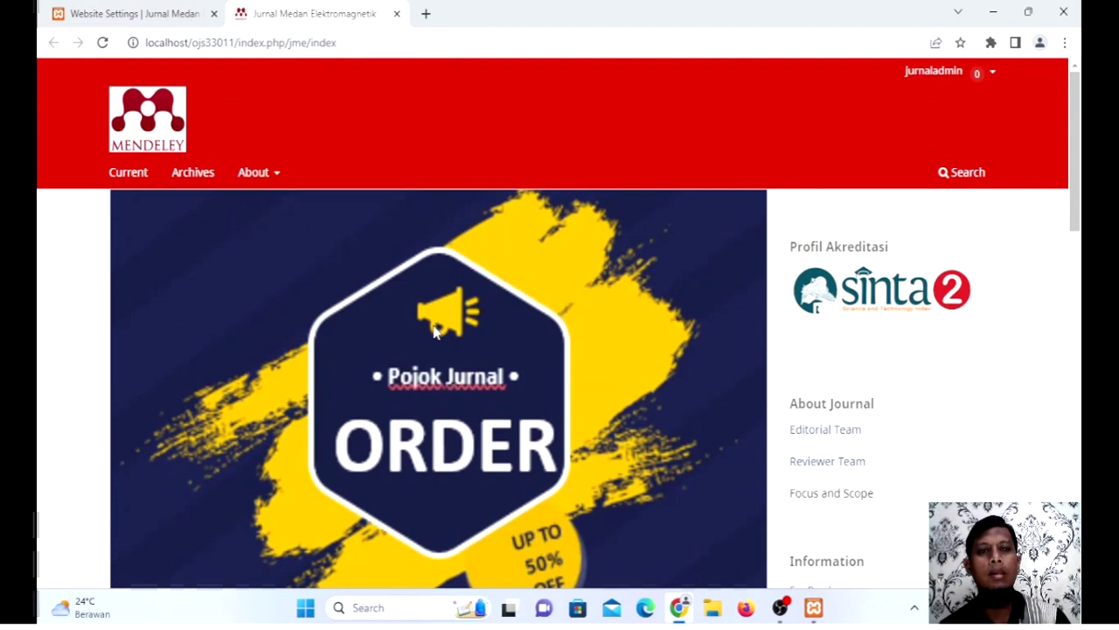
scroll(434, 335, down, 11)
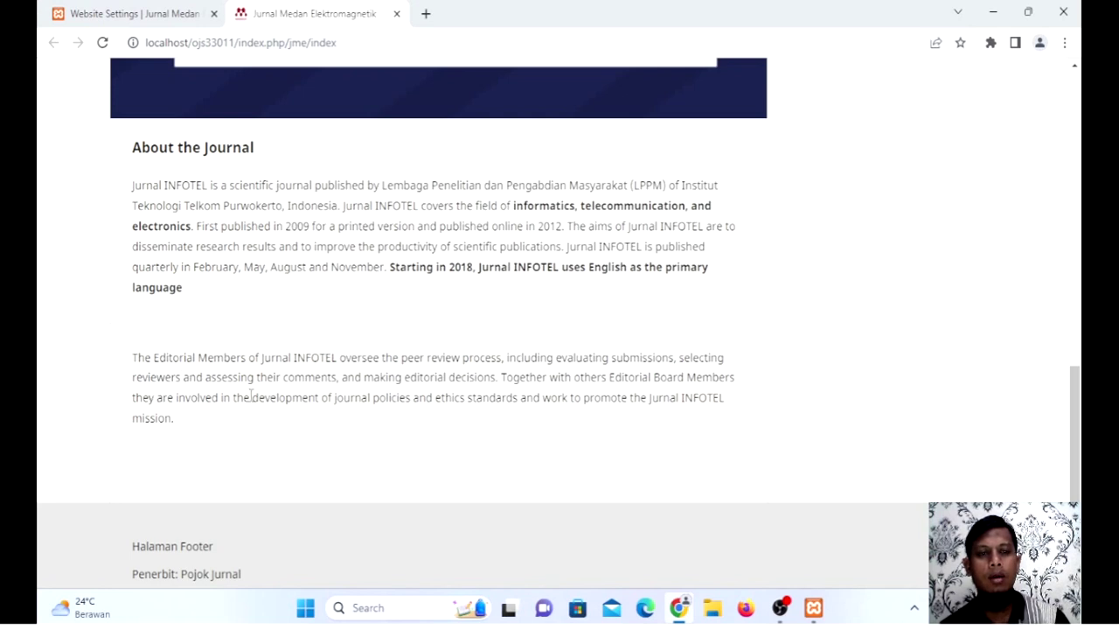
Step: Review the Advanced, Theme and Setup appearance settings, including the favicon, typography, header background option, logo and homepage image
click(157, 16)
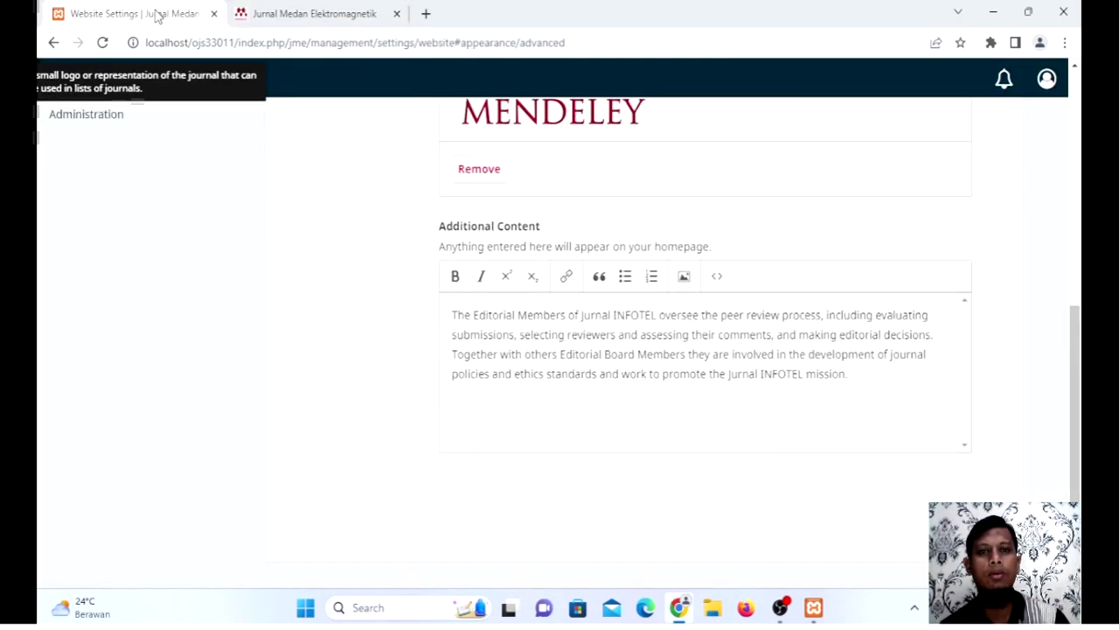
scroll(432, 327, up, 5)
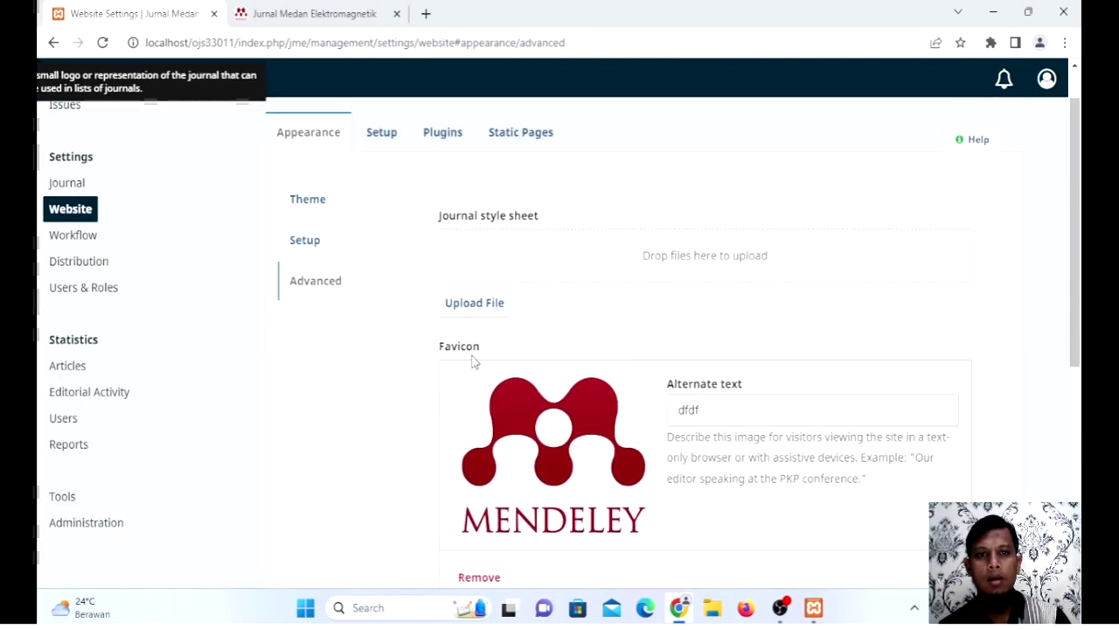
scroll(474, 363, up, 1)
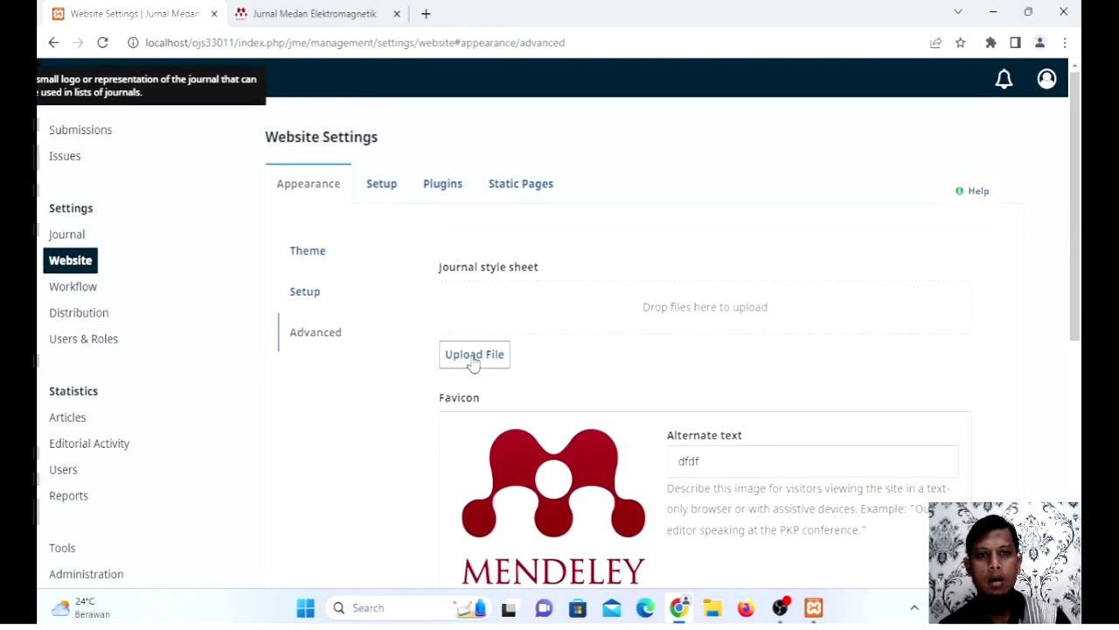
click(320, 257)
scroll(400, 339, down, 7)
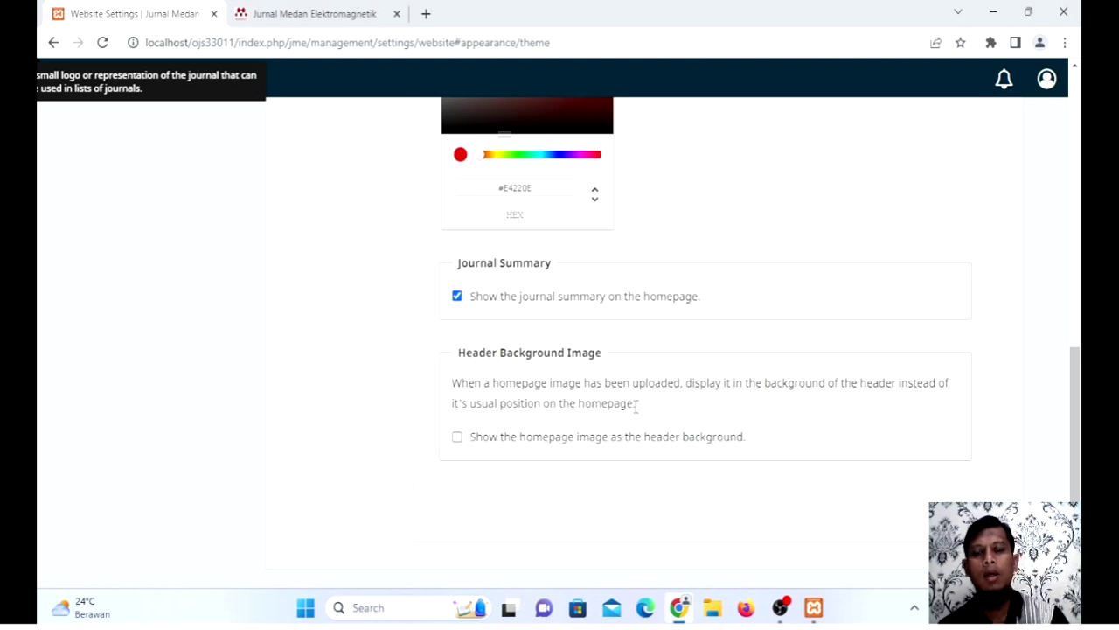
scroll(384, 331, up, 10)
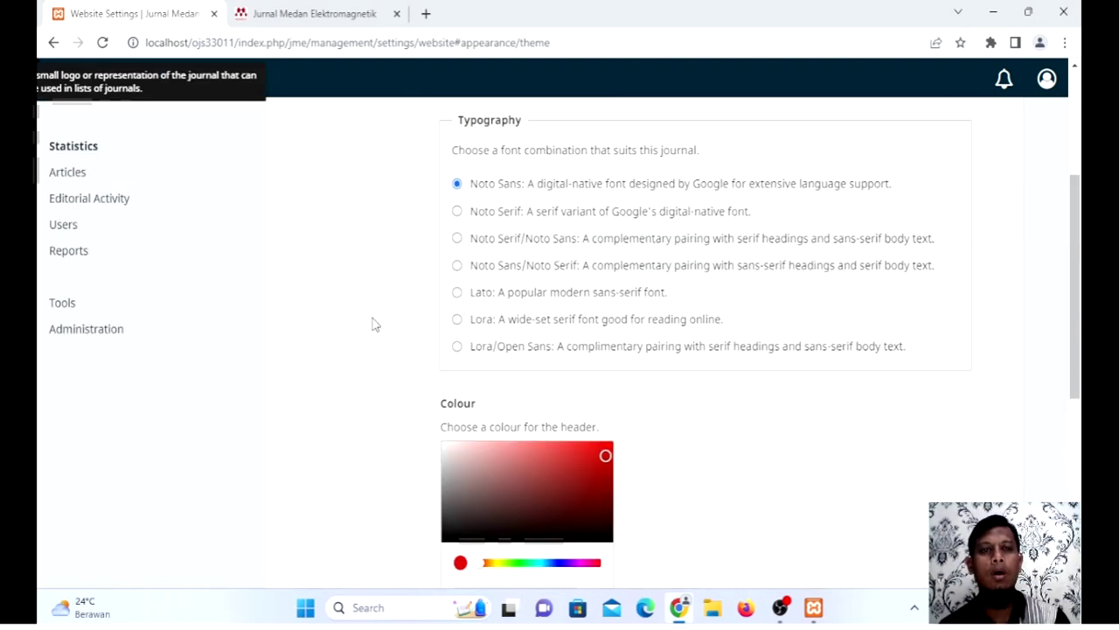
click(320, 333)
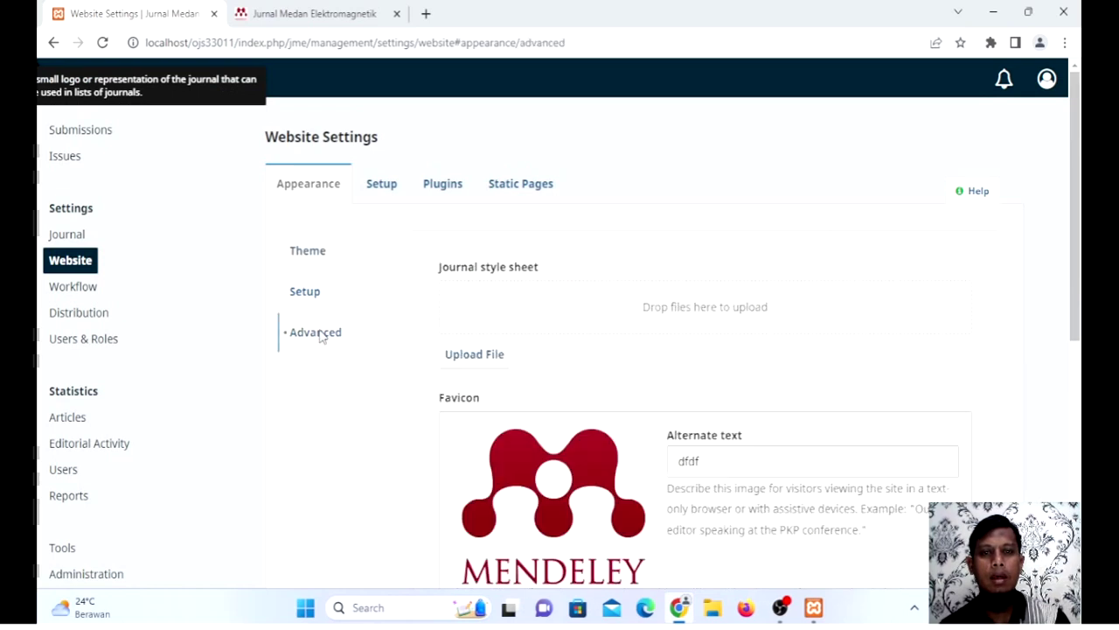
scroll(461, 363, down, 5)
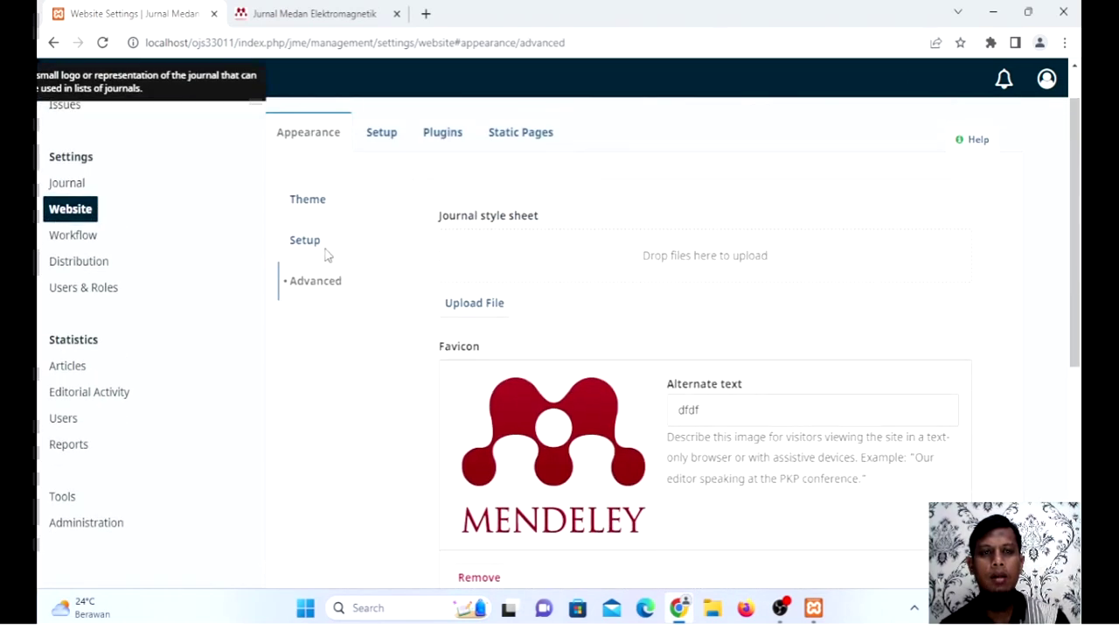
click(325, 242)
scroll(476, 337, down, 3)
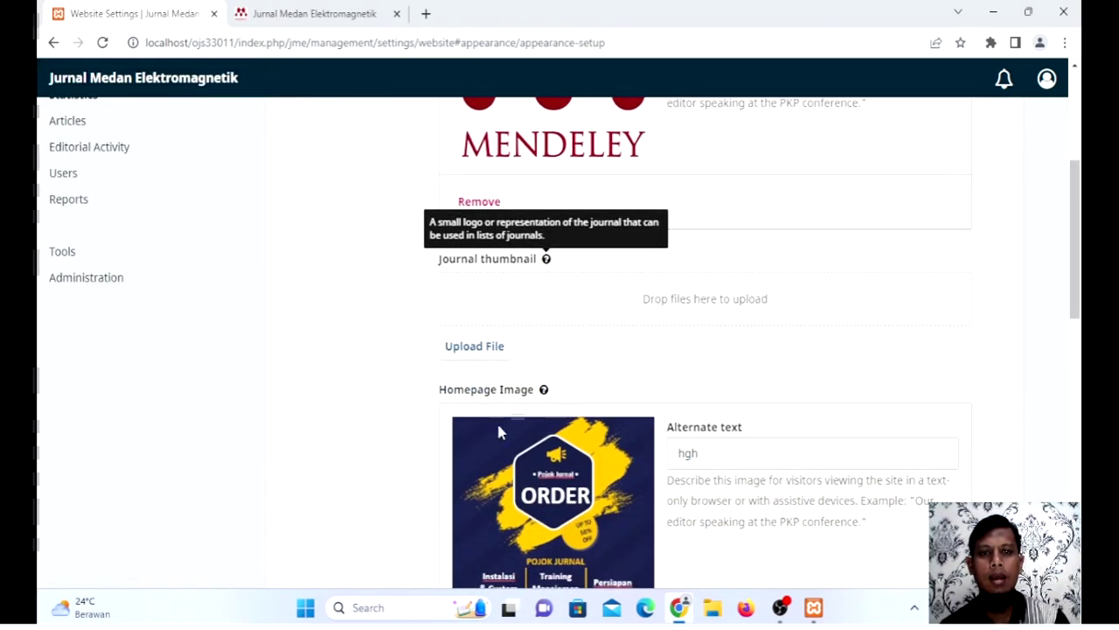
scroll(498, 428, up, 4)
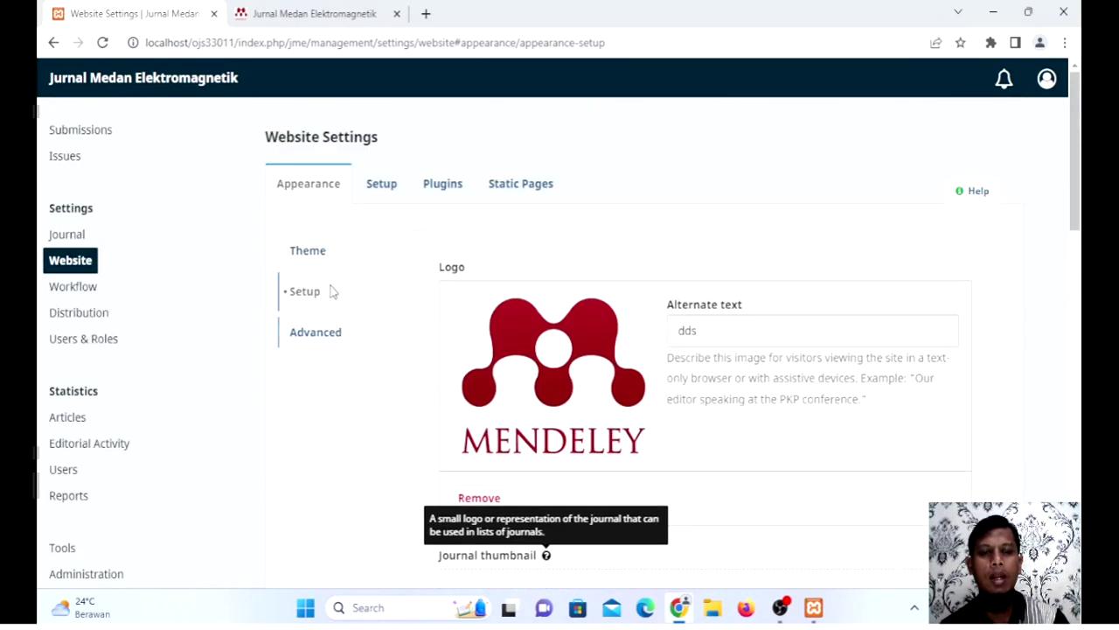
Step: Enable showing the homepage image as the header background in the Theme appearance settings
click(332, 255)
scroll(487, 378, down, 5)
scroll(487, 378, down, 3)
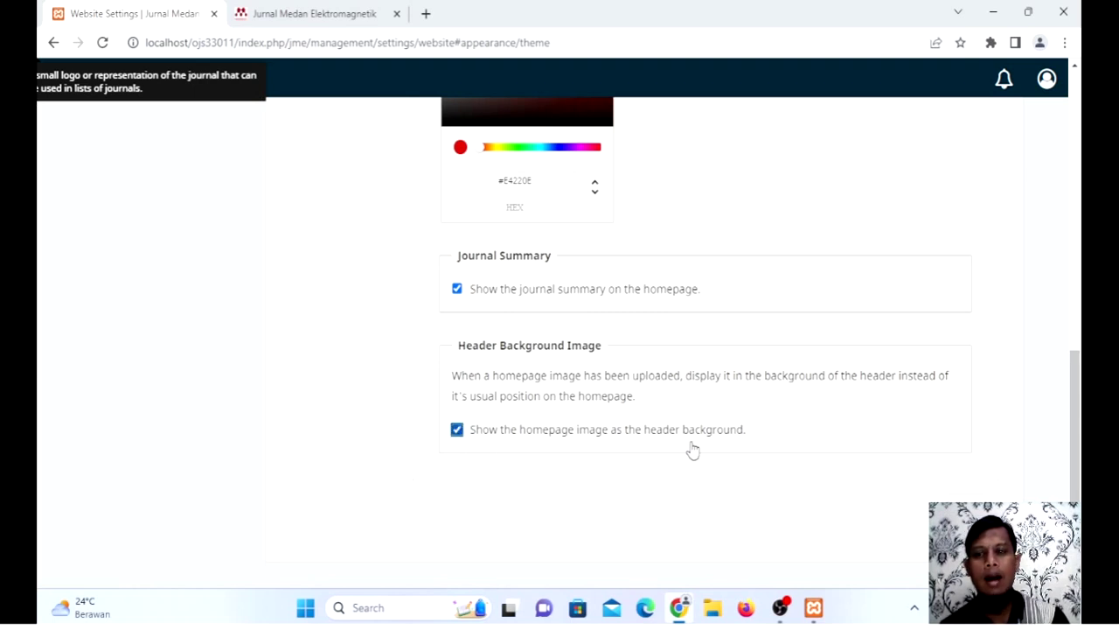
Step: Examine the journal homepage's plain header and the position of the homepage image before the header background setting is saved
click(308, 13)
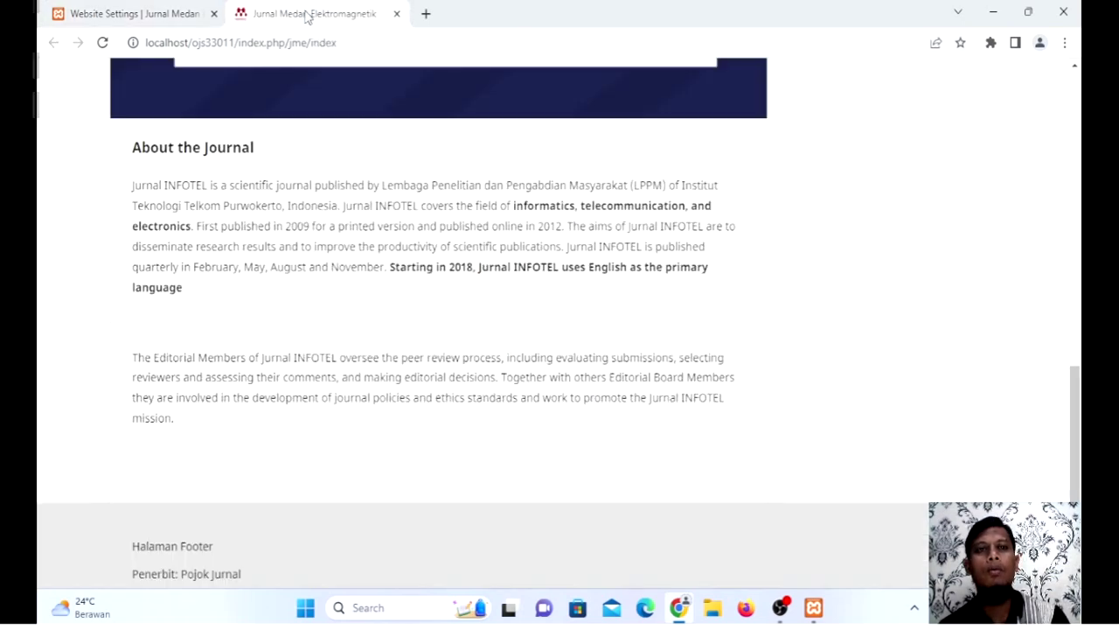
scroll(420, 336, up, 10)
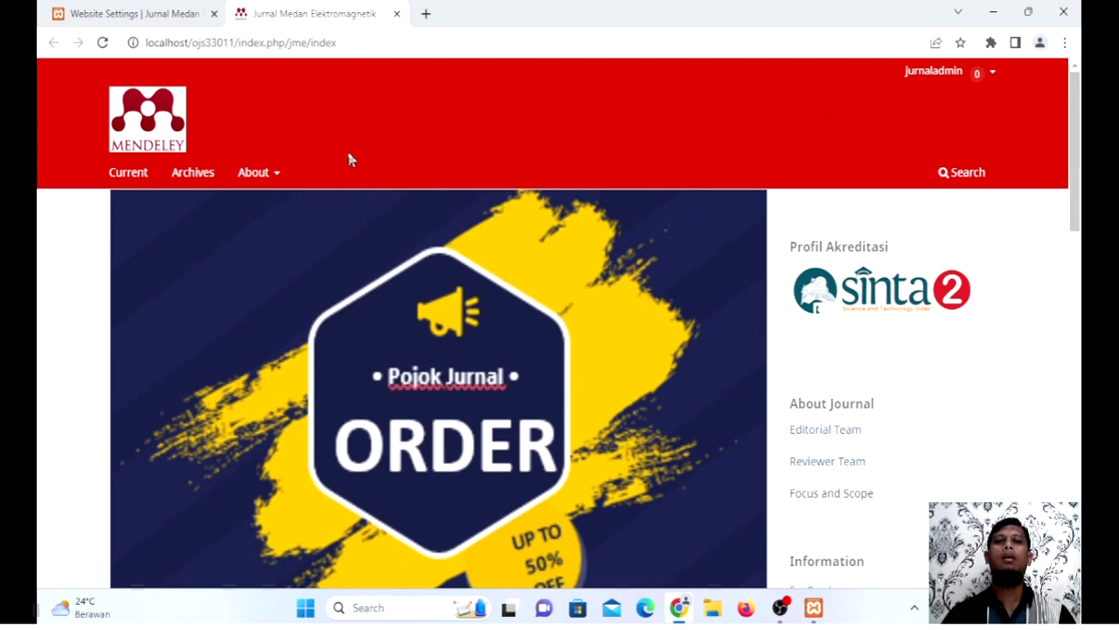
click(149, 13)
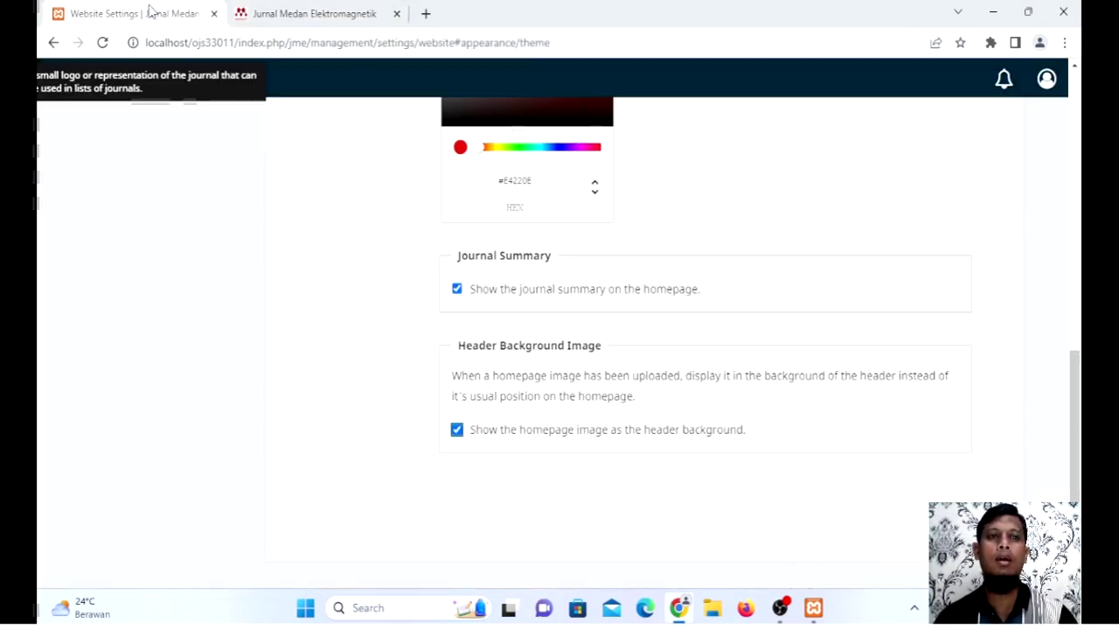
click(307, 15)
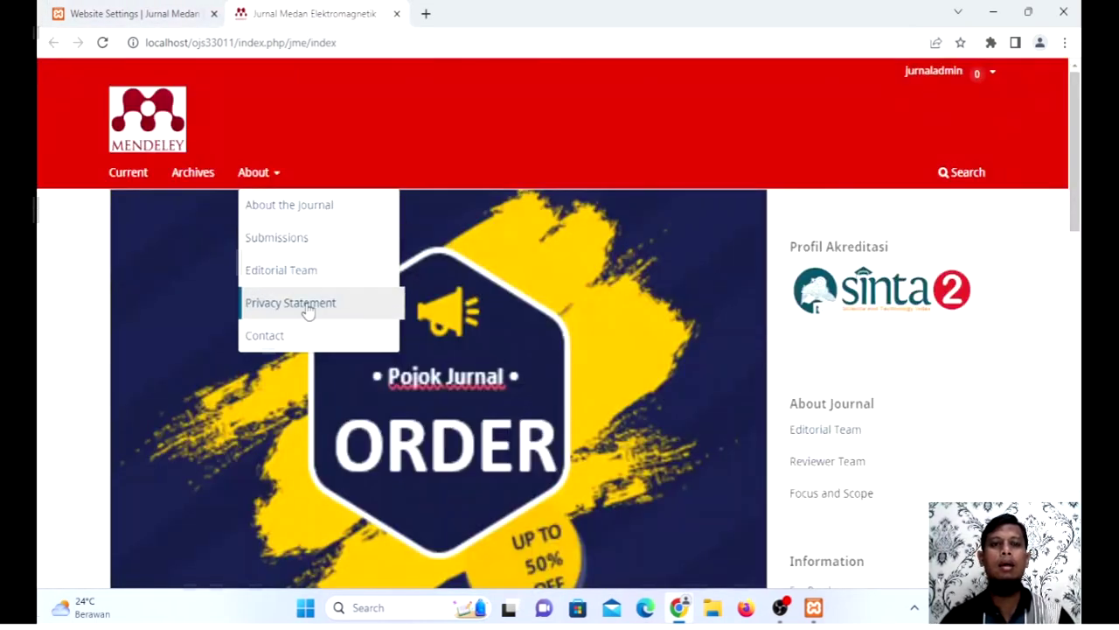
scroll(314, 314, down, 5)
scroll(560, 350, down, 2)
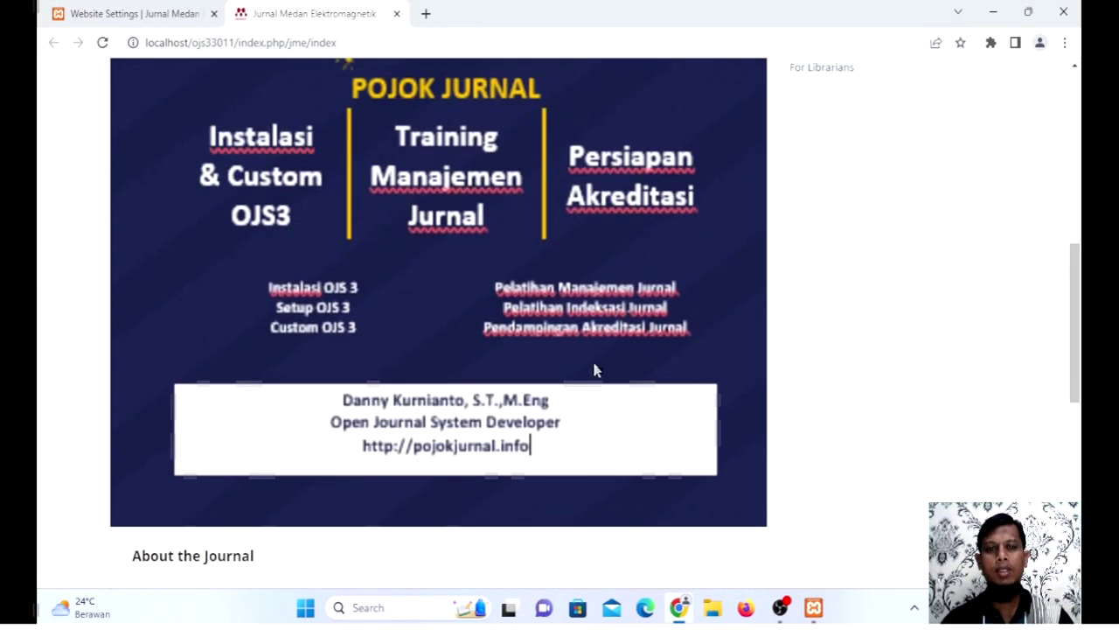
scroll(620, 393, up, 6)
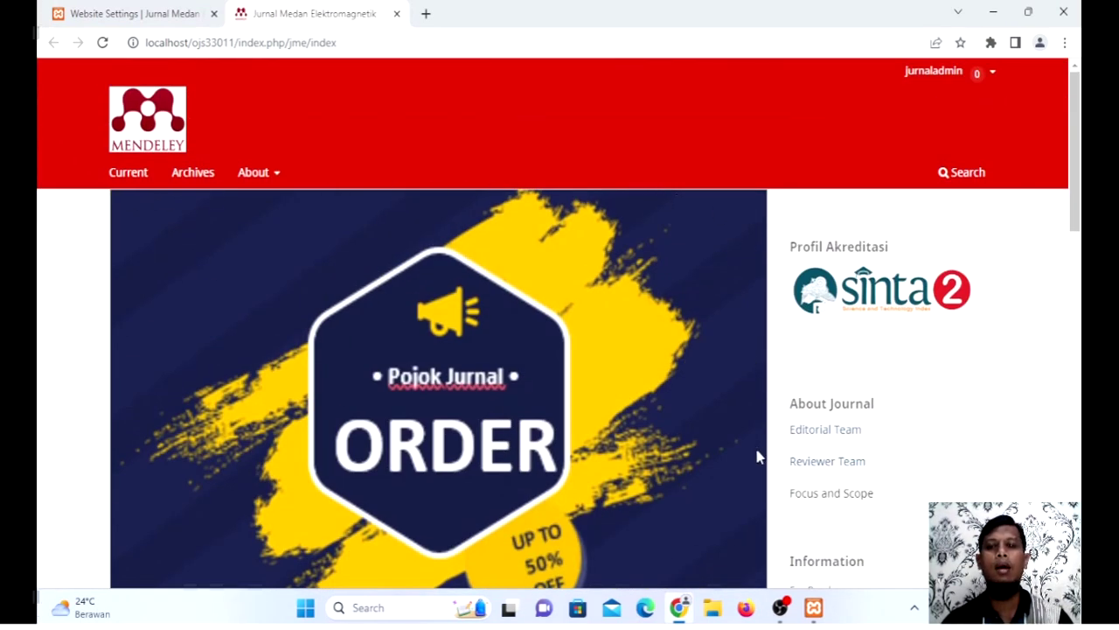
scroll(685, 376, down, 5)
scroll(686, 376, up, 5)
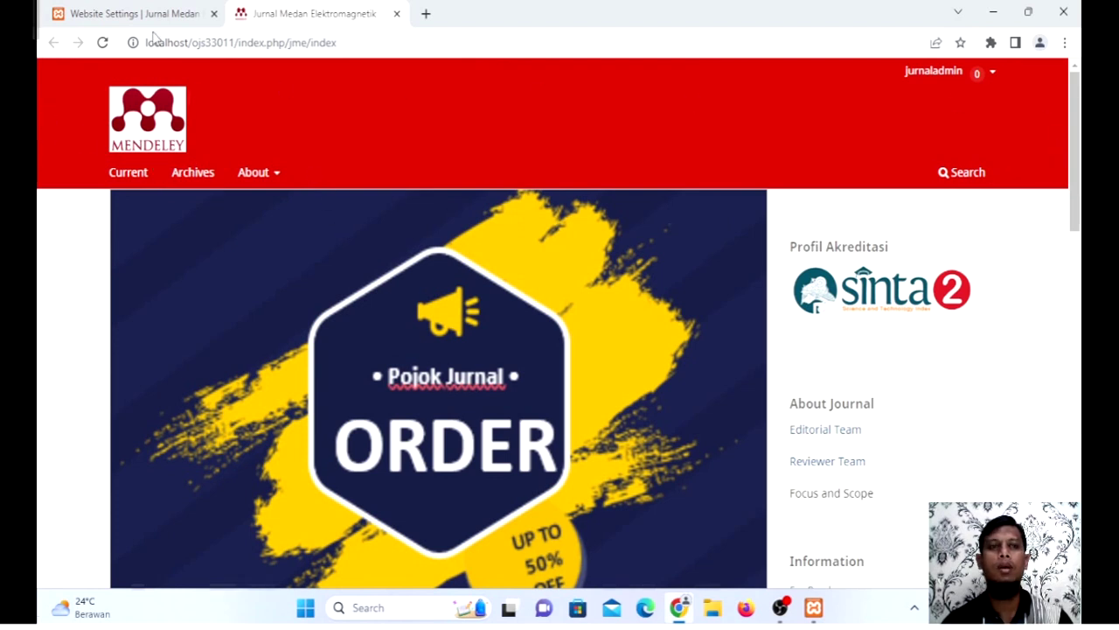
Step: Save the Theme settings and reload the journal homepage to check the header background
click(186, 16)
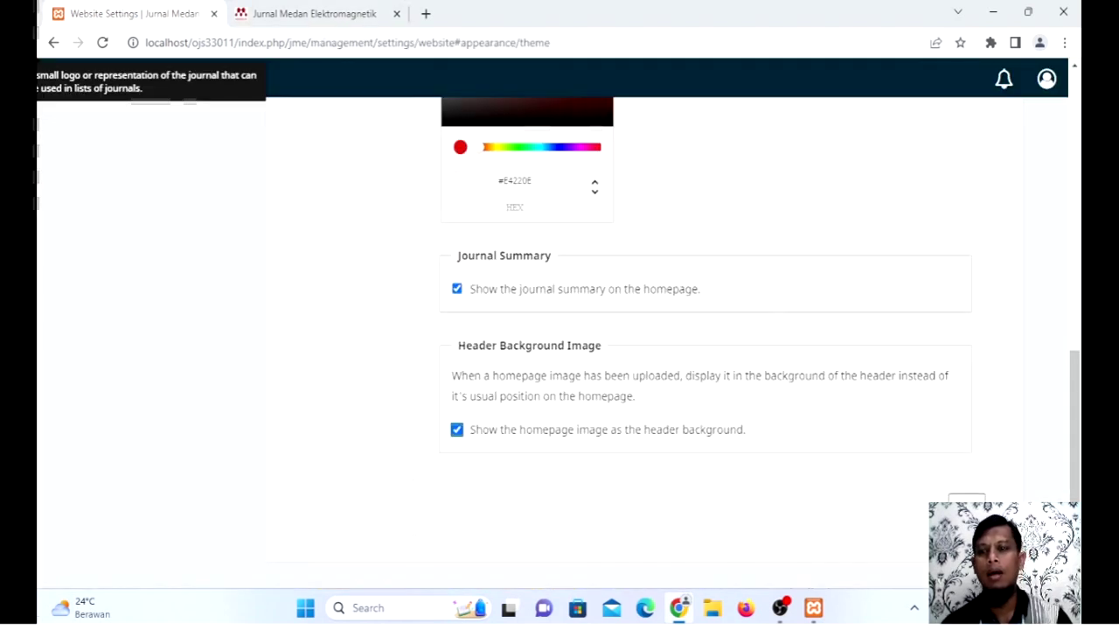
click(978, 509)
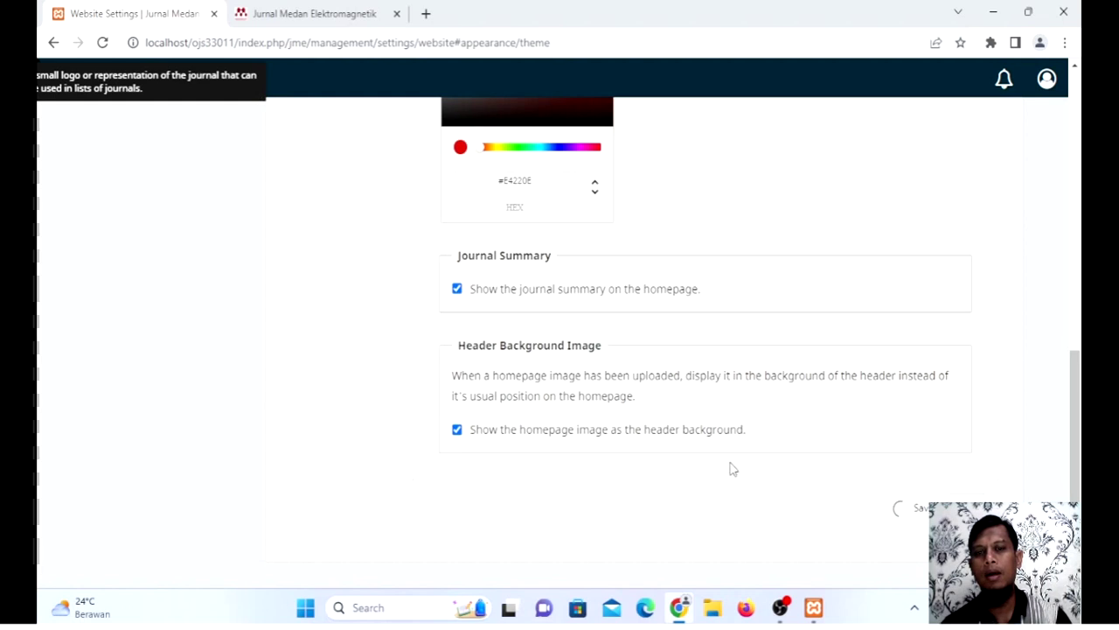
click(341, 21)
click(103, 43)
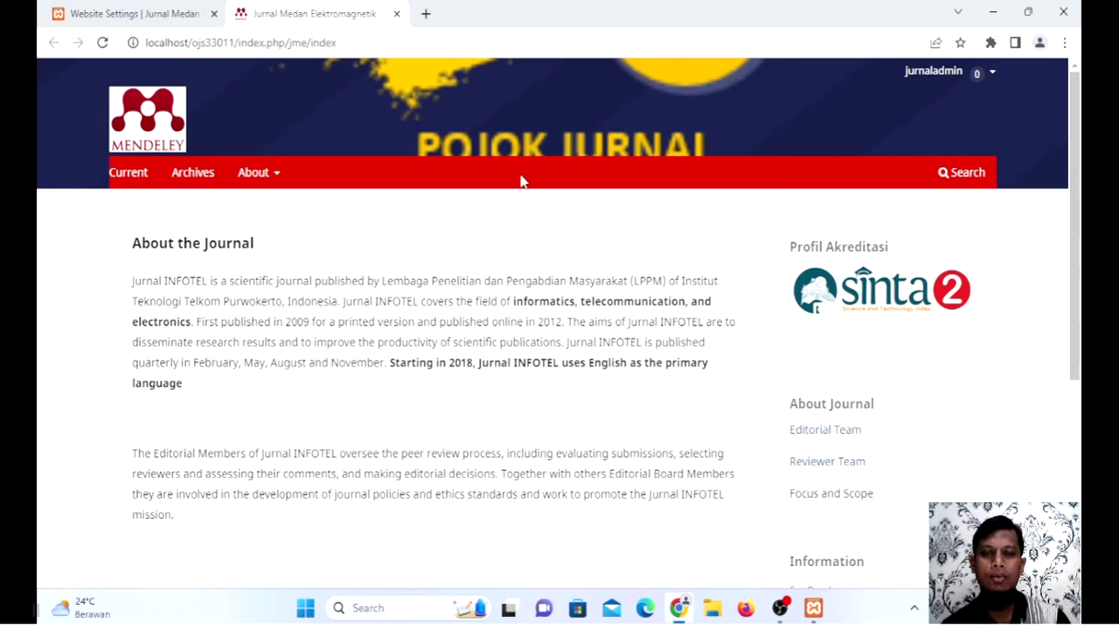
Step: Remove the journal logo in the Setup appearance settings, save, and reload the journal homepage
click(132, 13)
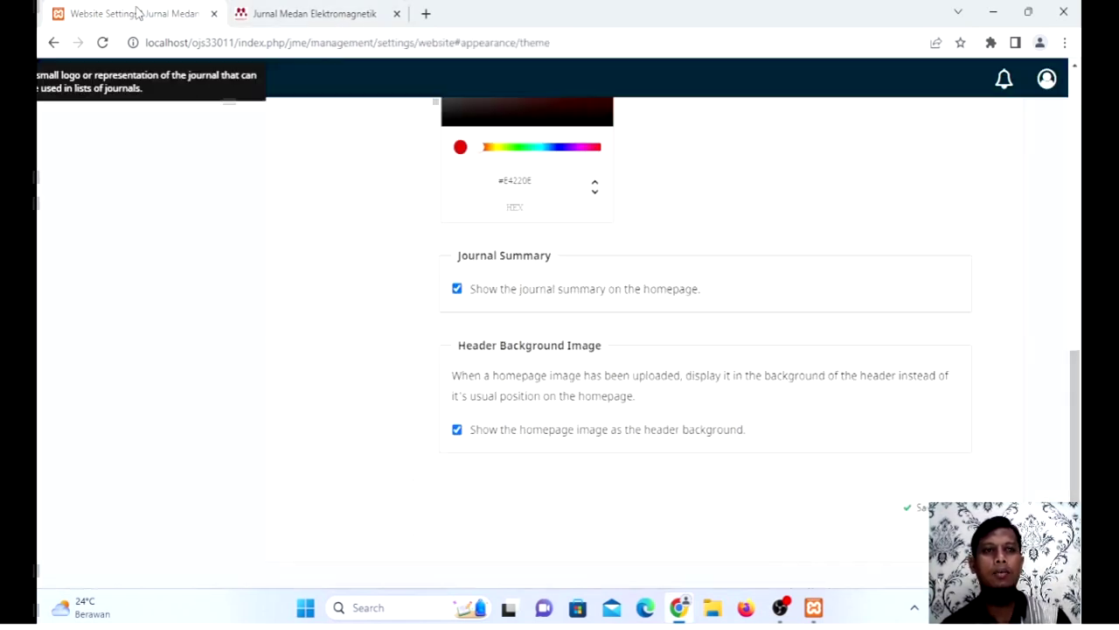
scroll(470, 341, up, 5)
scroll(470, 341, up, 3)
click(313, 333)
click(310, 292)
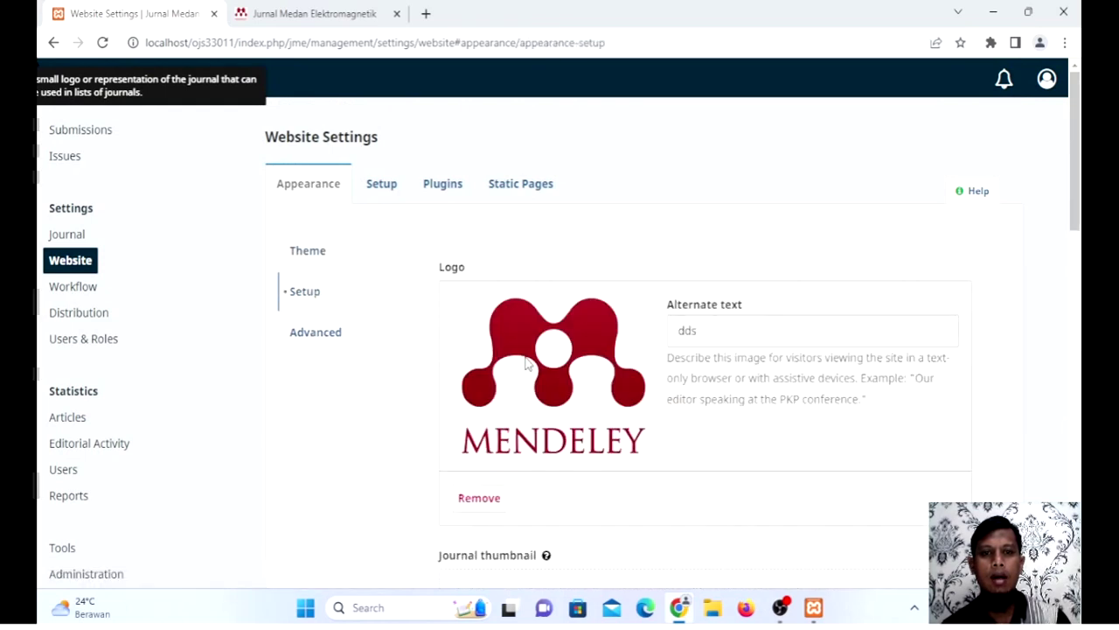
scroll(484, 346, down, 2)
scroll(484, 346, down, 10)
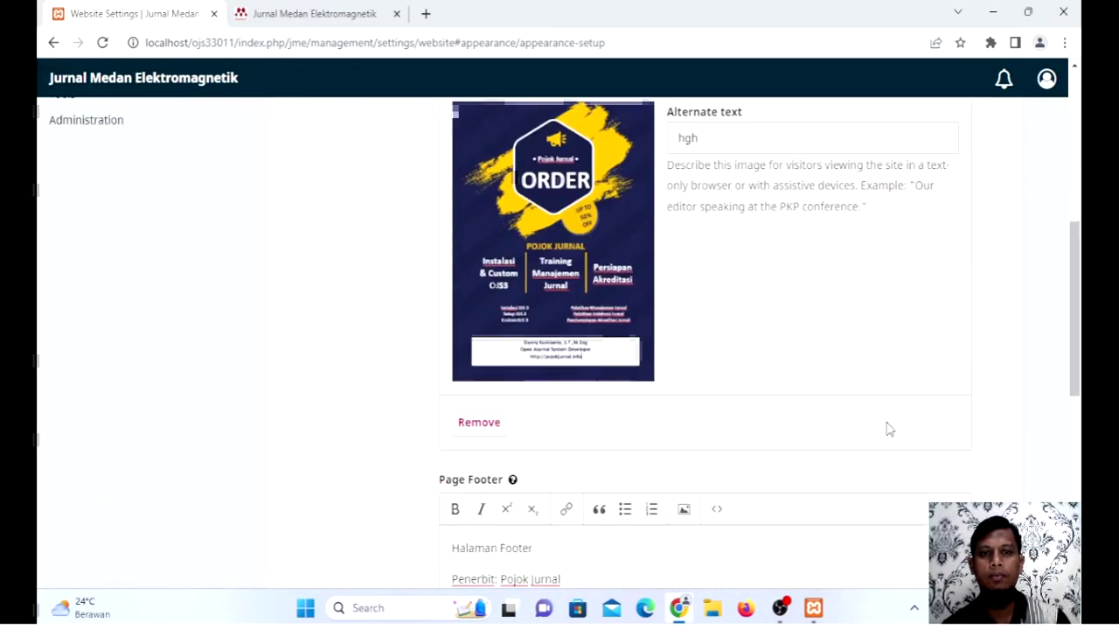
scroll(968, 499, down, 1)
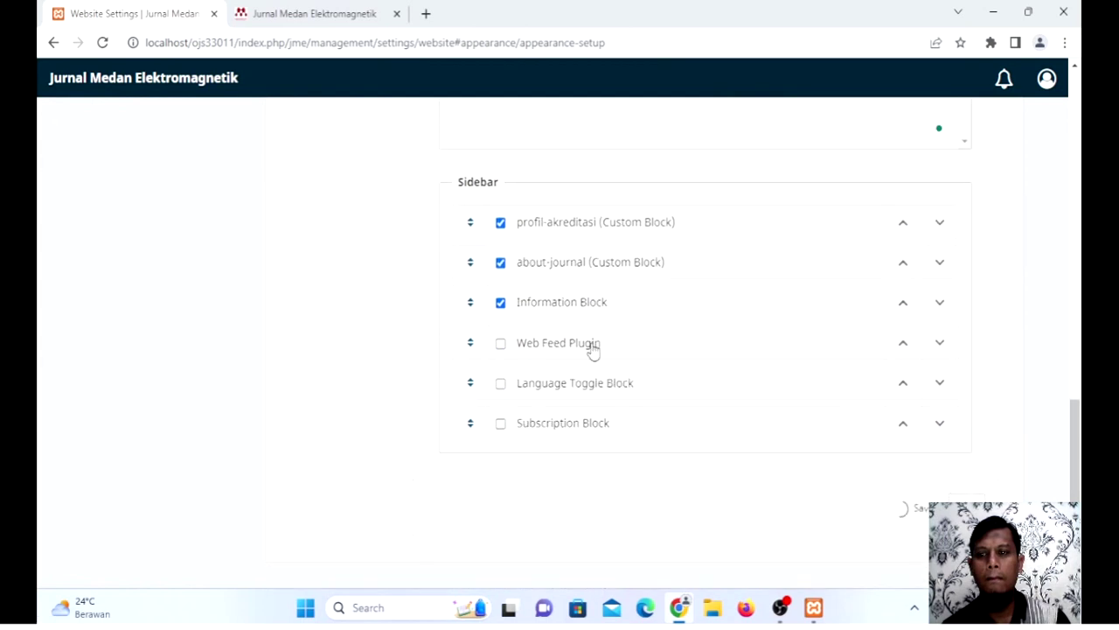
click(310, 20)
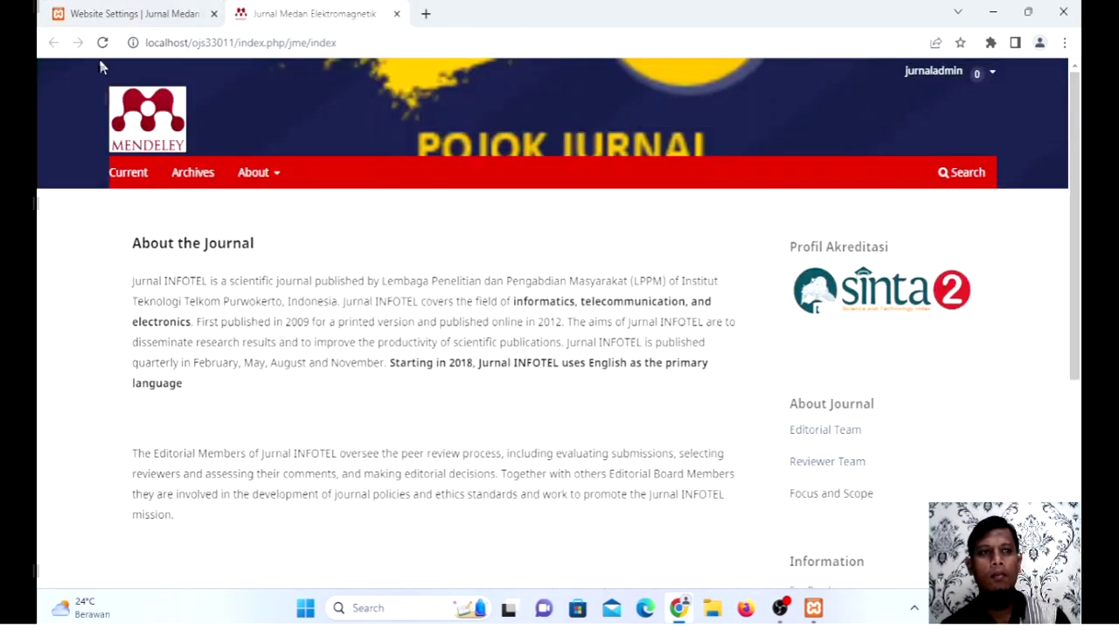
click(104, 44)
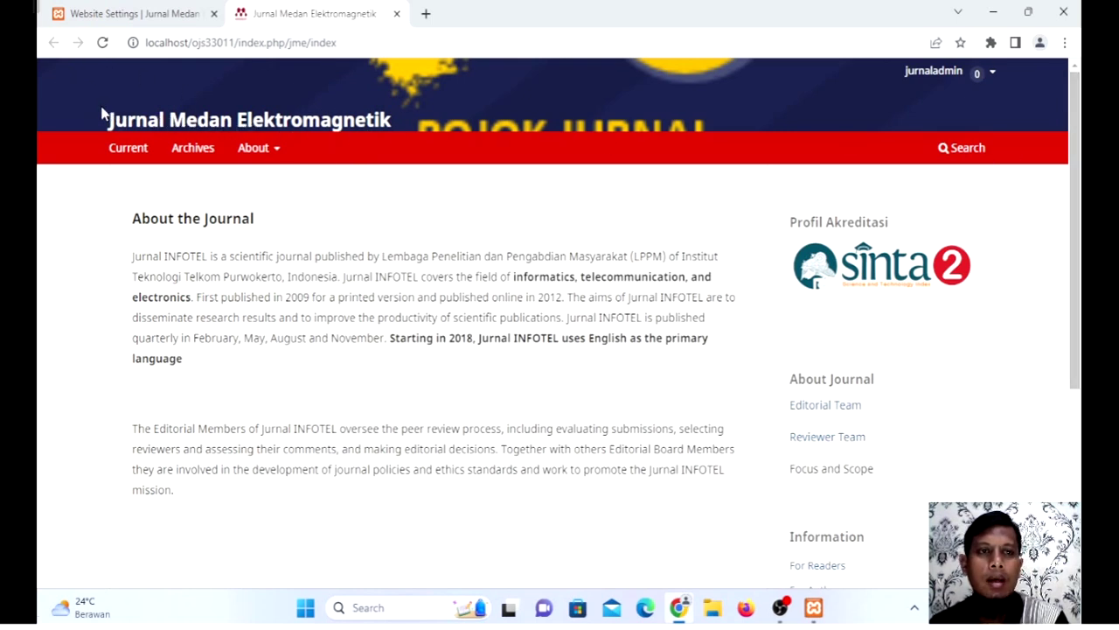
Step: Remove the current homepage image from the Setup appearance settings
click(159, 9)
scroll(323, 283, up, 4)
scroll(435, 236, up, 2)
click(488, 376)
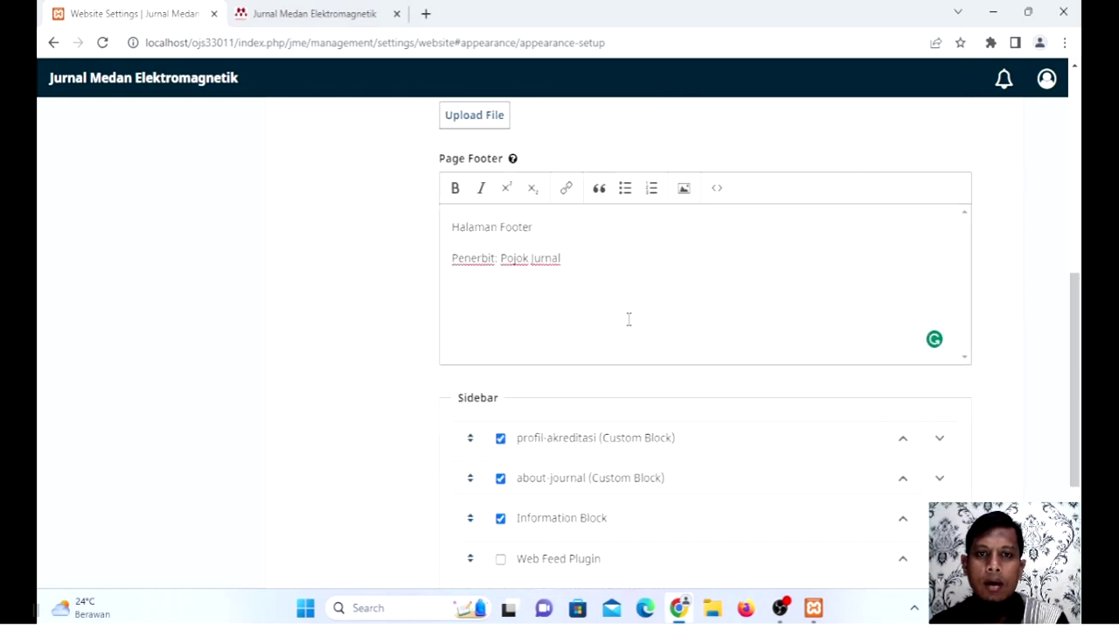
Step: Upload Header.png as the homepage image with the alternate text "ffd", save, and reload the journal homepage
scroll(627, 324, up, 3)
click(487, 359)
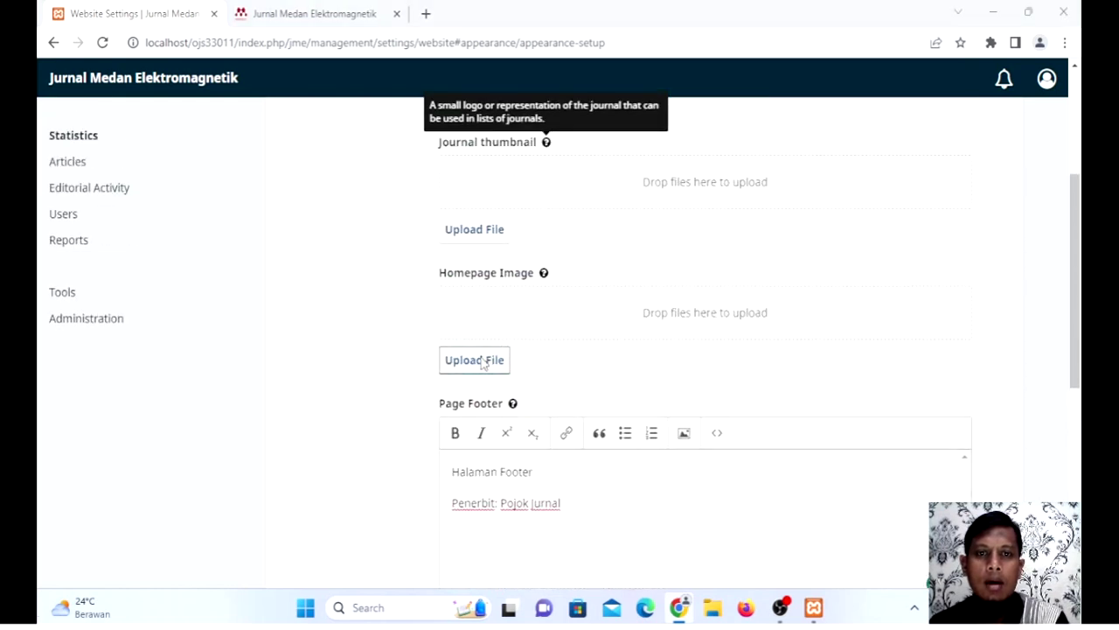
scroll(382, 297, down, 1)
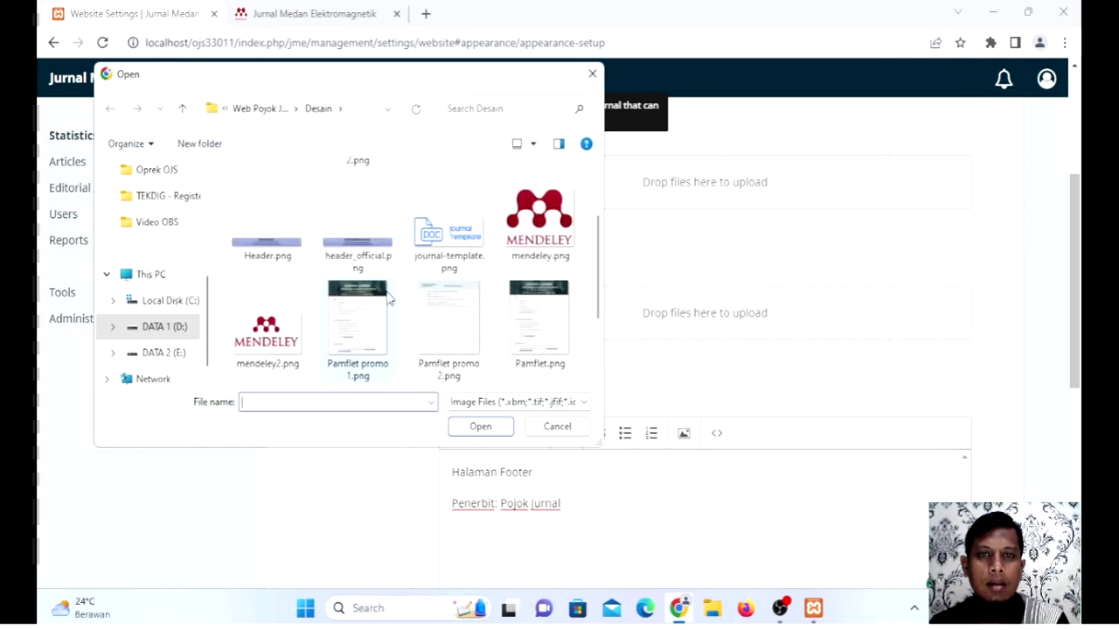
click(256, 264)
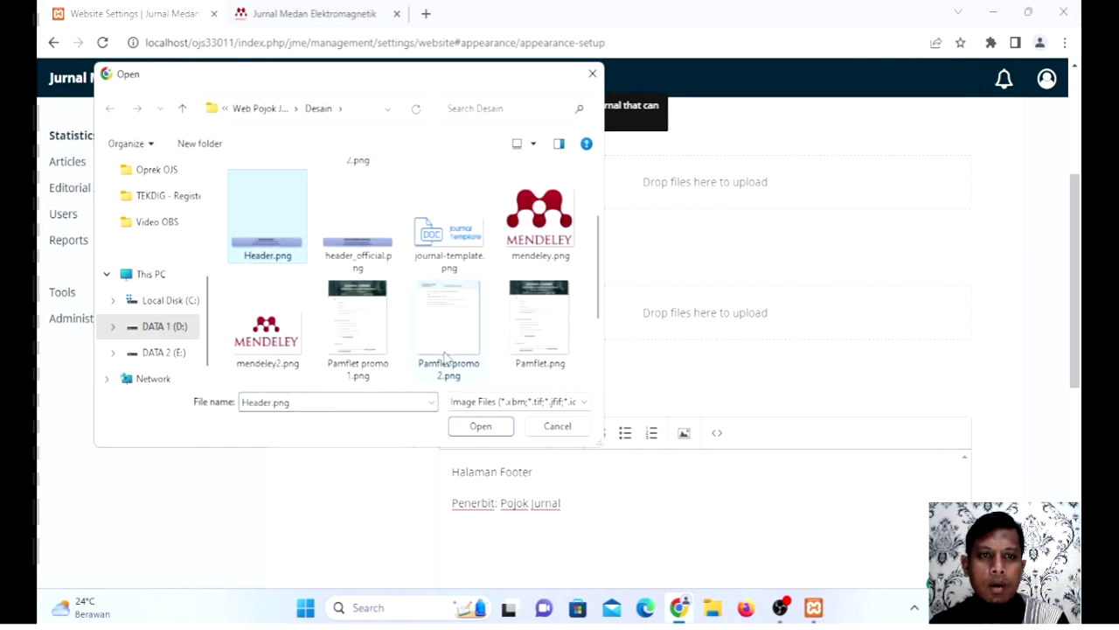
click(466, 431)
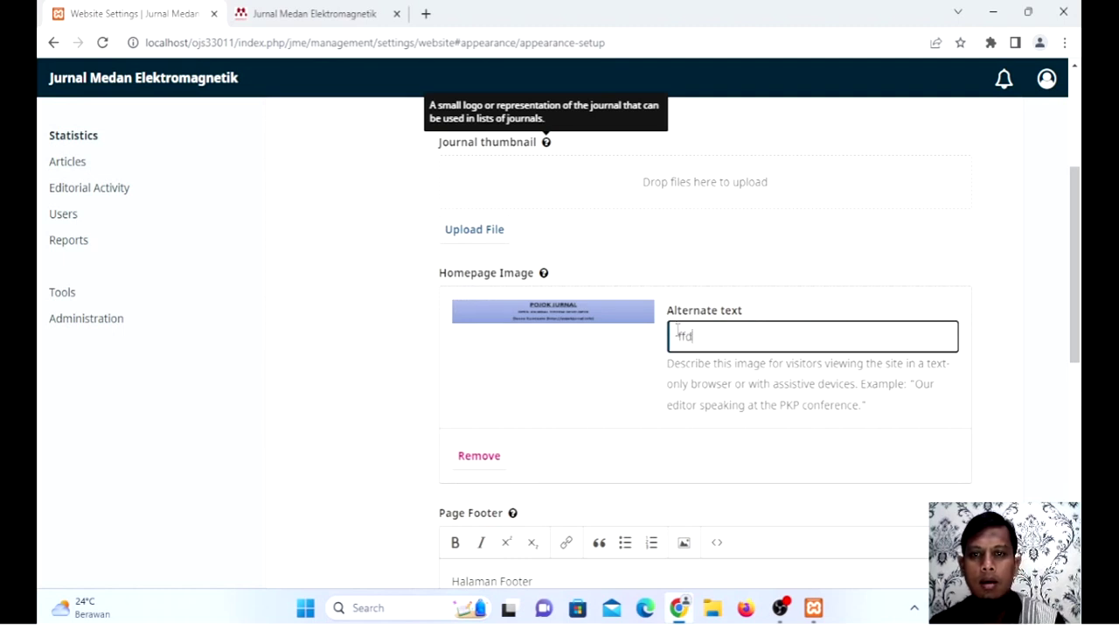
scroll(680, 337, down, 10)
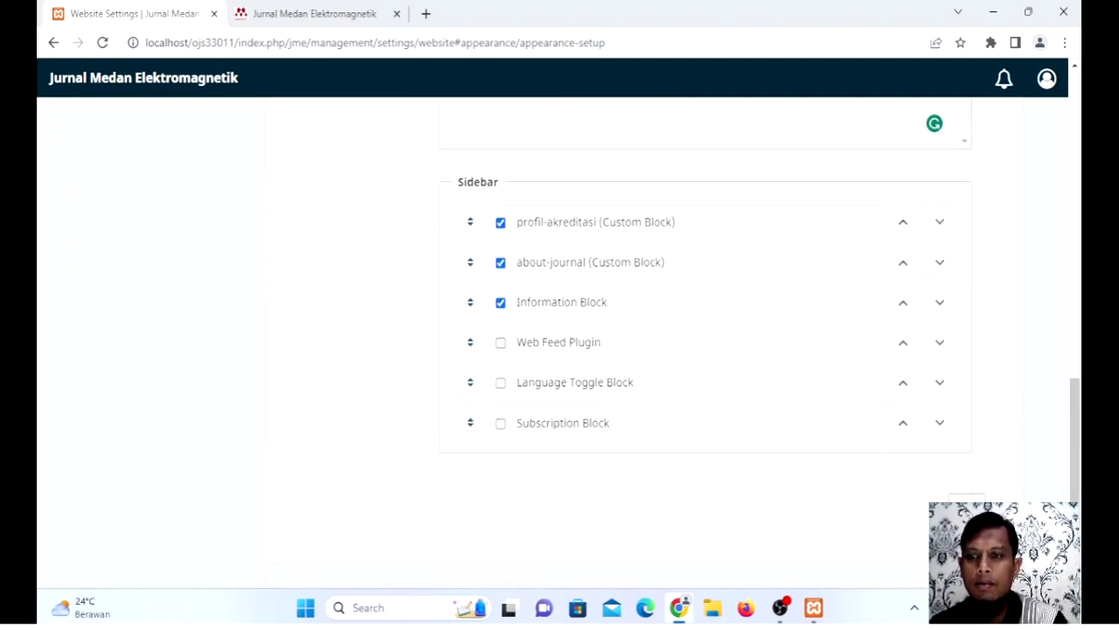
click(297, 13)
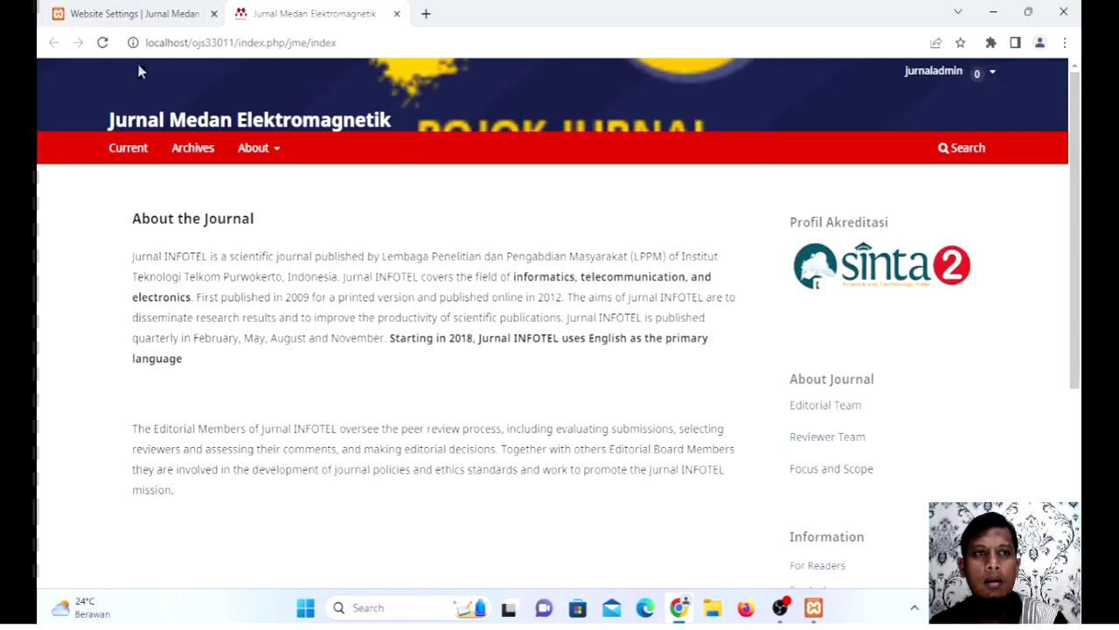
click(98, 45)
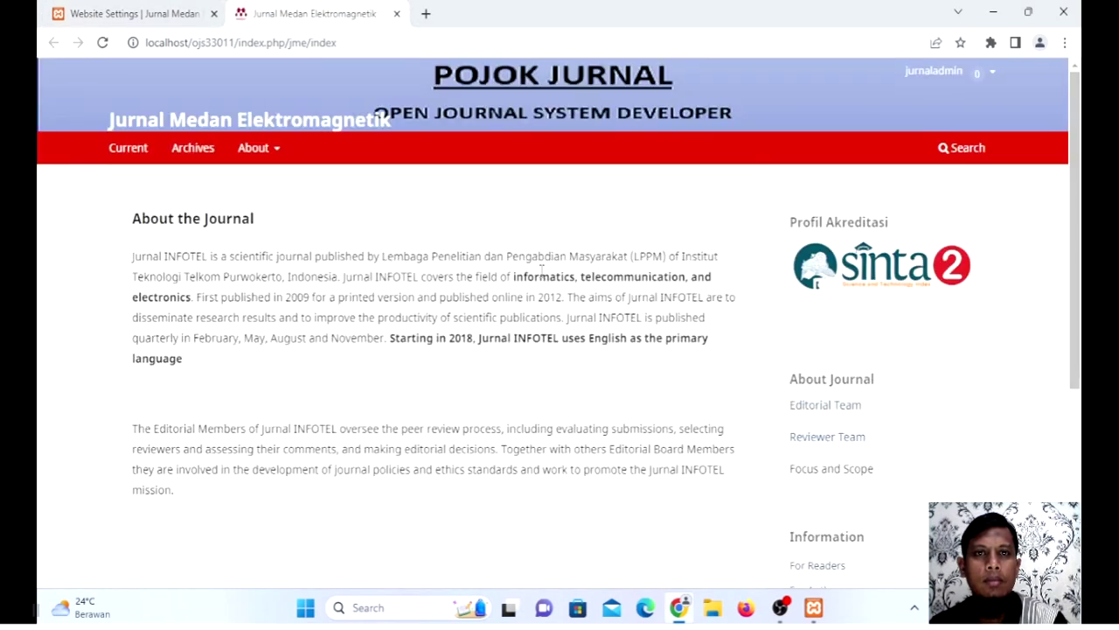
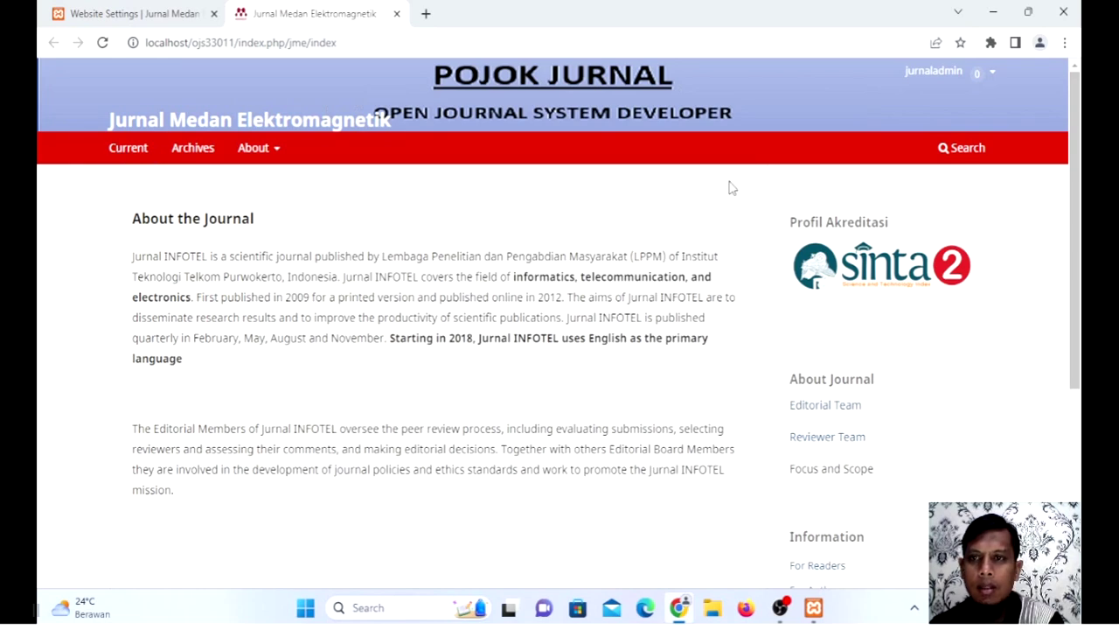
Step: Upload mendeley.png as the journal logo and save the Setup appearance settings
click(157, 14)
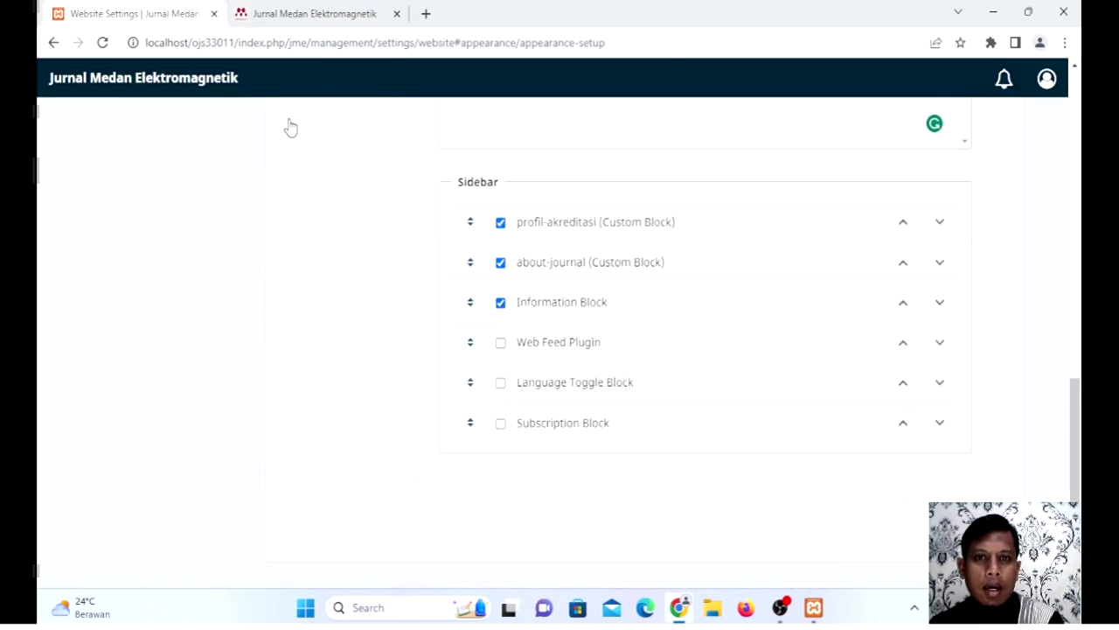
scroll(538, 254, up, 10)
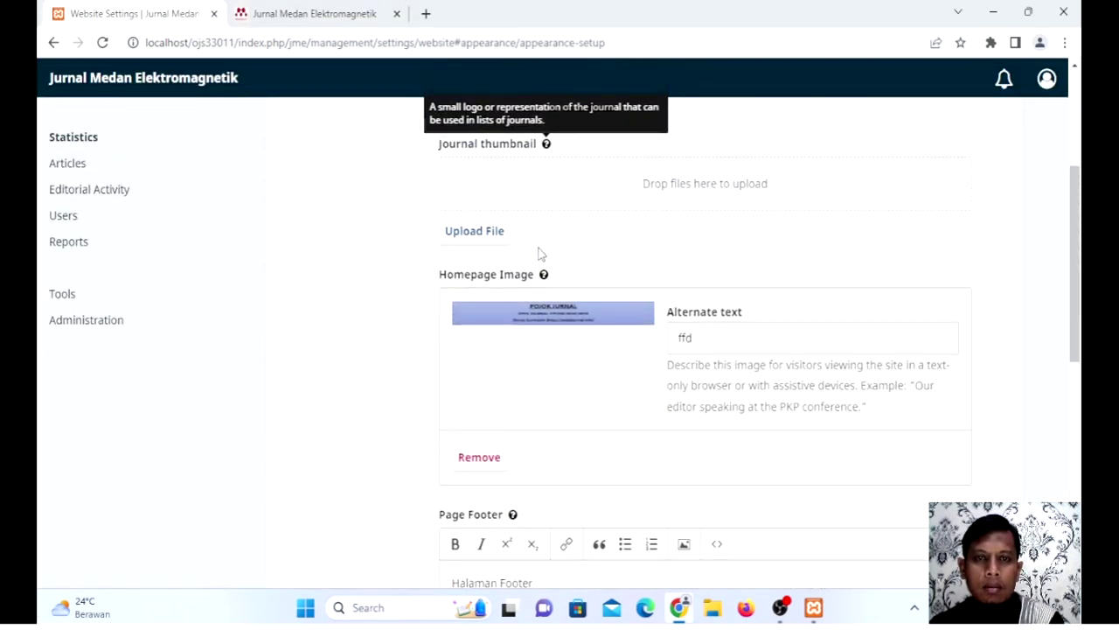
scroll(539, 247, up, 1)
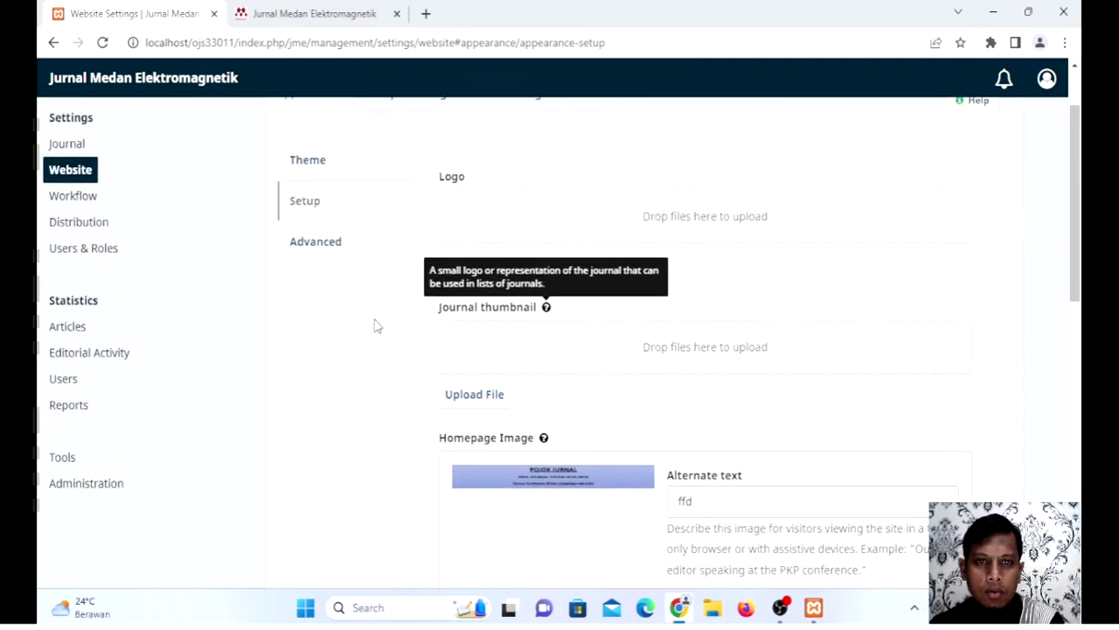
click(497, 260)
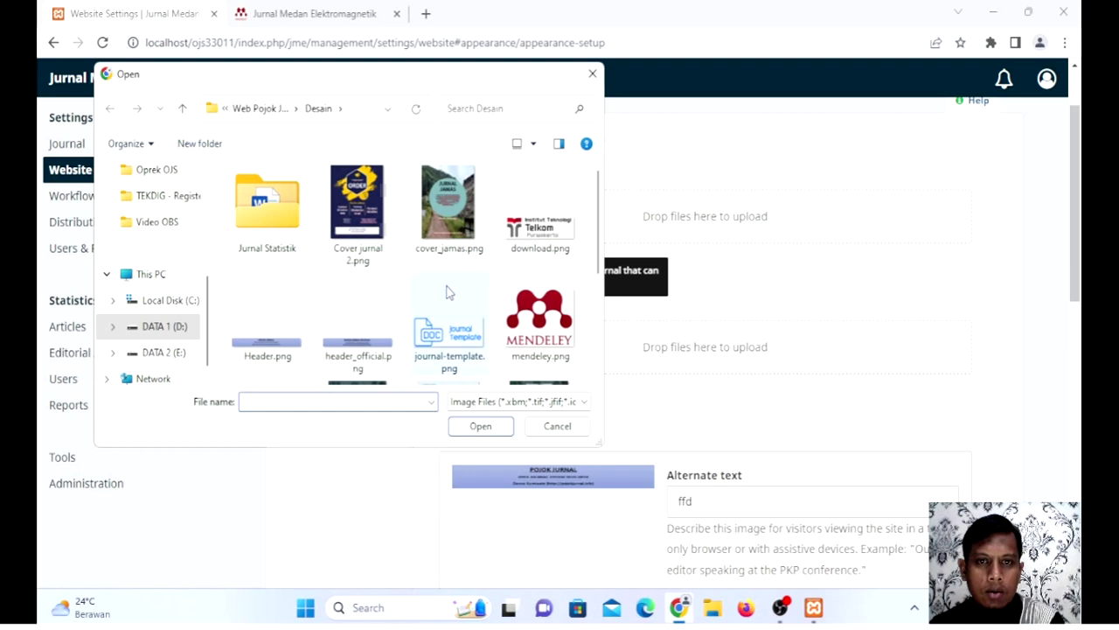
scroll(446, 291, down, 1)
click(539, 218)
click(480, 426)
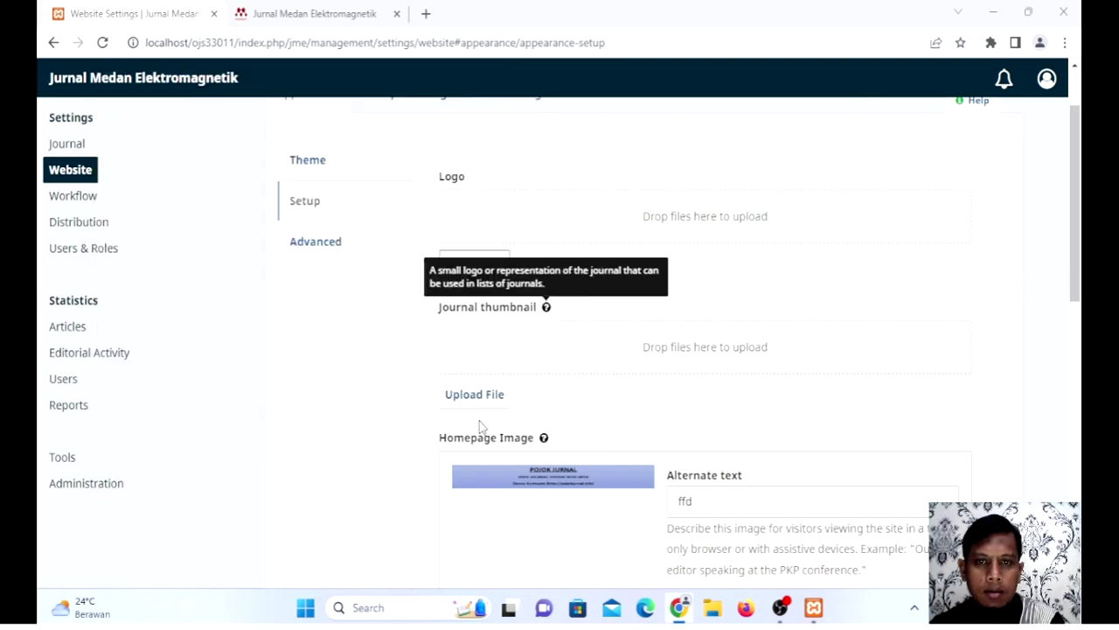
scroll(500, 399, down, 8)
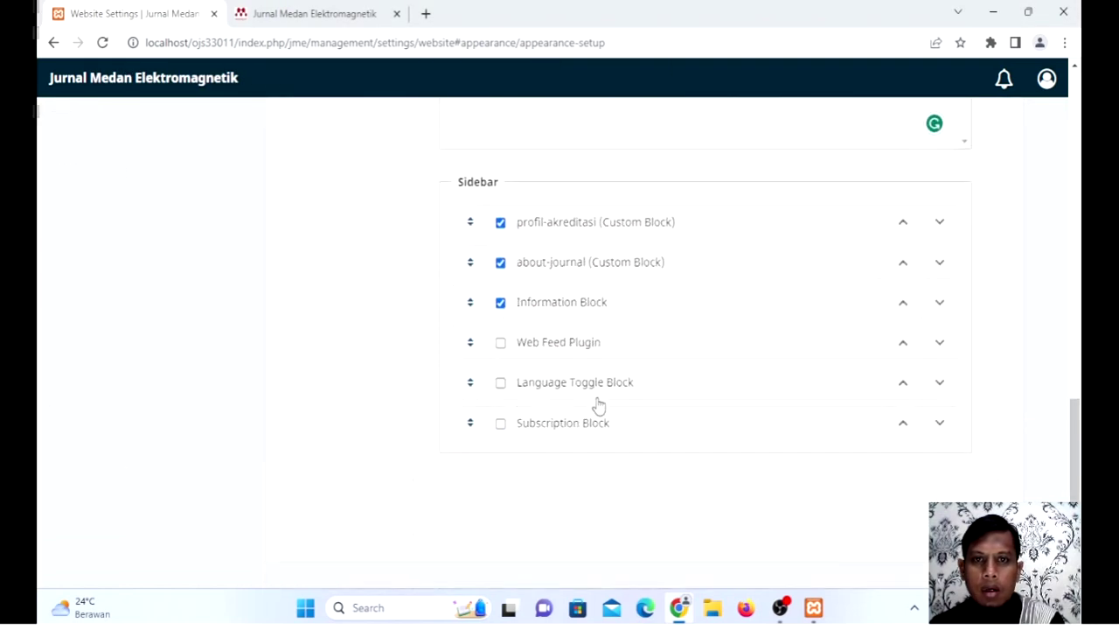
Step: Reload the journal homepage to check the logo against the header background image
click(288, 17)
click(102, 42)
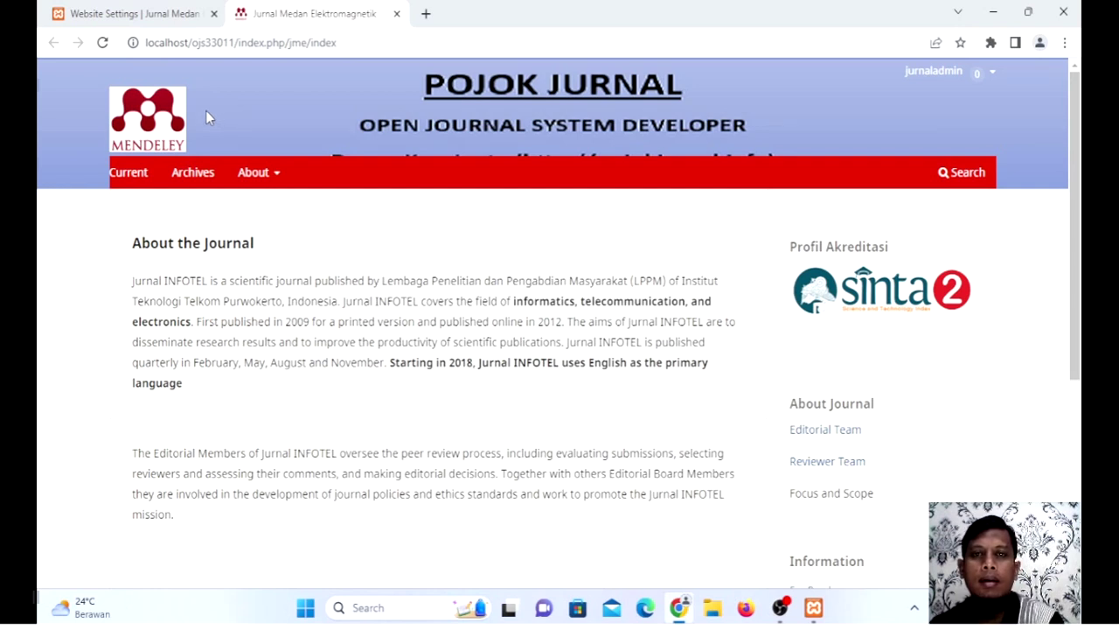
mouse_move(254, 172)
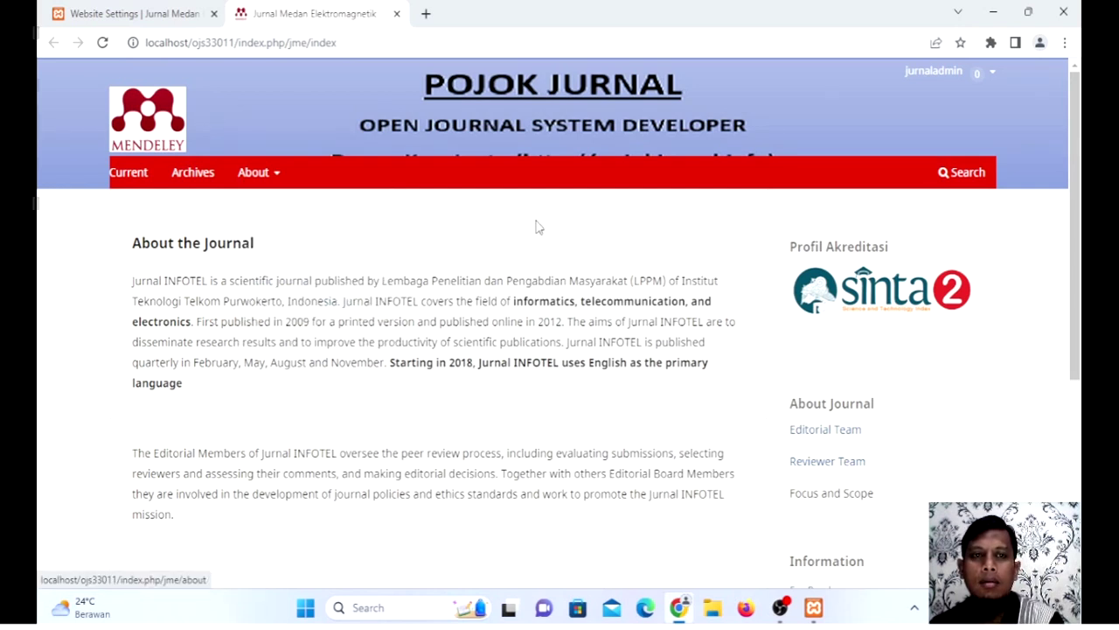
Step: Look through the Theme, Setup and Advanced sections of the website appearance settings
click(120, 14)
scroll(358, 232, up, 15)
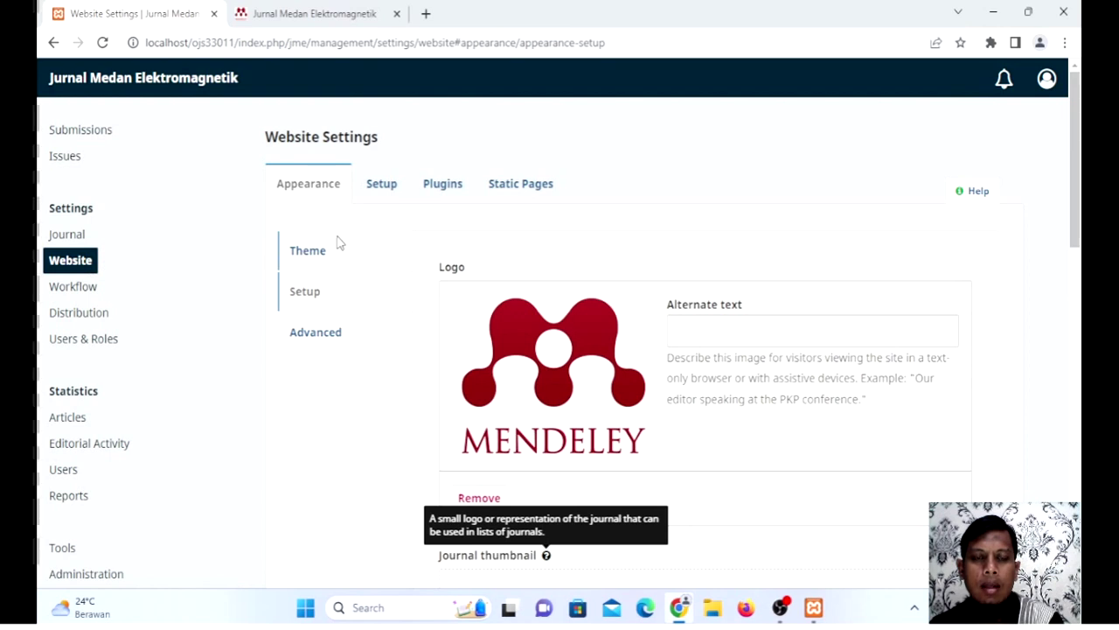
click(313, 253)
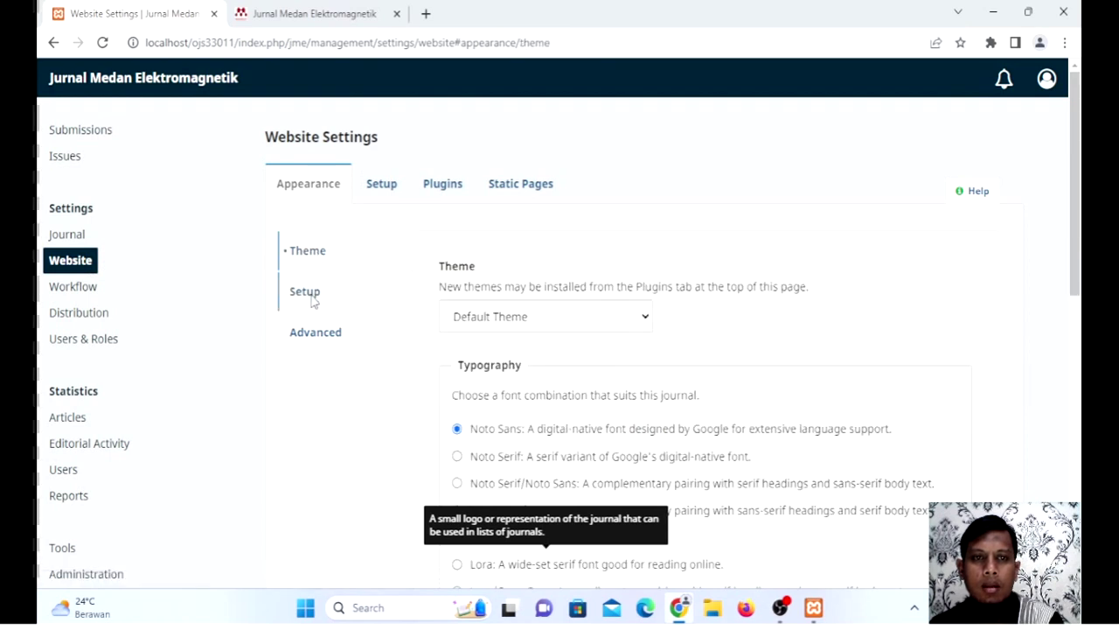
click(312, 294)
click(313, 335)
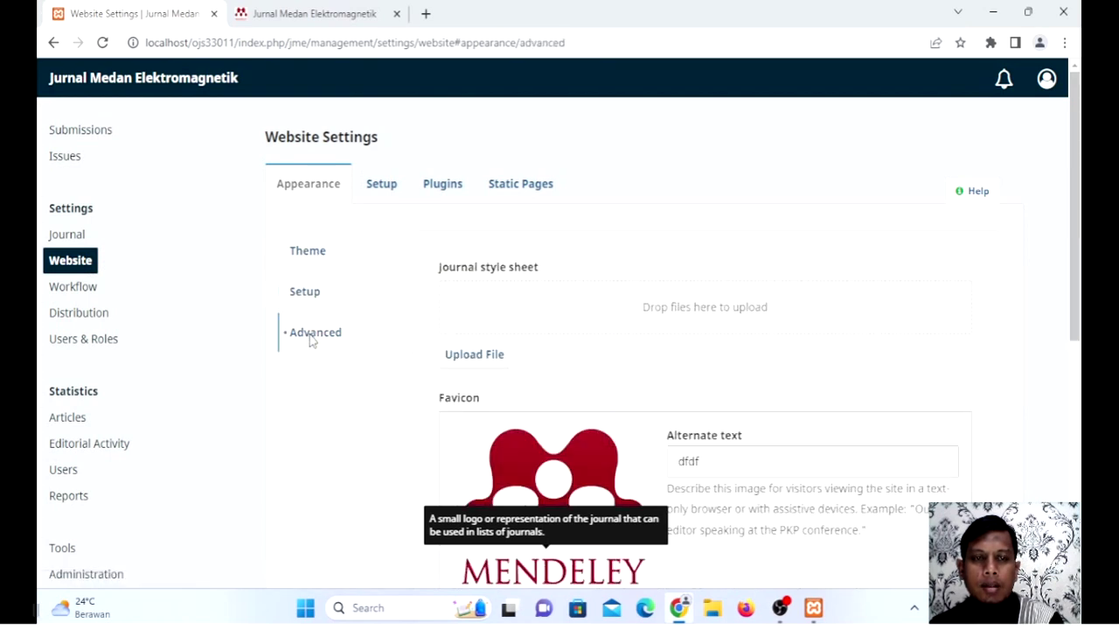
Step: Review the available themes and the typography, header colour, journal summary and header background options in the Theme settings
click(308, 252)
scroll(525, 315, down, 1)
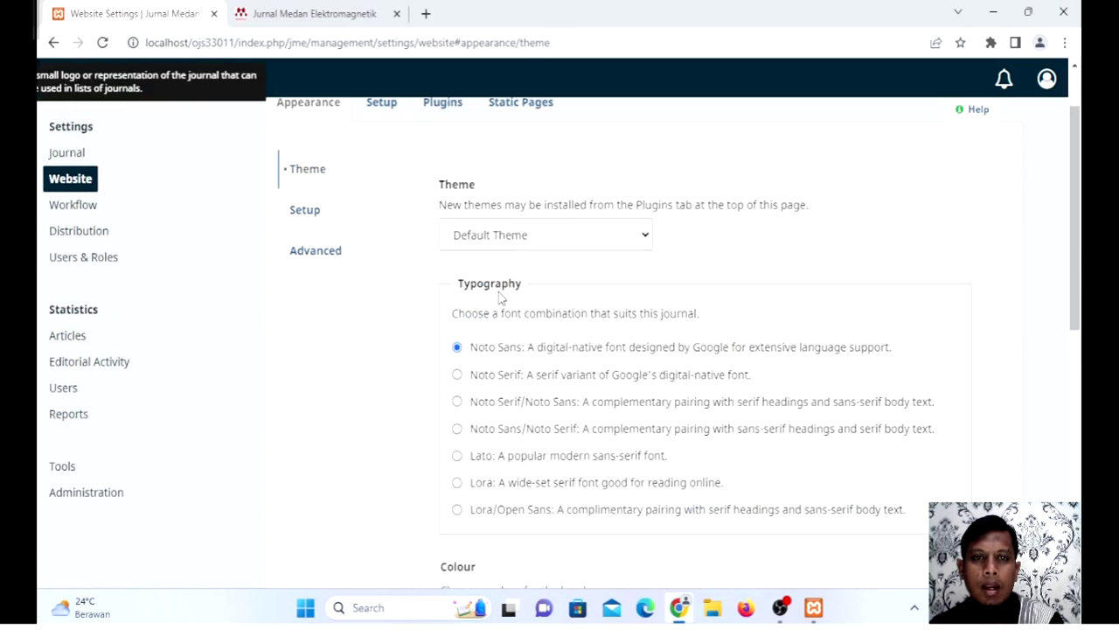
click(612, 236)
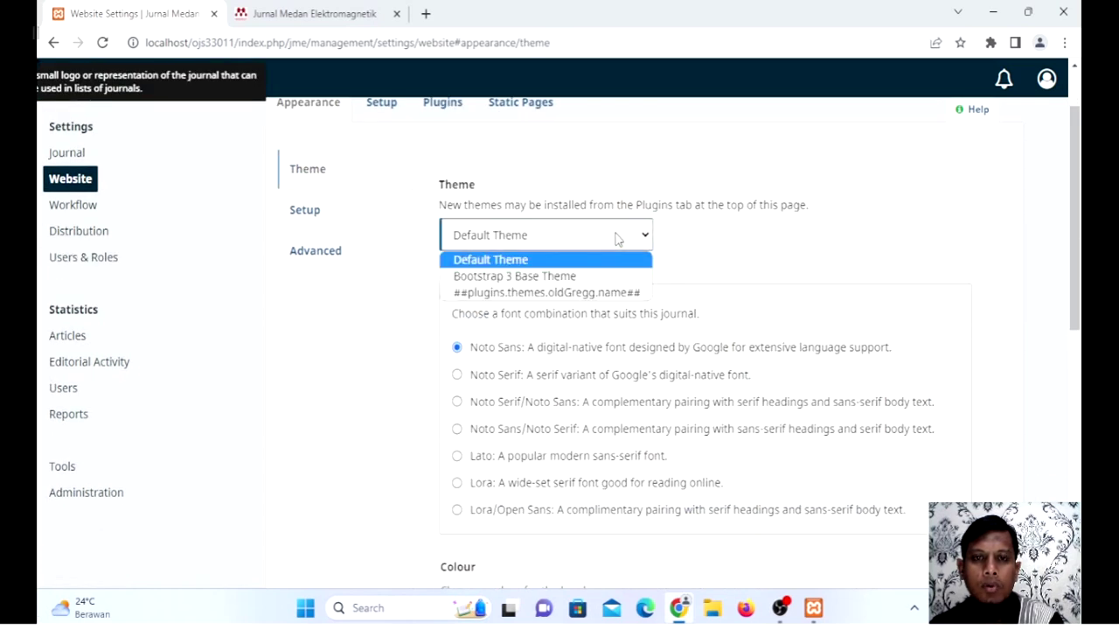
click(718, 237)
scroll(458, 220, down, 3)
scroll(461, 216, up, 2)
scroll(458, 216, up, 1)
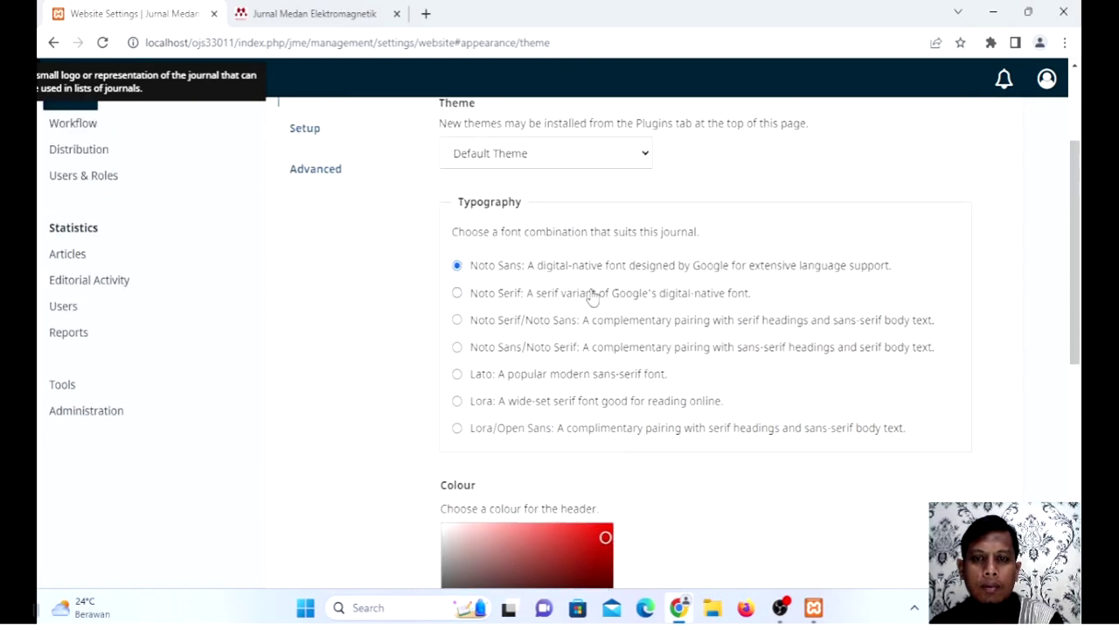
scroll(610, 315, down, 3)
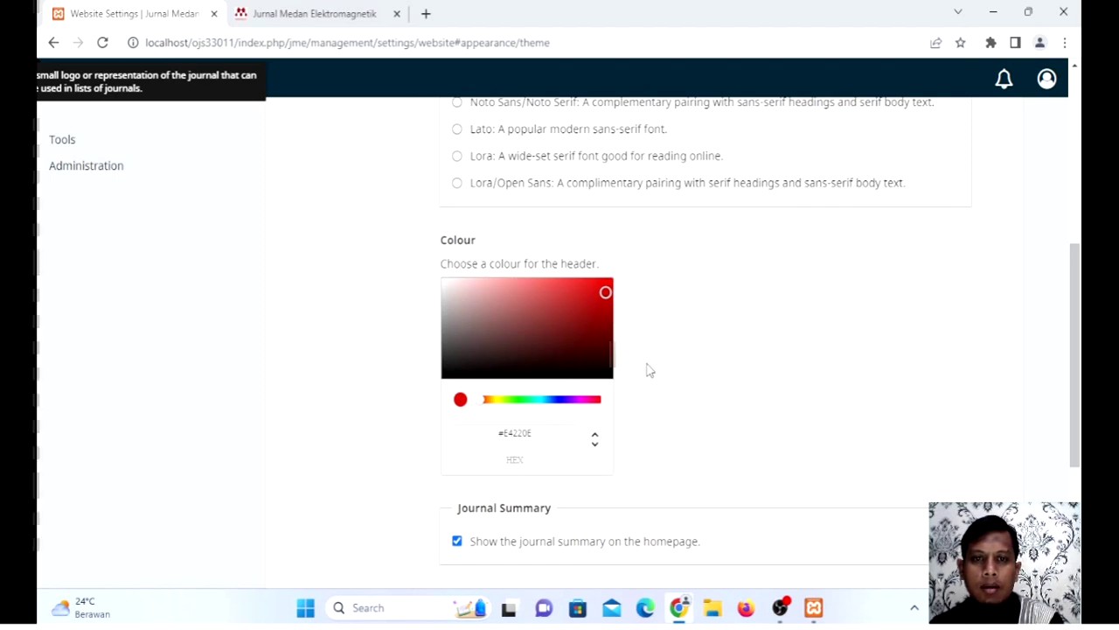
scroll(584, 323, down, 1)
scroll(584, 322, down, 2)
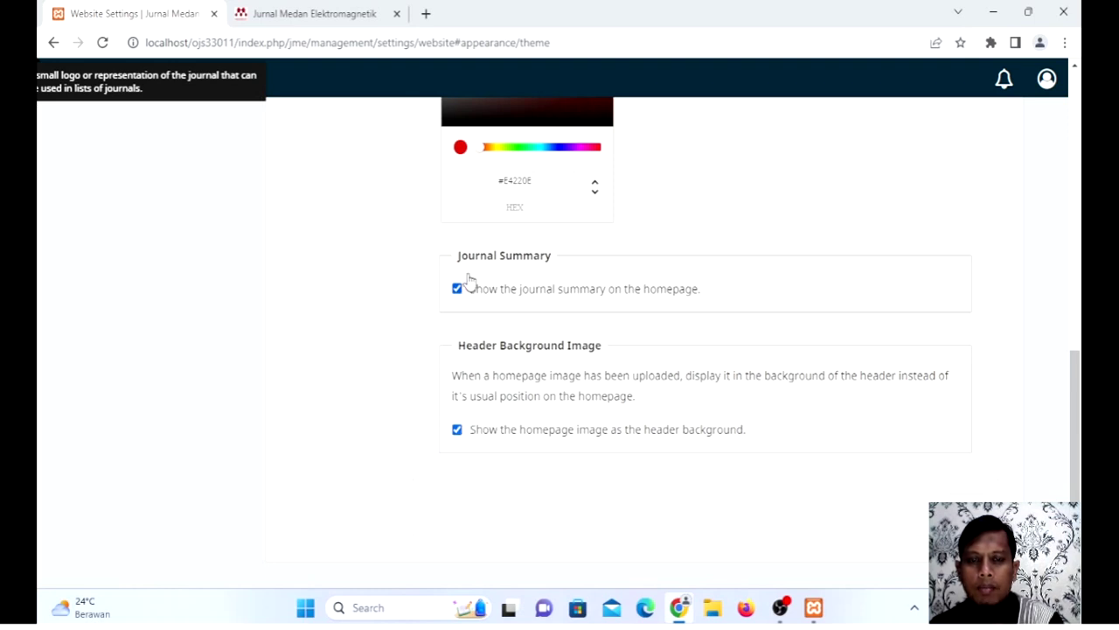
Step: Compare the journal homepage header with the logo, journal thumbnail and homepage image fields in the Setup appearance settings
click(330, 18)
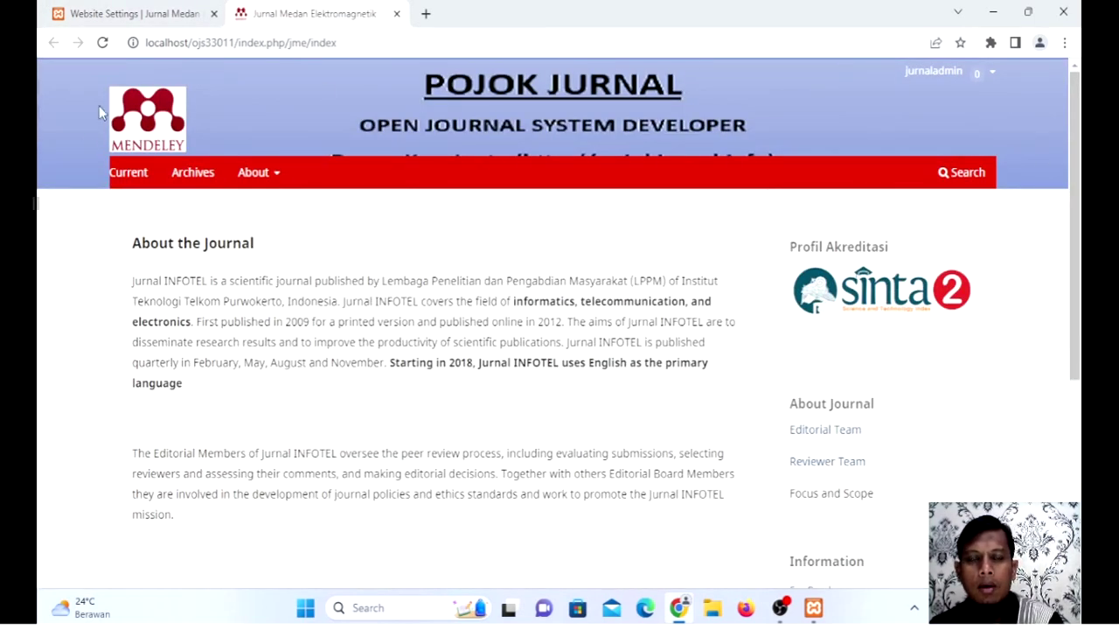
click(145, 14)
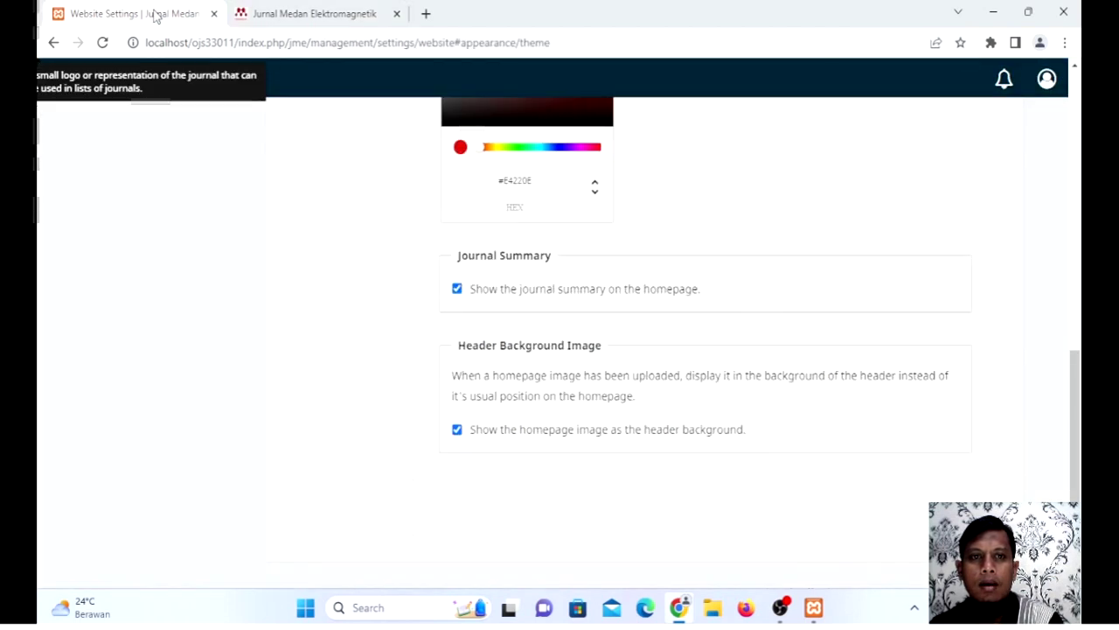
scroll(288, 298, up, 10)
click(301, 286)
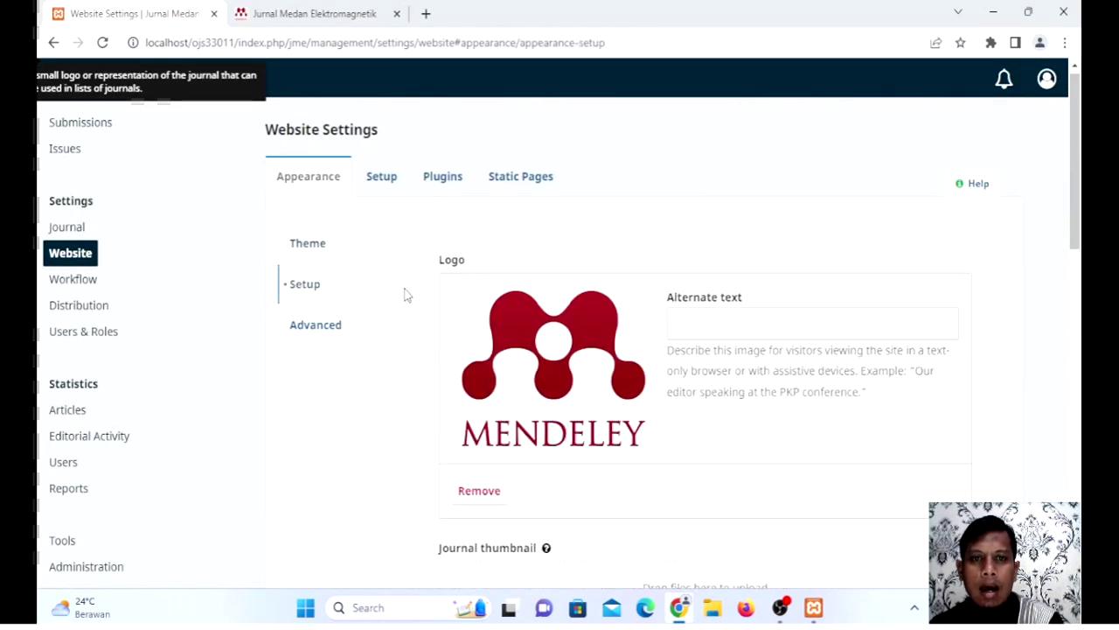
scroll(503, 236, down, 2)
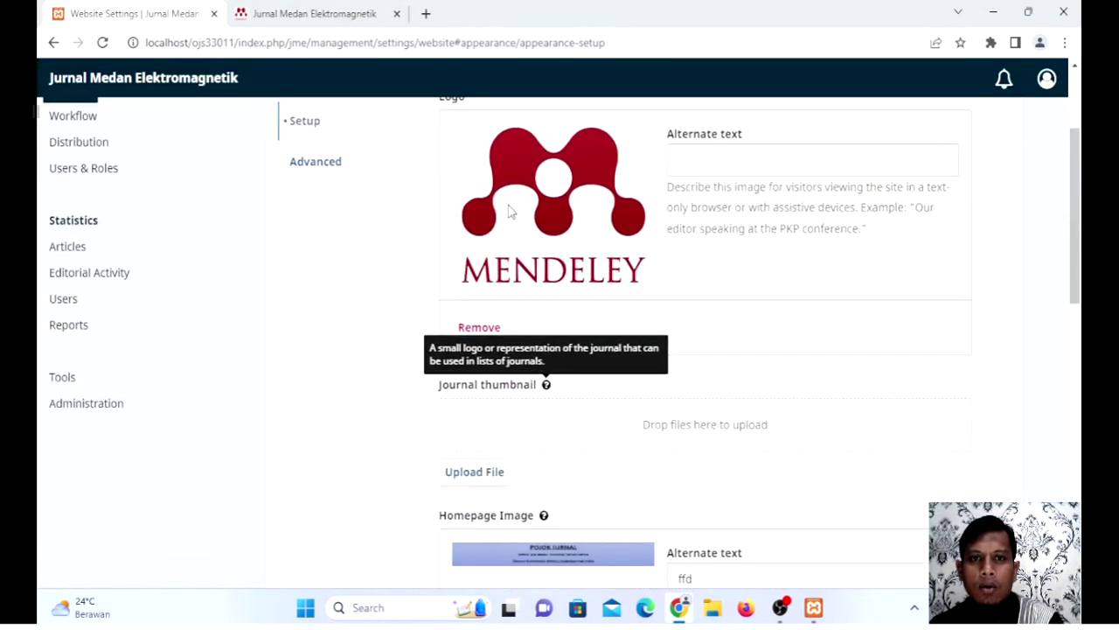
scroll(504, 210, up, 1)
scroll(578, 260, down, 2)
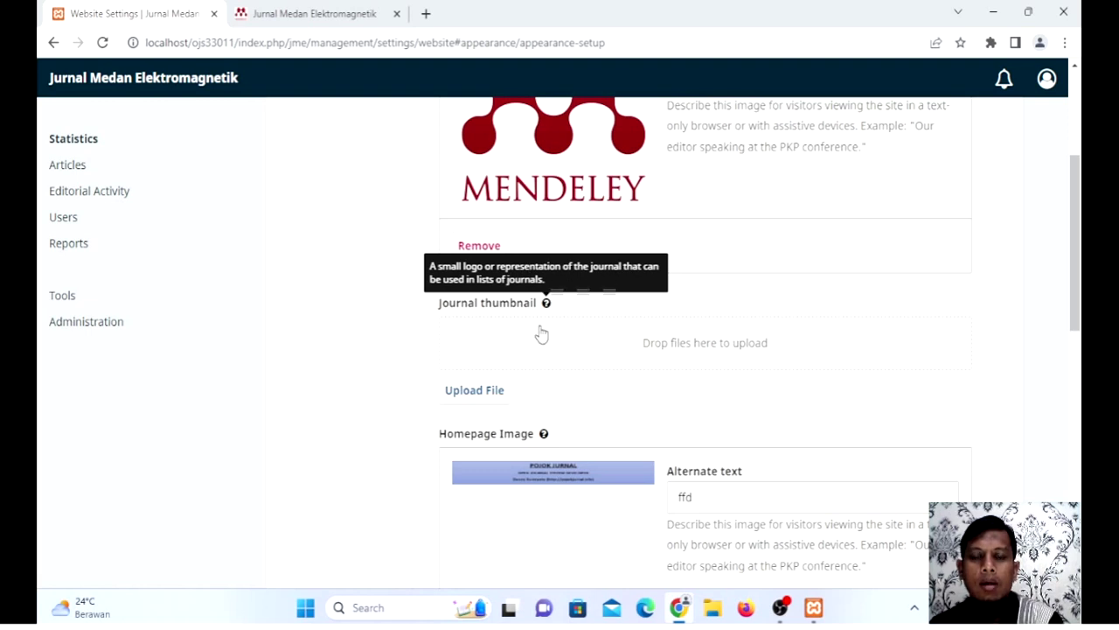
scroll(432, 392, down, 2)
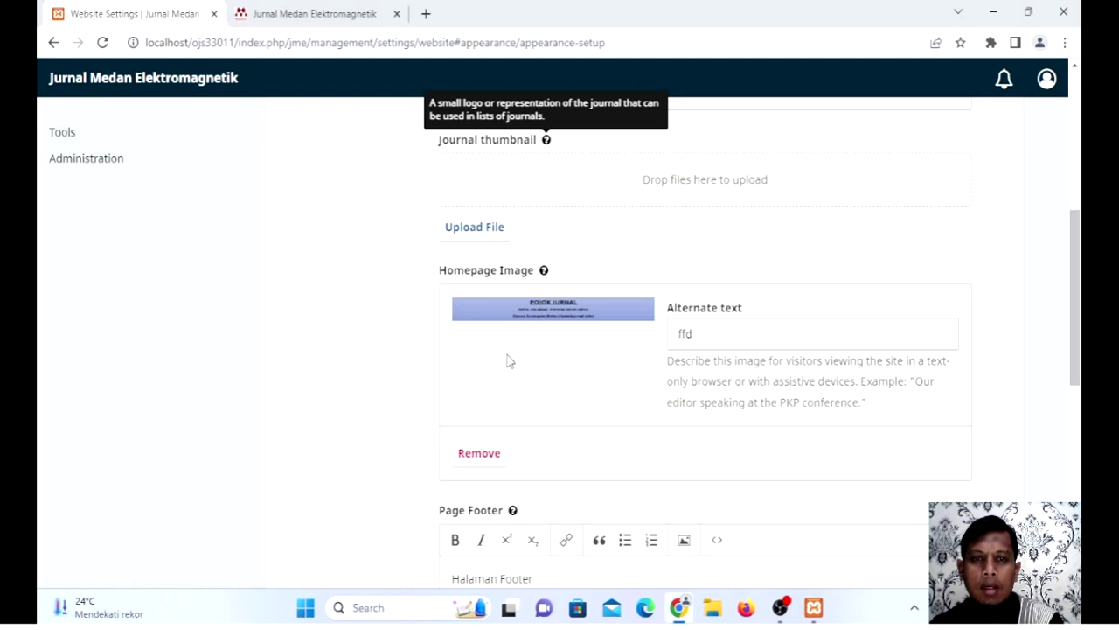
Step: Check the whole journal homepage and return to the start of the Setup appearance settings
click(316, 14)
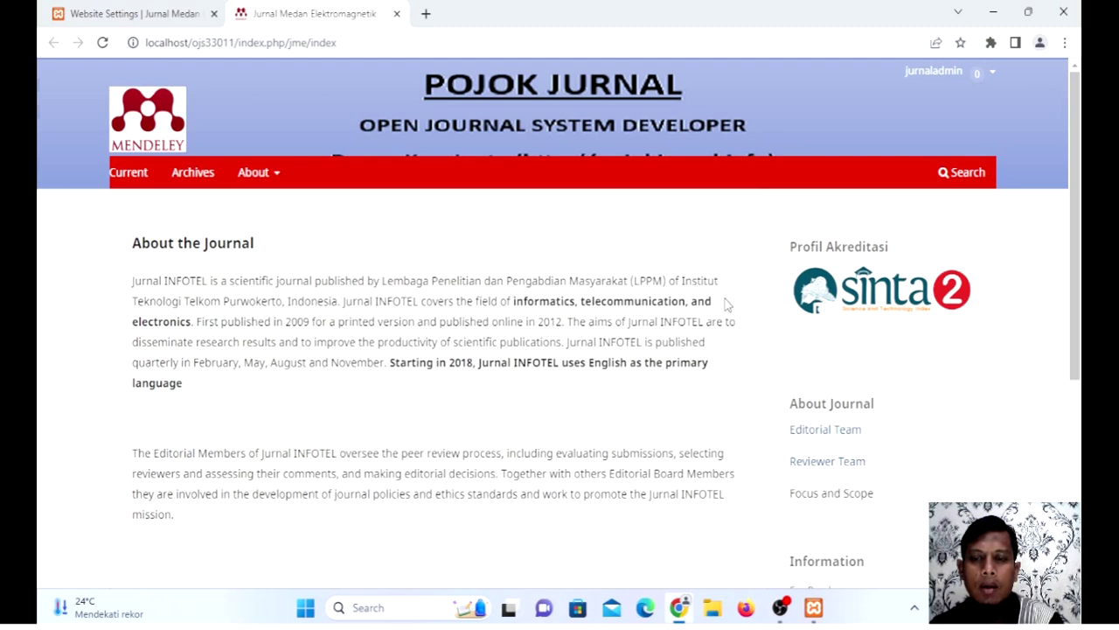
scroll(722, 525, down, 5)
scroll(727, 522, up, 5)
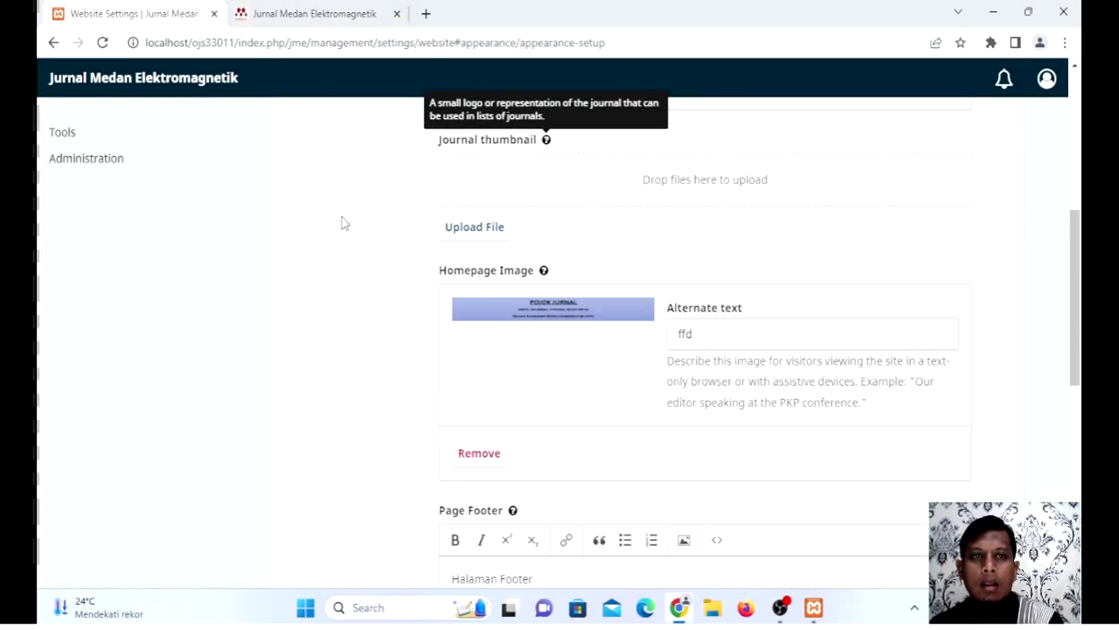
scroll(352, 245, up, 4)
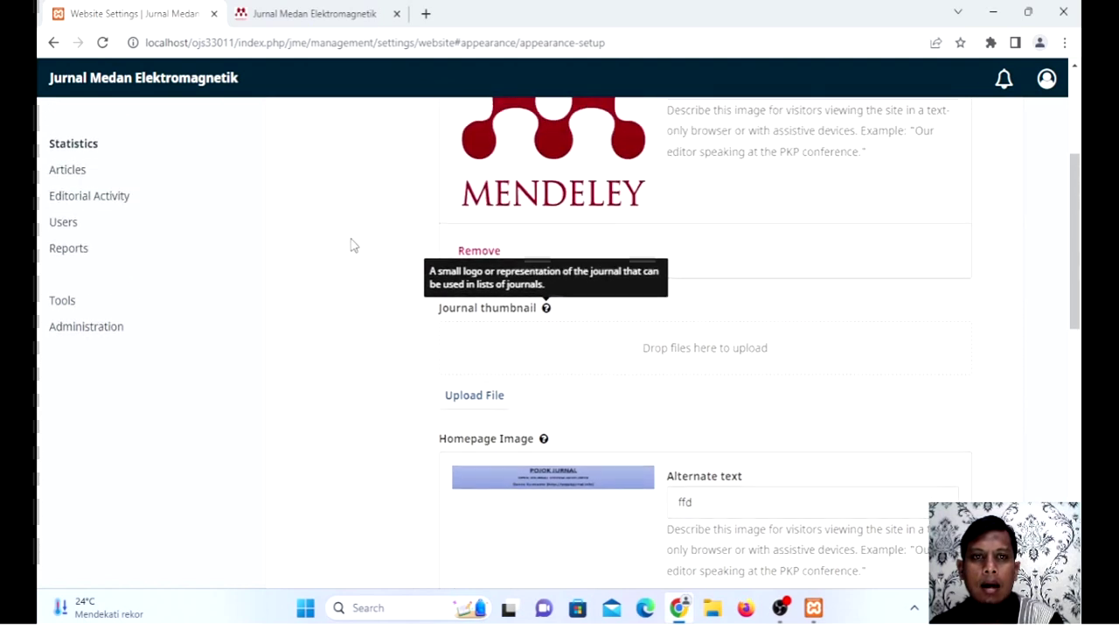
scroll(351, 246, up, 1)
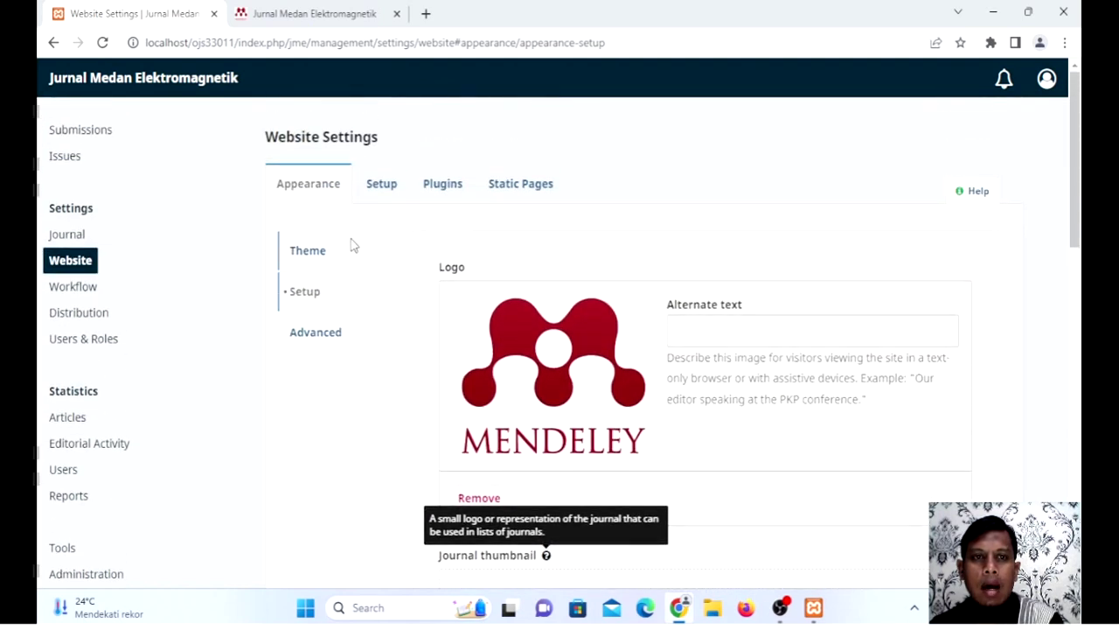
Step: Examine the installed plugins of the journal website, including the block, gateway, generic and import/export groups
click(443, 184)
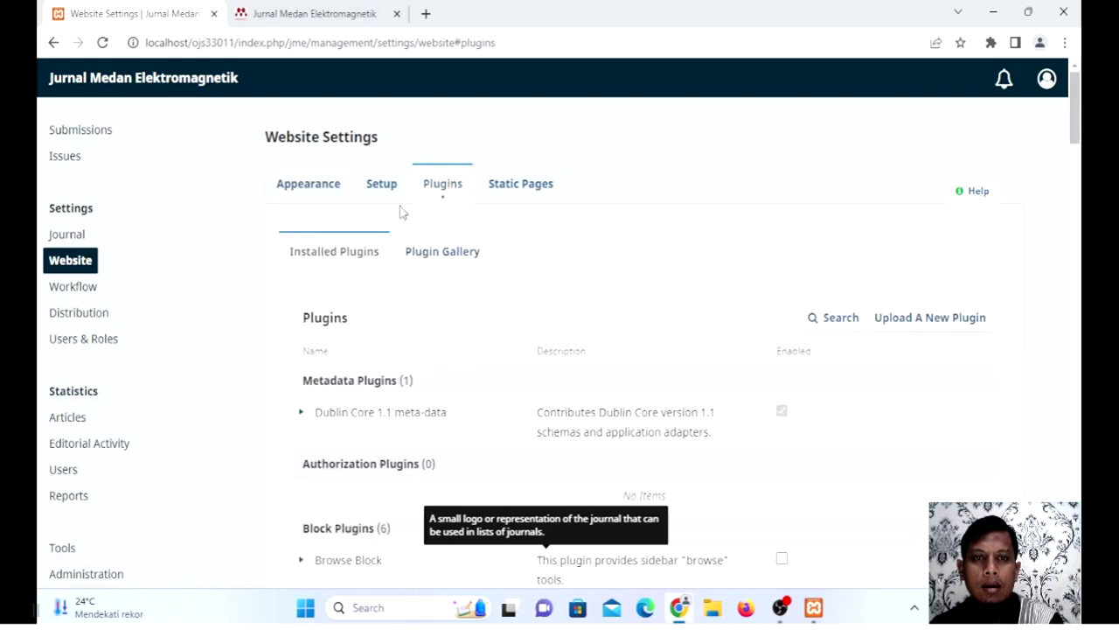
scroll(399, 300, down, 4)
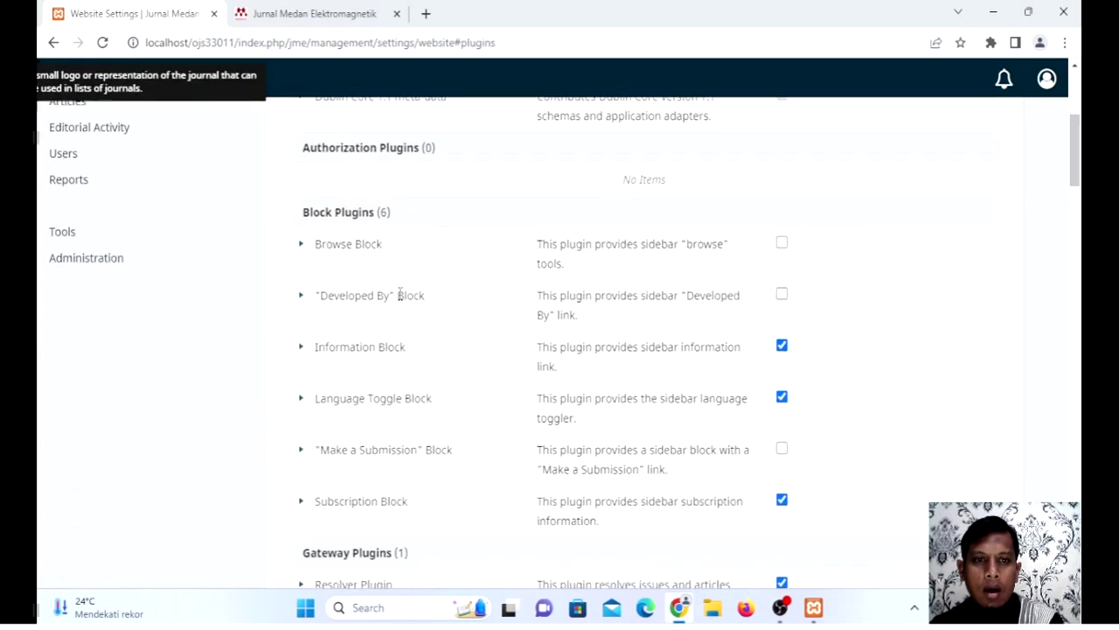
scroll(393, 318, up, 2)
scroll(393, 318, up, 2)
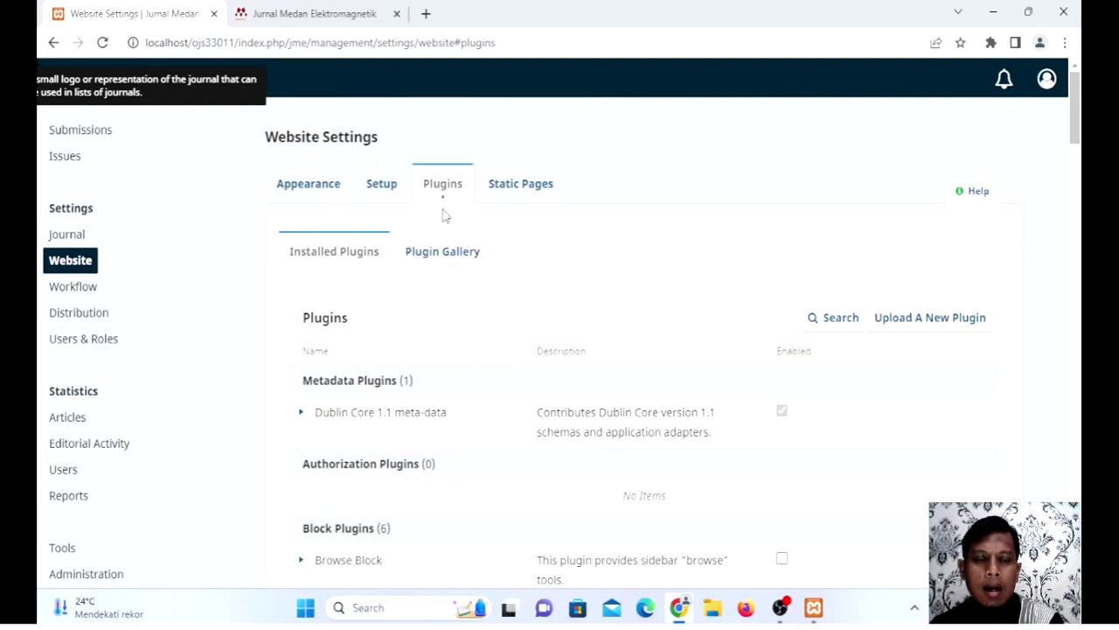
scroll(444, 327, down, 6)
scroll(382, 350, down, 3)
scroll(382, 349, up, 3)
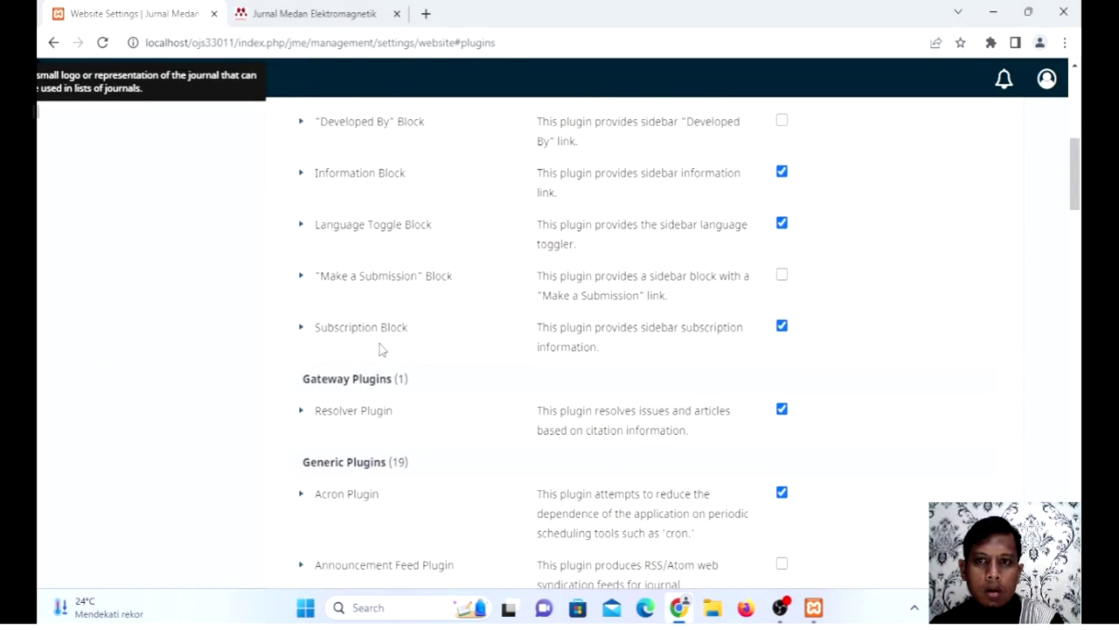
scroll(381, 348, down, 5)
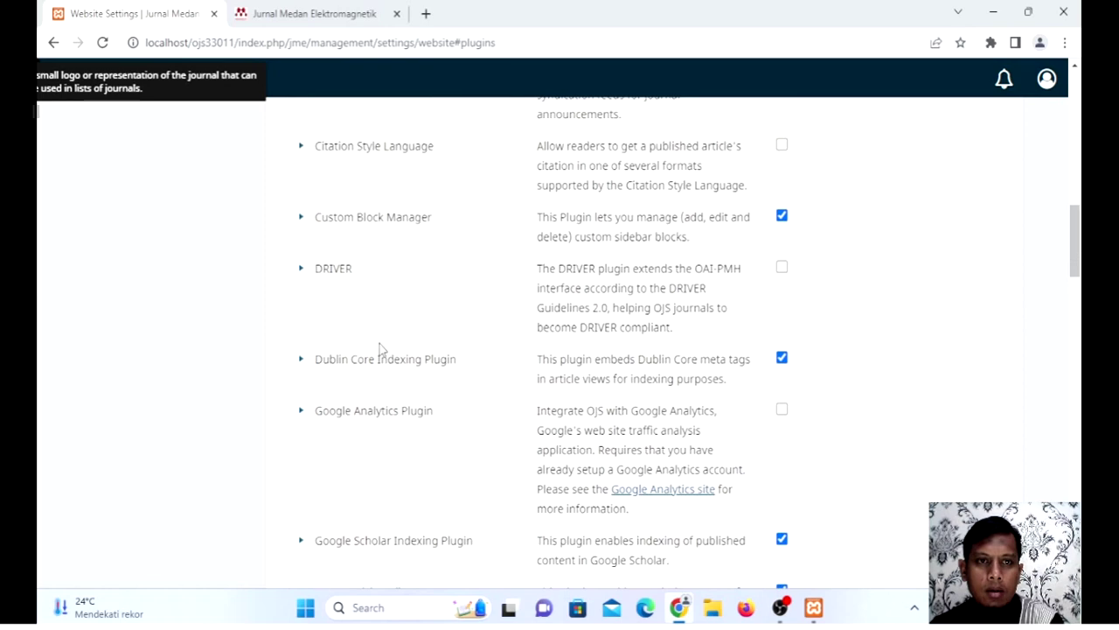
scroll(380, 348, down, 5)
scroll(380, 349, down, 3)
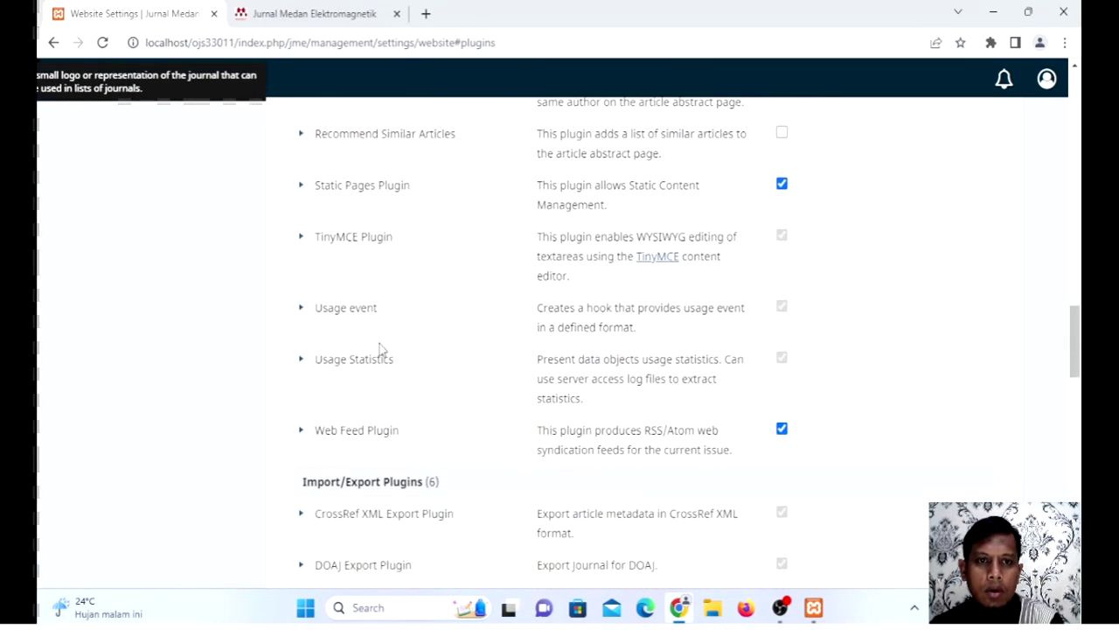
scroll(432, 399, up, 18)
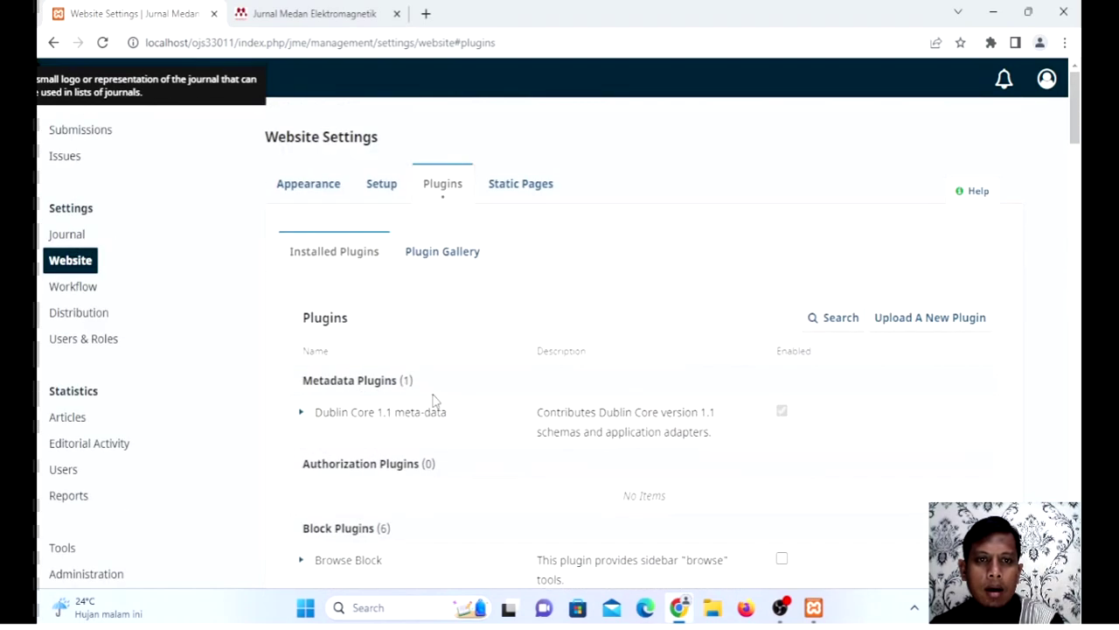
Step: Open the Plugin Gallery, reloading the website settings page to load its plugin list
click(434, 256)
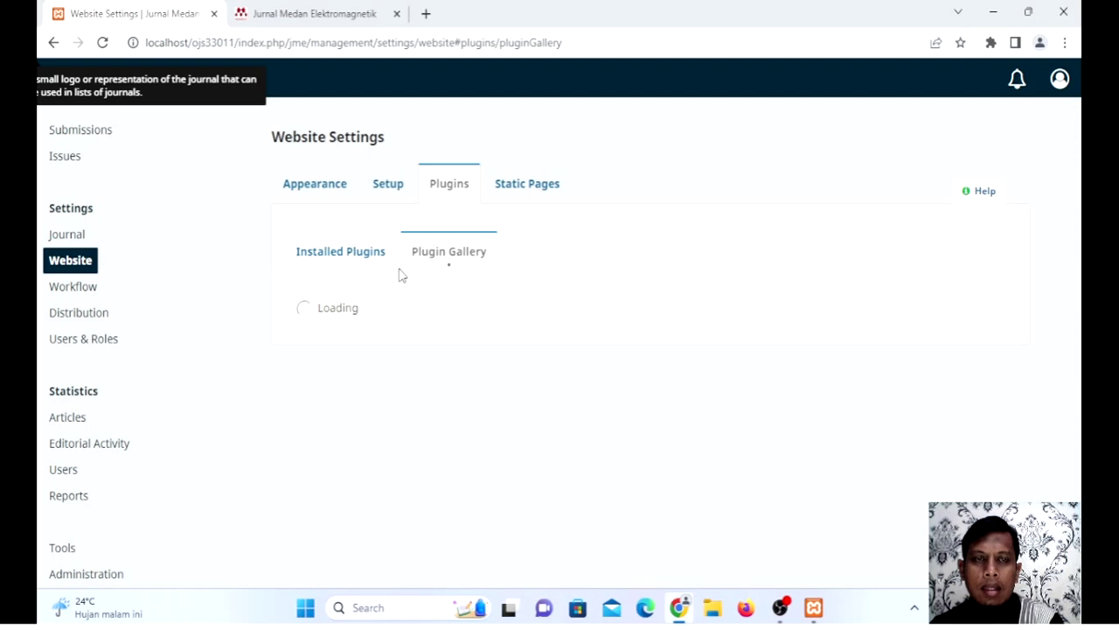
click(311, 13)
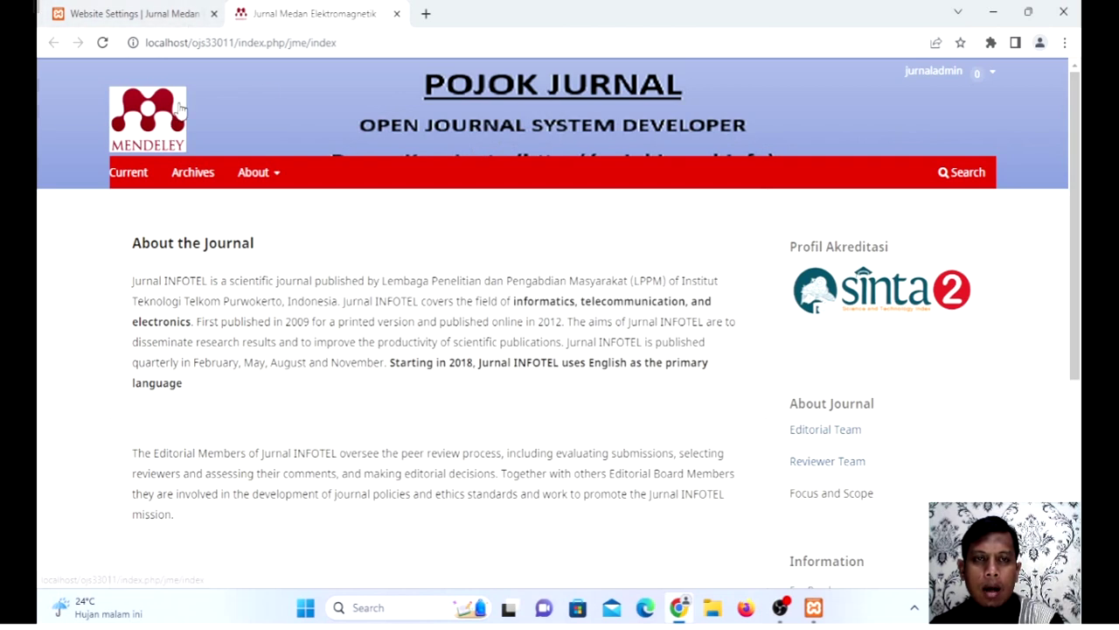
click(131, 13)
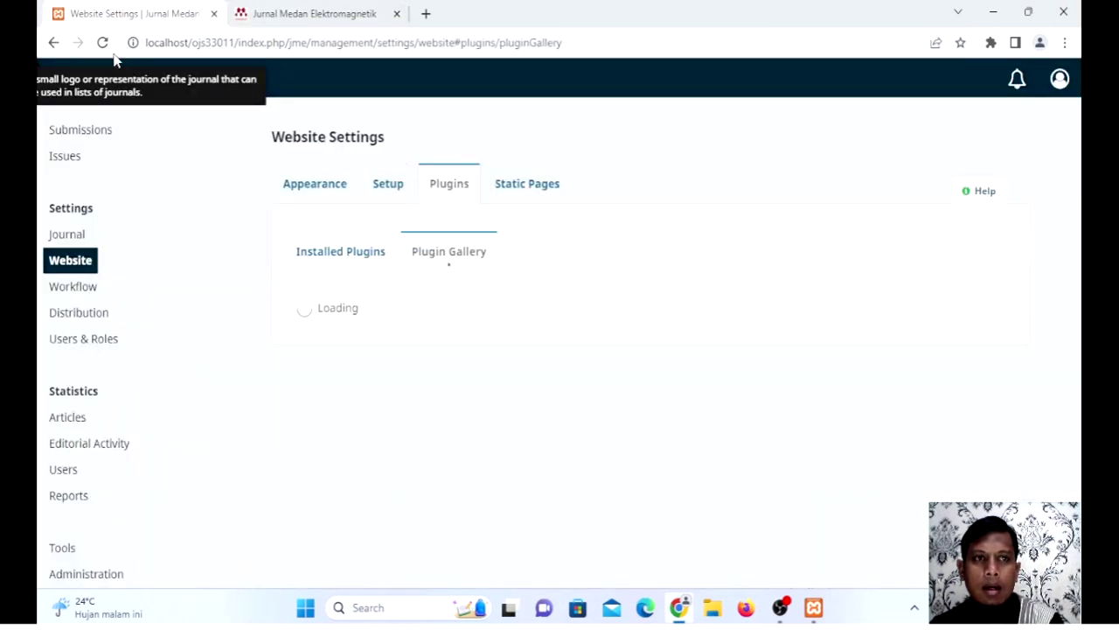
click(103, 47)
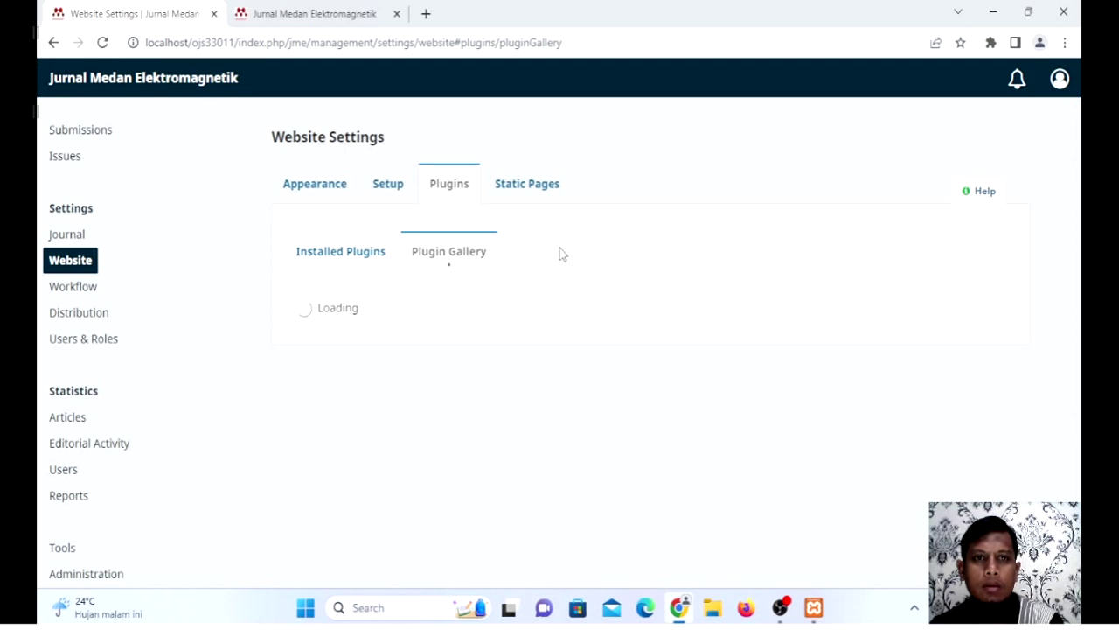
click(369, 254)
click(429, 257)
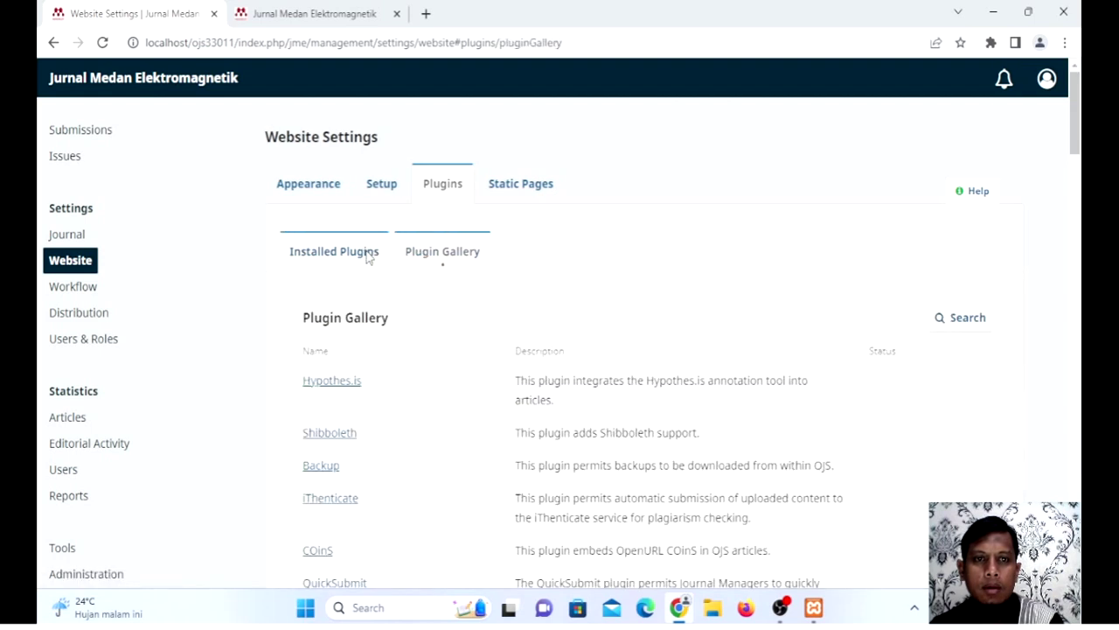
Step: Find the Custom Header Plugin in the Plugin Gallery and open its details
scroll(376, 297, down, 2)
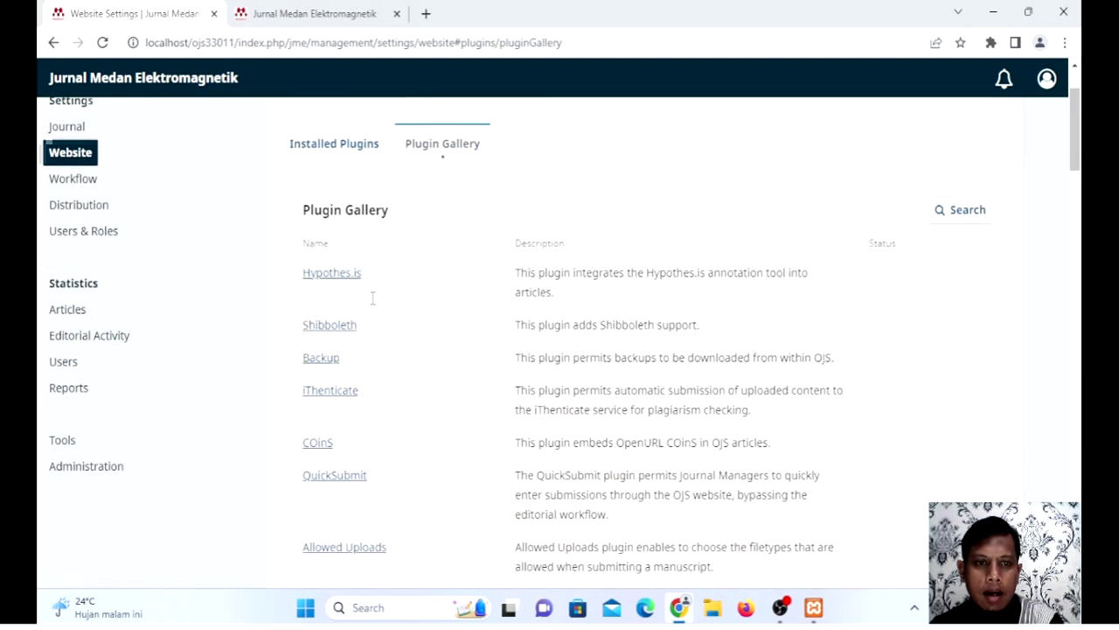
scroll(370, 227, down, 3)
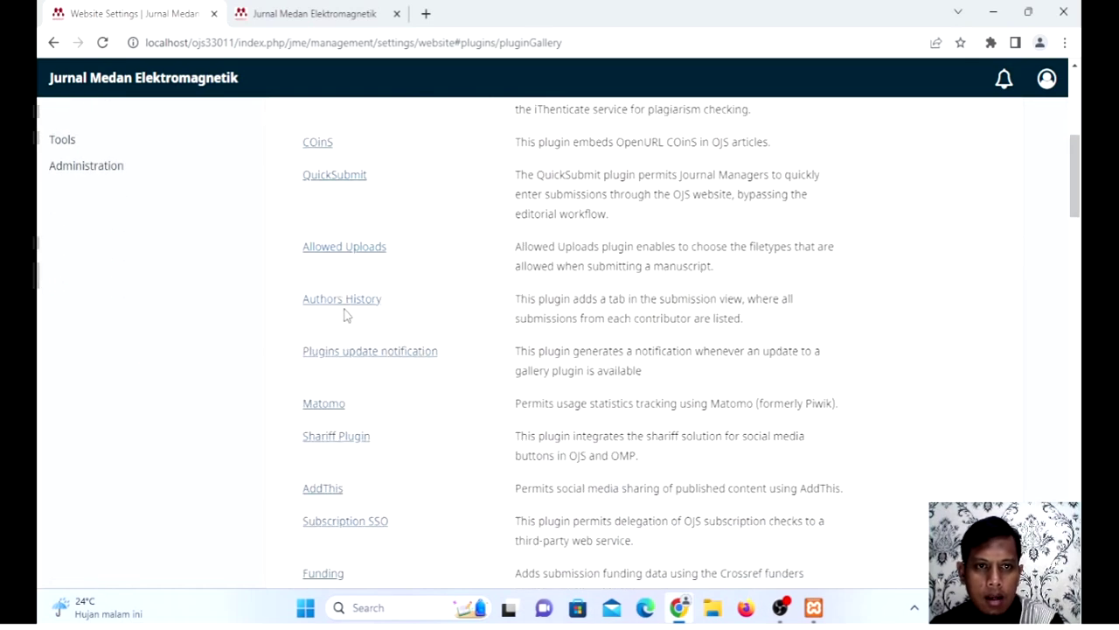
scroll(362, 331, down, 2)
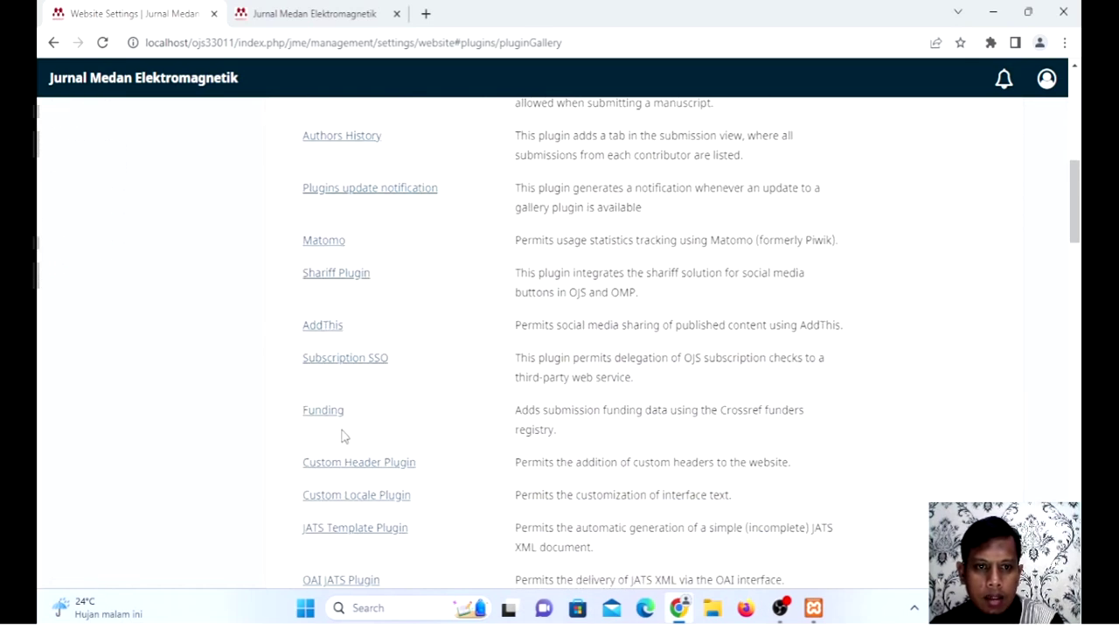
scroll(342, 436, down, 1)
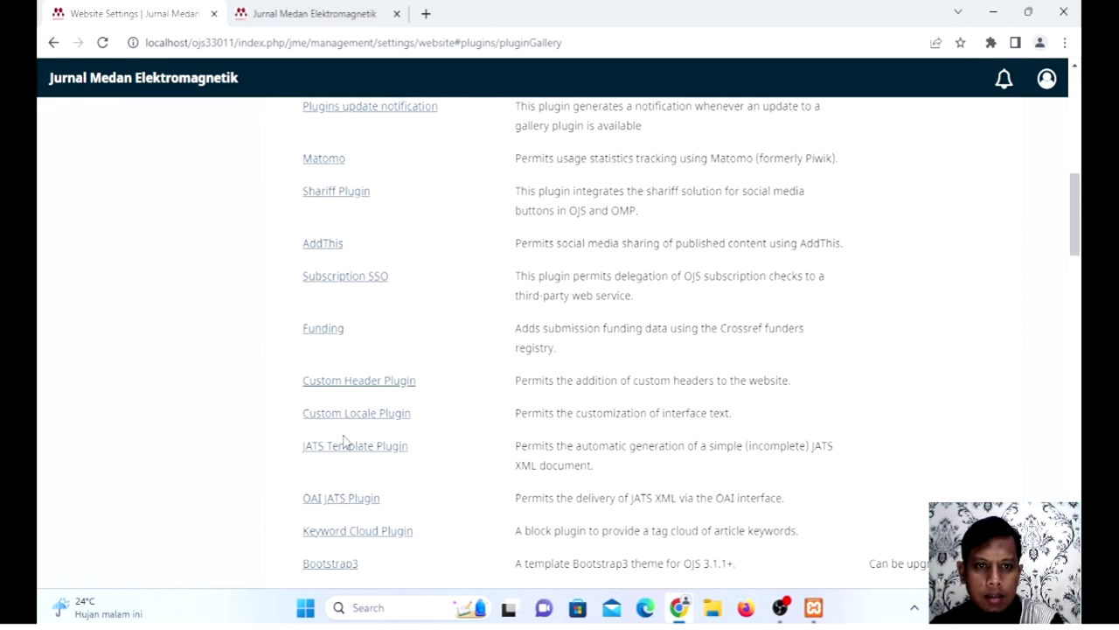
click(364, 390)
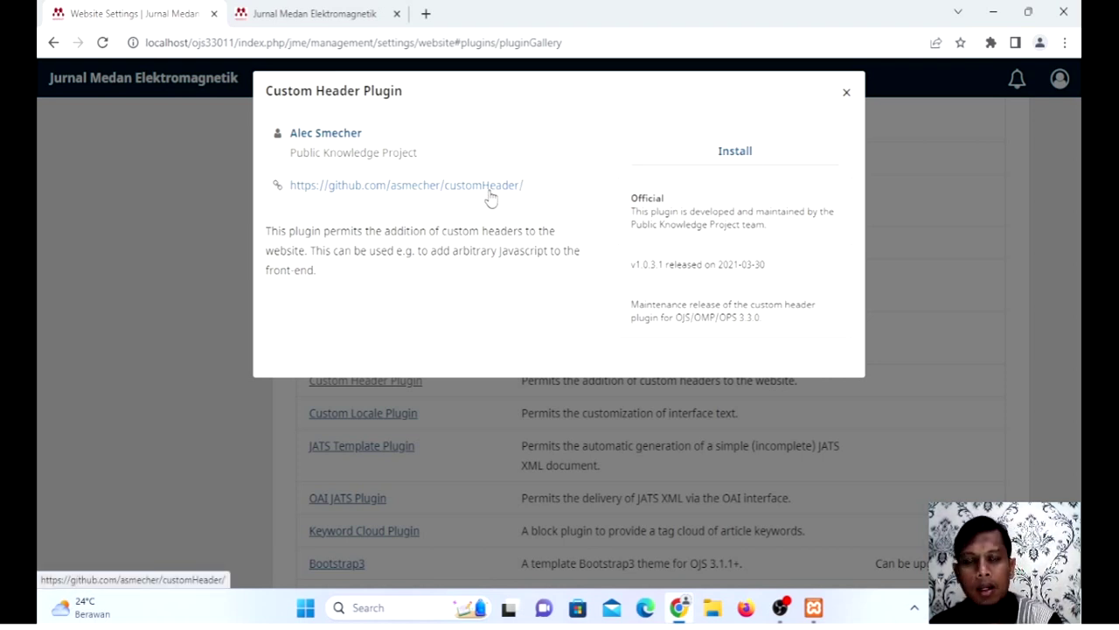
Step: Check the header of the journal homepage, and close the Custom Header Plugin details in the Plugin Gallery
click(315, 13)
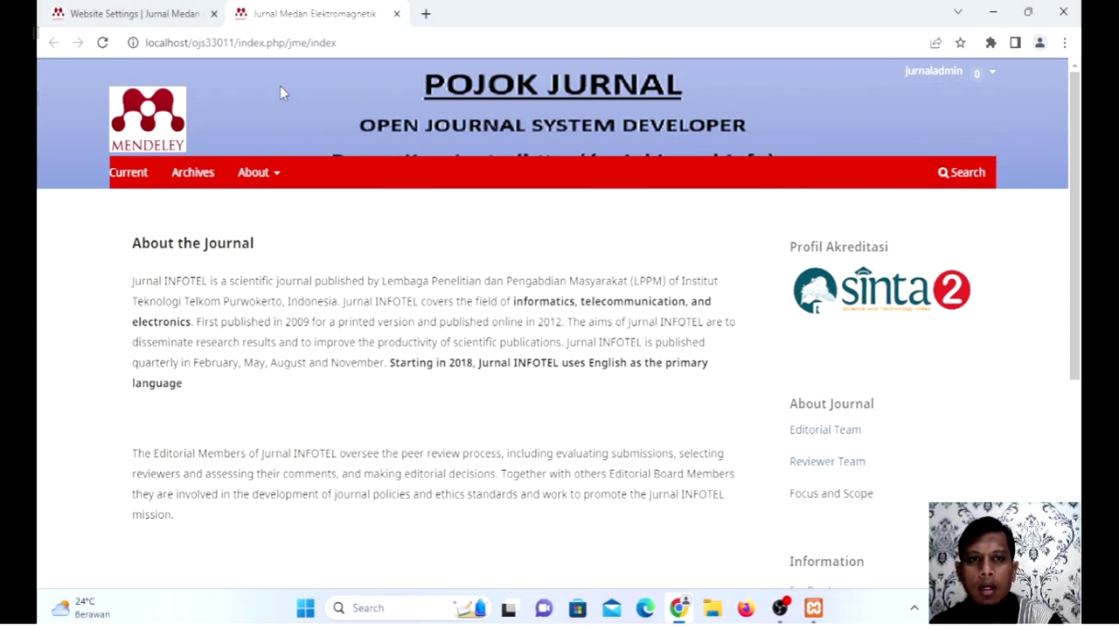
click(136, 13)
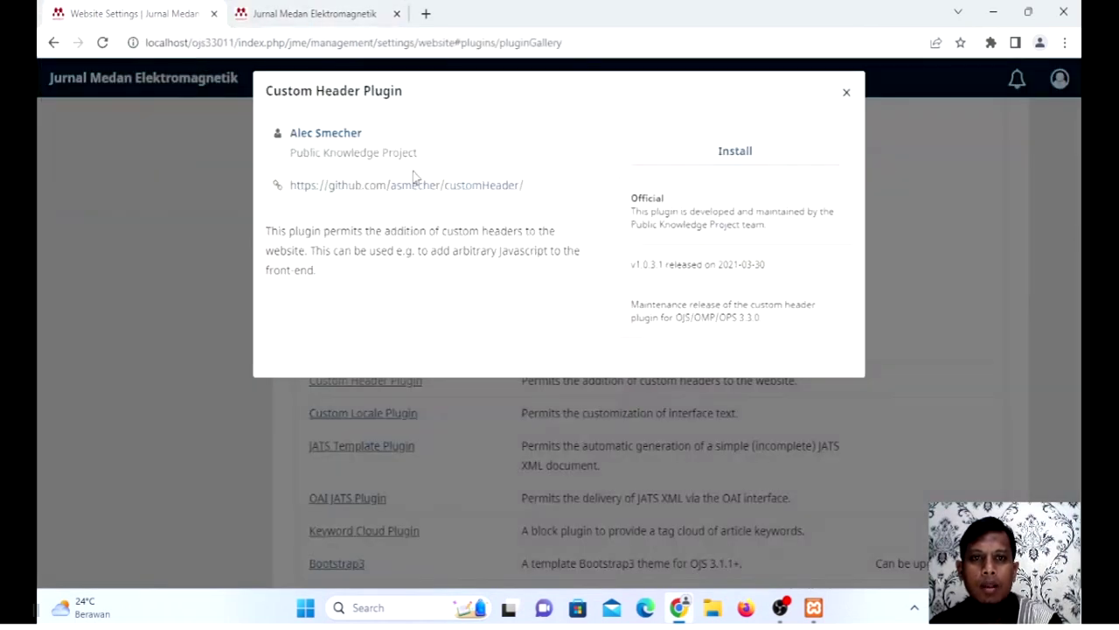
click(846, 93)
scroll(273, 275, up, 15)
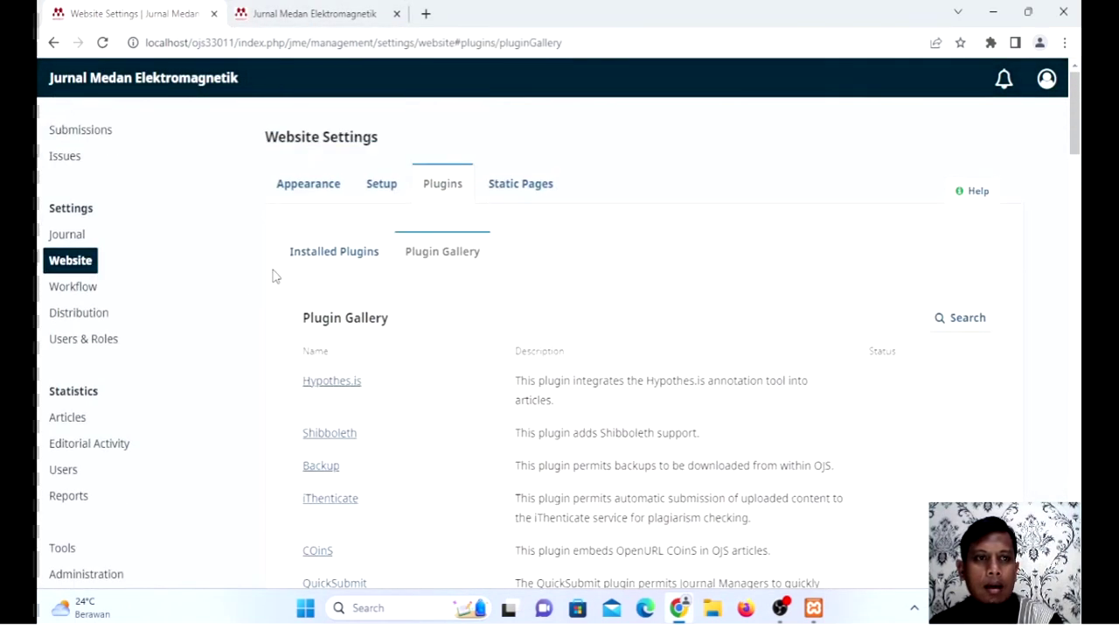
Step: Open the advanced appearance settings of the website and review the journal style sheet, favicon and additional content
click(70, 264)
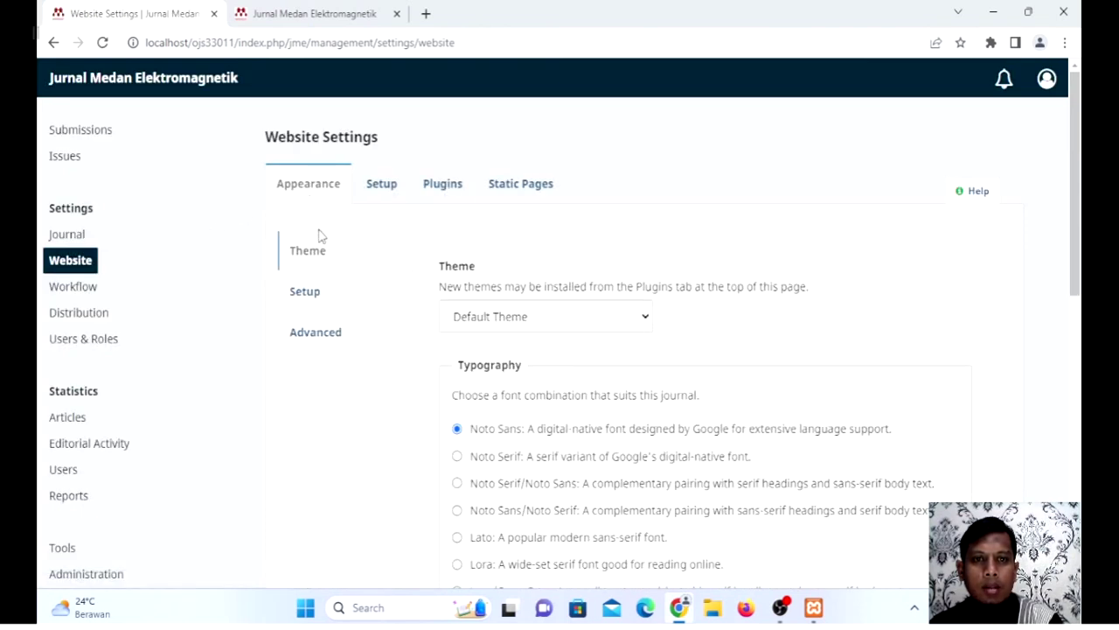
click(316, 333)
scroll(320, 344, down, 5)
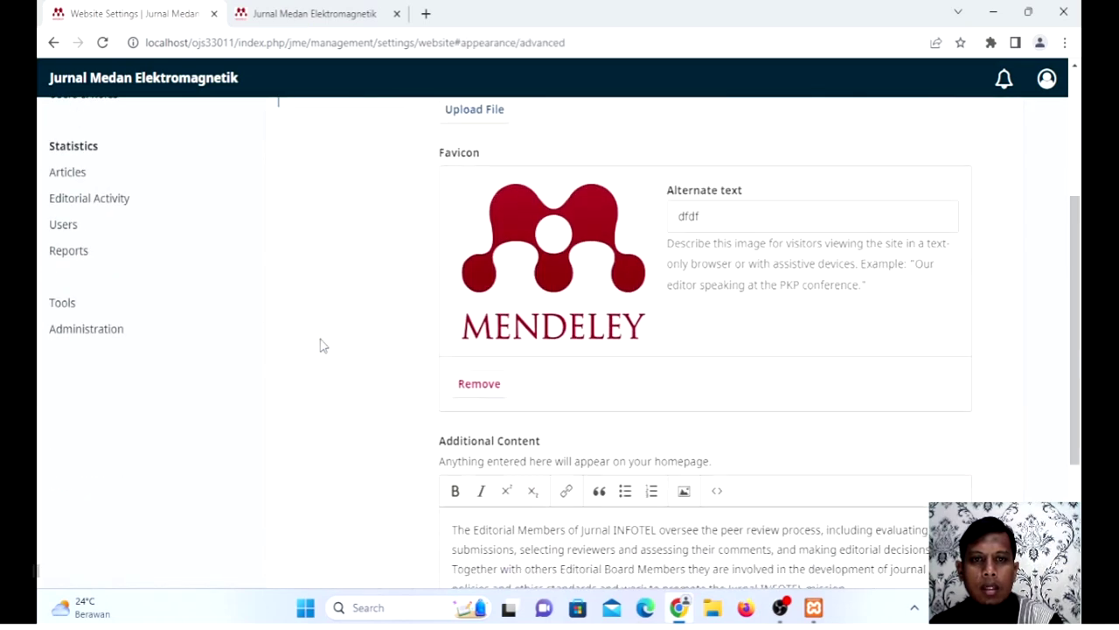
scroll(320, 343, up, 5)
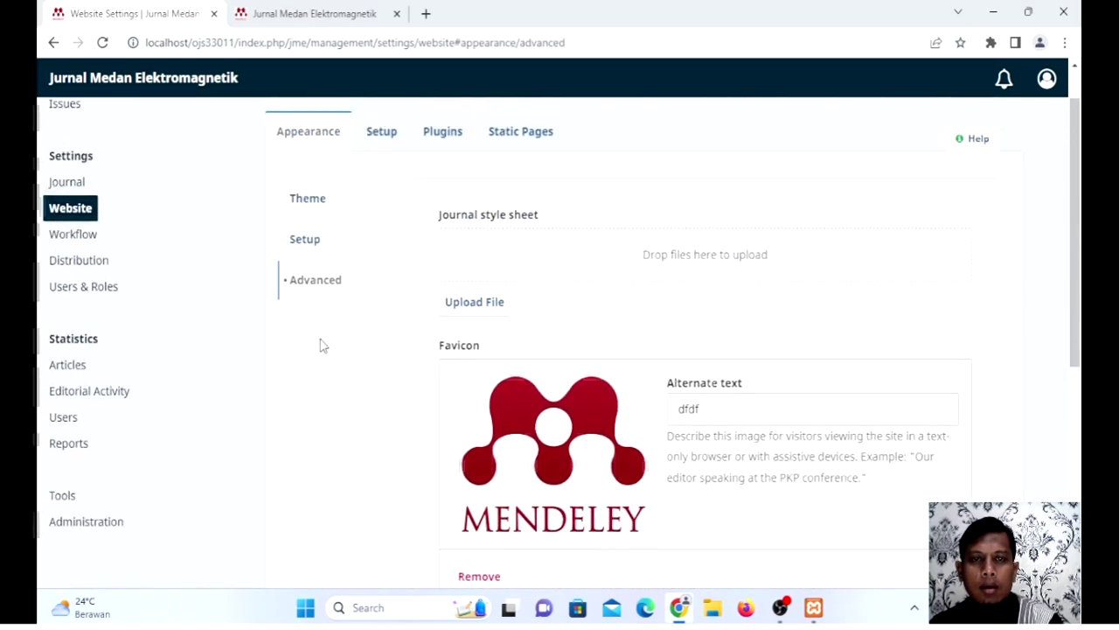
scroll(320, 343, down, 5)
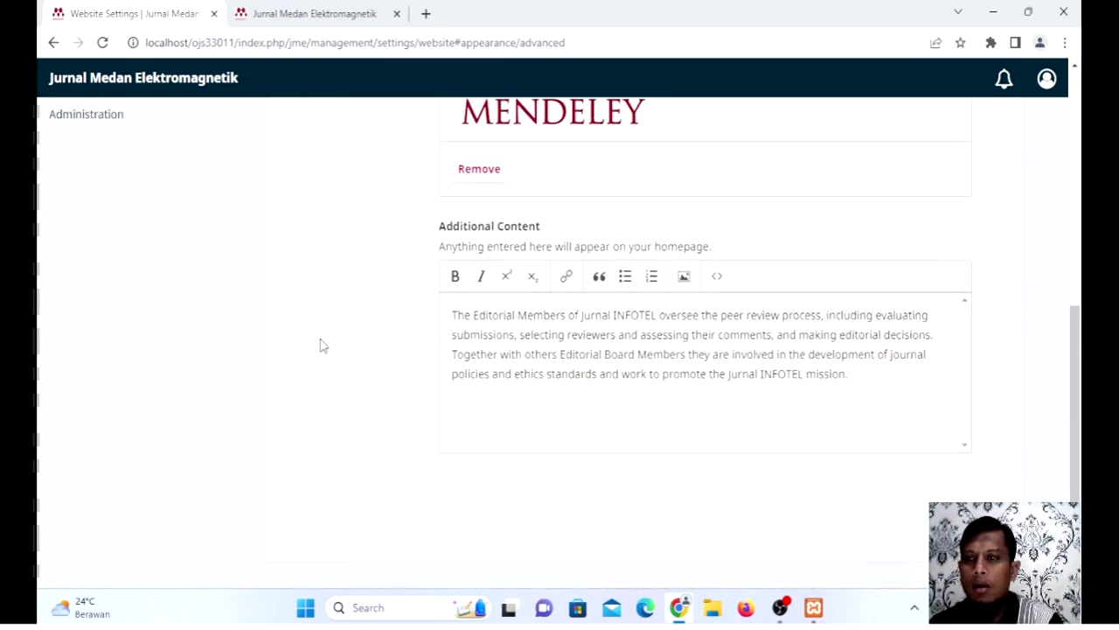
Step: View the About submenu on the journal homepage, and open pojokjurnal.info in a new browser tab
click(299, 24)
mouse_move(255, 172)
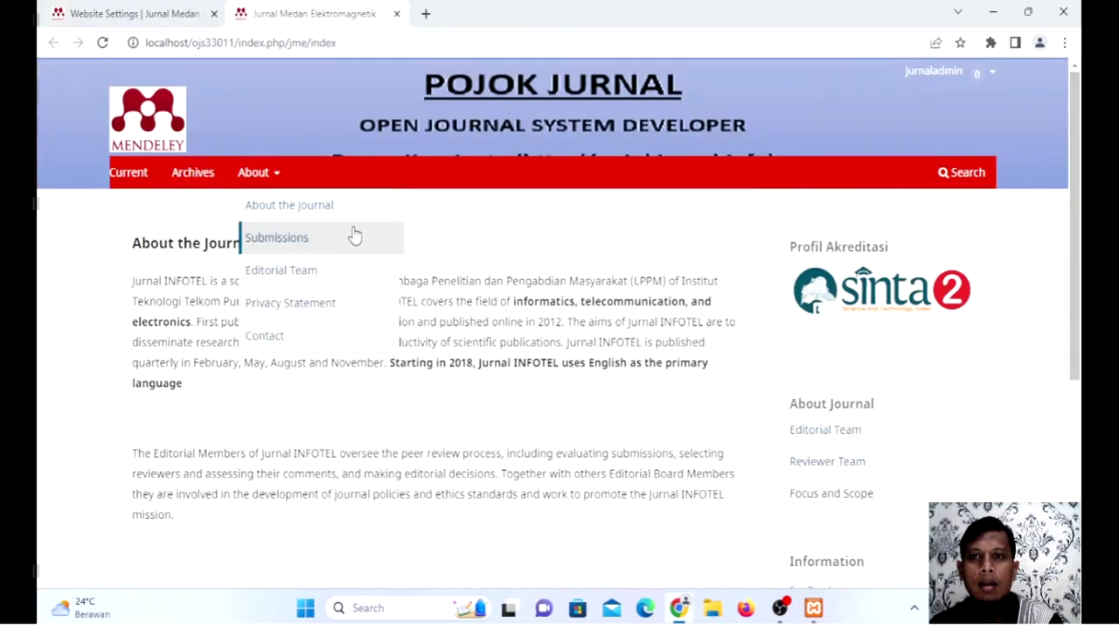
click(426, 13)
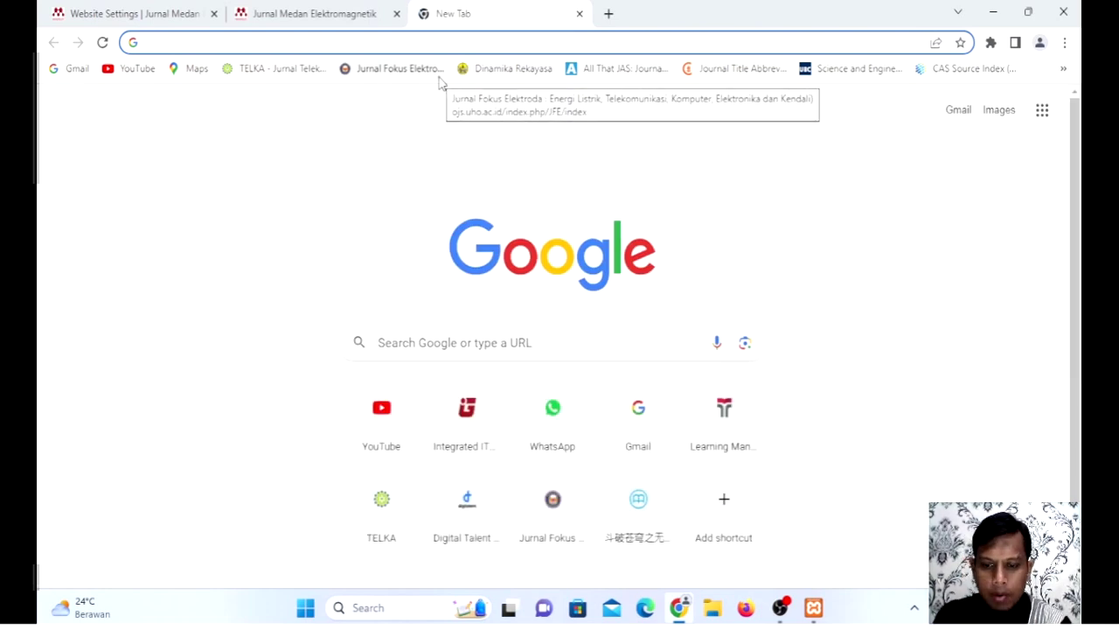
text(pojok)
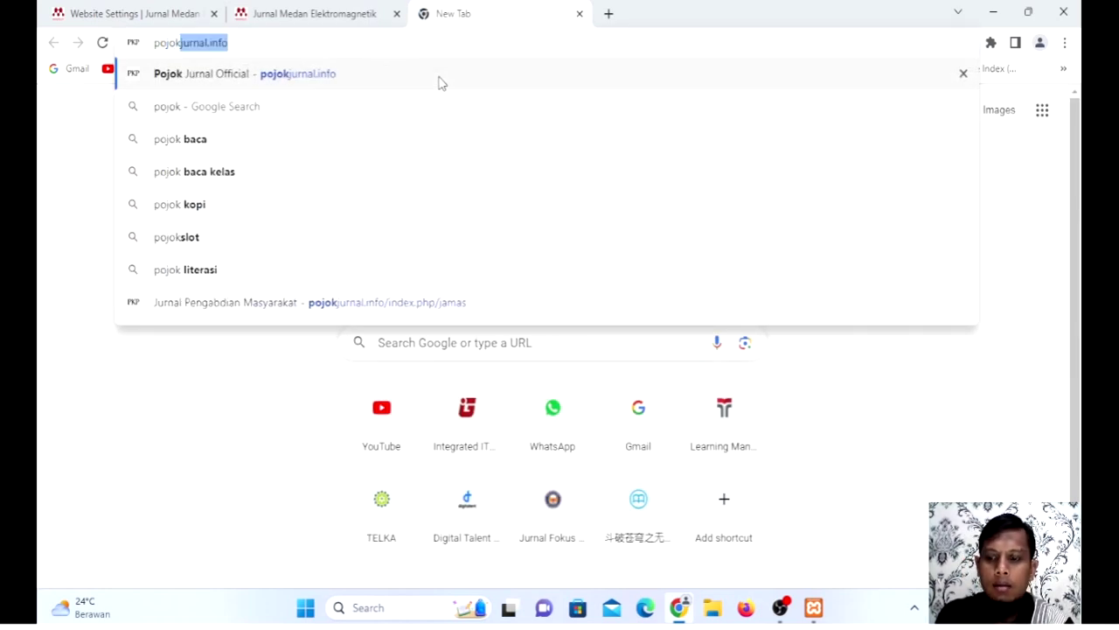
key(Return)
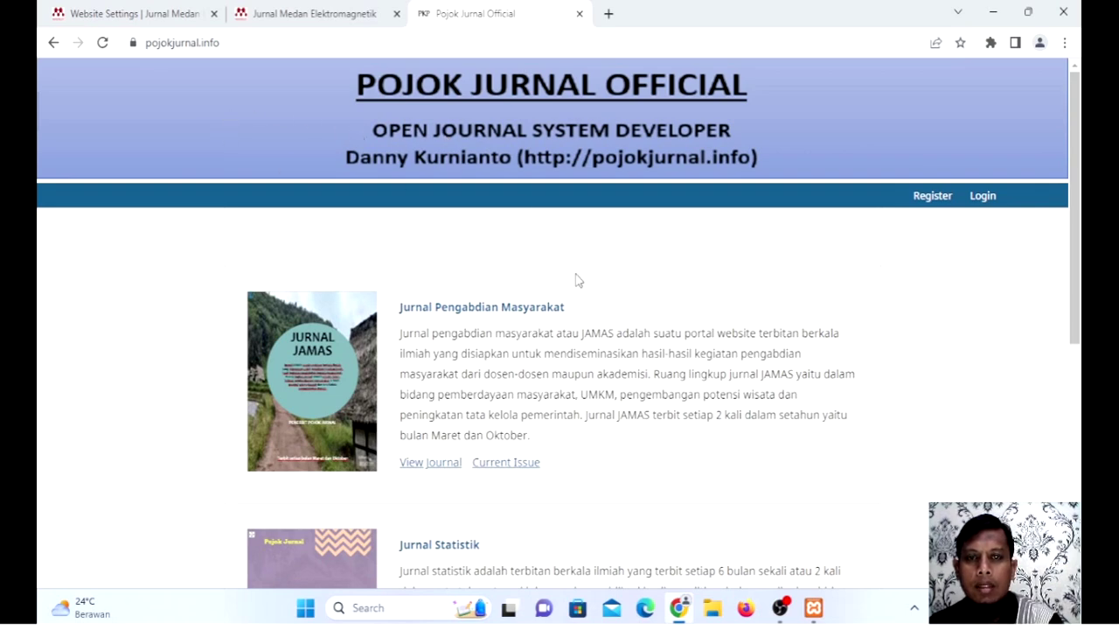
Step: Open Jurnal Pengabdian Masyarakat, Jurnal Statistik and Jurnal Kreatif Produk from the portal, each in its own new browser tab
scroll(575, 279, down, 5)
scroll(525, 271, up, 4)
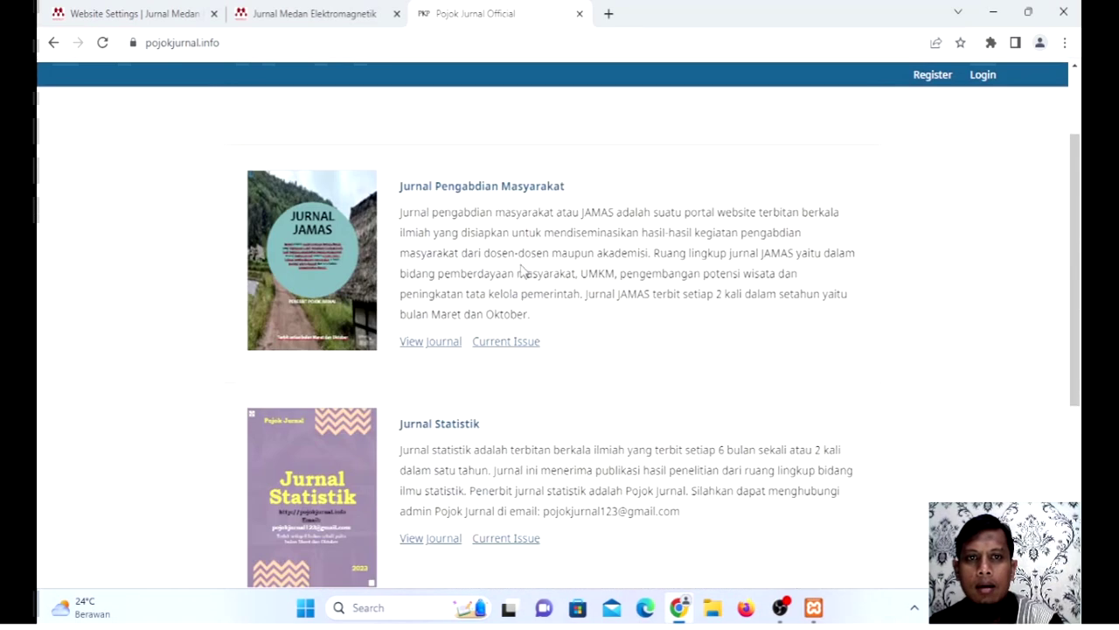
right_click(439, 346)
click(479, 361)
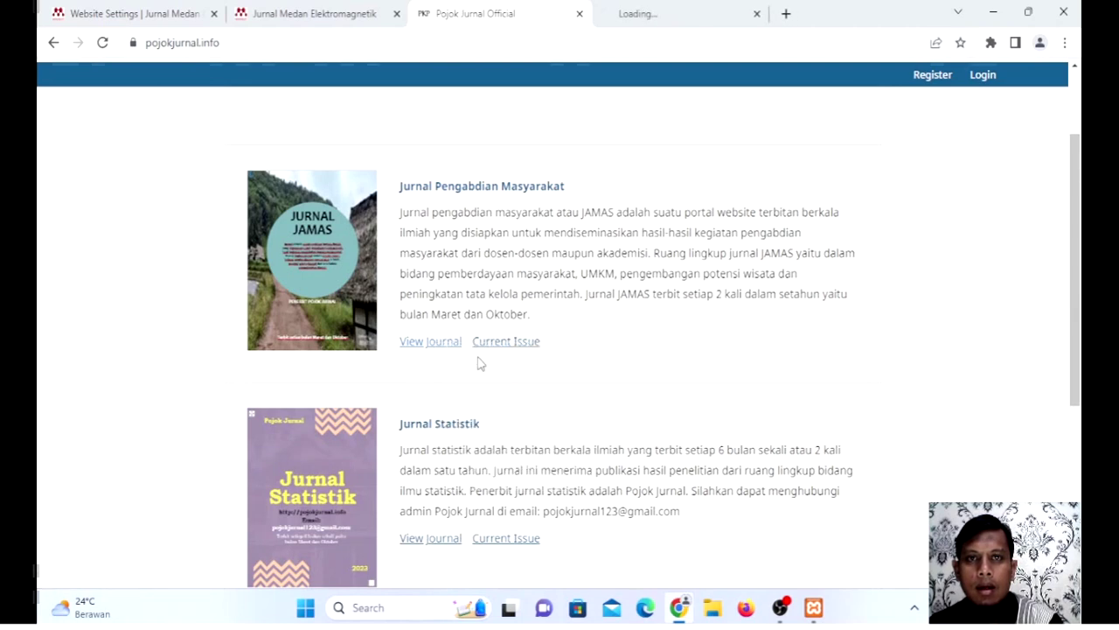
scroll(479, 363, down, 2)
right_click(439, 376)
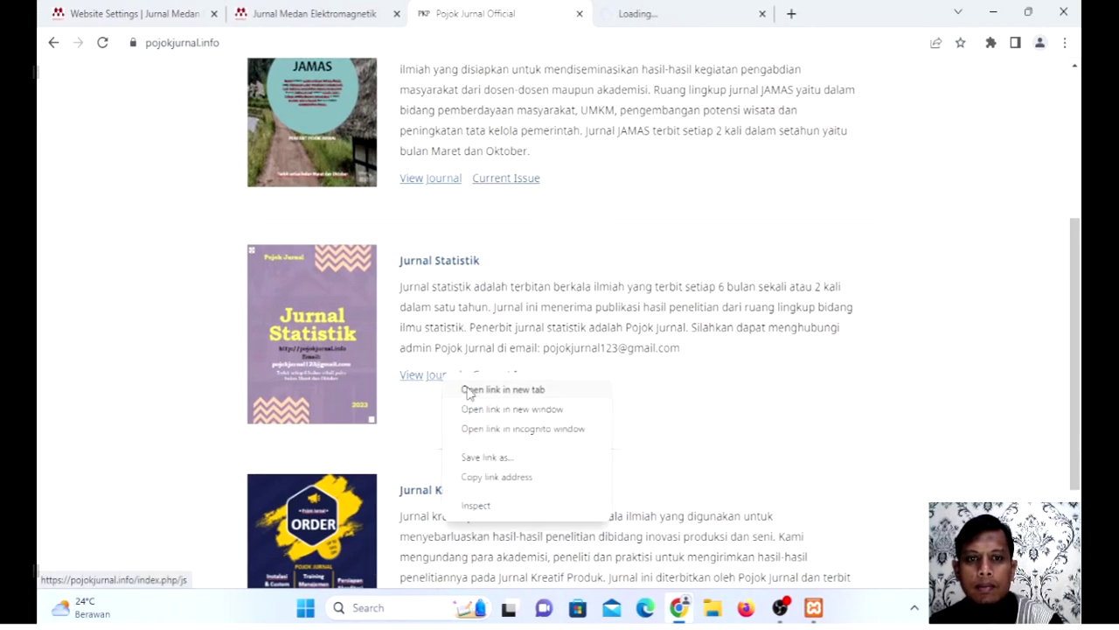
click(490, 389)
scroll(466, 392, down, 2)
right_click(438, 467)
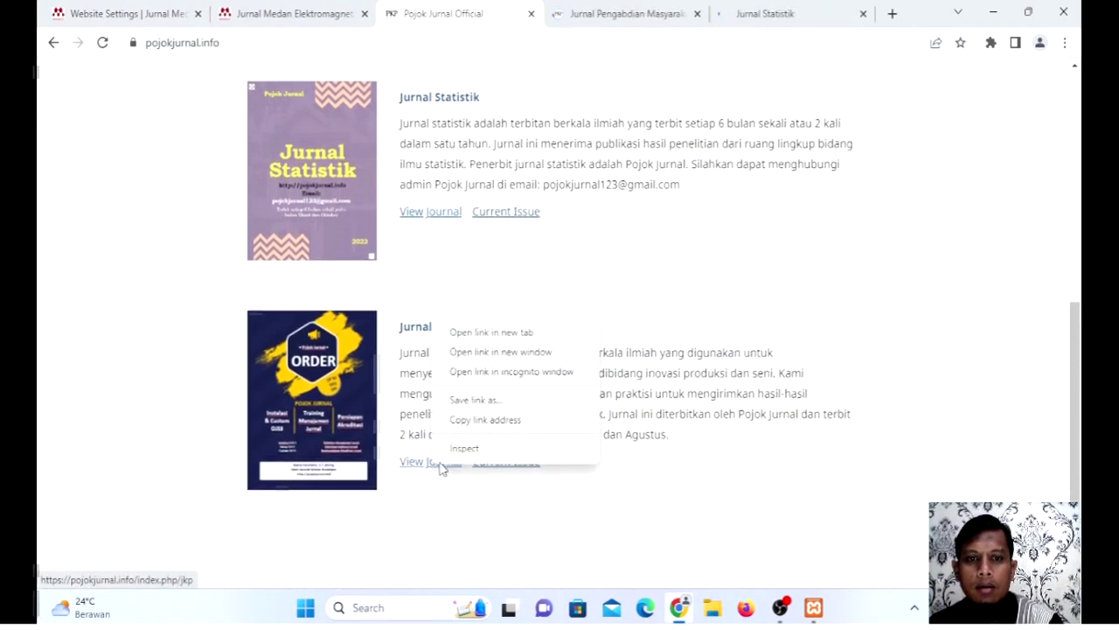
click(488, 332)
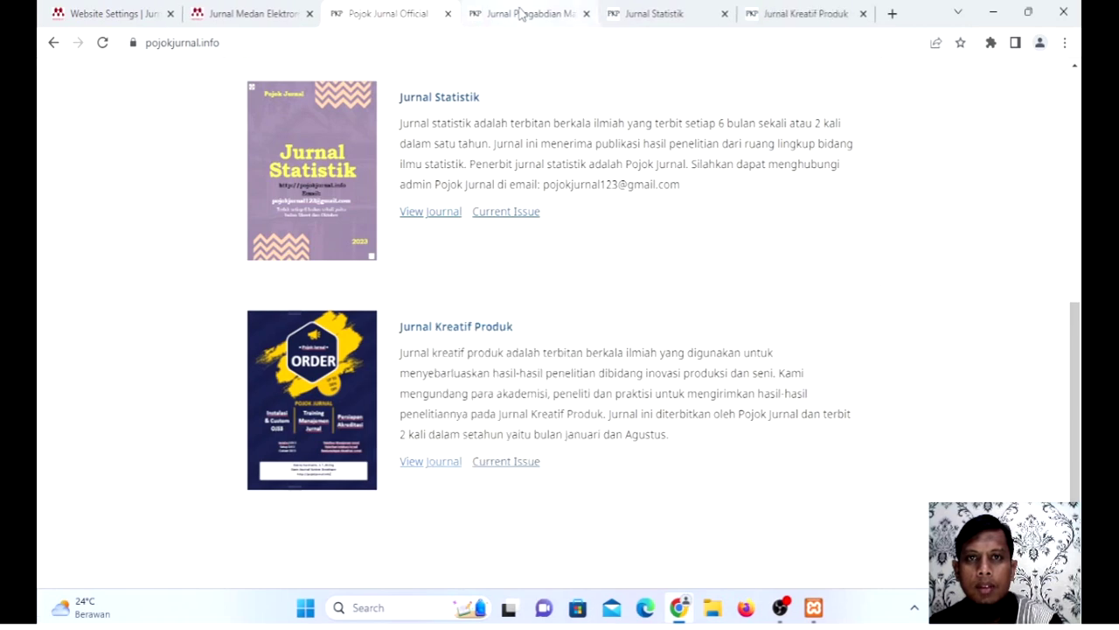
Step: Examine the header, navigation bar, journal description, identity table and sidebar menu on the Jurnal Pengabdian Masyarakat homepage
click(519, 13)
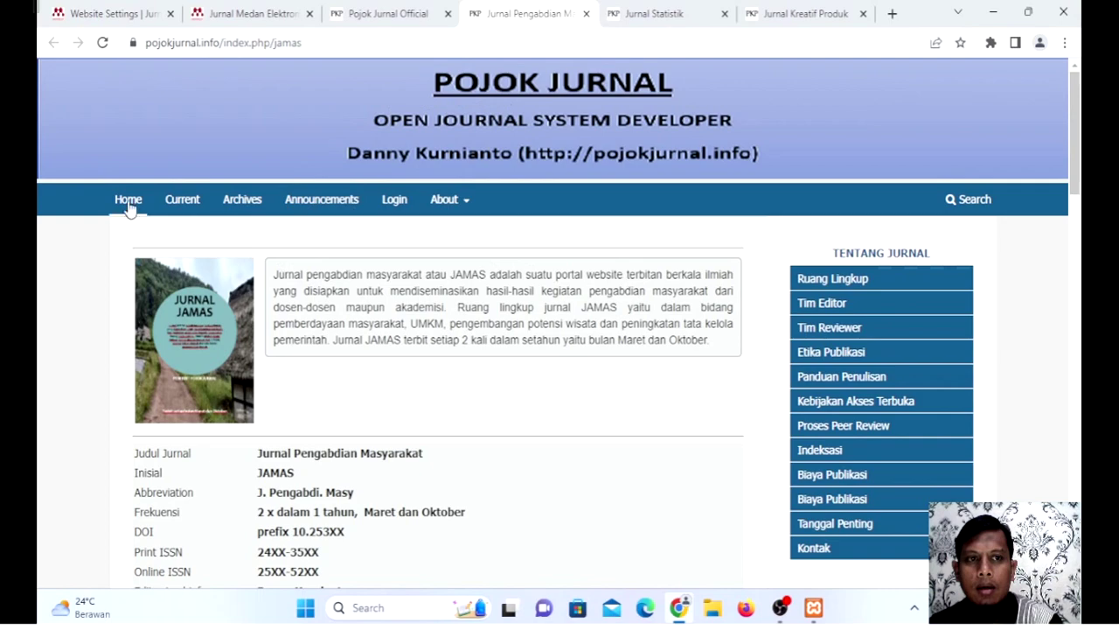
scroll(841, 376, down, 4)
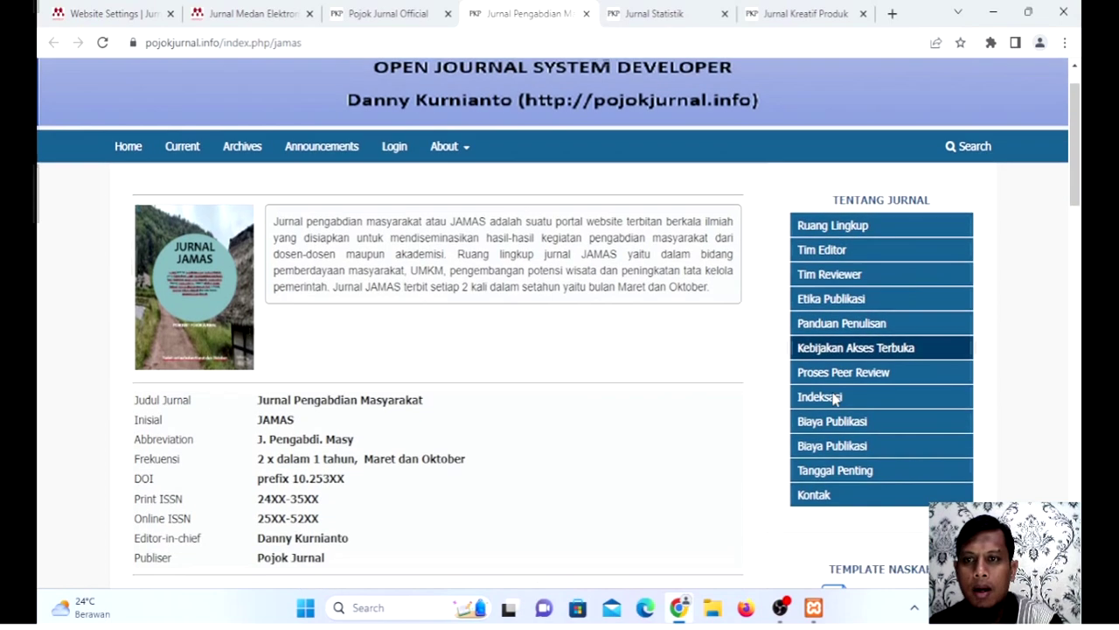
scroll(841, 350, down, 2)
scroll(525, 279, up, 6)
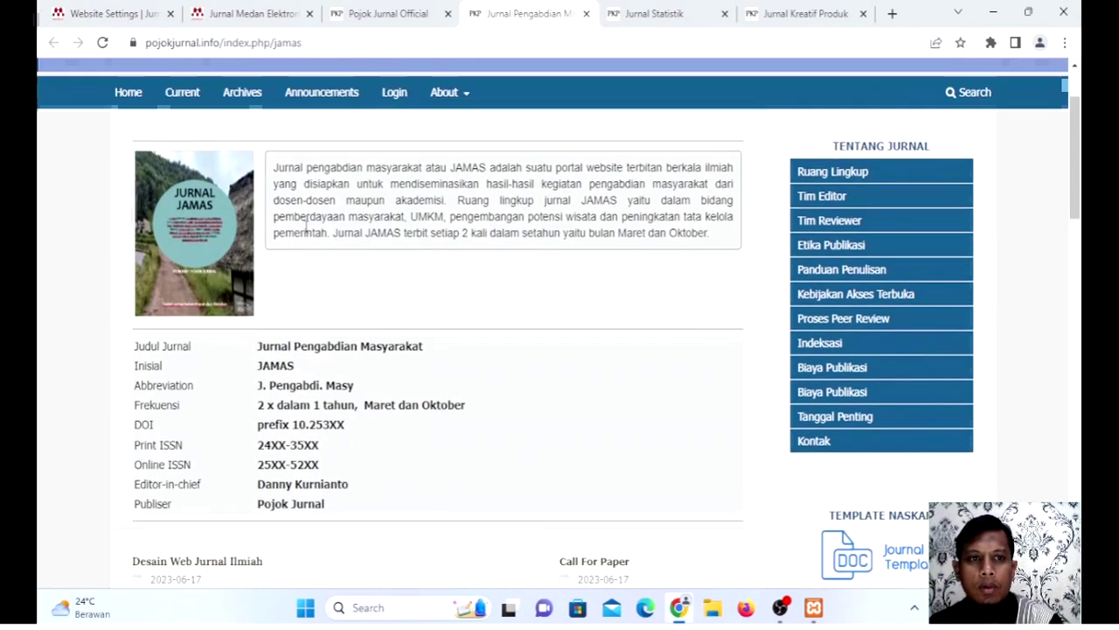
scroll(306, 262, down, 3)
scroll(403, 288, up, 2)
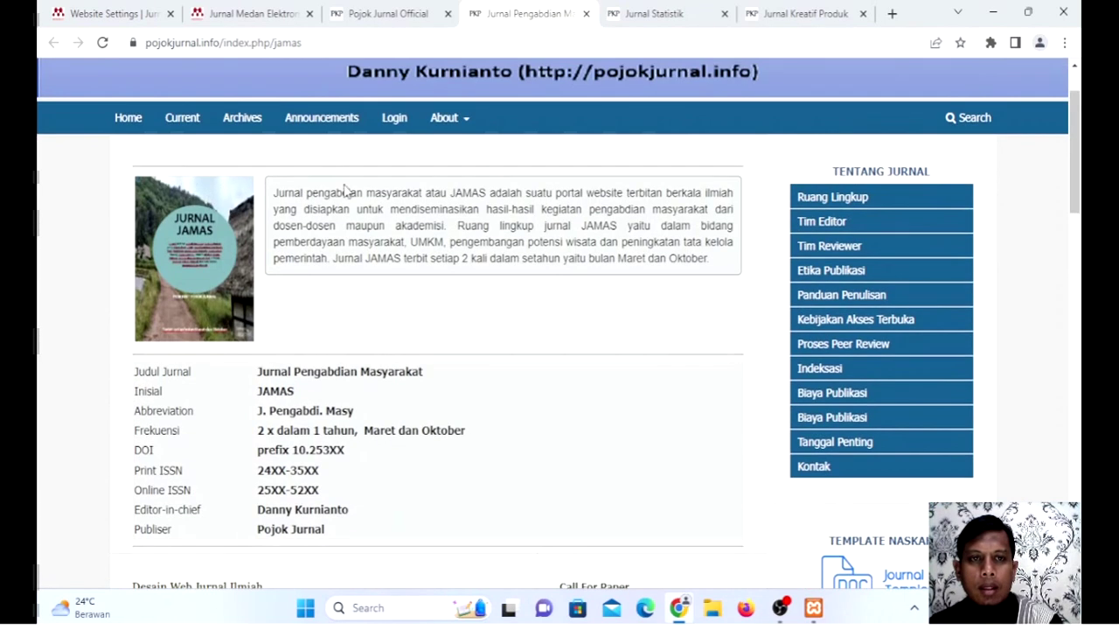
scroll(423, 245, down, 2)
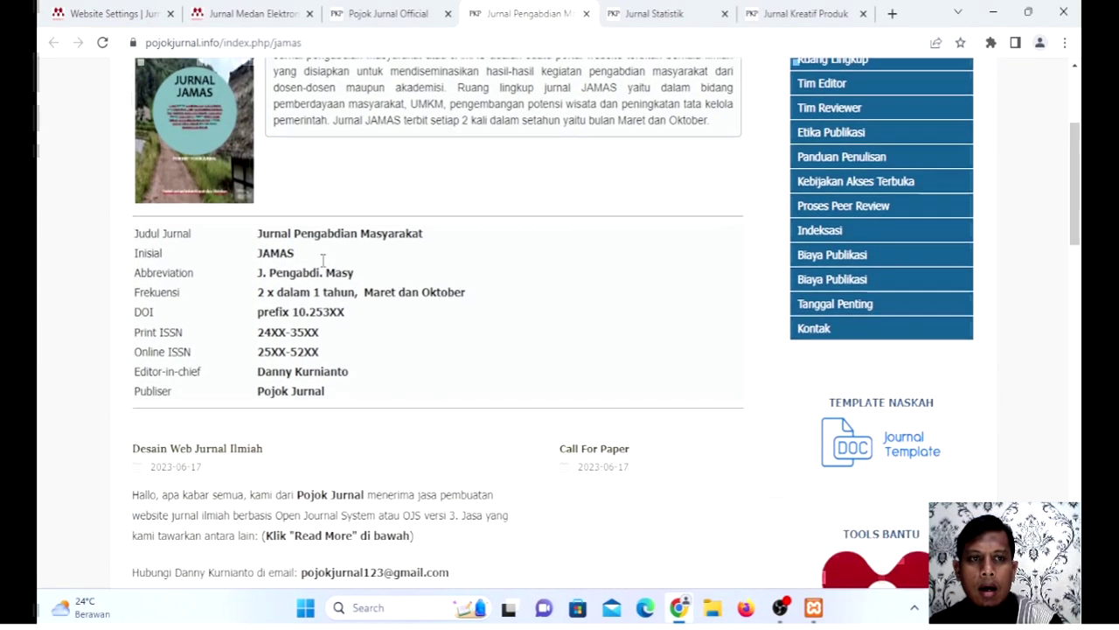
scroll(218, 170, down, 1)
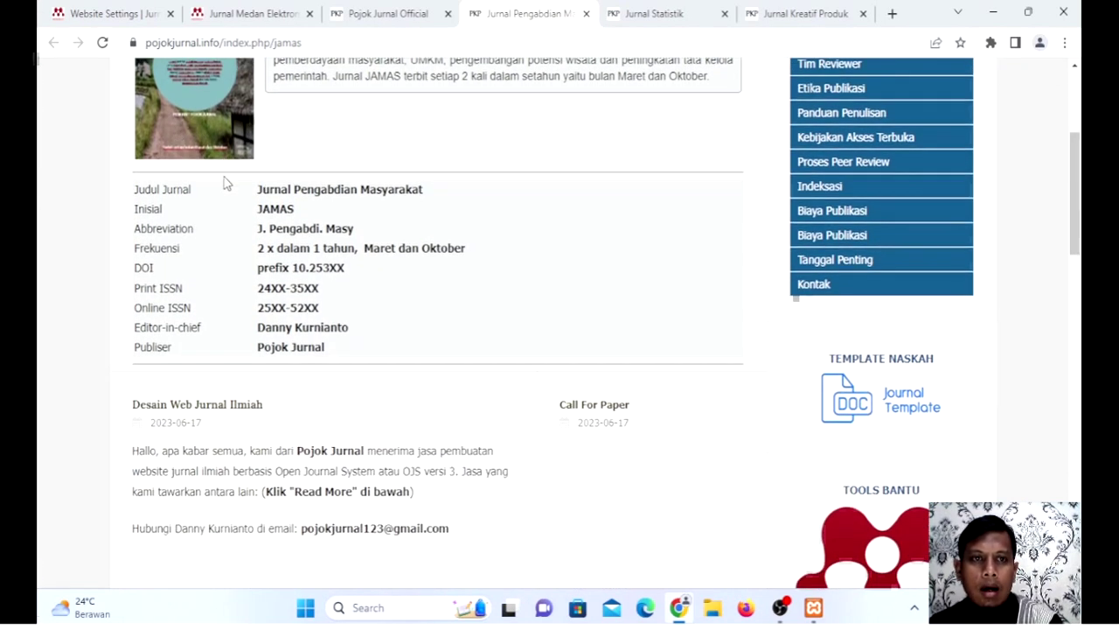
Step: Examine the announcements, tool blocks, visitor counter, current issue, article list and footer of the Jurnal Pengabdian Masyarakat homepage
scroll(367, 298, down, 3)
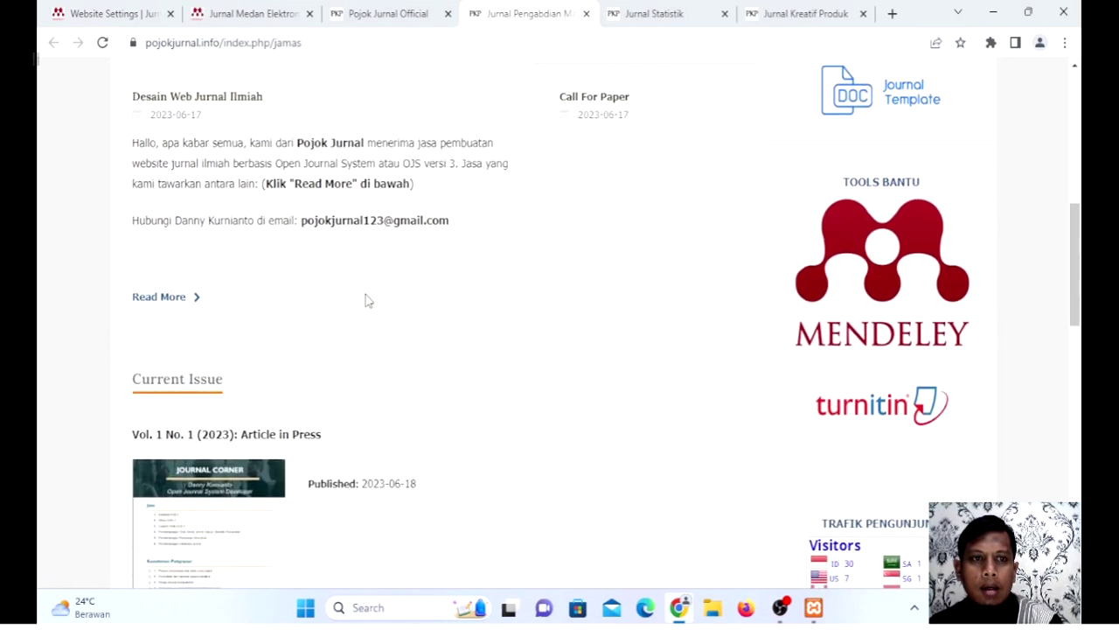
scroll(202, 171, up, 1)
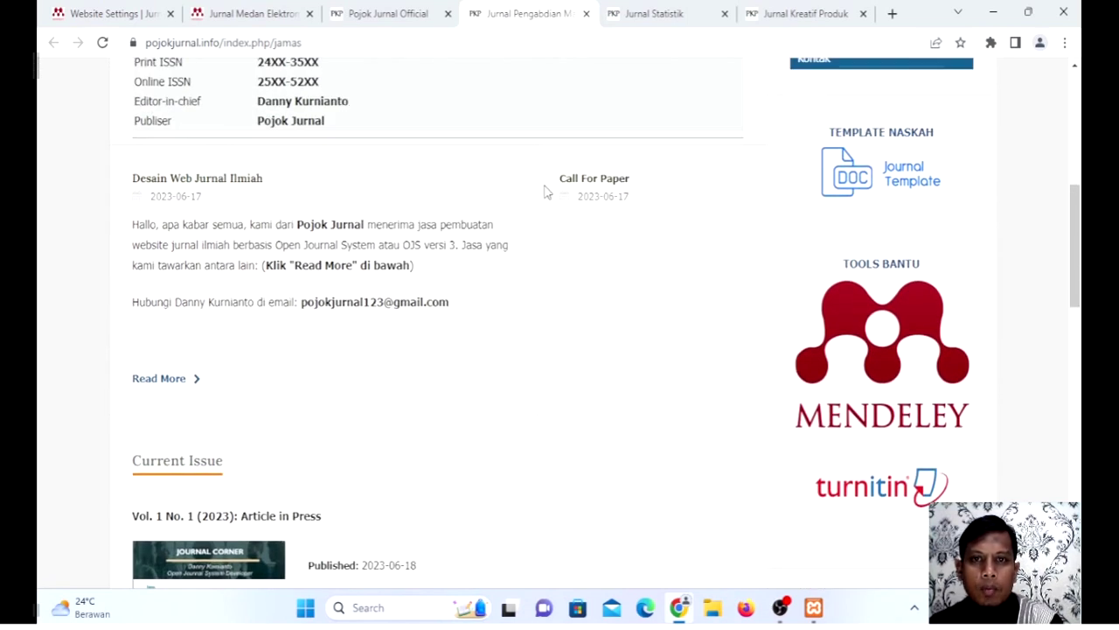
scroll(479, 270, down, 5)
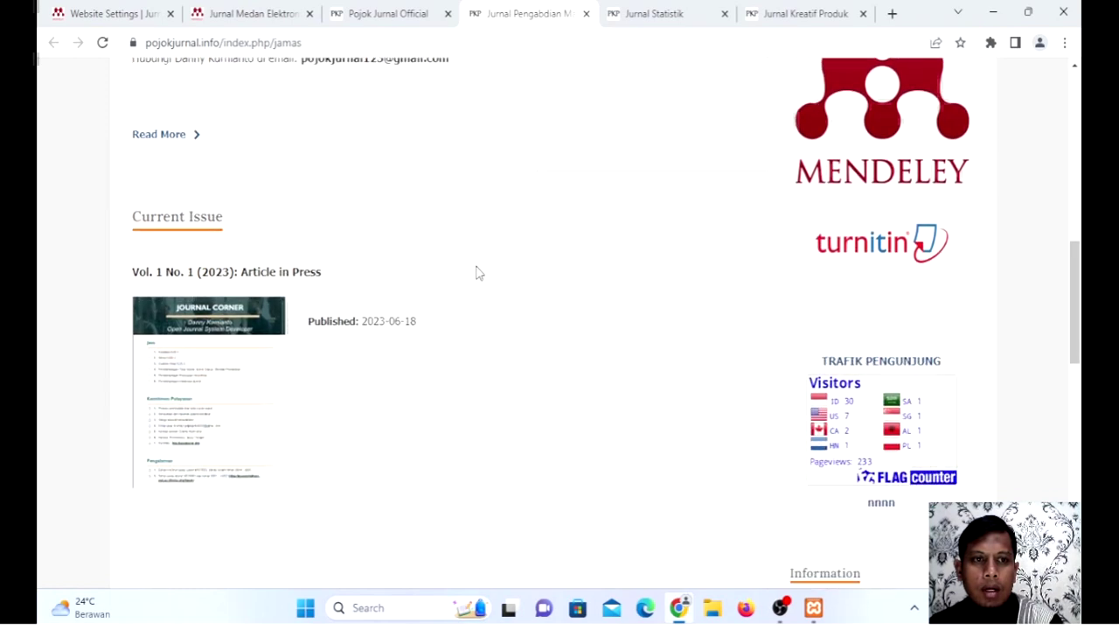
scroll(288, 174, down, 4)
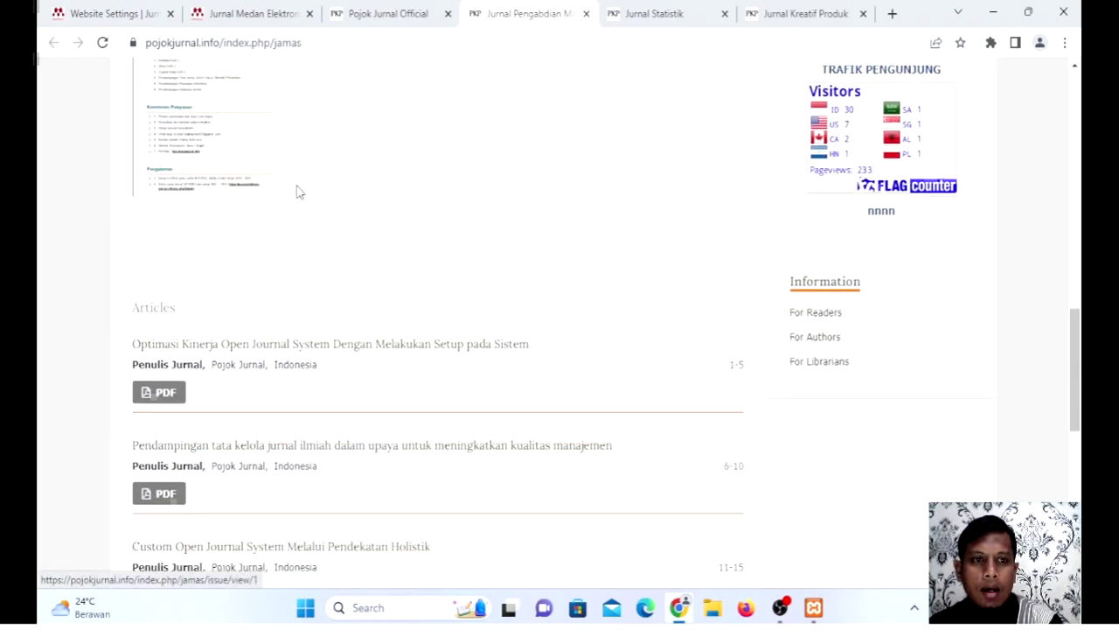
scroll(167, 201, down, 3)
scroll(175, 248, down, 1)
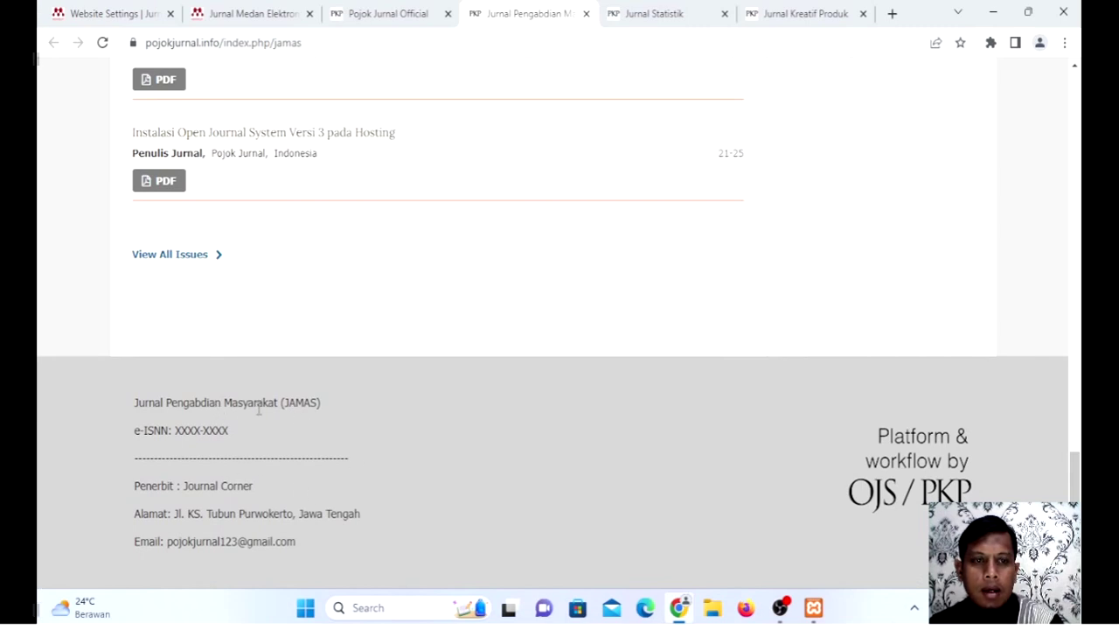
scroll(441, 374, up, 4)
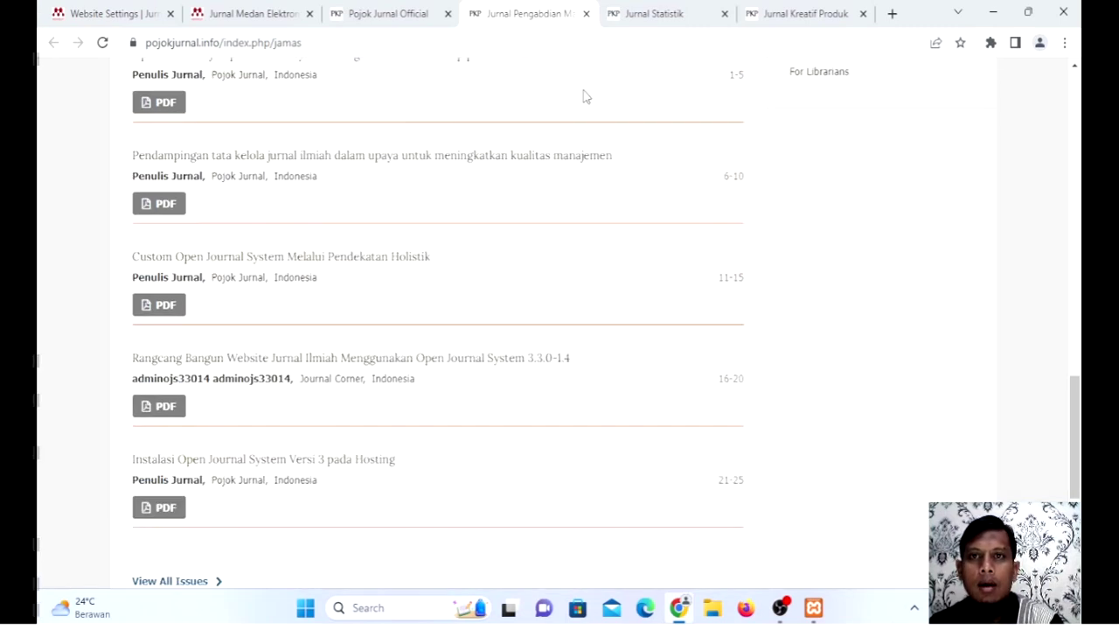
Step: Compare the header layout of the Jurnal Statistik homepage with that of Jurnal Pengabdian Masyarakat
click(647, 16)
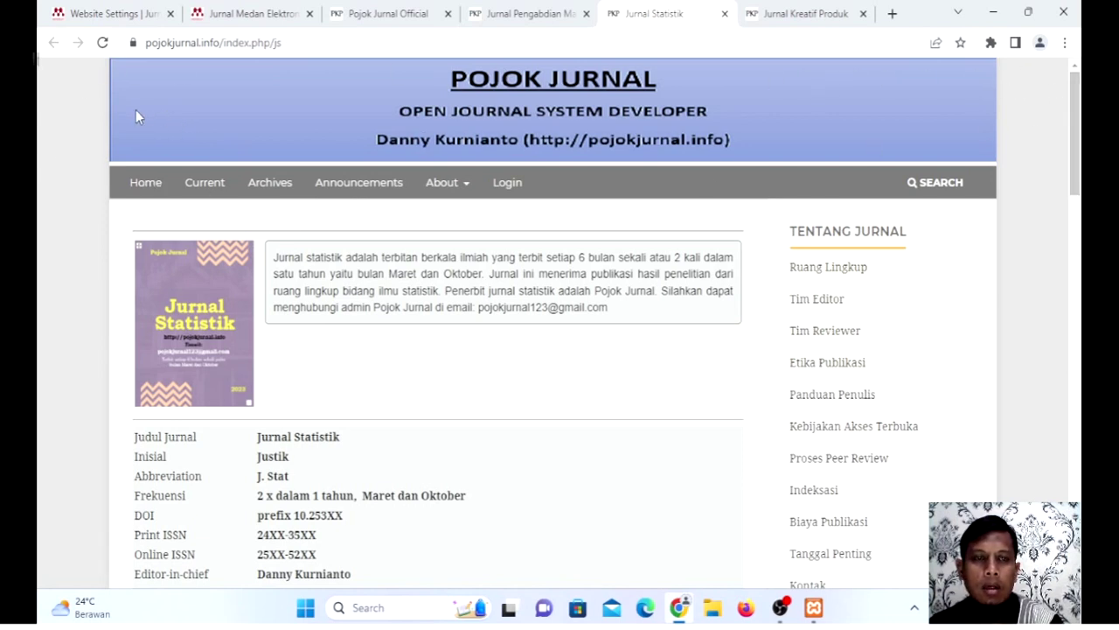
click(523, 14)
scroll(327, 218, up, 5)
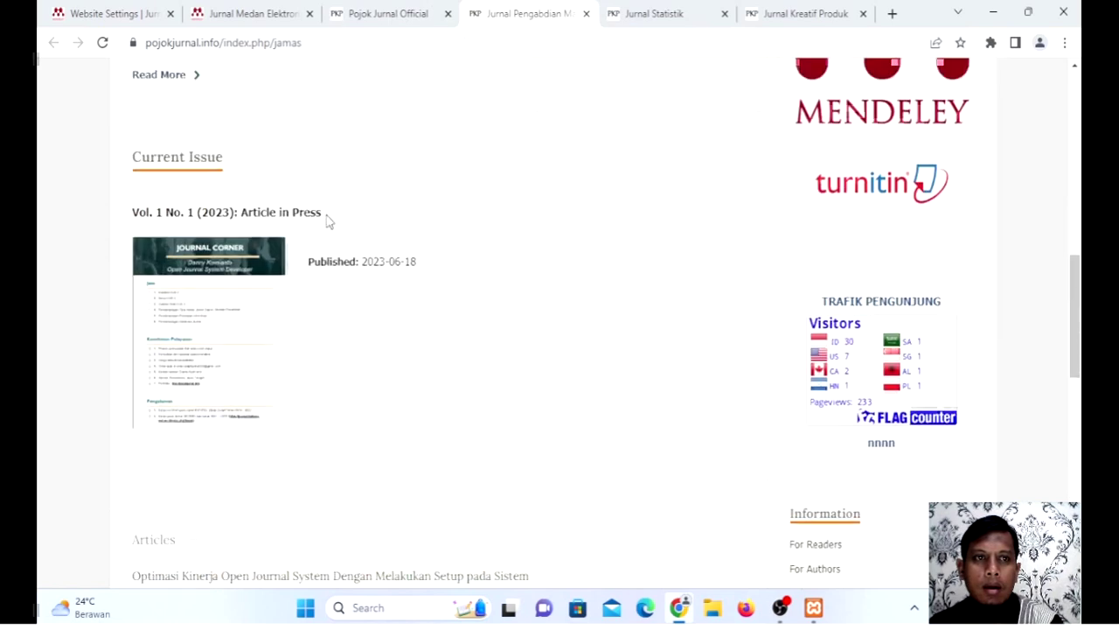
scroll(328, 219, up, 5)
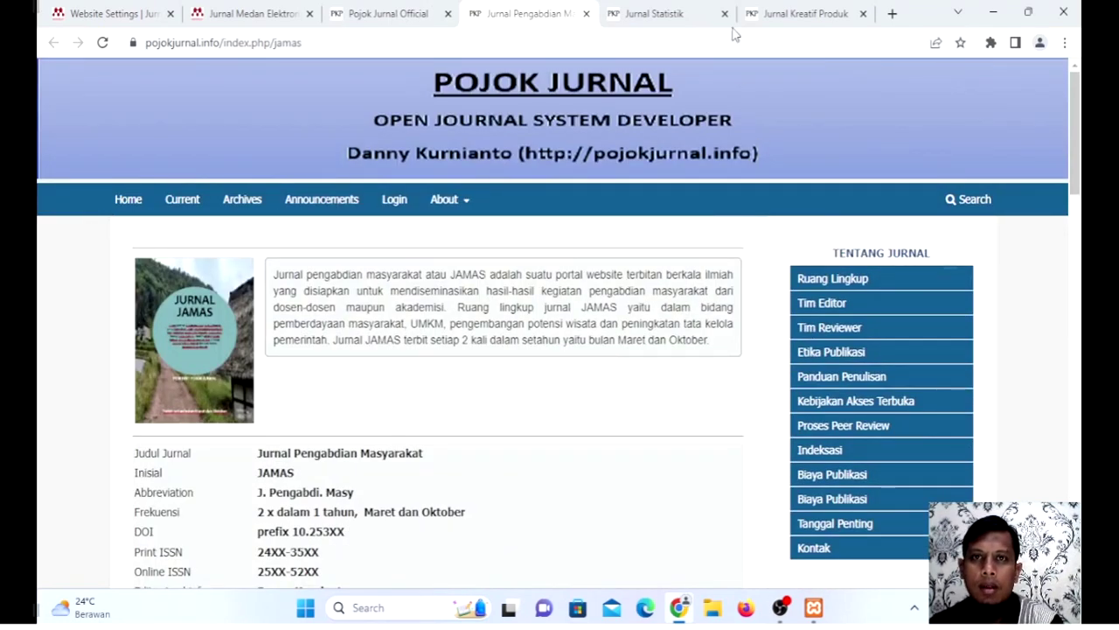
Step: Examine the Jurnal Statistik homepage, including its sidebar menu, article template, tools, announcements and current issue
click(654, 13)
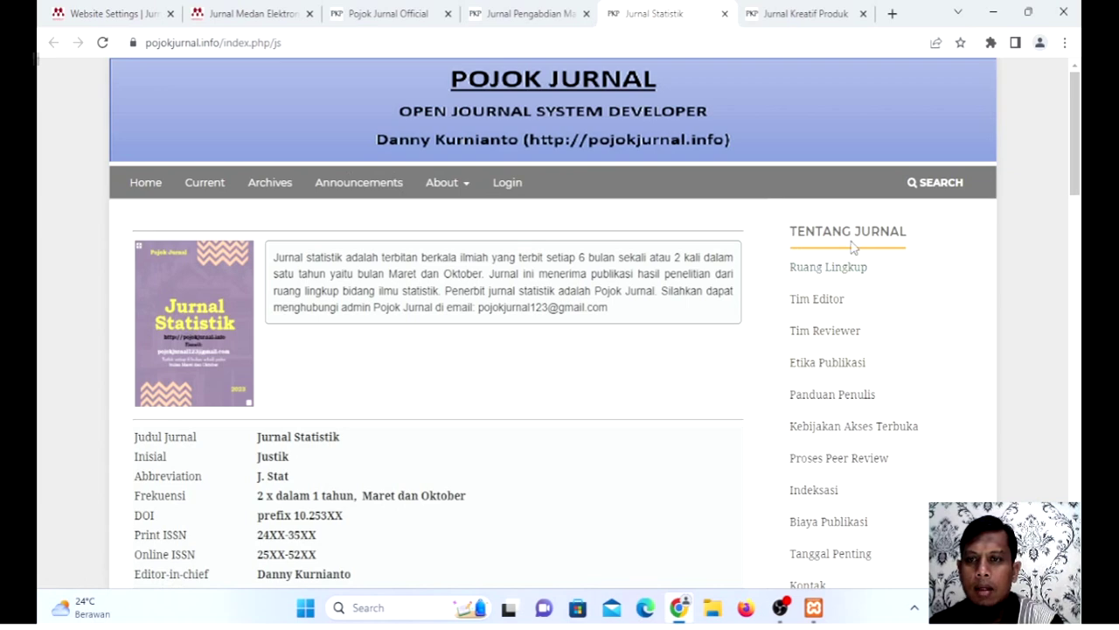
scroll(854, 248, down, 1)
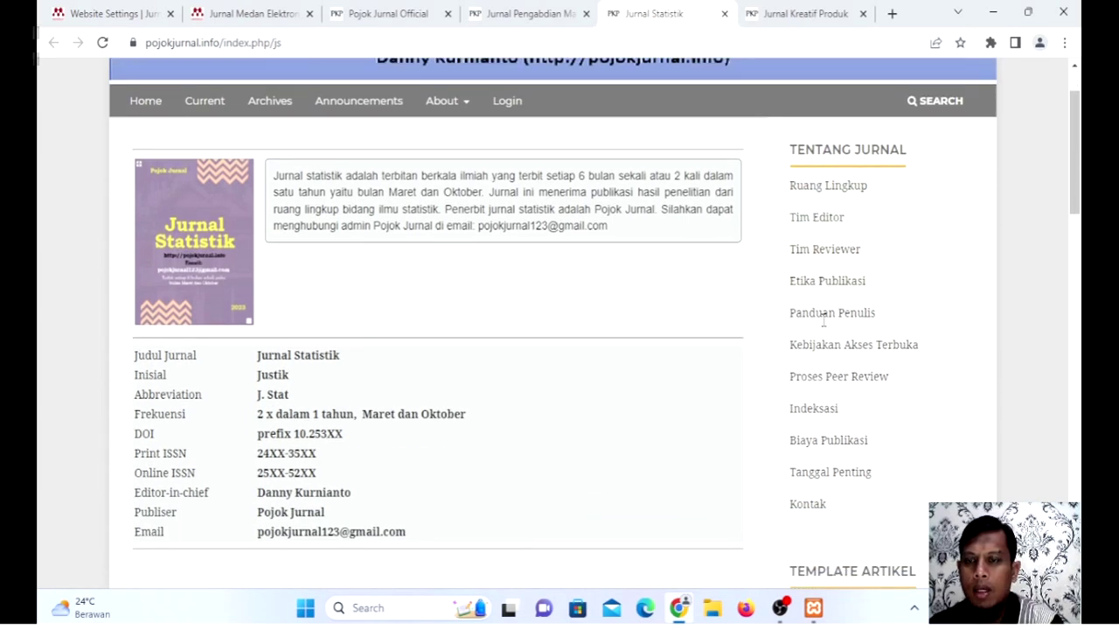
scroll(840, 366, down, 5)
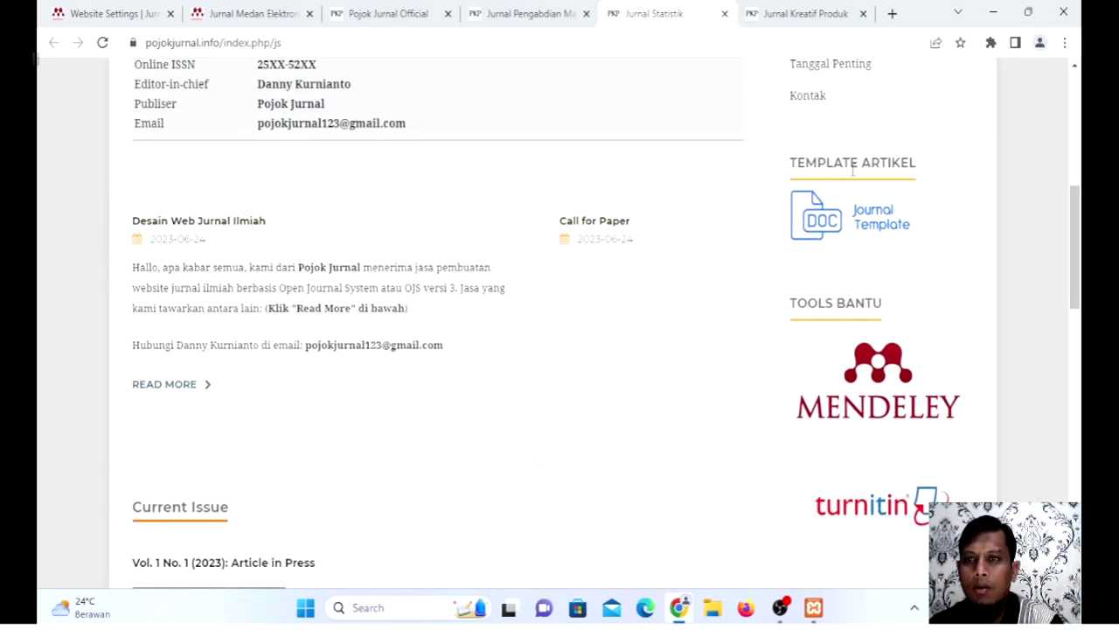
scroll(862, 296, down, 2)
scroll(408, 247, down, 4)
scroll(408, 247, up, 10)
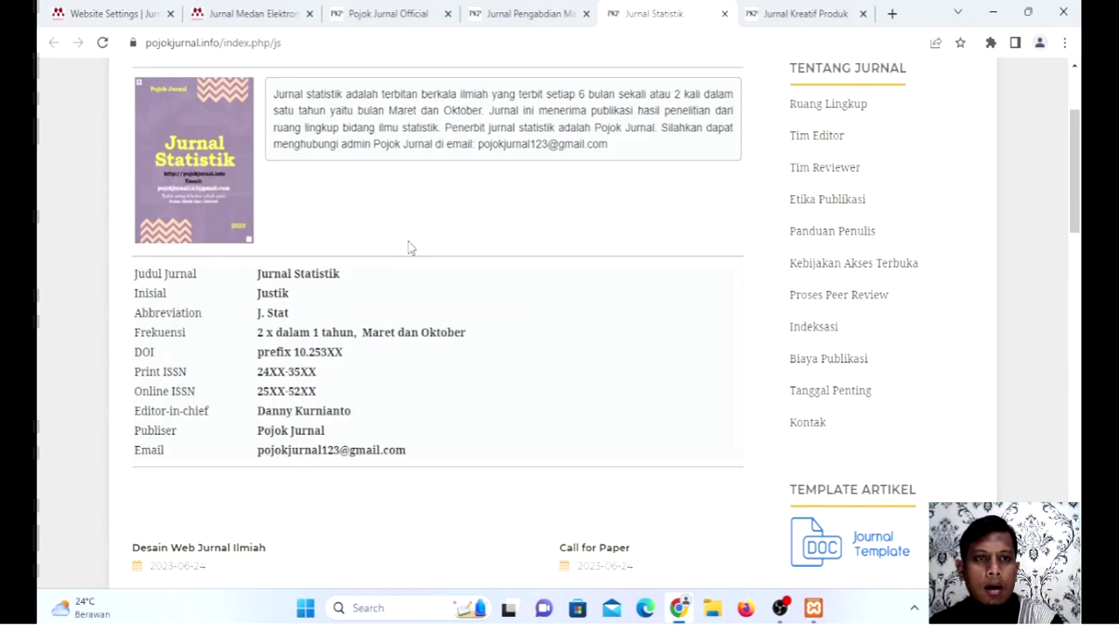
Step: Review the Jurnal Statistik homepage from its description and identity table through the announcements down to the footer
scroll(211, 229, up, 2)
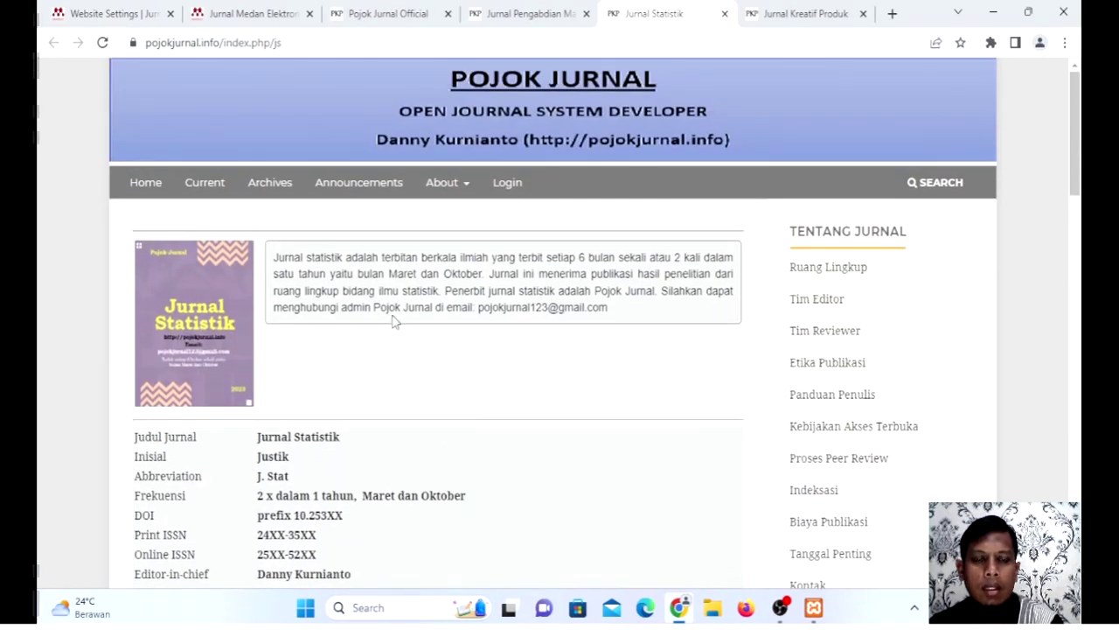
scroll(166, 186, down, 3)
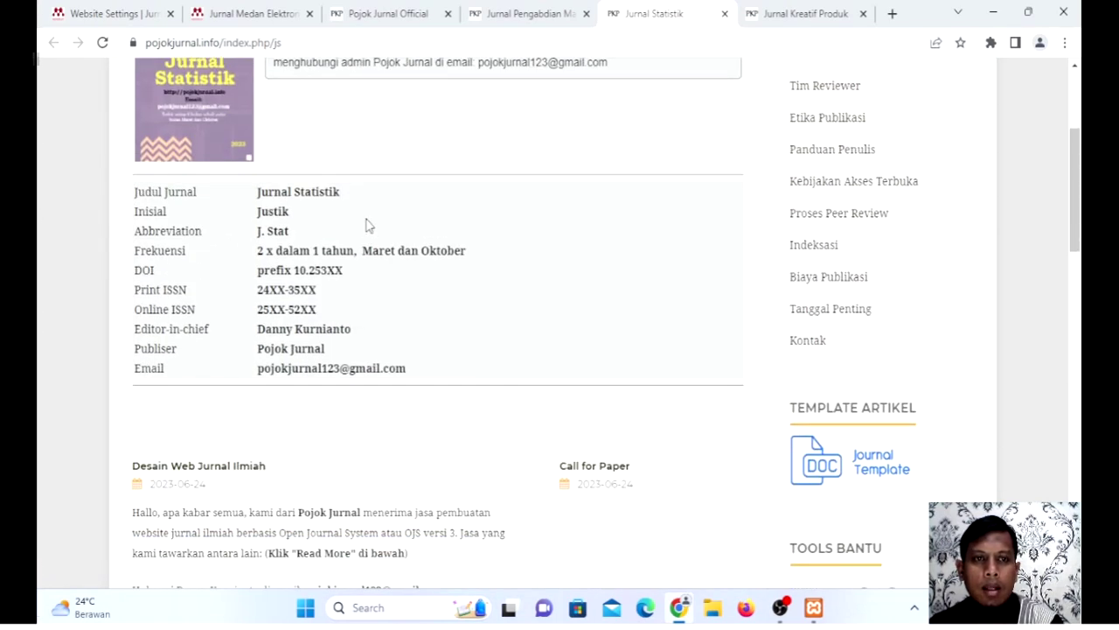
scroll(357, 278, down, 3)
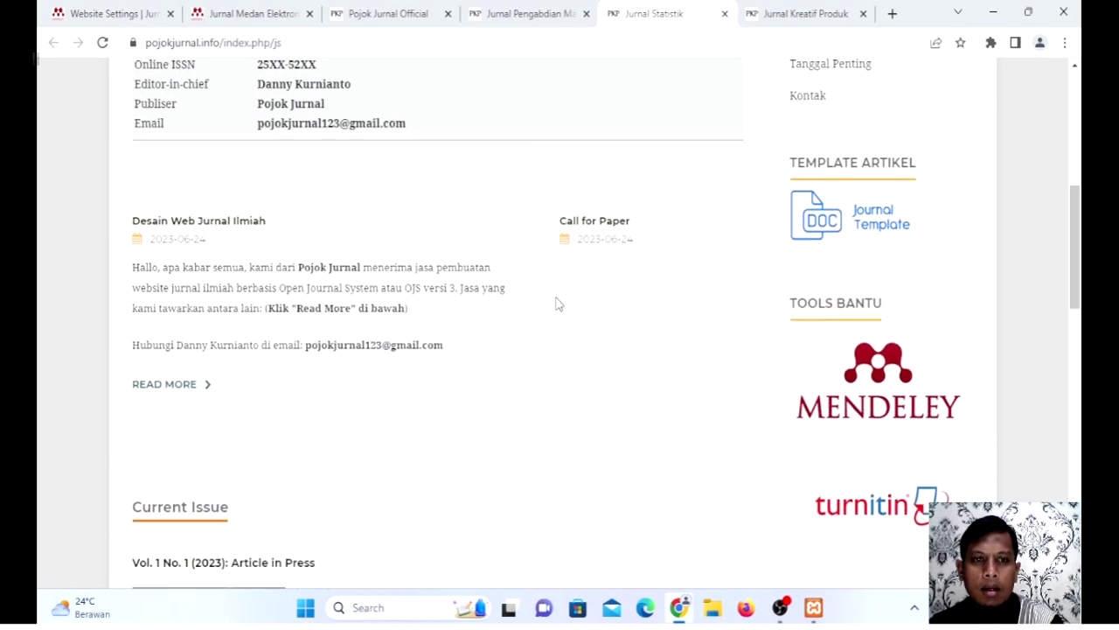
scroll(442, 292, down, 10)
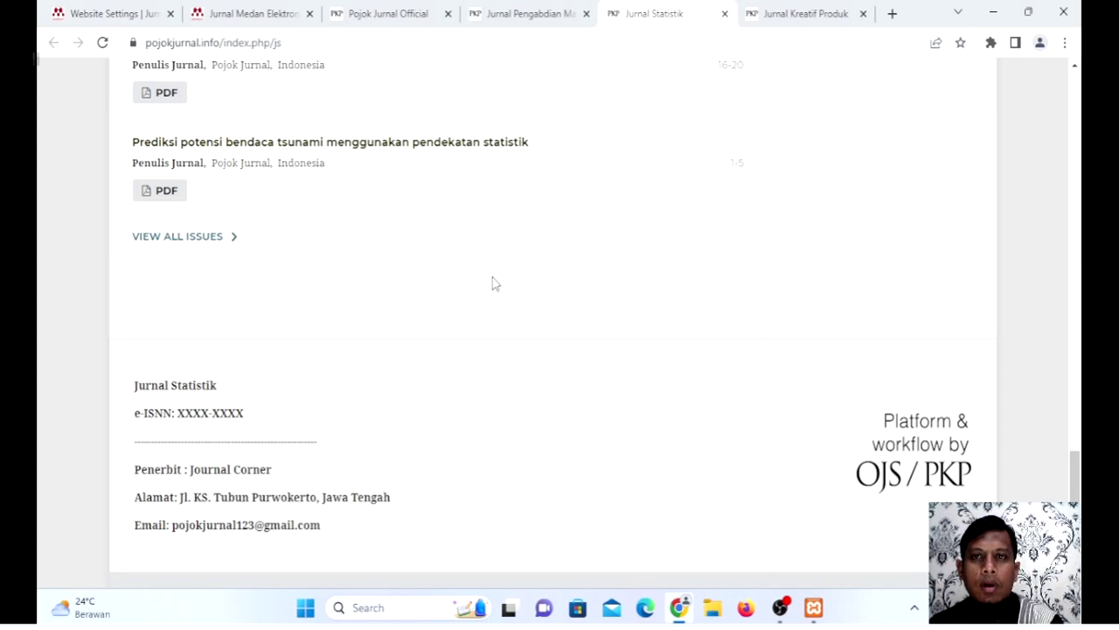
Step: Compare the header and navigation bar designs of the Jurnal Kreatif Produk, Jurnal Pengabdian Masyarakat and Jurnal Statistik homepages
click(821, 13)
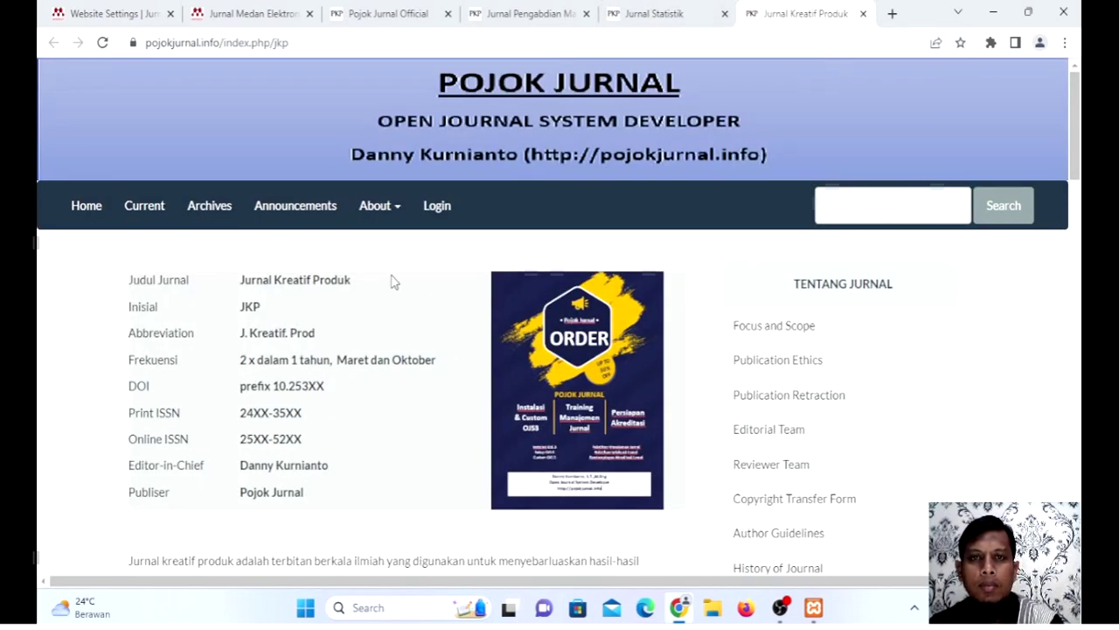
click(539, 16)
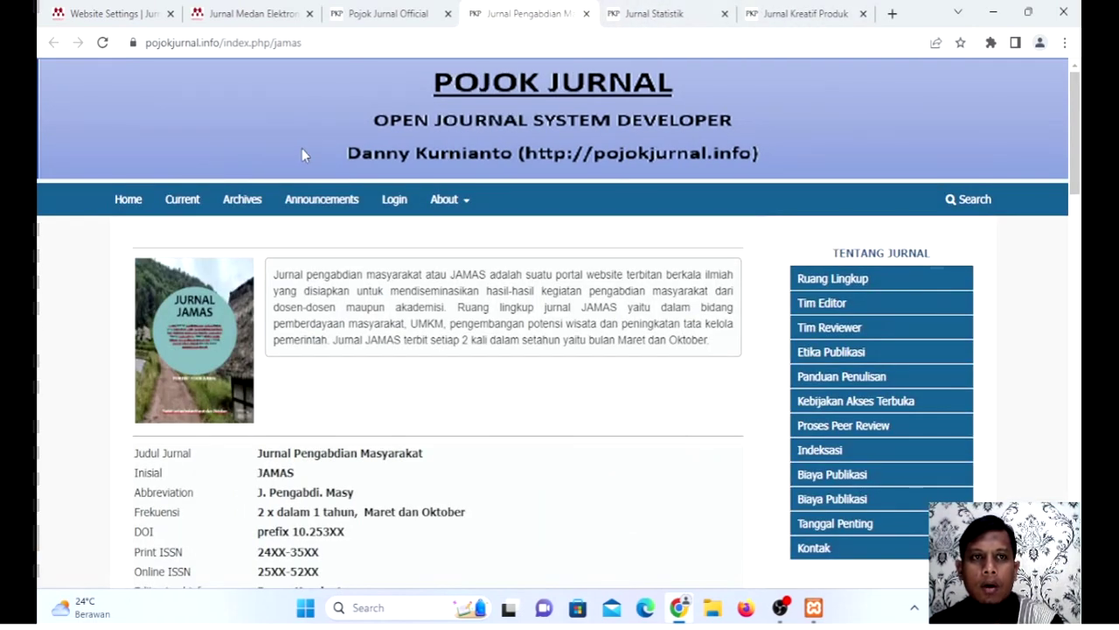
click(652, 15)
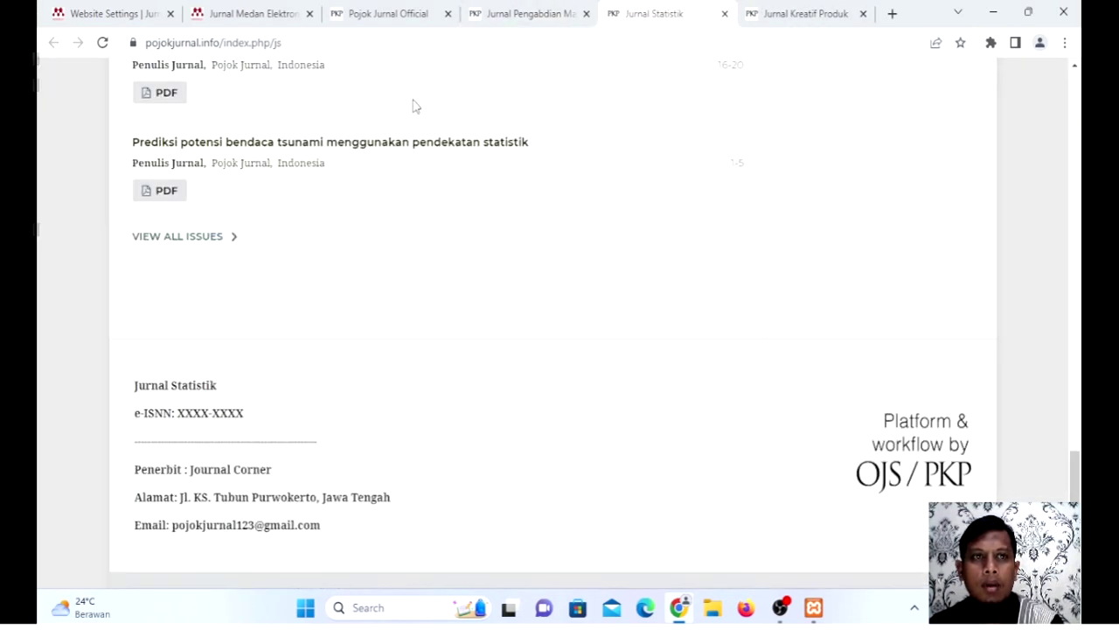
scroll(437, 201, up, 20)
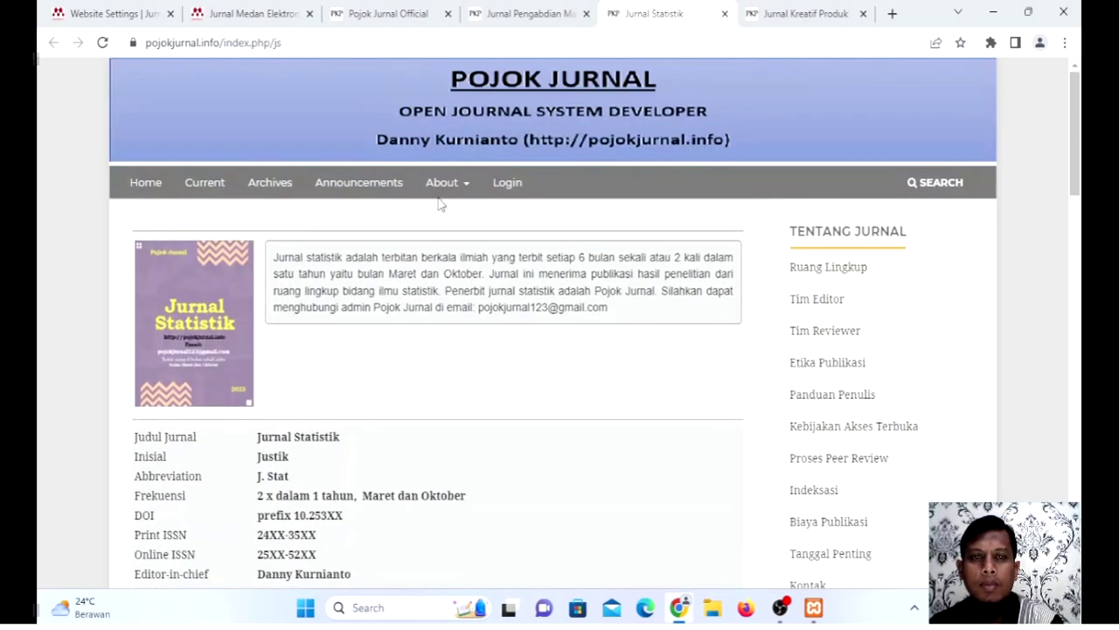
Step: Examine the navigation bar, About submenu, identity table, cover image and description paragraph on the Jurnal Kreatif Produk homepage
click(798, 13)
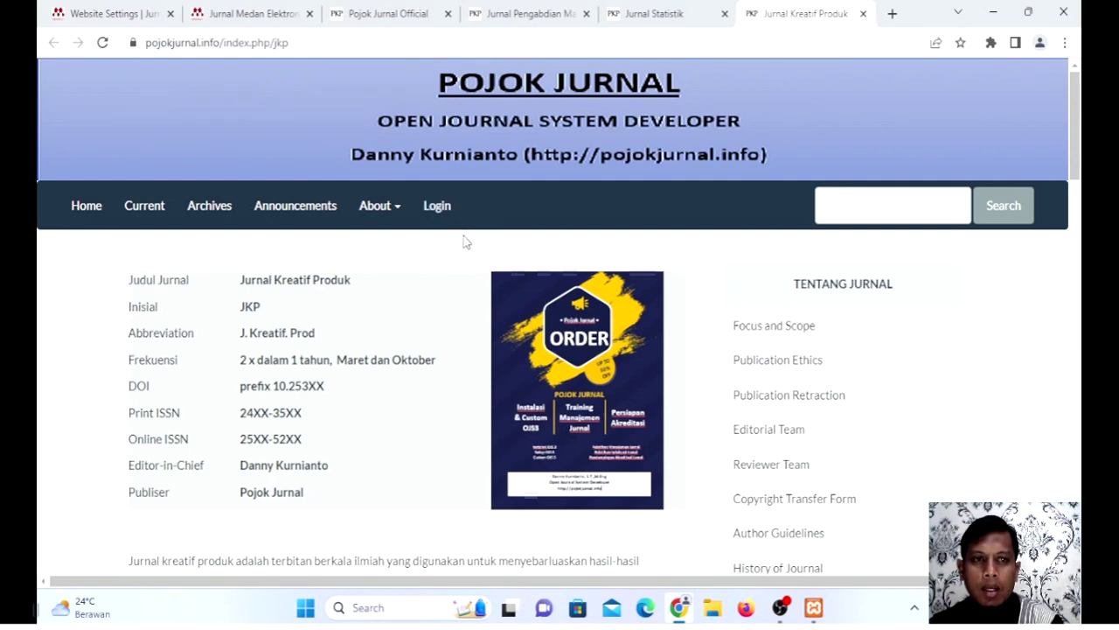
scroll(466, 242, down, 1)
scroll(464, 245, up, 1)
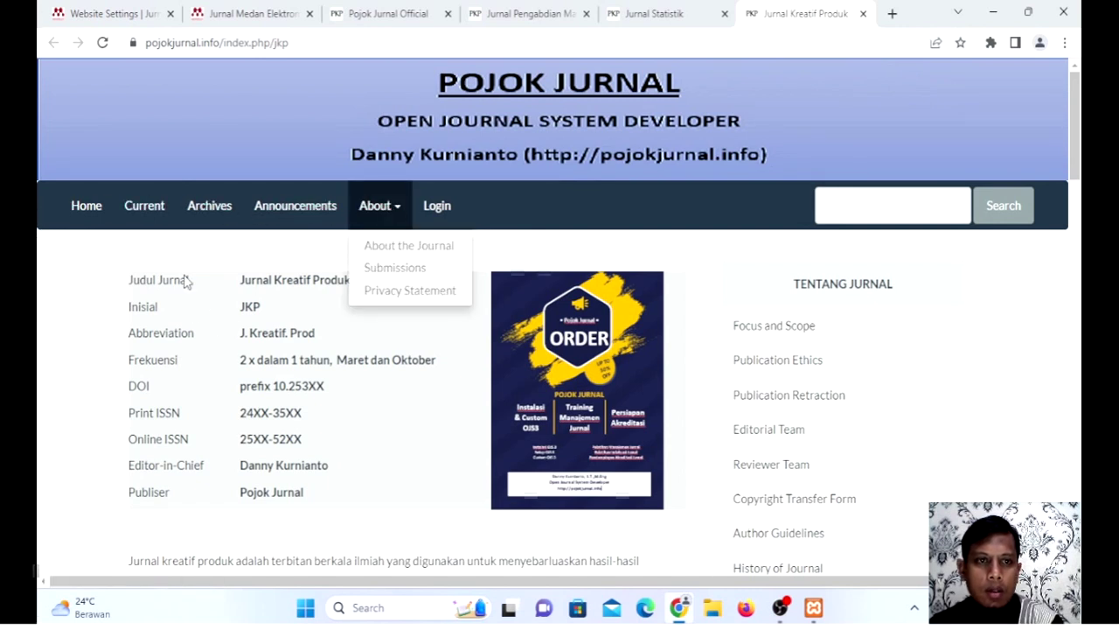
scroll(245, 271, down, 1)
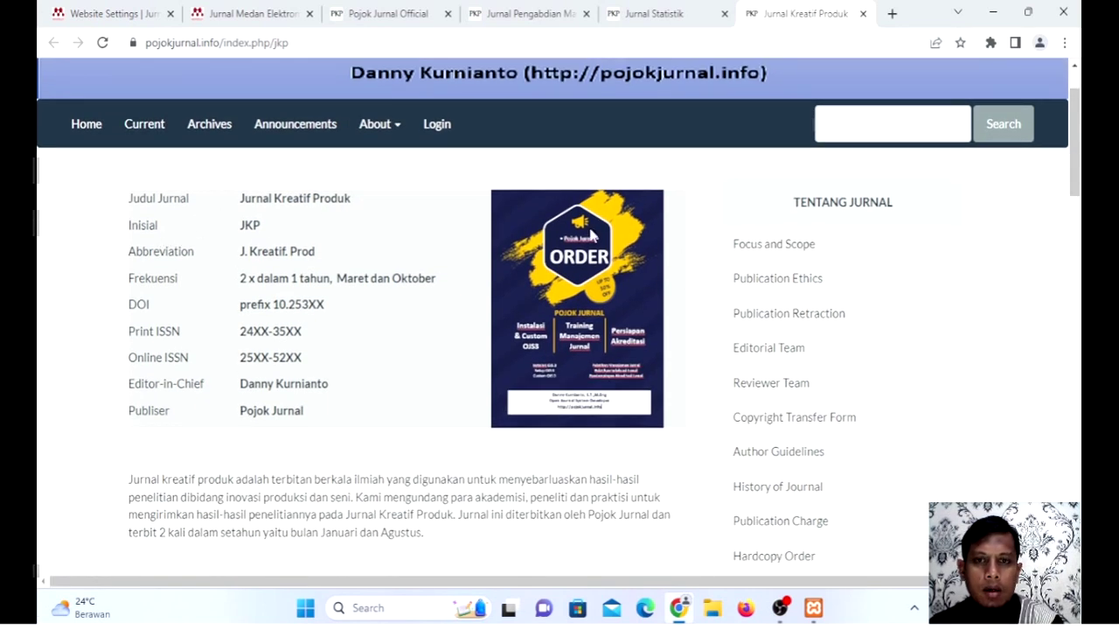
scroll(341, 252, down, 2)
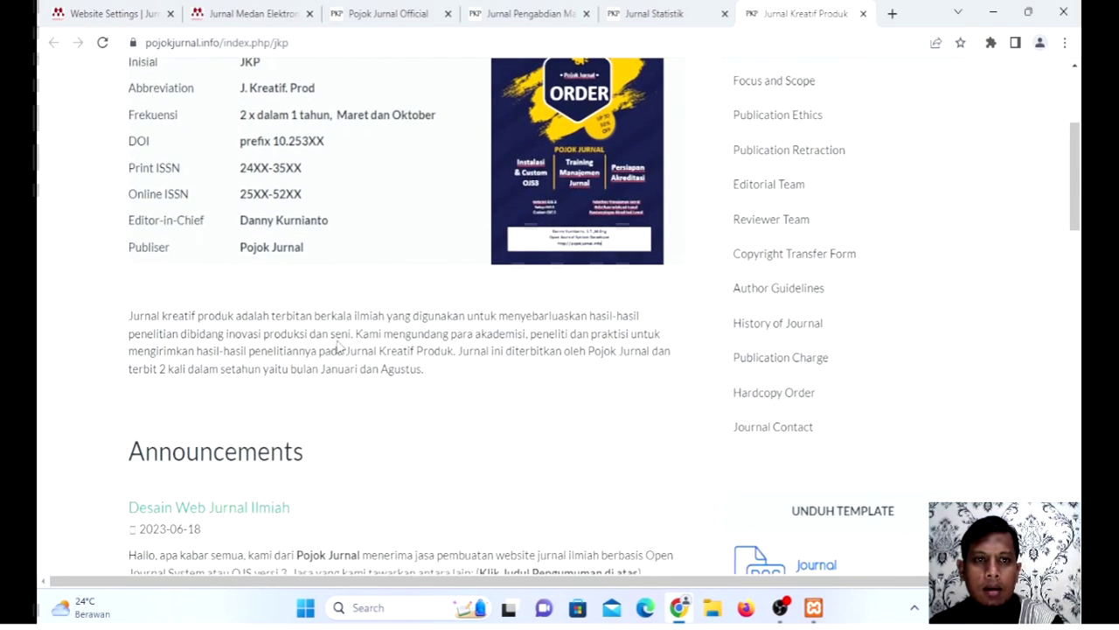
drag(436, 382, 129, 317)
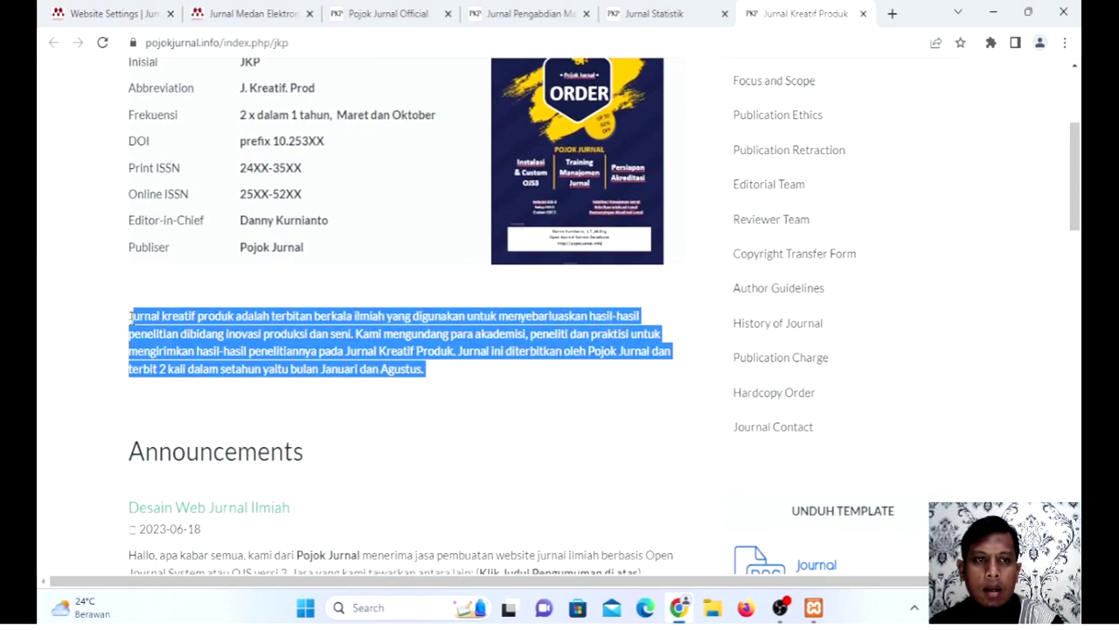
scroll(233, 265, up, 3)
scroll(510, 344, down, 3)
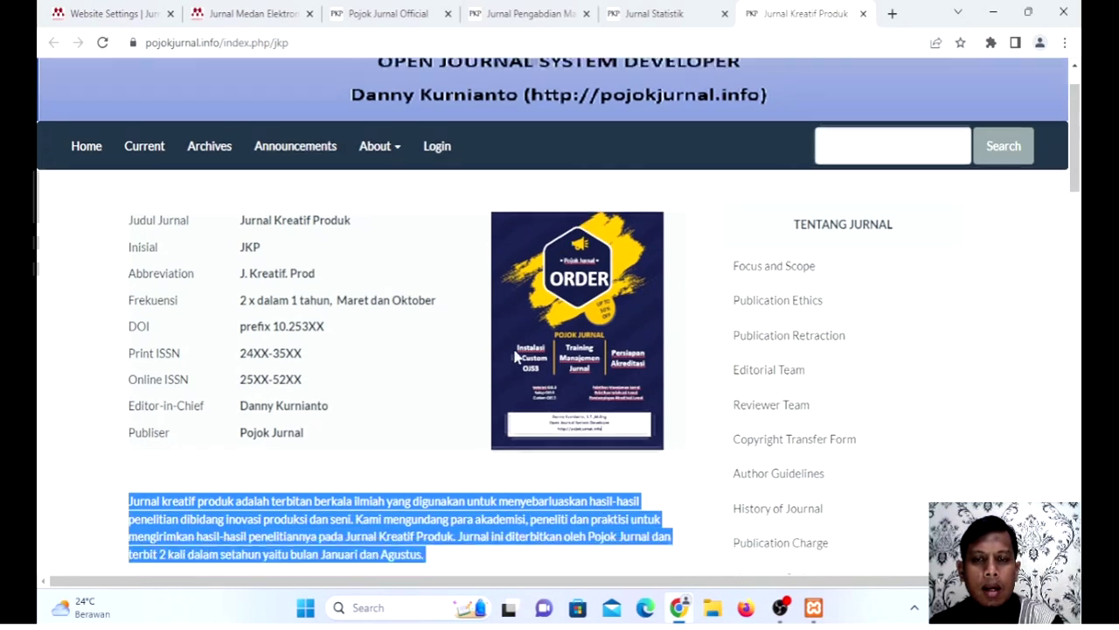
Step: Compare the announcements layout on the Jurnal Kreatif Produk homepage with the one on the Jurnal Statistik homepage
scroll(518, 237, down, 3)
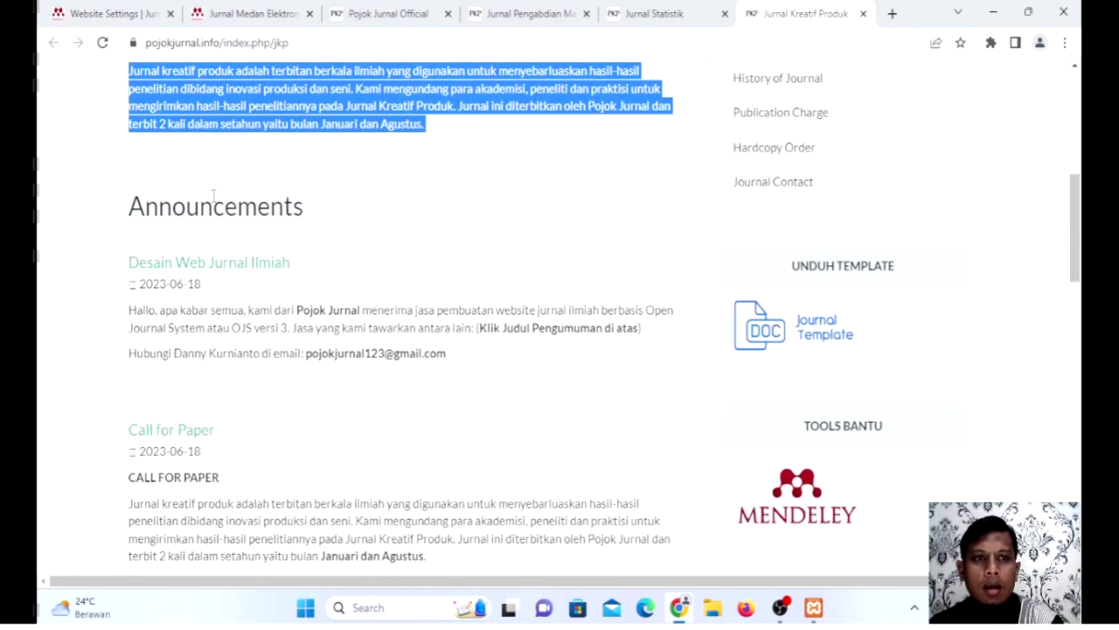
scroll(277, 262, down, 4)
scroll(245, 267, up, 3)
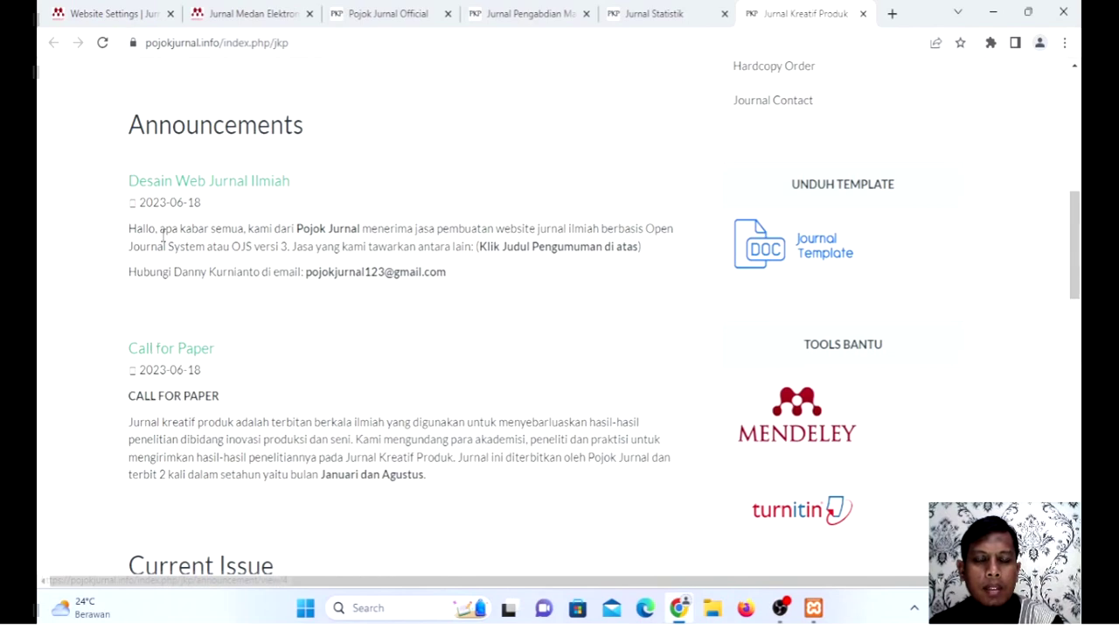
scroll(187, 392, down, 1)
click(662, 15)
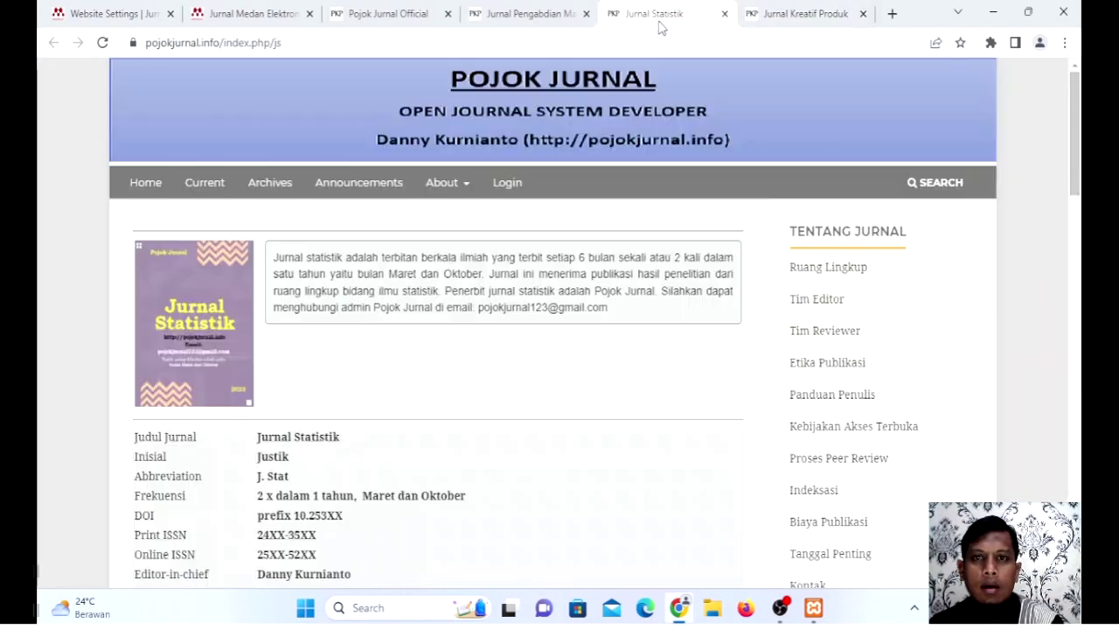
scroll(356, 253, down, 7)
scroll(356, 254, up, 1)
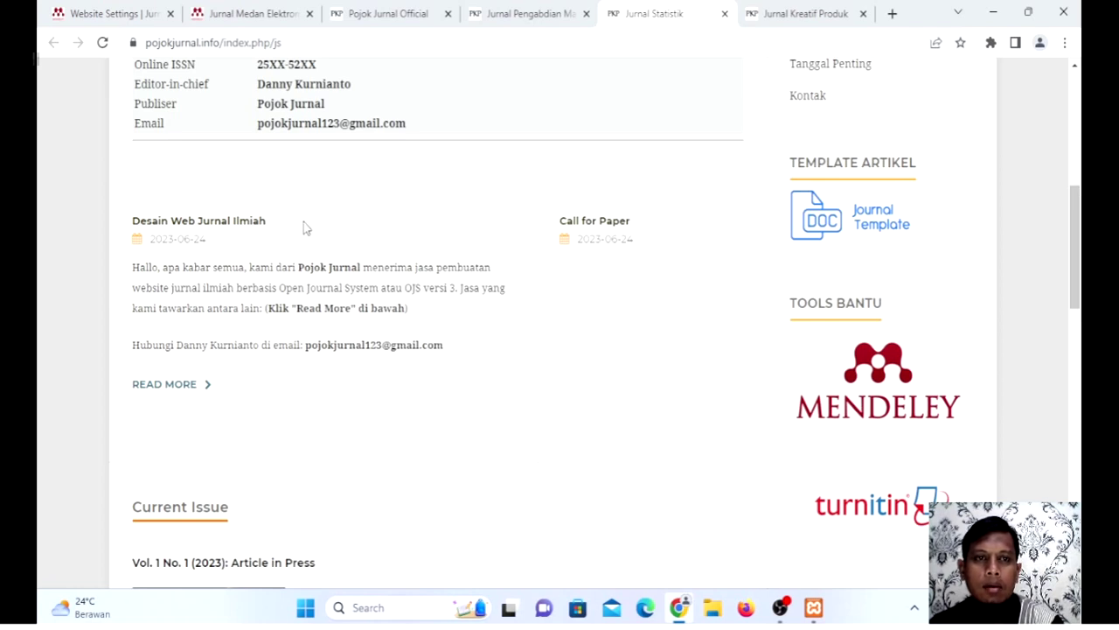
click(782, 14)
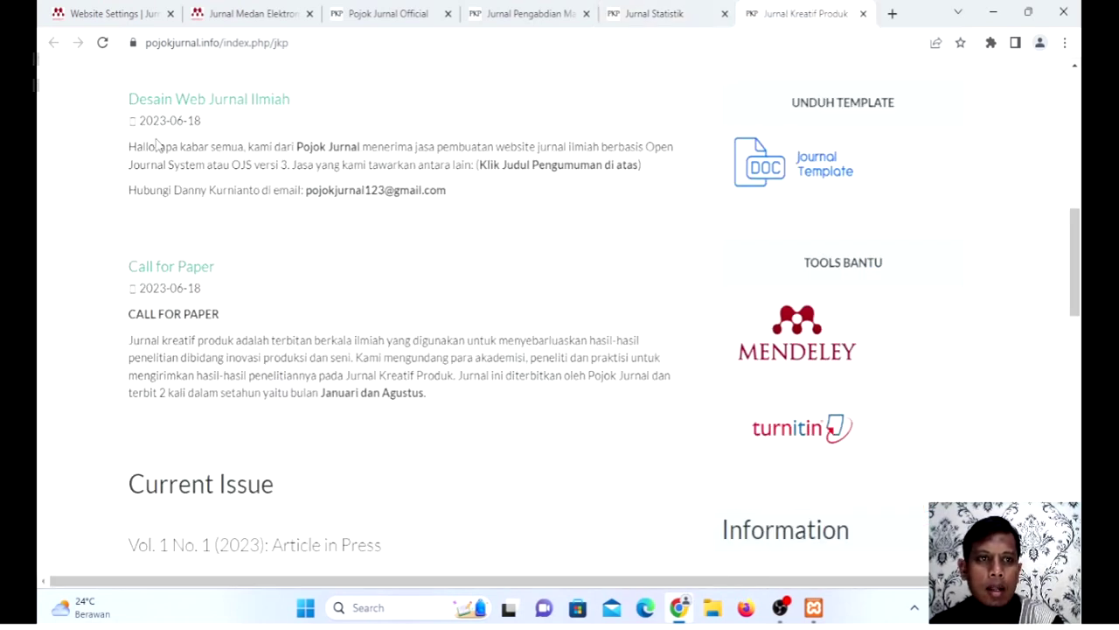
scroll(153, 336, up, 2)
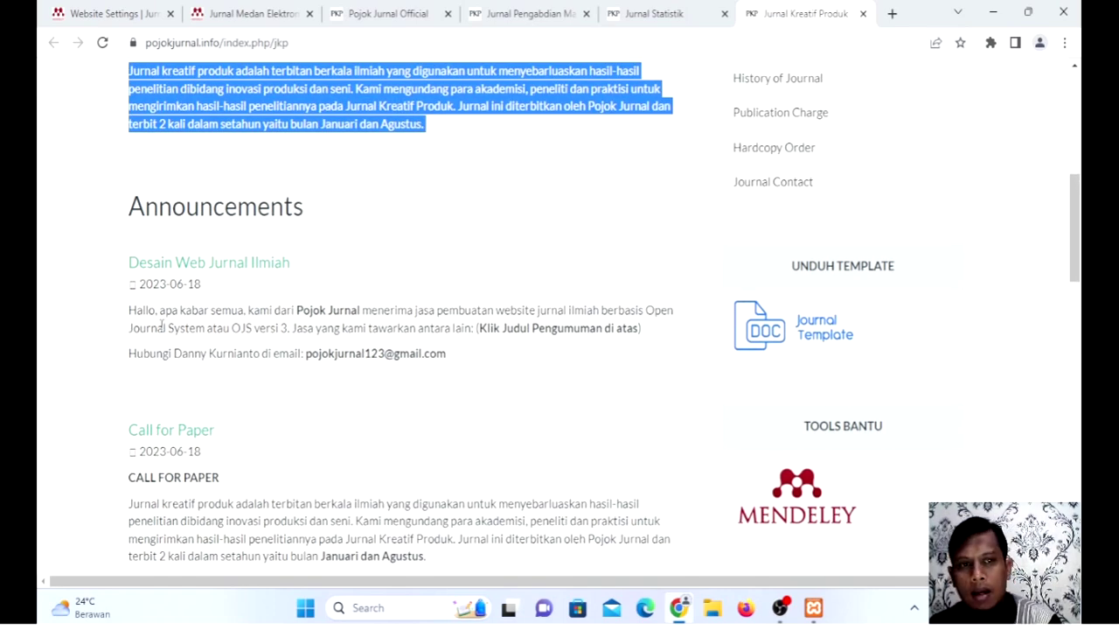
scroll(227, 298, down, 2)
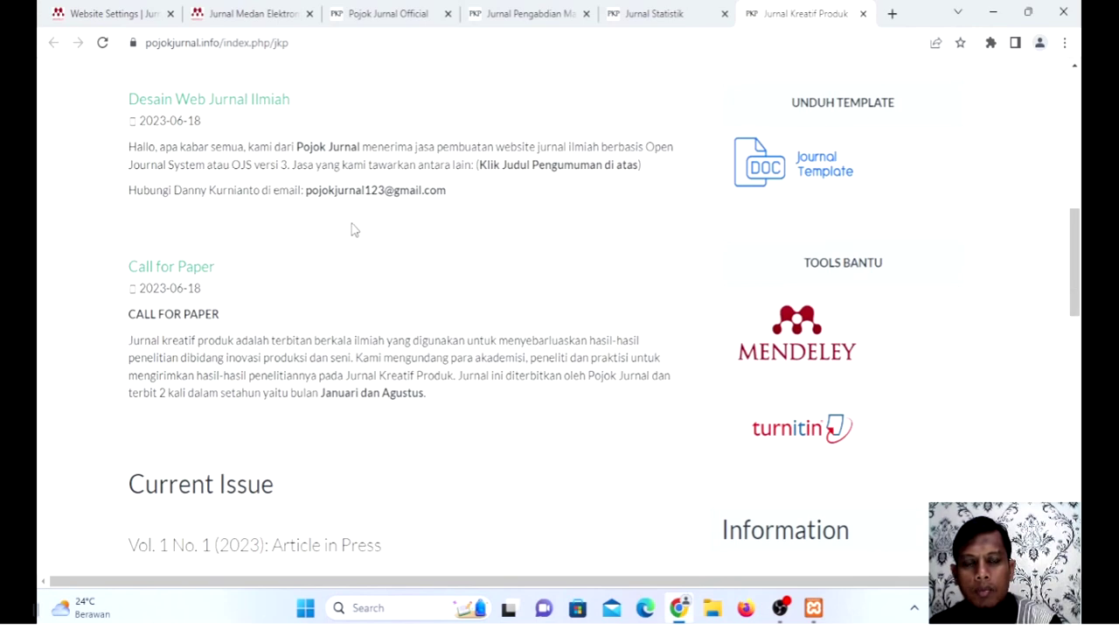
Step: Examine the current issue, information block, article list and footer of the Jurnal Kreatif Produk homepage
scroll(389, 294, down, 4)
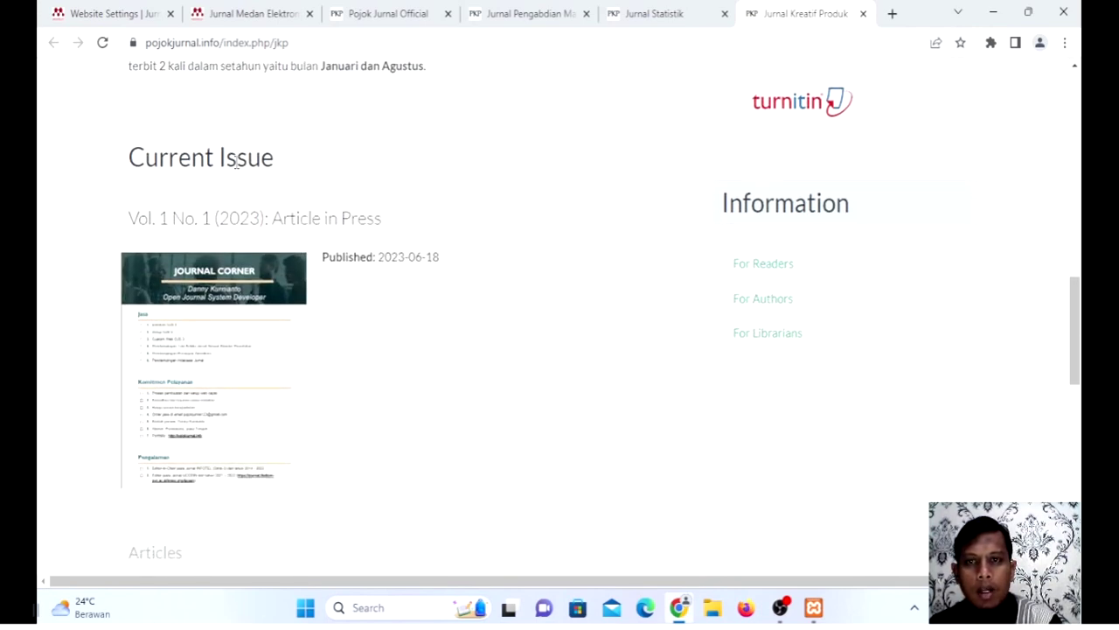
scroll(232, 287, down, 4)
scroll(230, 288, down, 3)
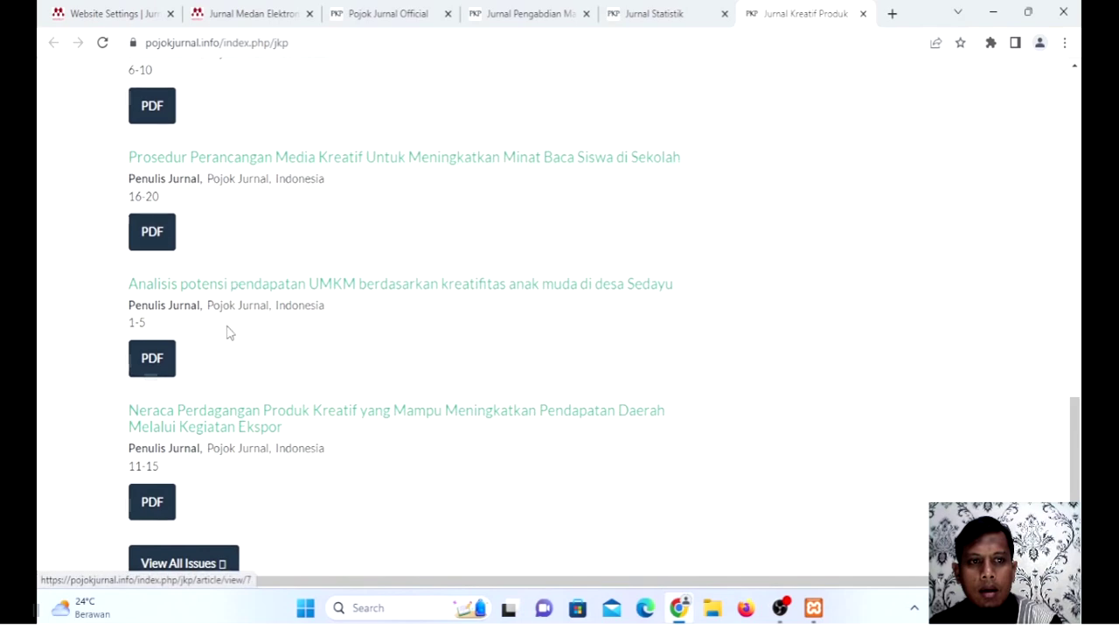
scroll(227, 327, down, 3)
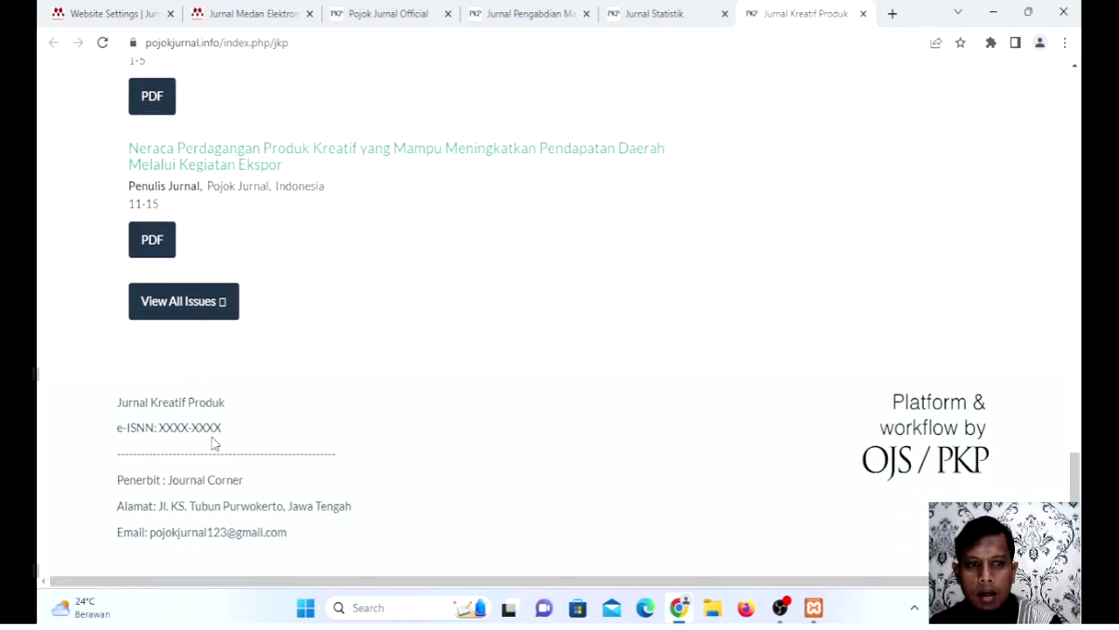
scroll(573, 376, up, 5)
scroll(573, 376, up, 10)
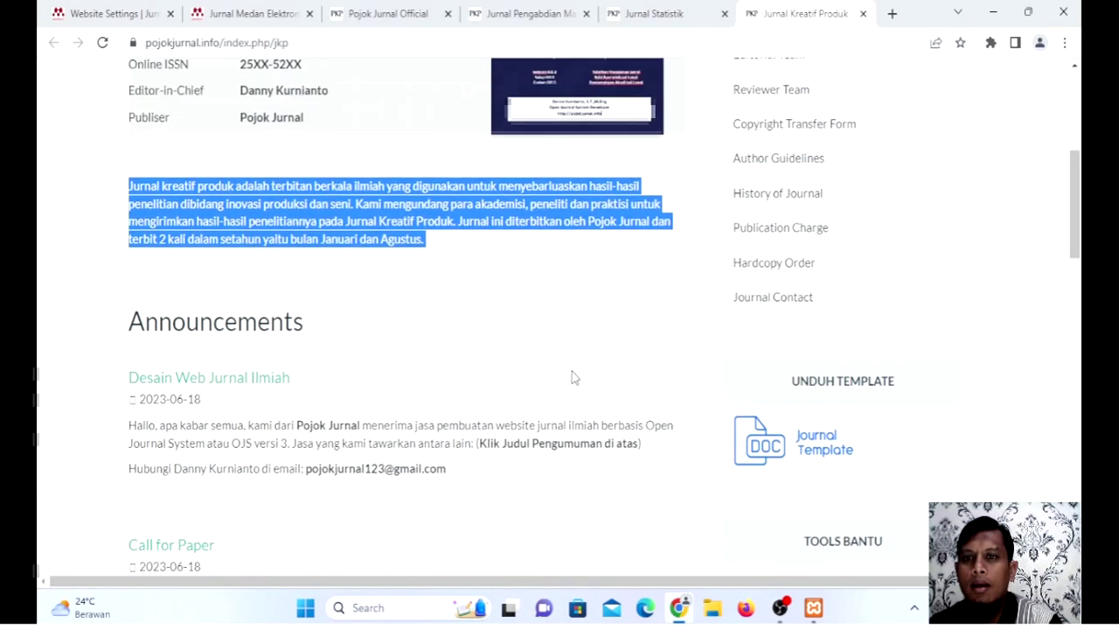
Step: Examine the Tentang Jurnal sidebar menu beside the identity table and cover on Jurnal Kreatif Produk, and clear the text selection
scroll(860, 282, down, 2)
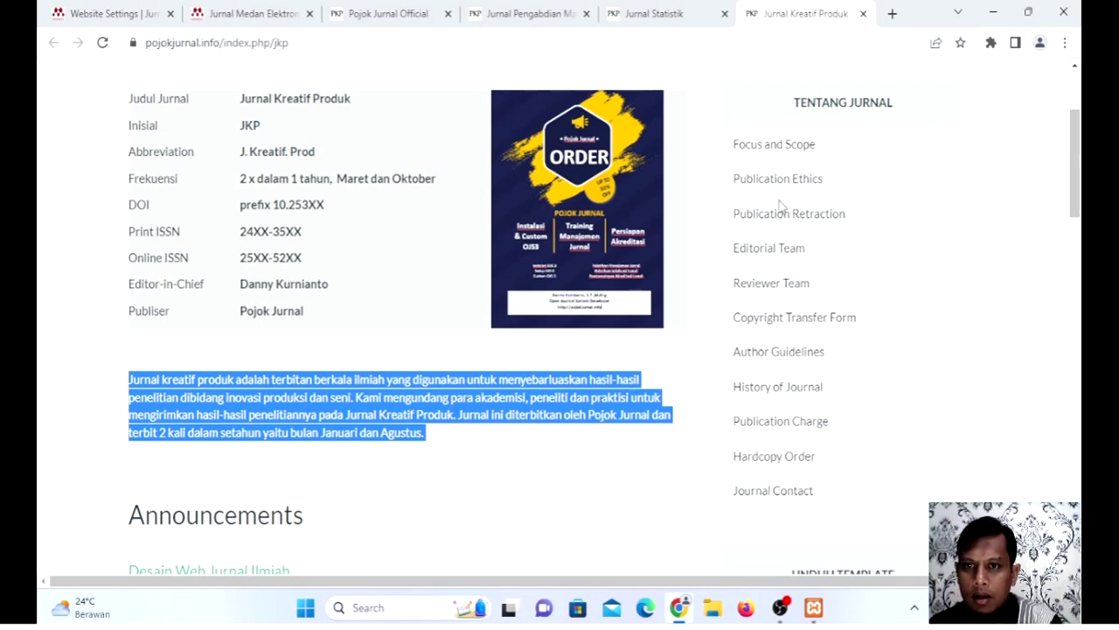
scroll(782, 254, down, 4)
scroll(607, 273, up, 4)
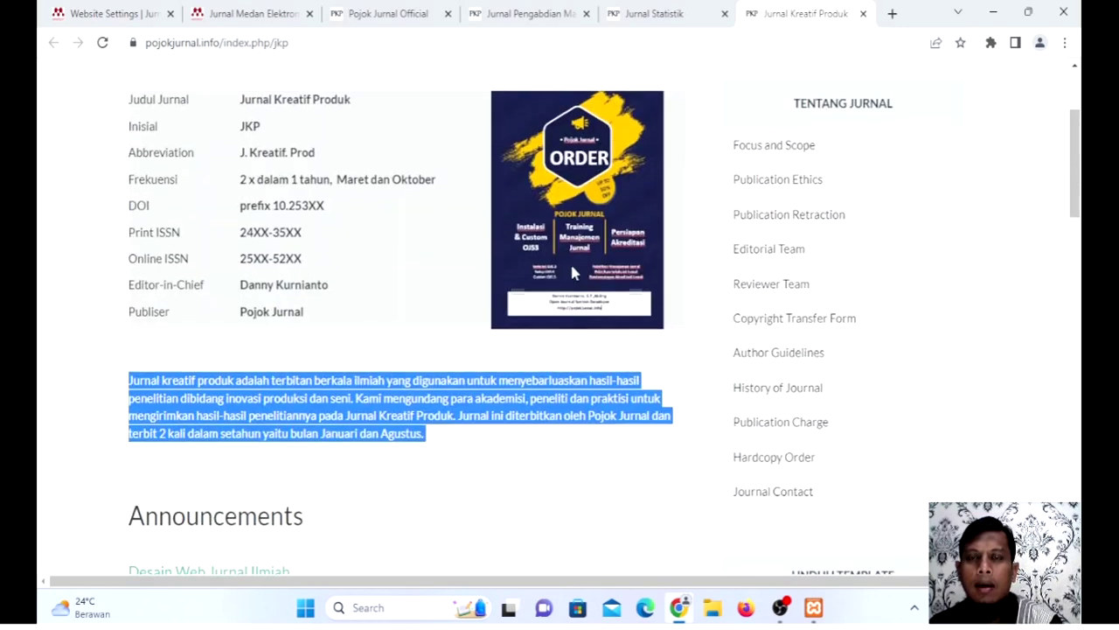
scroll(573, 273, up, 2)
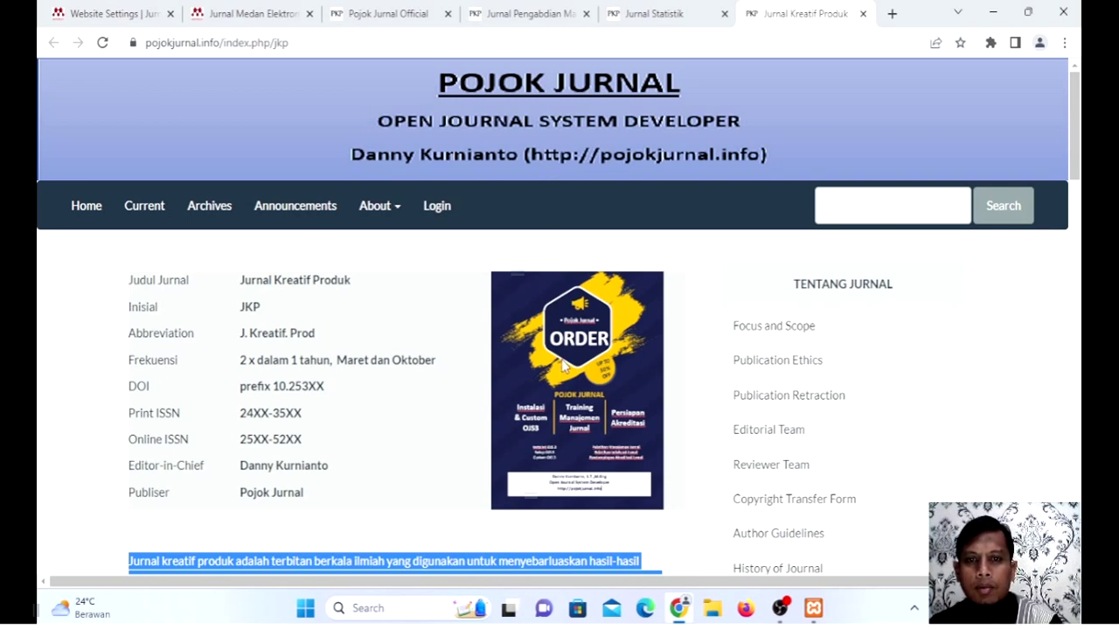
scroll(561, 361, down, 2)
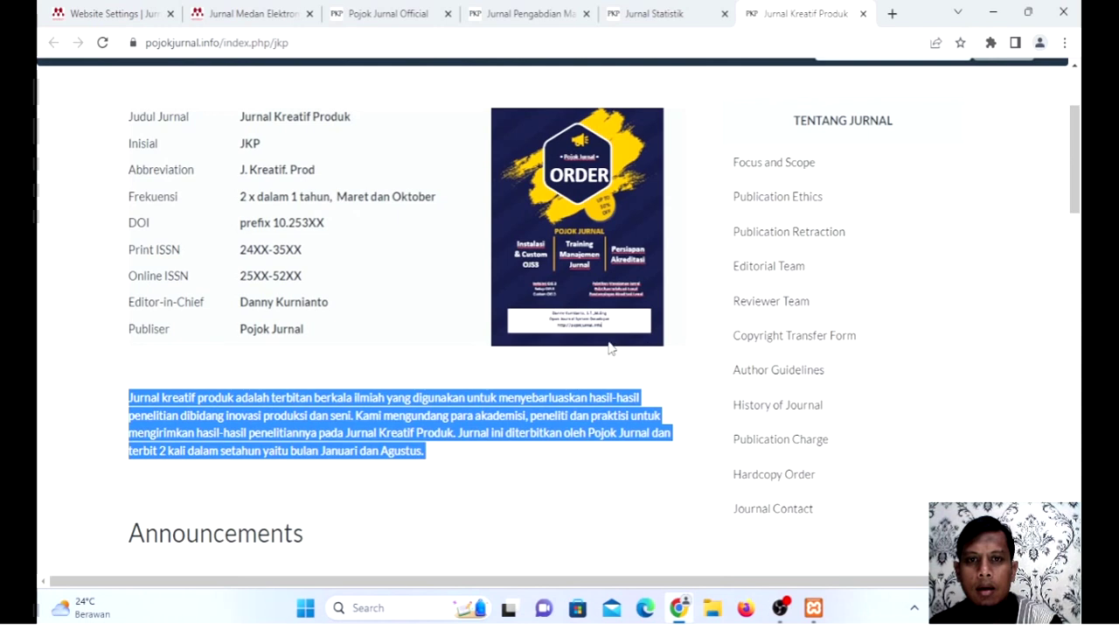
click(684, 261)
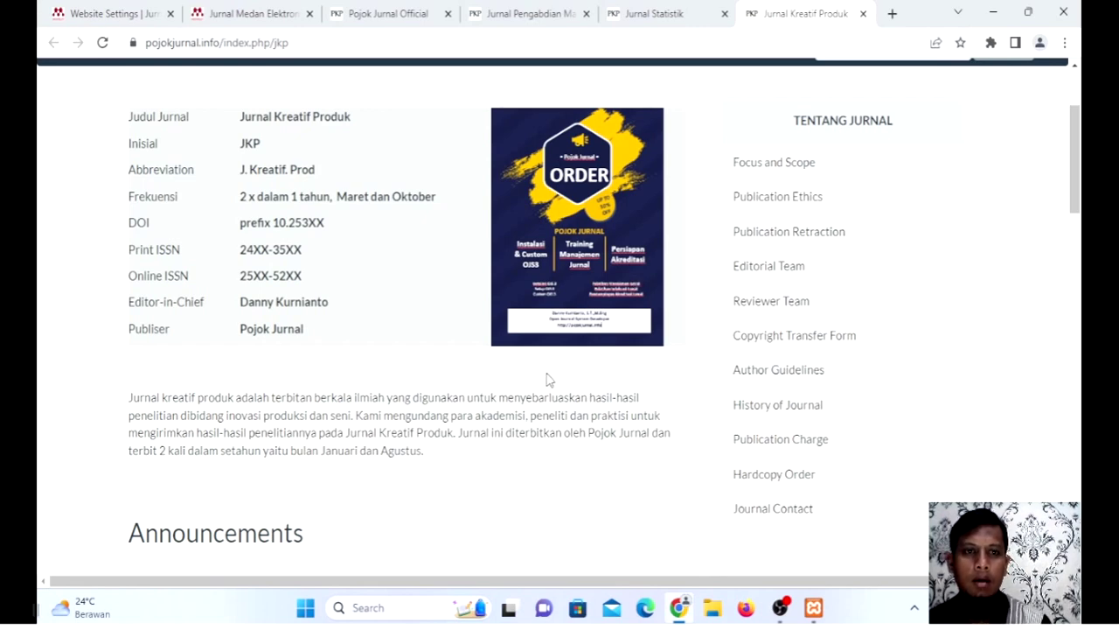
Step: Review the whole Jurnal Kreatif Produk homepage once more, from the announcements to the footer and back to the header
scroll(546, 378, down, 6)
scroll(349, 320, up, 2)
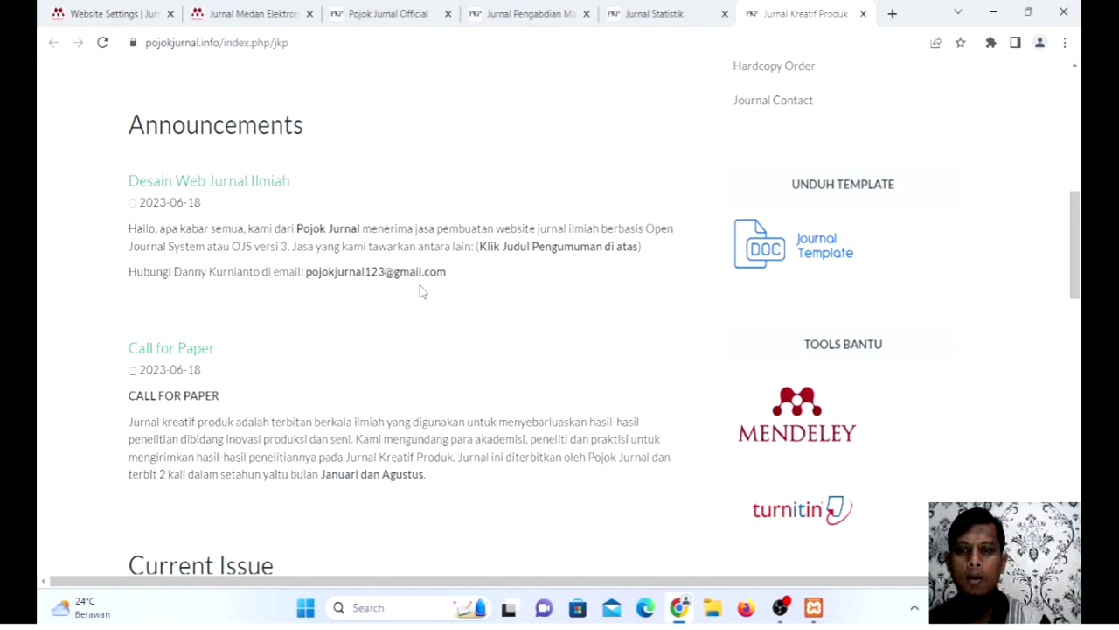
scroll(419, 291, down, 5)
scroll(420, 291, down, 3)
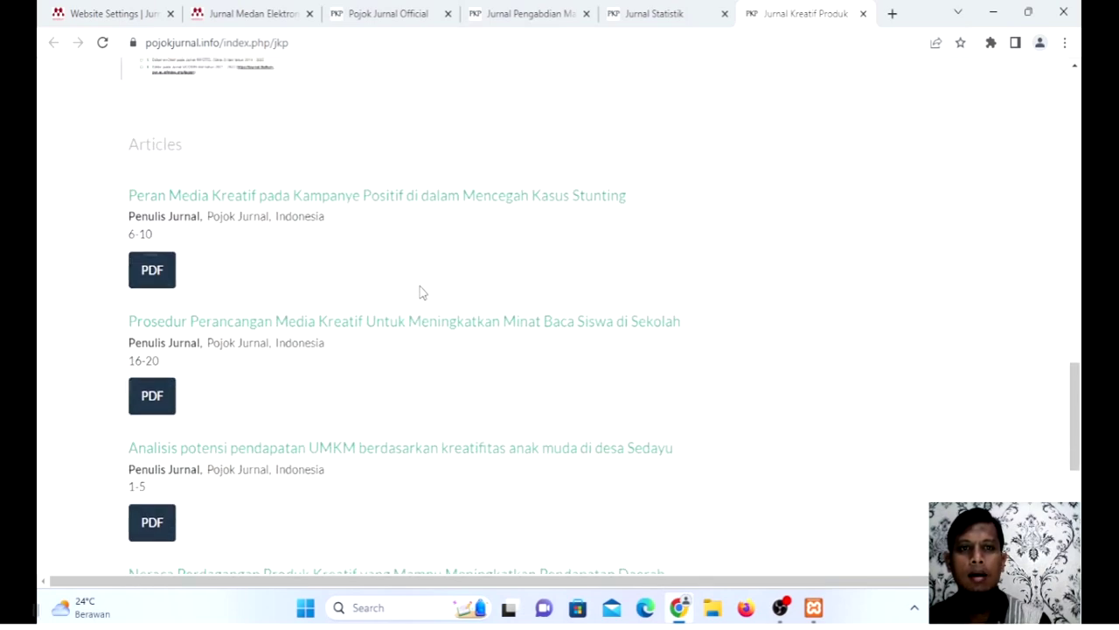
scroll(420, 291, down, 4)
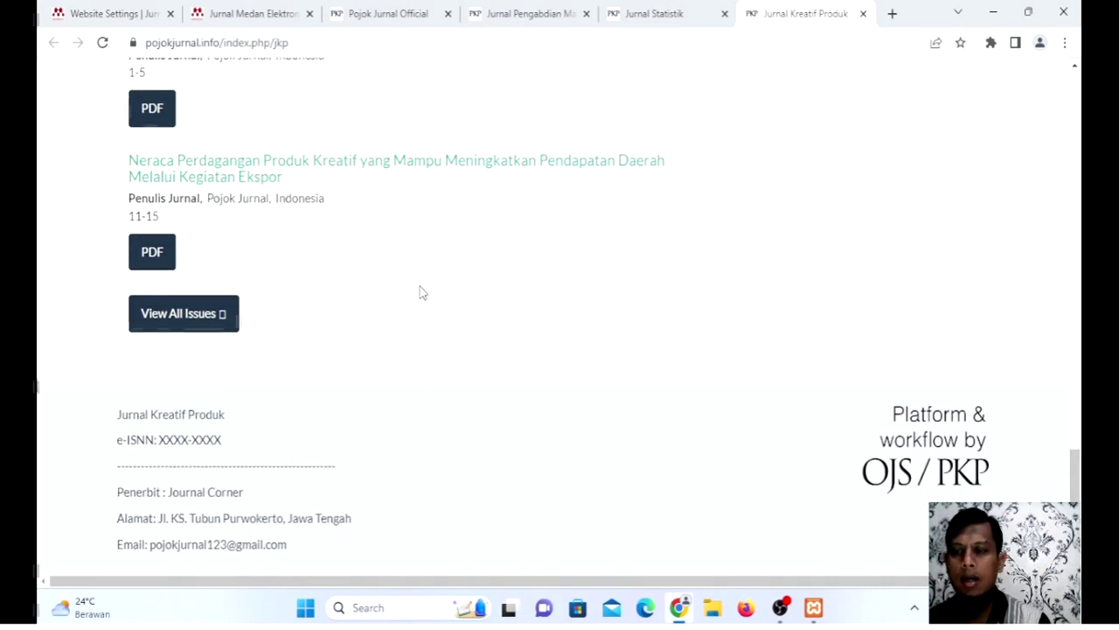
scroll(420, 293, up, 8)
scroll(420, 297, up, 9)
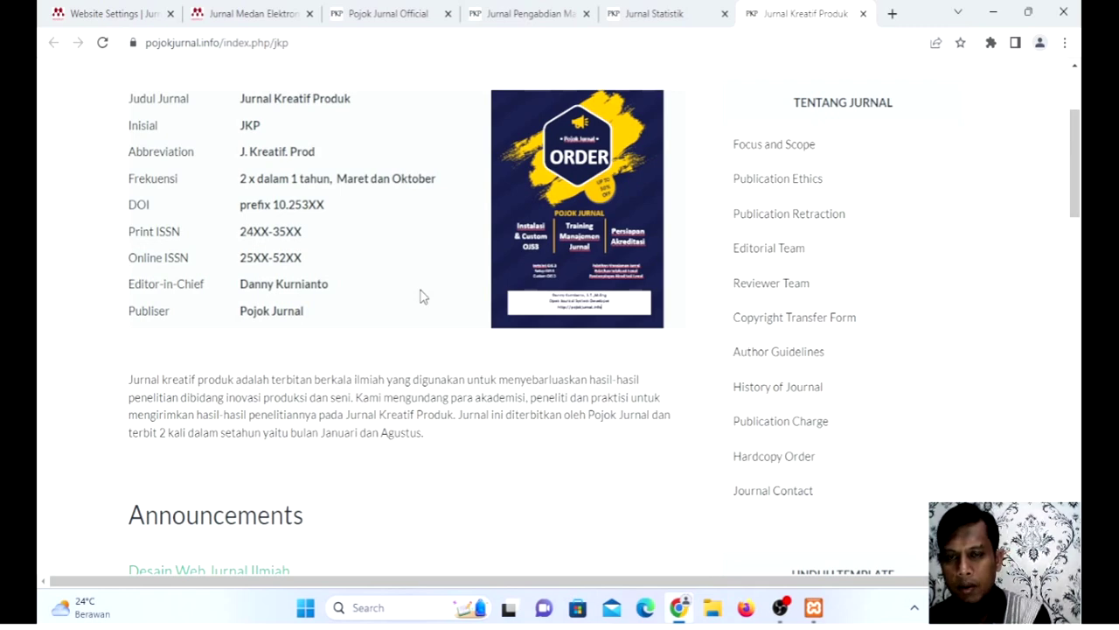
scroll(421, 296, up, 2)
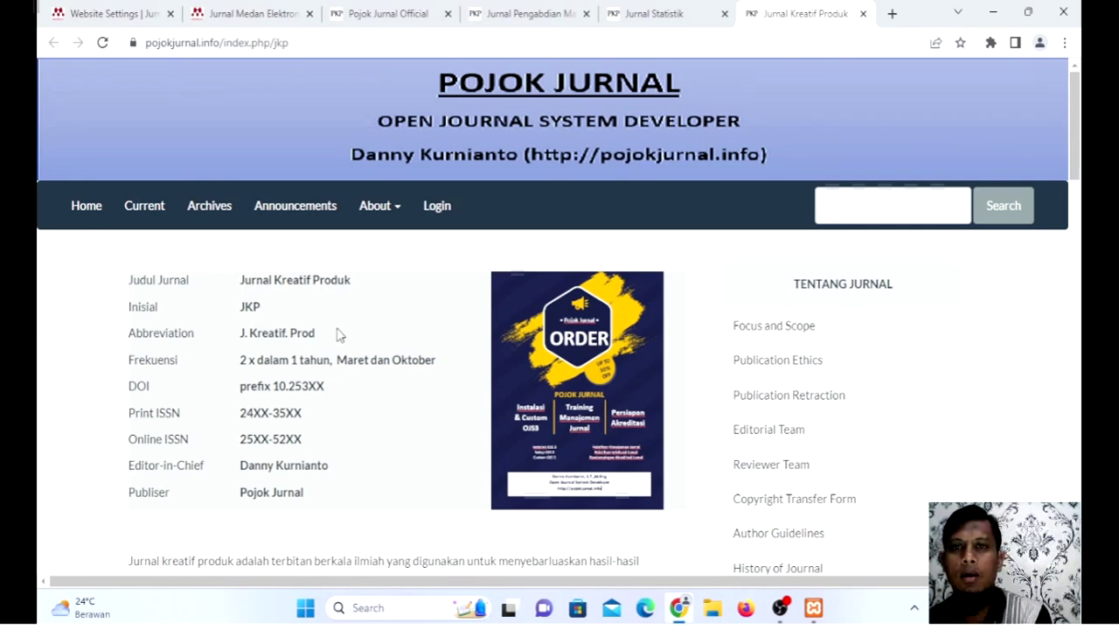
Step: Compare the current issue section of Jurnal Kreatif Produk with the article list on the Jurnal Pengabdian Masyarakat homepage
scroll(339, 341, down, 10)
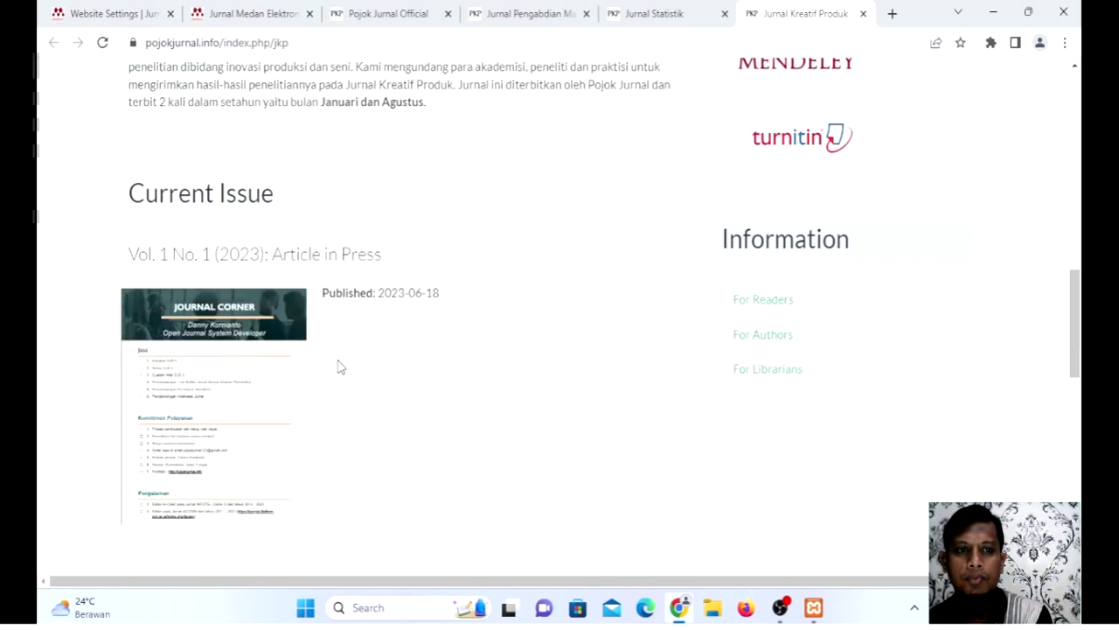
scroll(339, 367, down, 3)
click(525, 13)
scroll(328, 330, down, 15)
scroll(253, 246, up, 1)
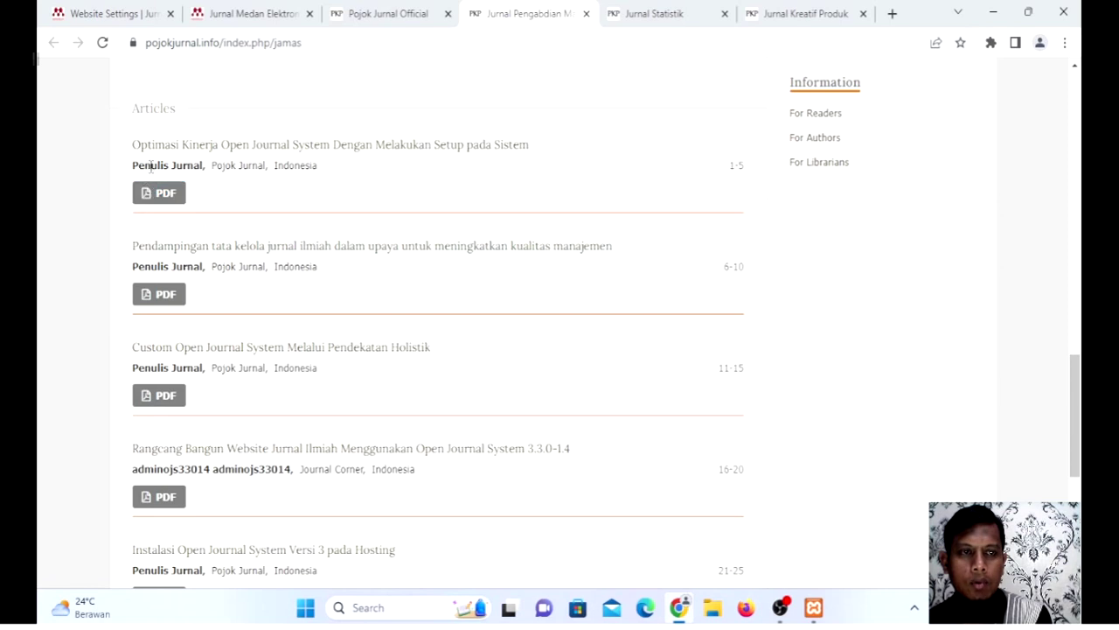
Step: Examine the author, affiliation and country line of the first listed article, highlighting the affiliation and country
drag(213, 165, 320, 169)
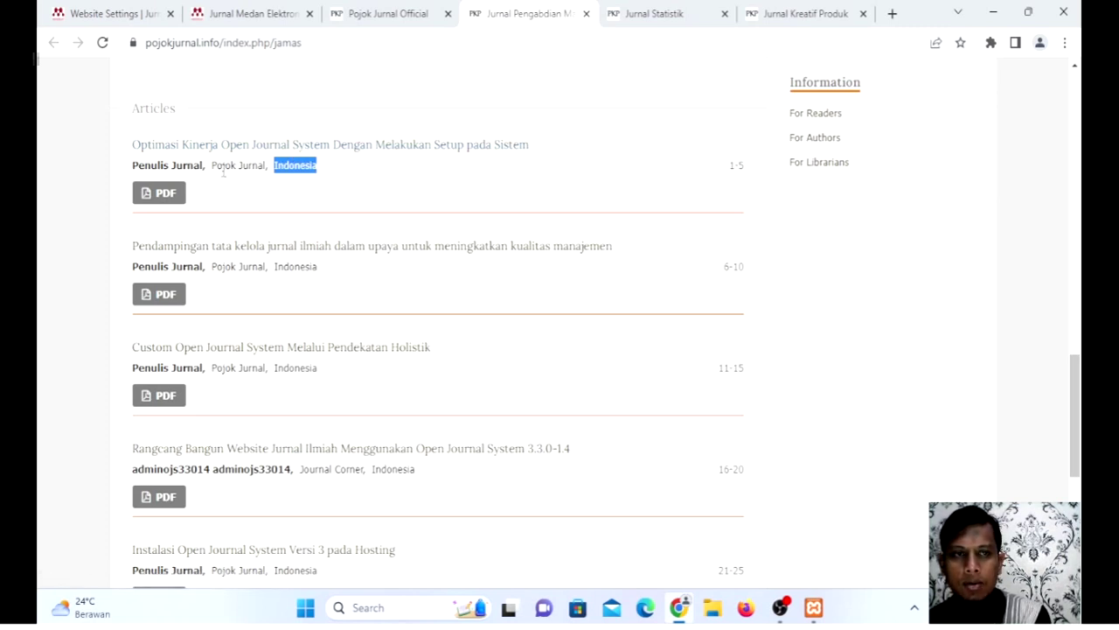
drag(213, 165, 265, 168)
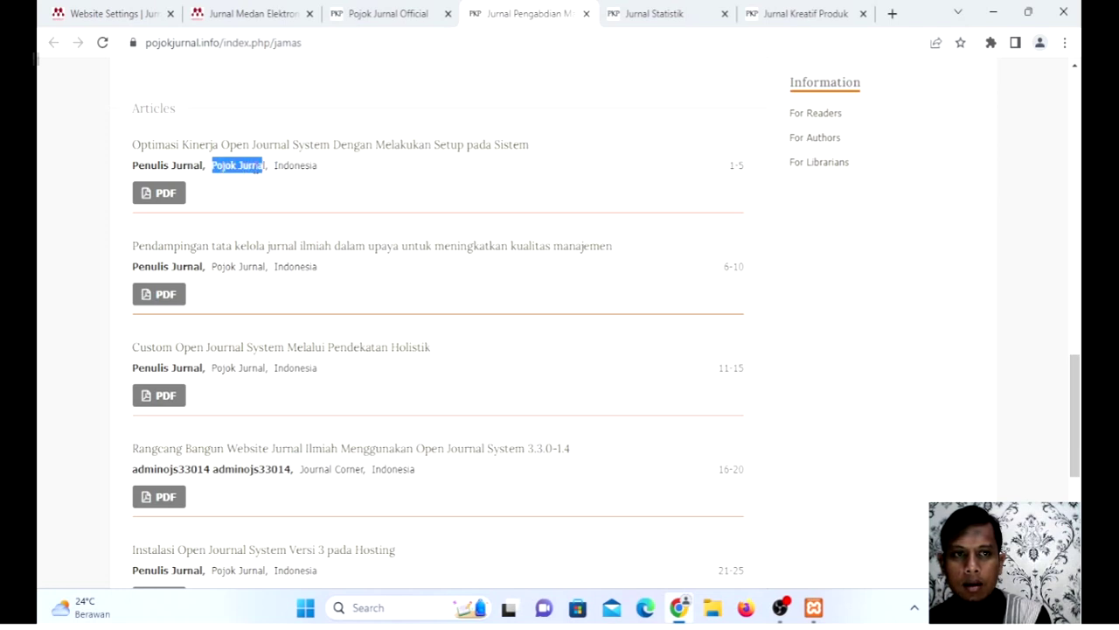
click(173, 167)
drag(212, 166, 320, 175)
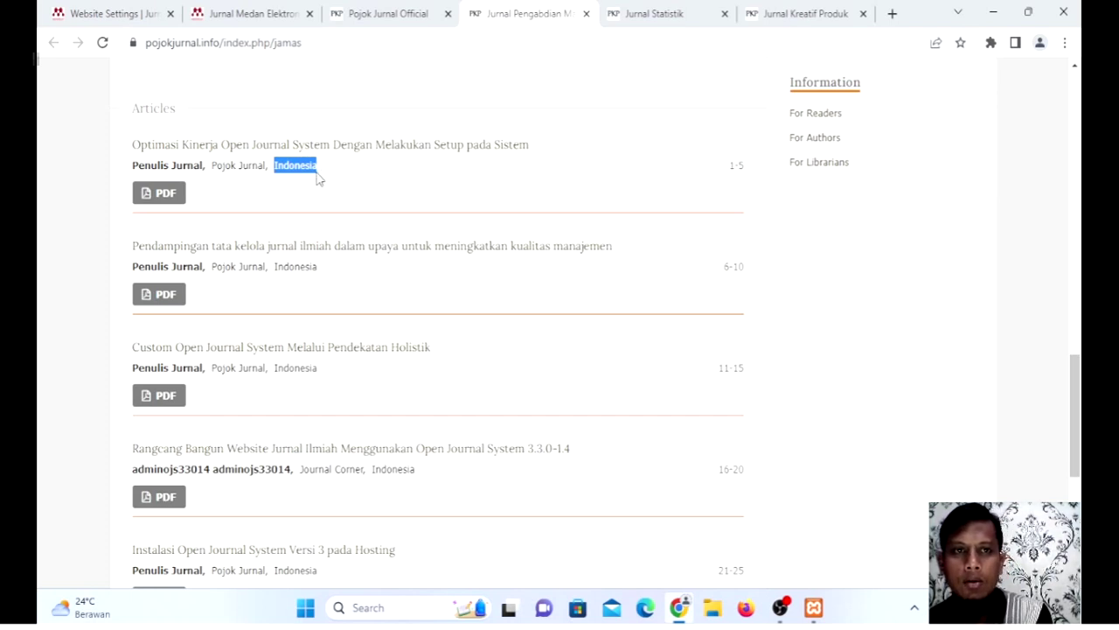
Step: Open the article "Optimasi Kinerja Open Journal System Dengan Melakukan Setup pada Sistem" and examine its author affiliation, keywords, abstract and references
click(342, 147)
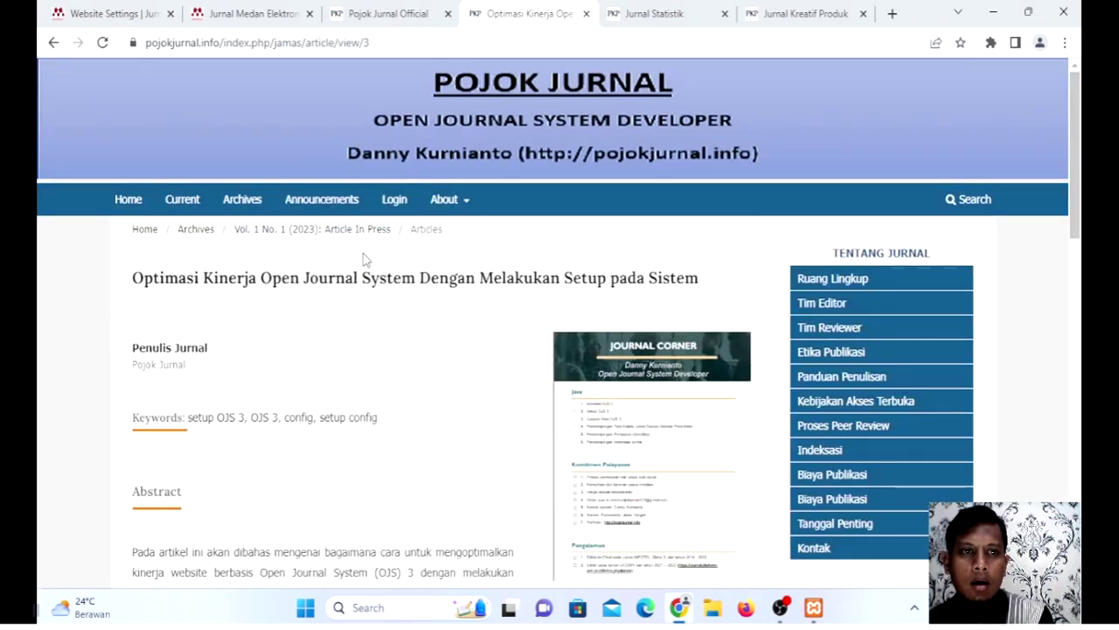
scroll(363, 264, down, 2)
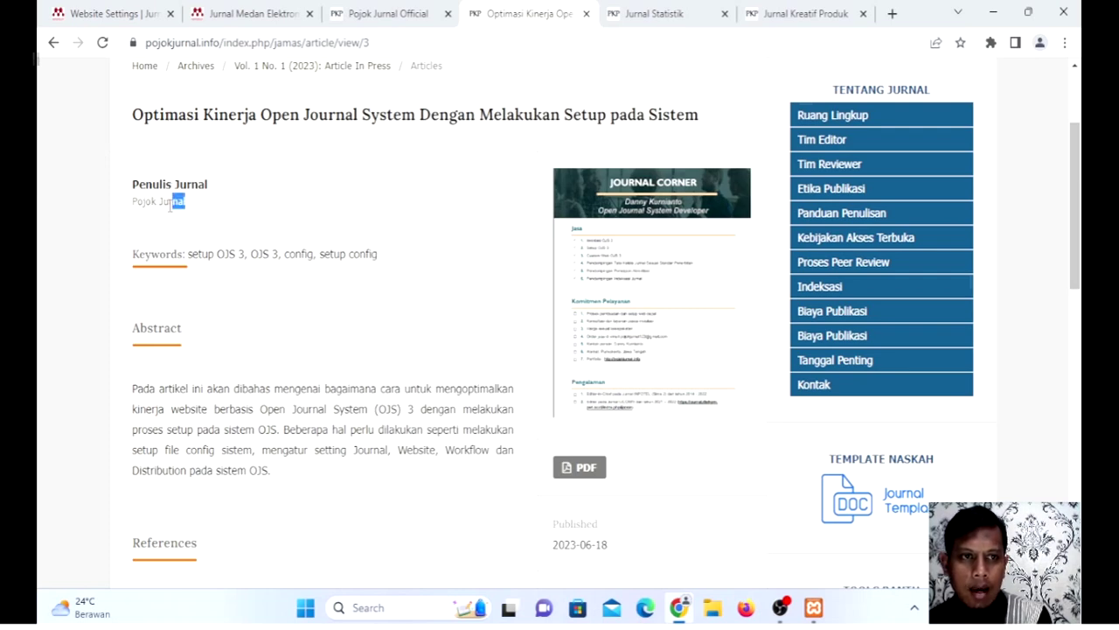
drag(185, 202, 129, 208)
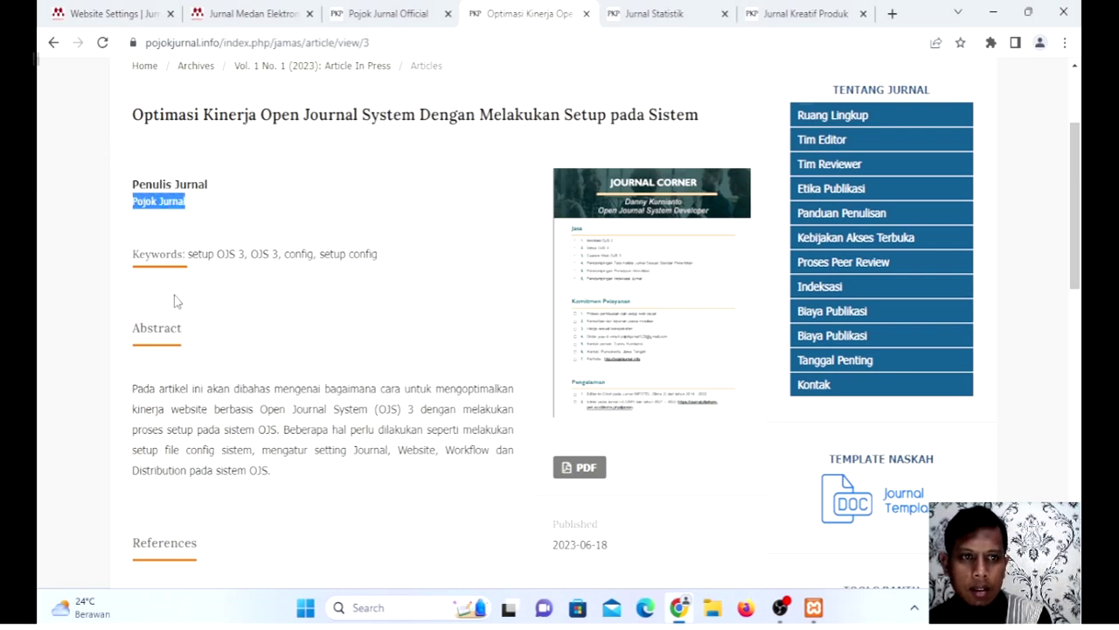
scroll(173, 301, down, 2)
scroll(186, 322, down, 1)
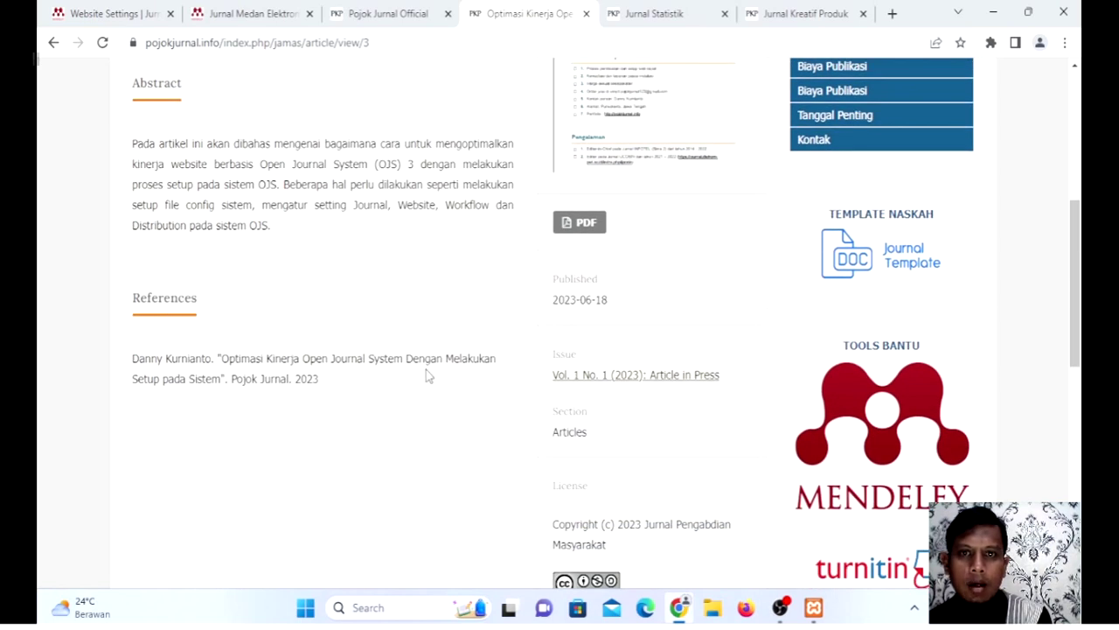
Step: Examine the article page's cover, PDF link, publication date, issue, section and Creative Commons license details
scroll(427, 375, up, 4)
scroll(746, 352, down, 1)
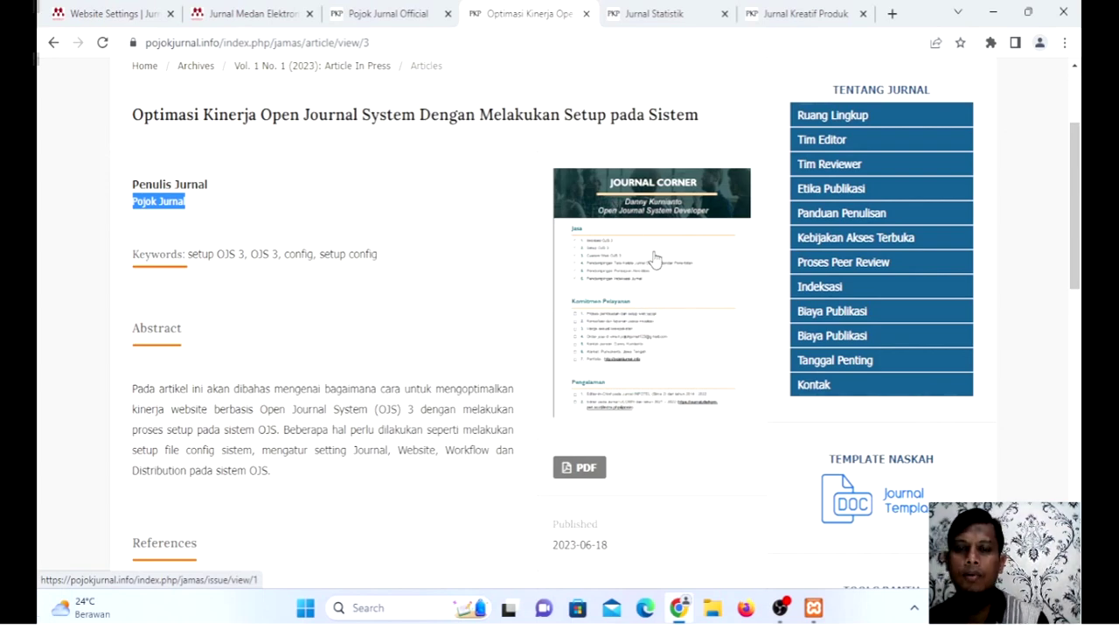
scroll(680, 306, down, 2)
scroll(680, 306, down, 1)
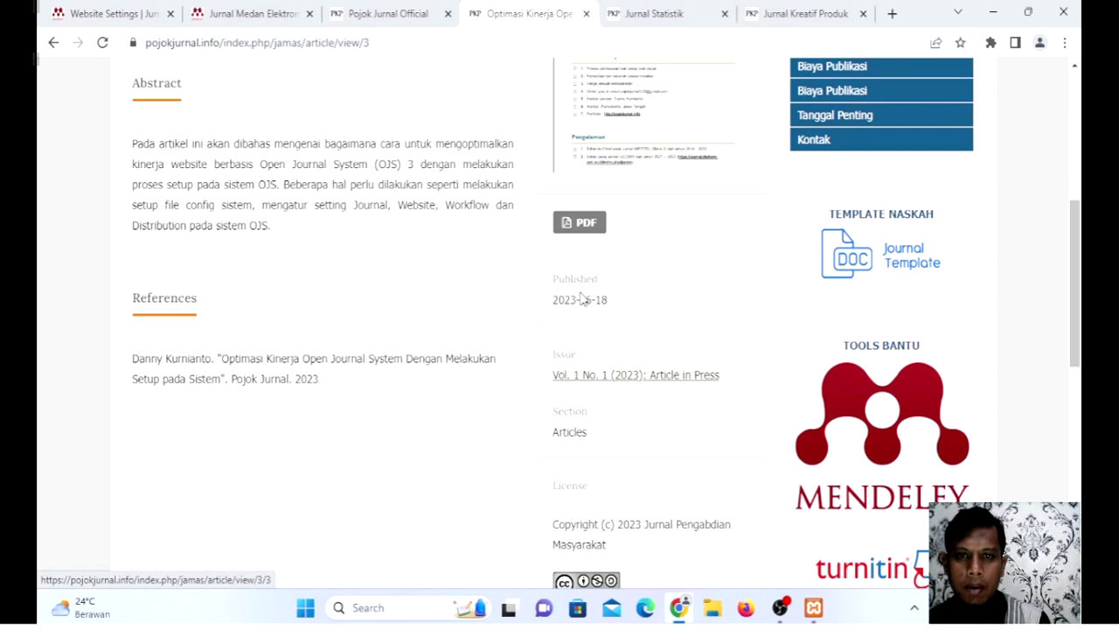
scroll(596, 322, down, 2)
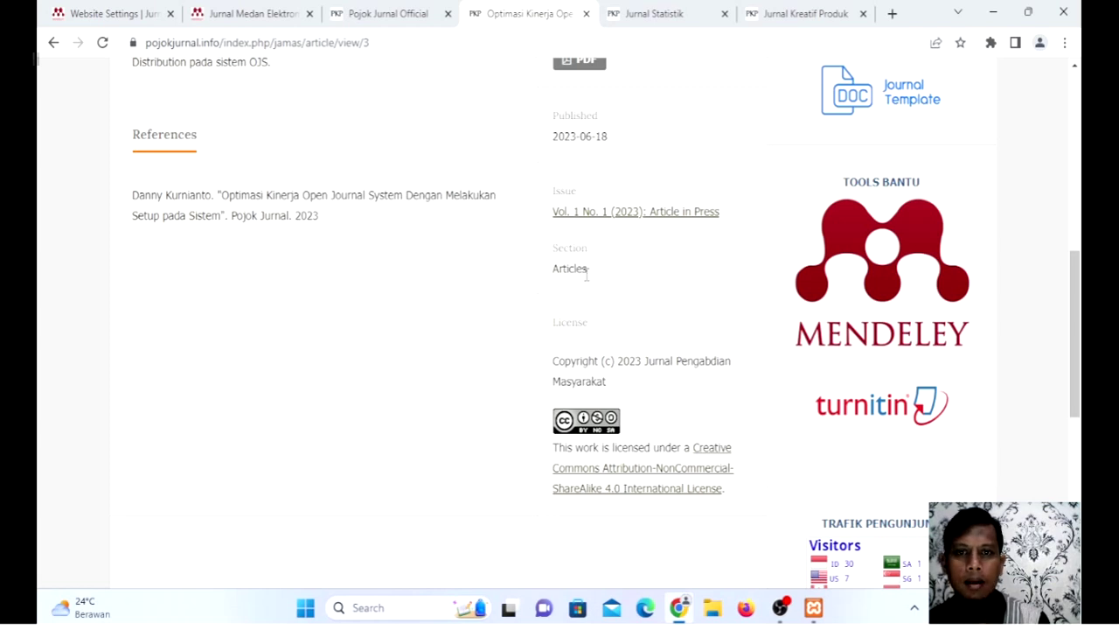
scroll(619, 313, down, 2)
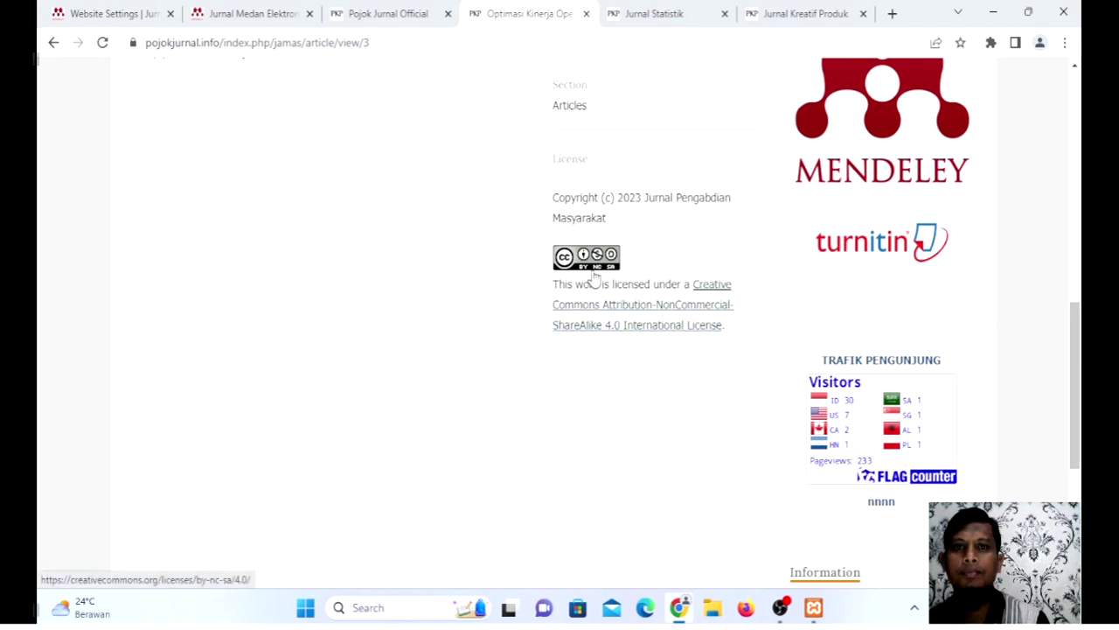
scroll(594, 277, up, 1)
scroll(594, 276, up, 1)
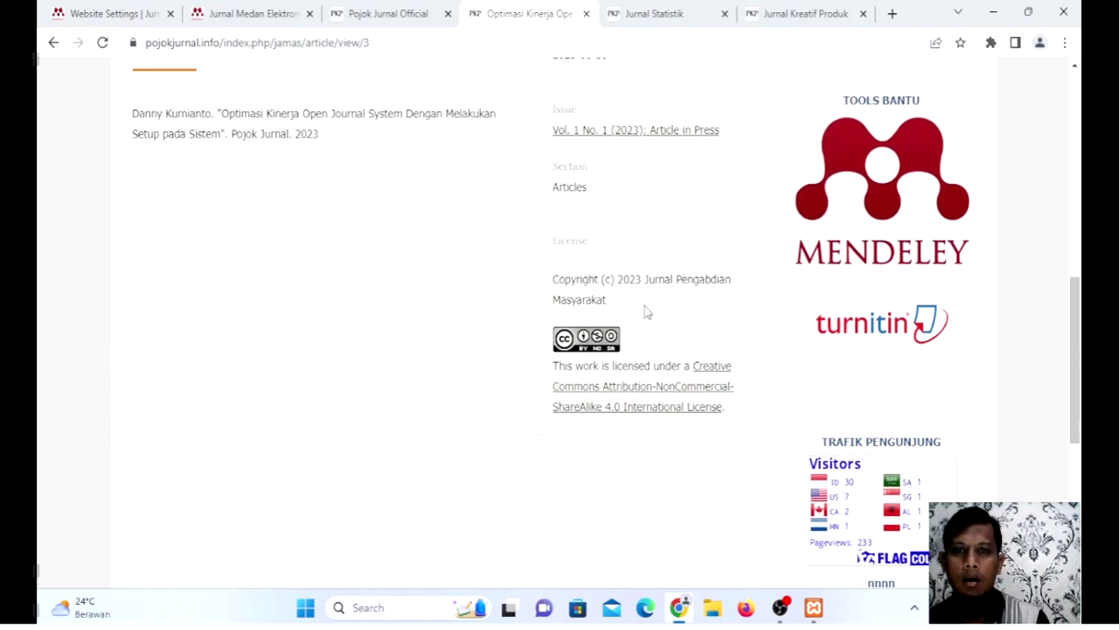
Step: Open the article's PDF in the built-in viewer and look over the top of its first page
scroll(647, 312, up, 4)
click(584, 224)
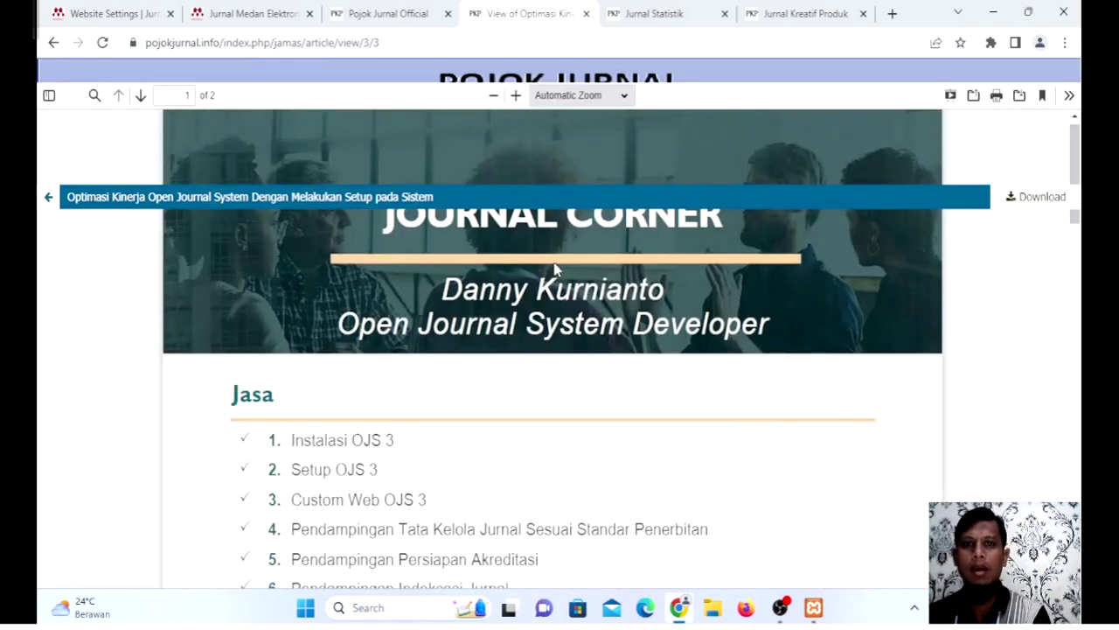
scroll(554, 269, down, 1)
scroll(519, 268, up, 1)
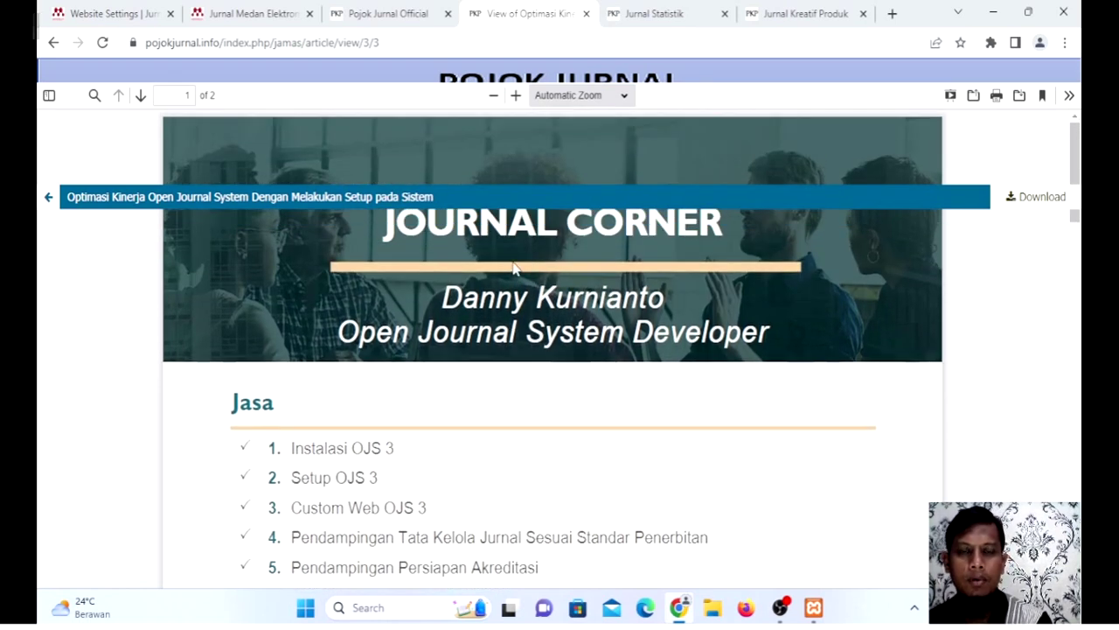